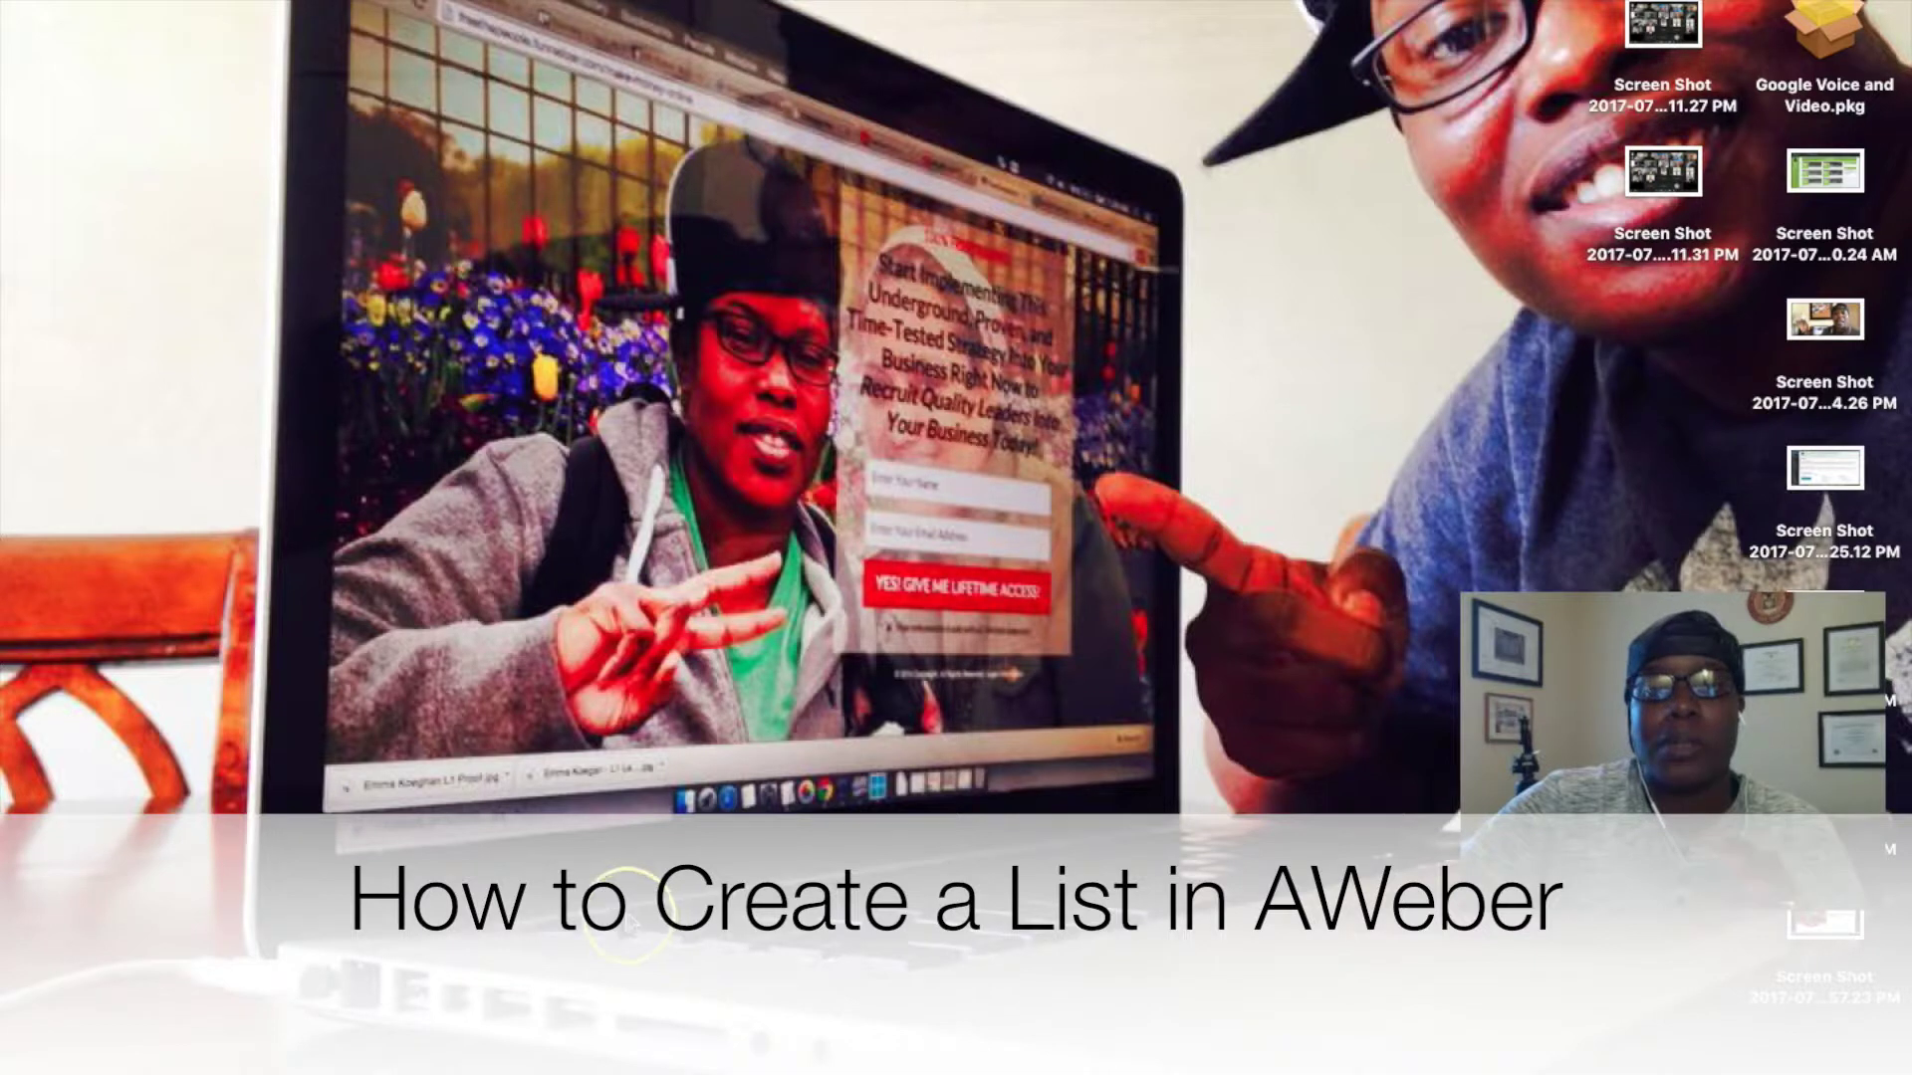
Switch to the Funnelizer tab and scroll through the opt-in page's headline and video.
{"action": "left_click", "coordinate": [790, 1063]}
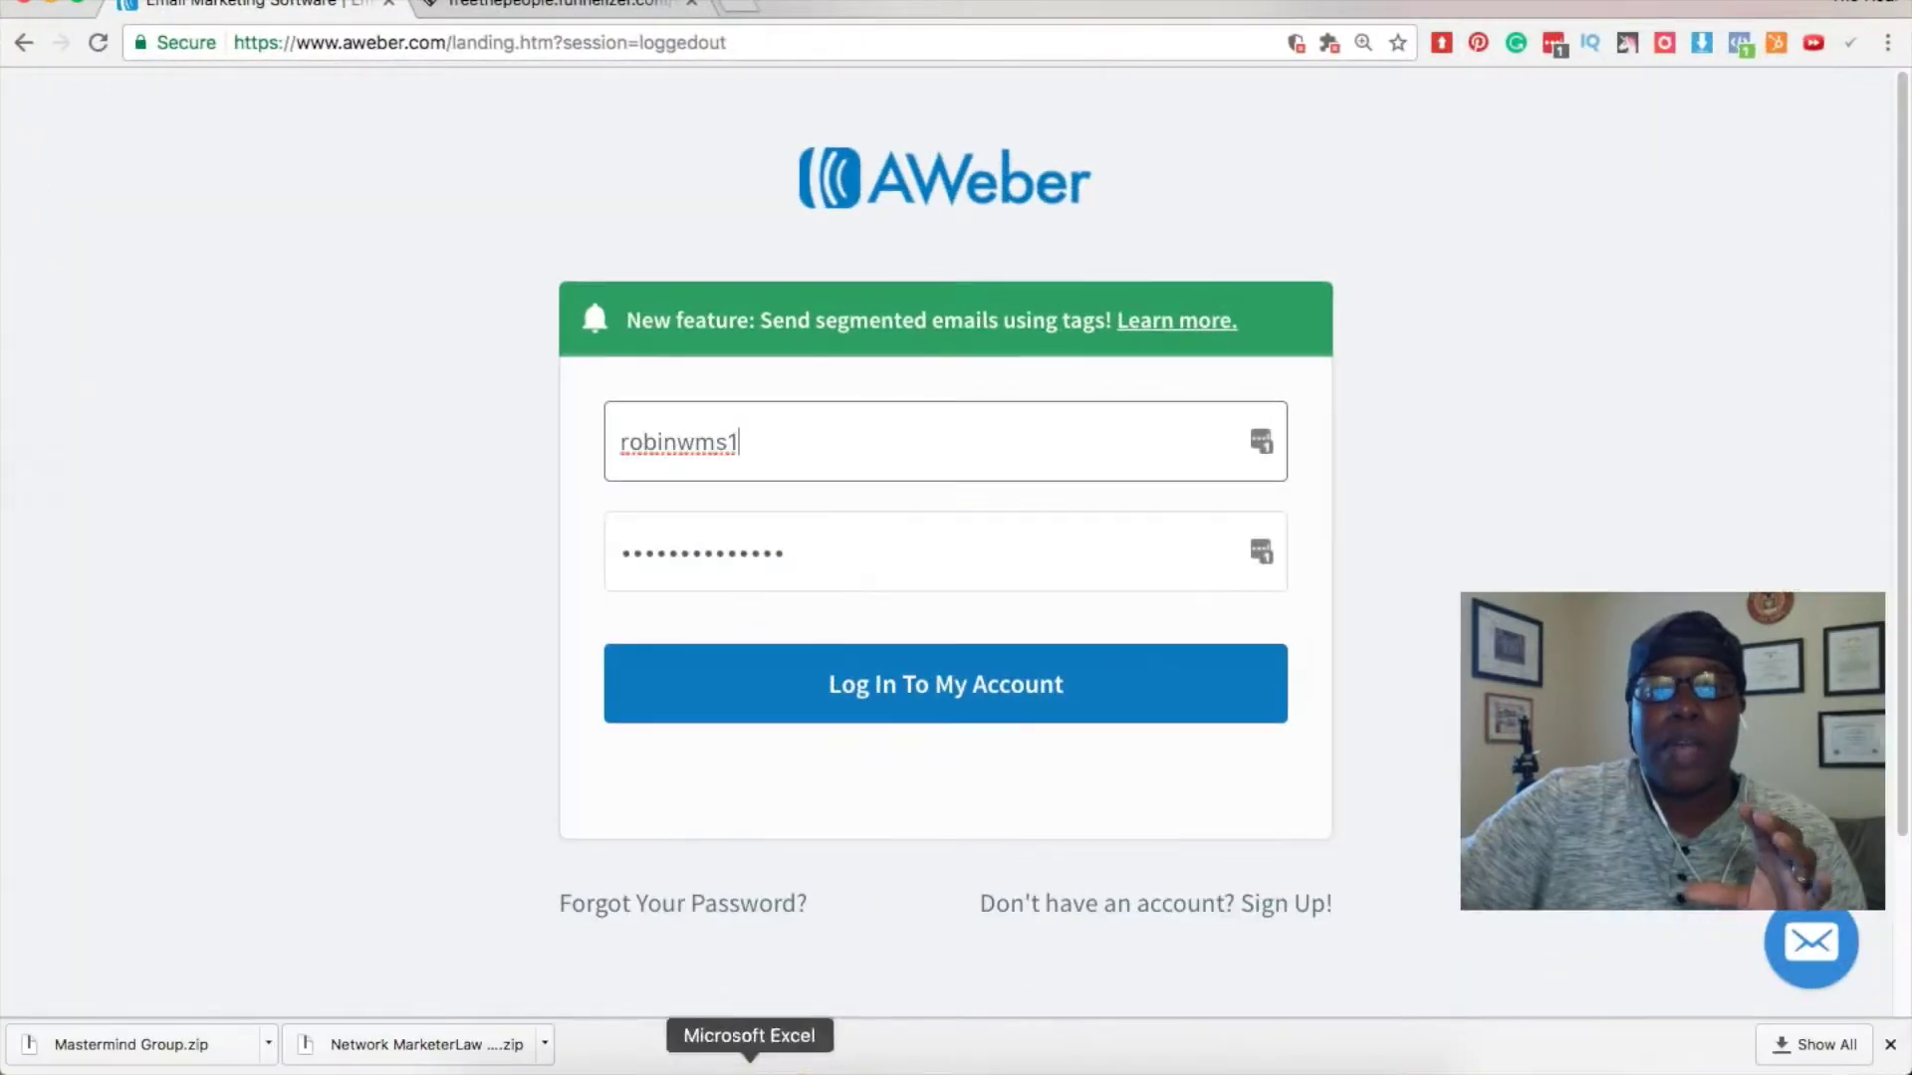
{"action": "left_click", "coordinate": [531, 8]}
{"action": "scroll", "coordinate": [399, 430], "scroll_direction": "up", "scroll_amount": 4}
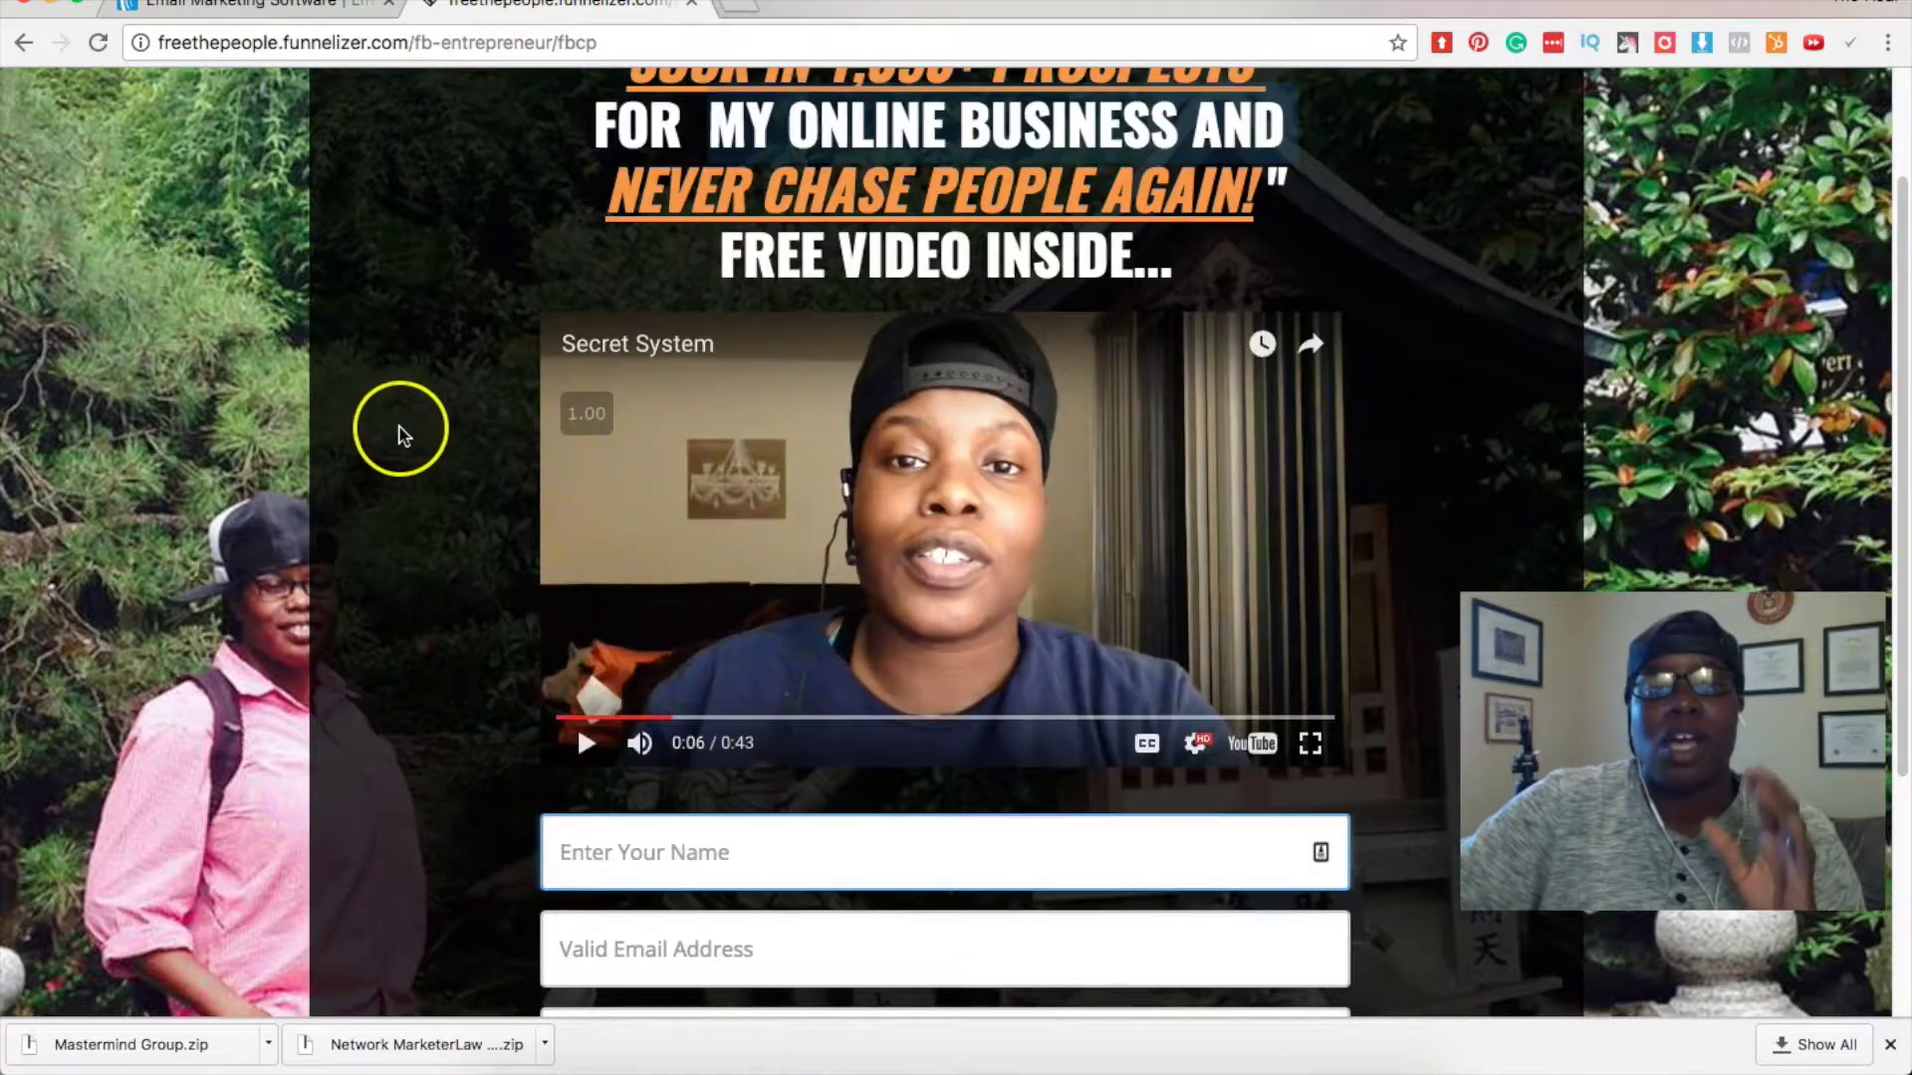
{"action": "scroll", "coordinate": [402, 435], "scroll_direction": "up", "scroll_amount": 2}
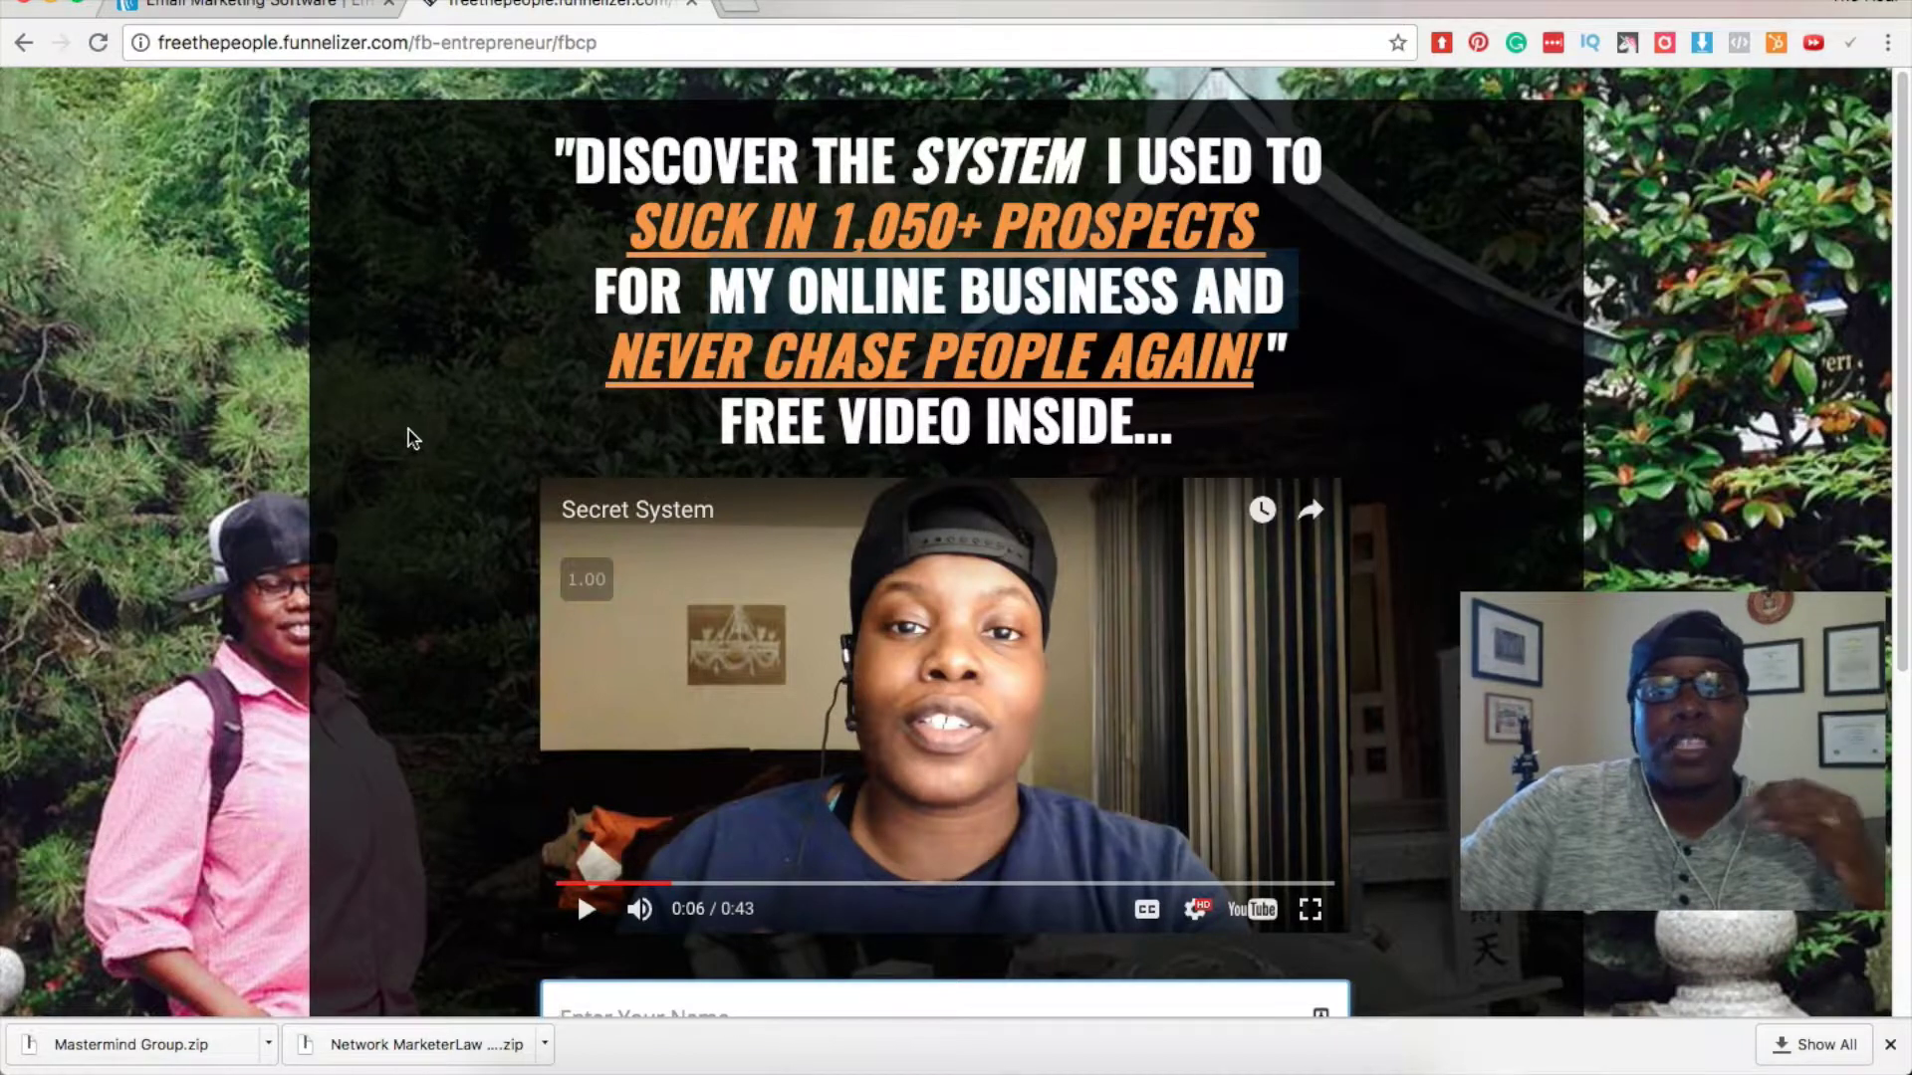
{"action": "scroll", "coordinate": [423, 458], "scroll_direction": "down", "scroll_amount": 3}
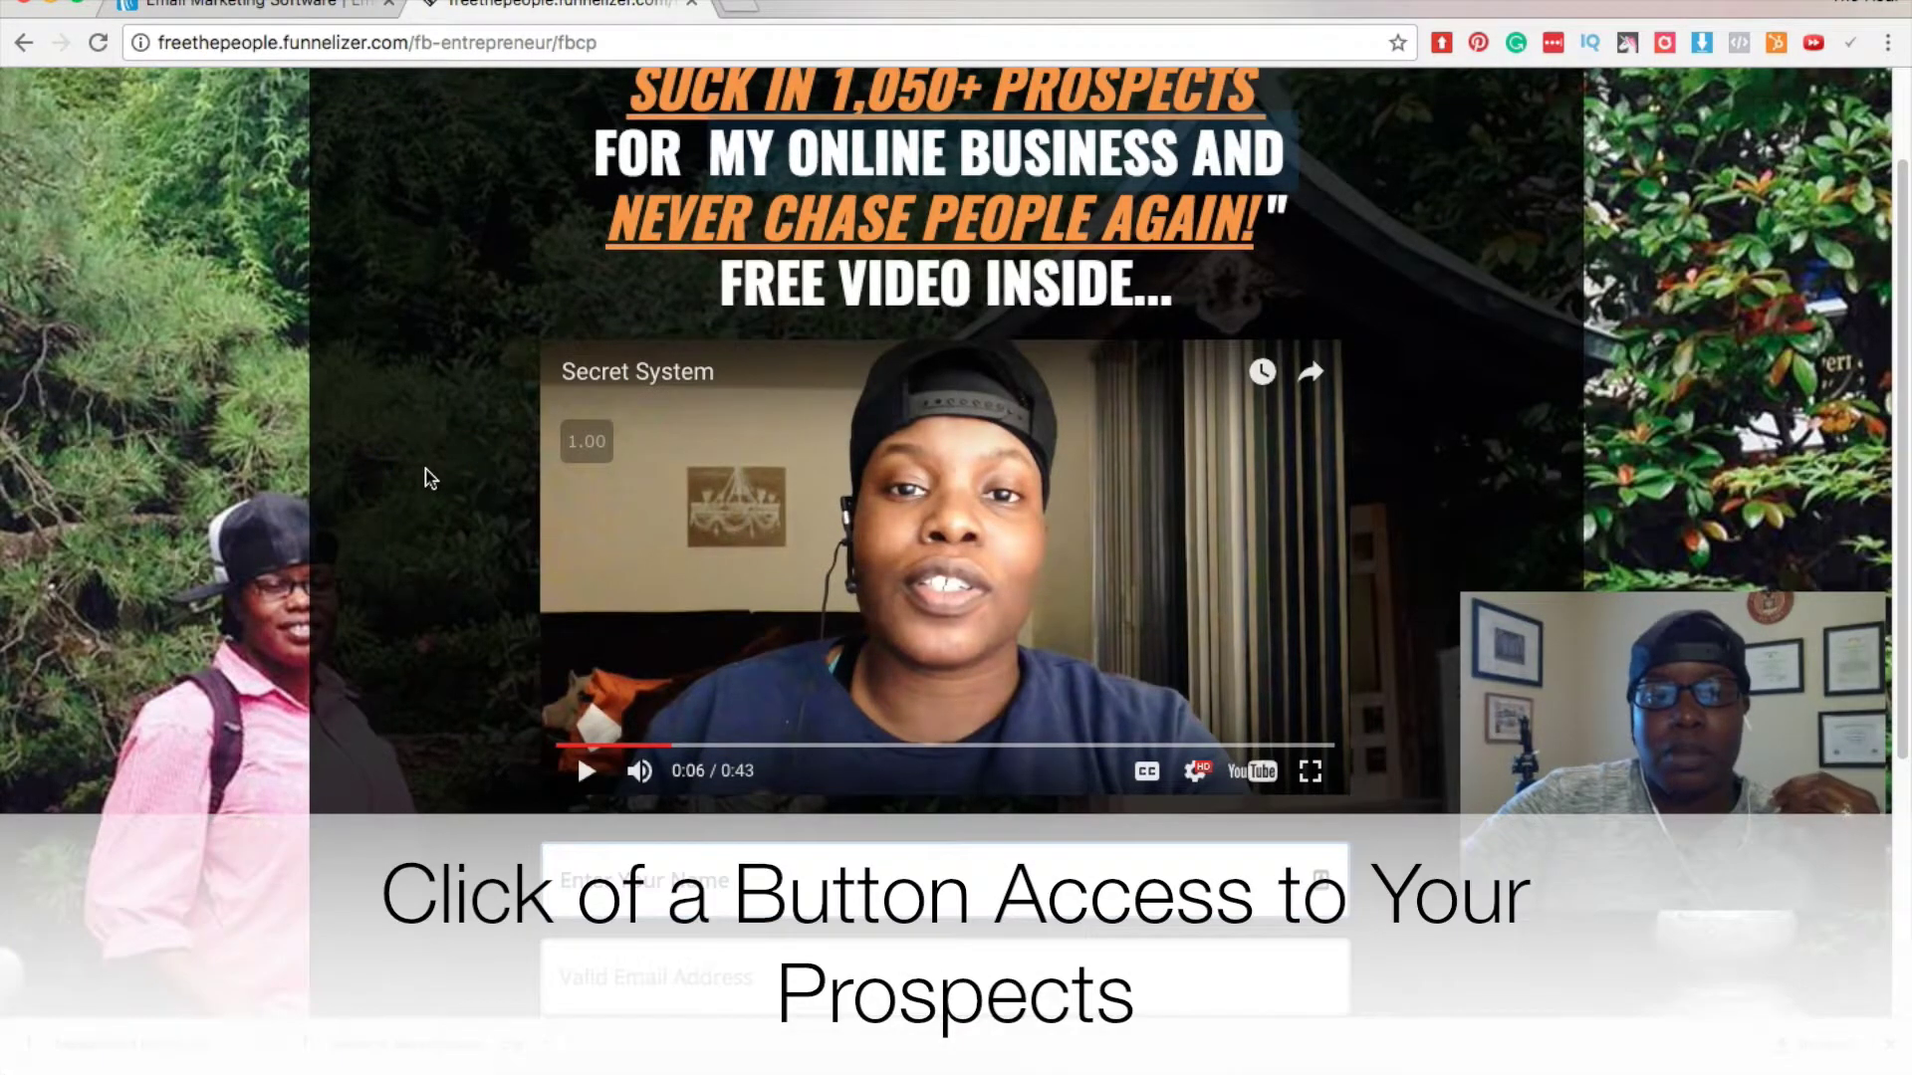
{"action": "scroll", "coordinate": [431, 479], "scroll_direction": "down", "scroll_amount": 1}
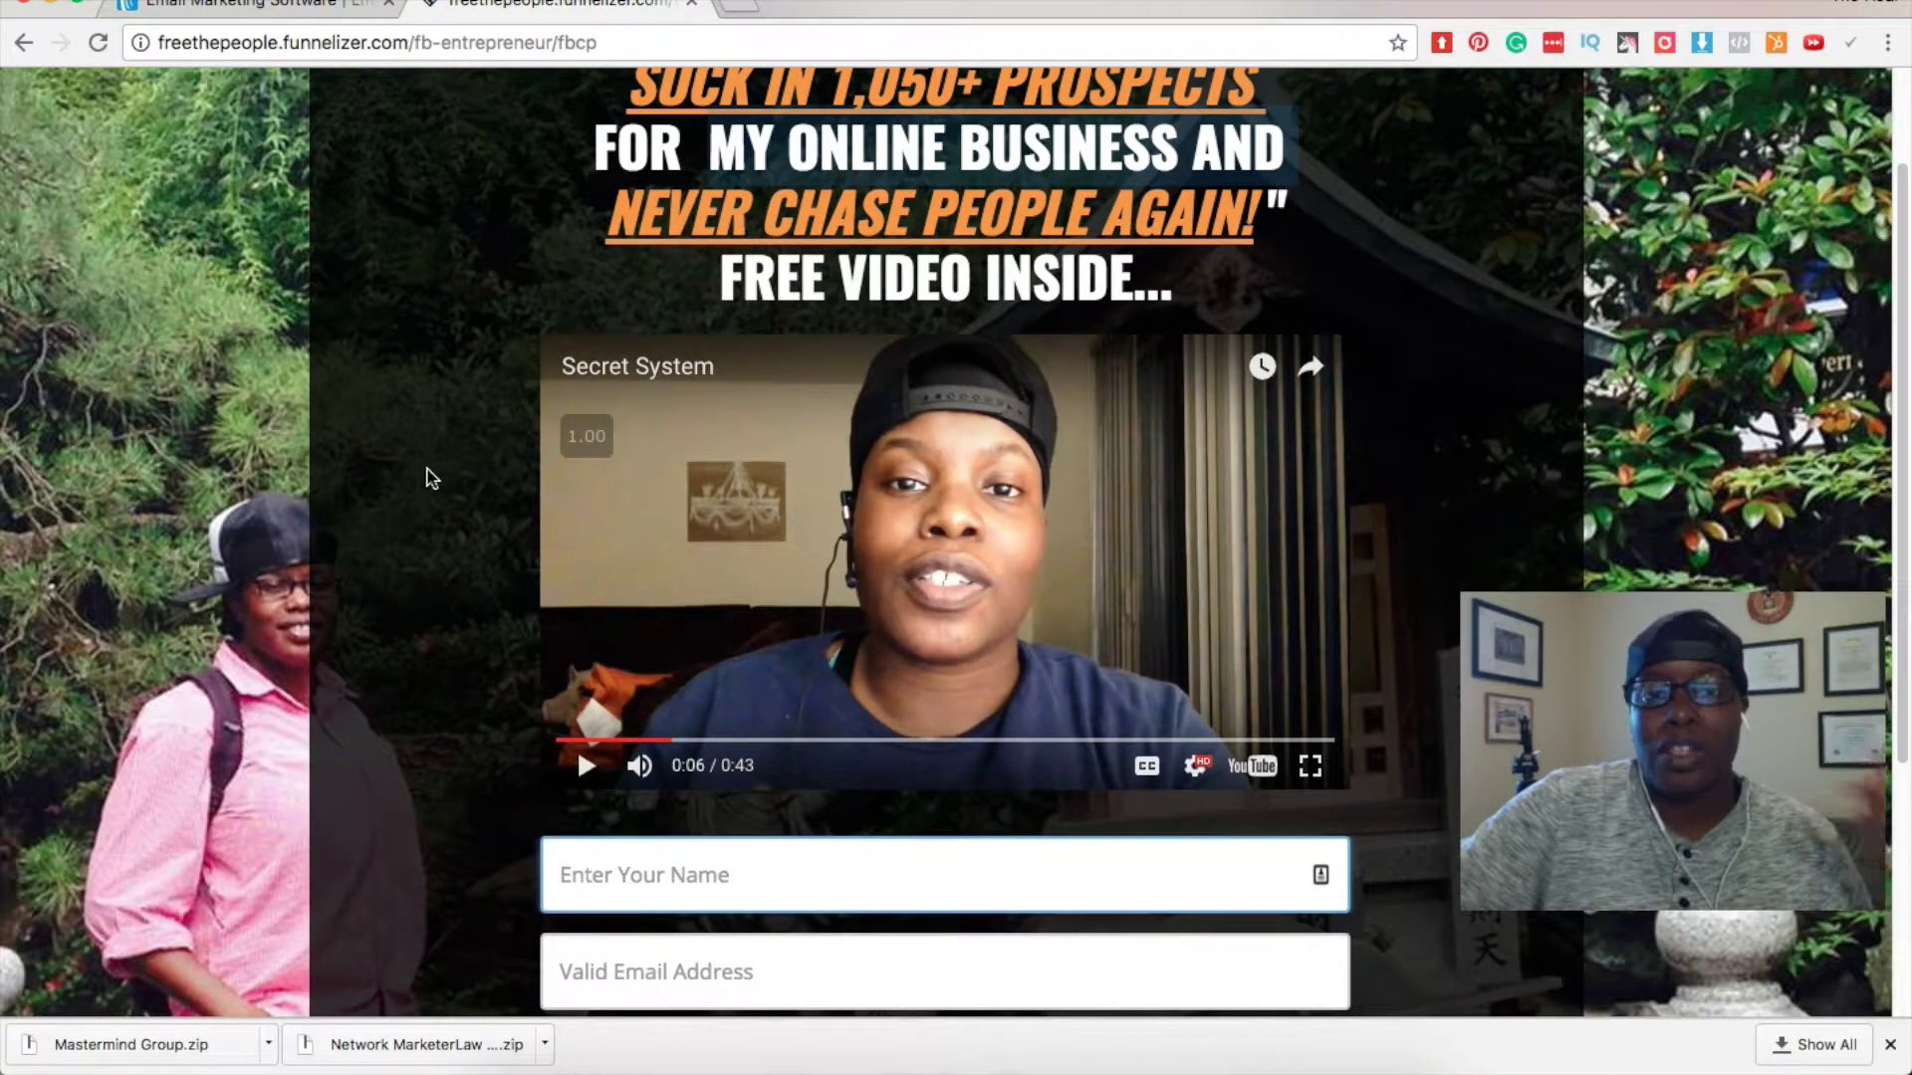
{"action": "scroll", "coordinate": [431, 479], "scroll_direction": "down", "scroll_amount": 4}
{"action": "scroll", "coordinate": [430, 479], "scroll_direction": "up", "scroll_amount": 5}
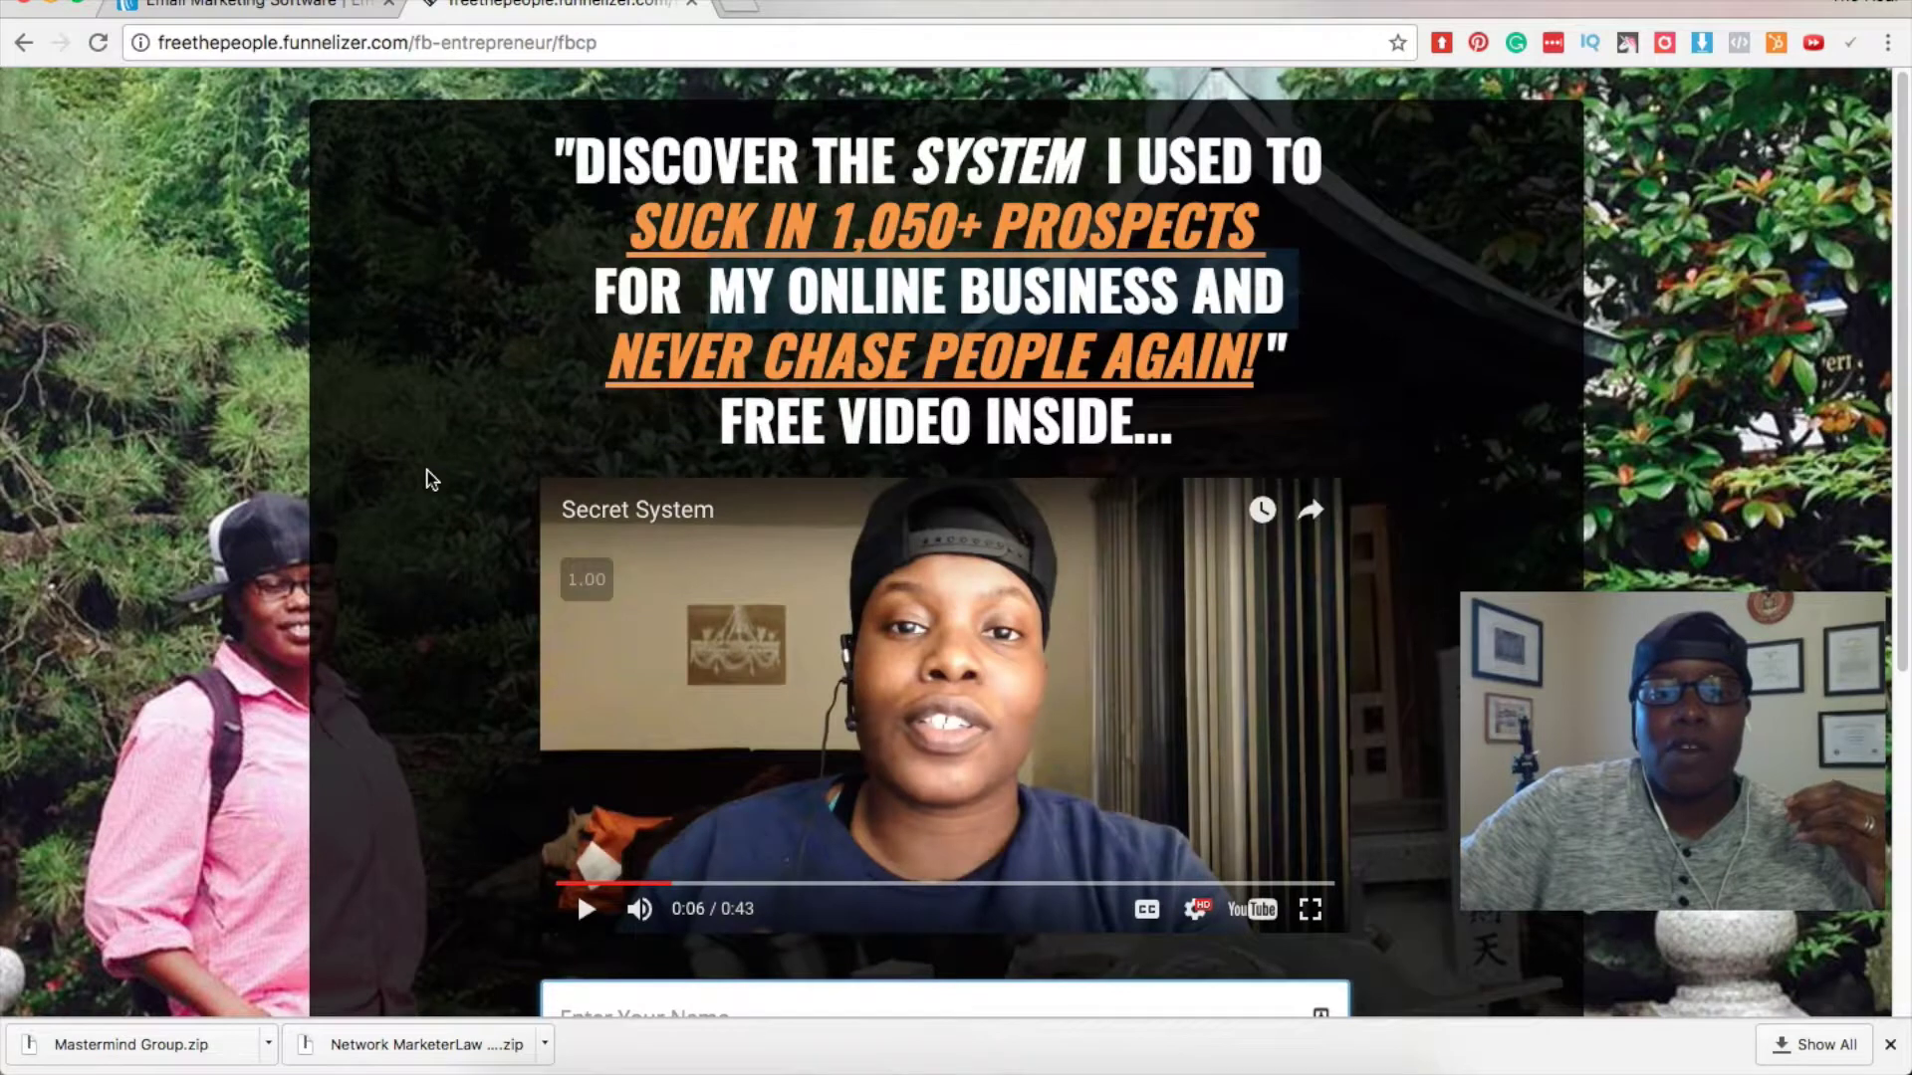
{"action": "scroll", "coordinate": [430, 479], "scroll_direction": "down", "scroll_amount": 5}
Try the signup form's name field, dismiss its saved suggestions, and return to AWeber.
{"action": "left_click", "coordinate": [685, 538]}
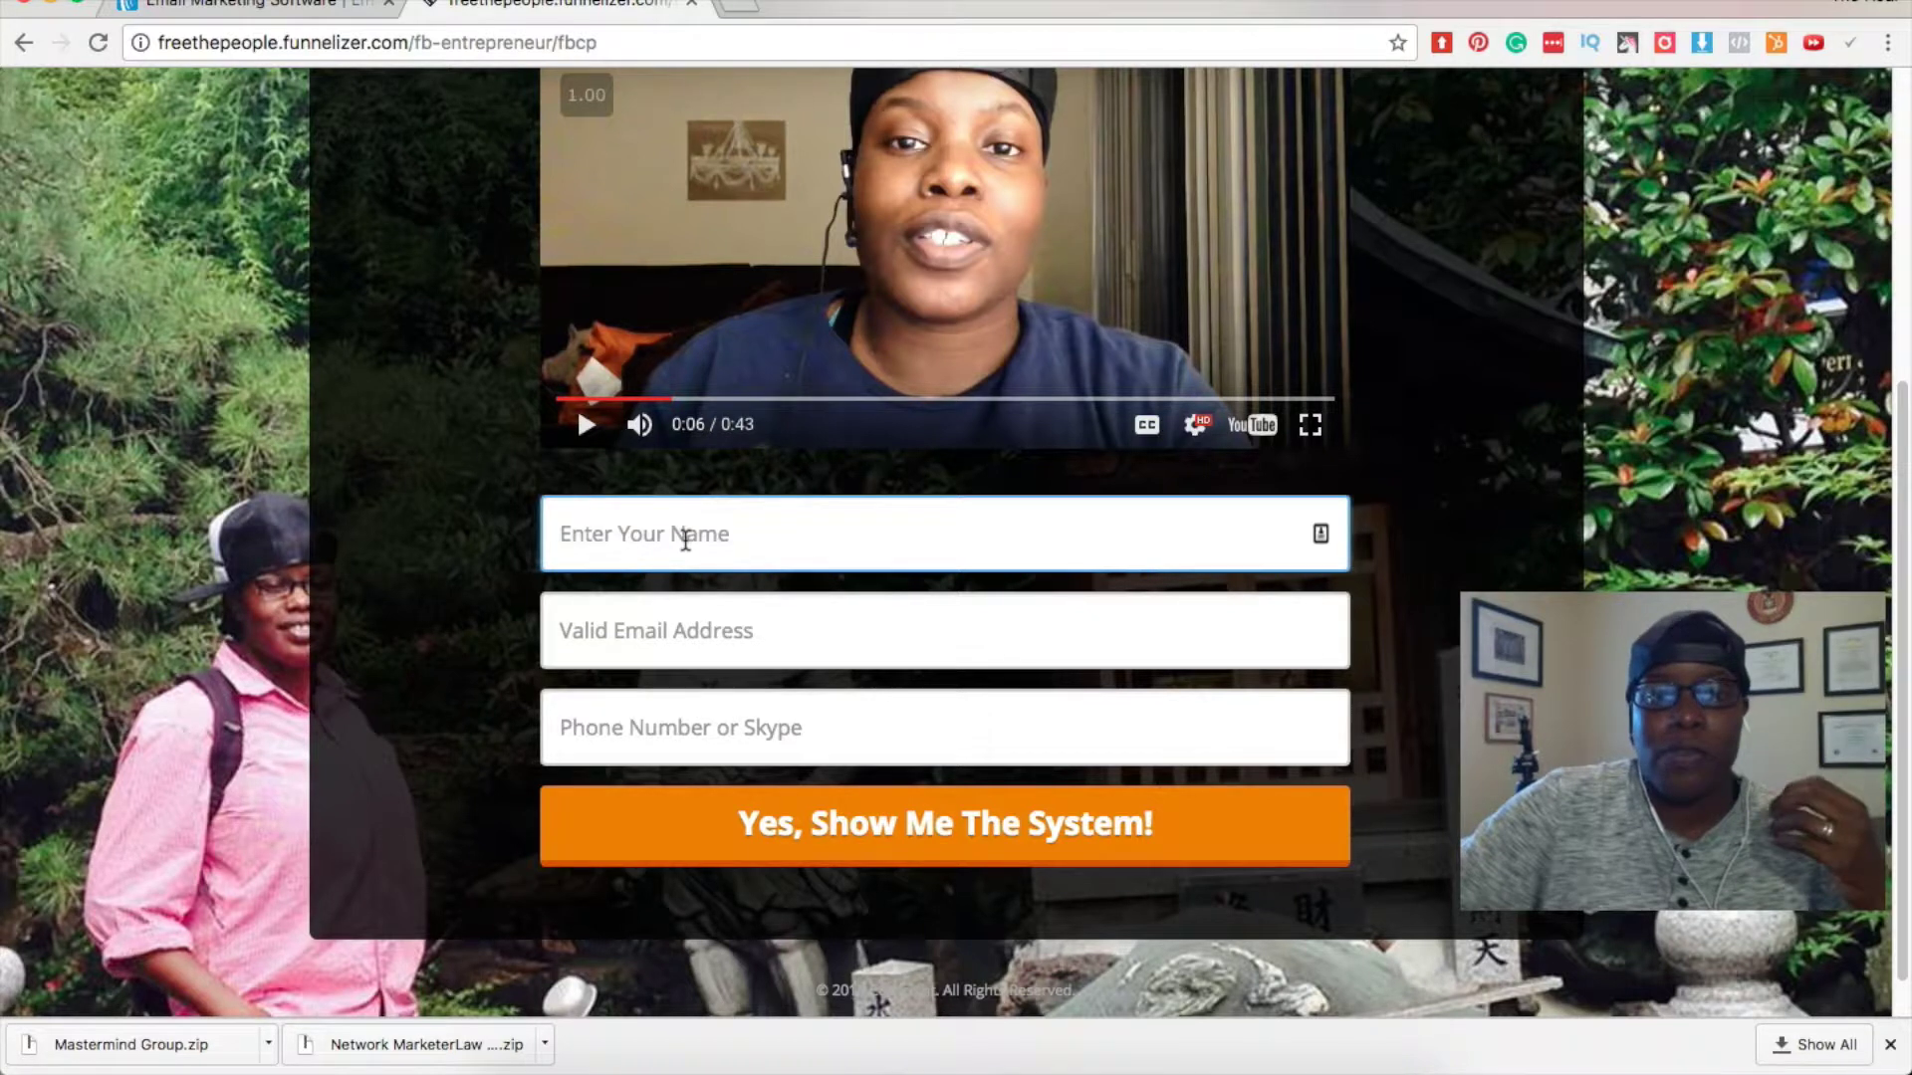
{"action": "left_click", "coordinate": [685, 538]}
{"action": "left_click", "coordinate": [377, 543]}
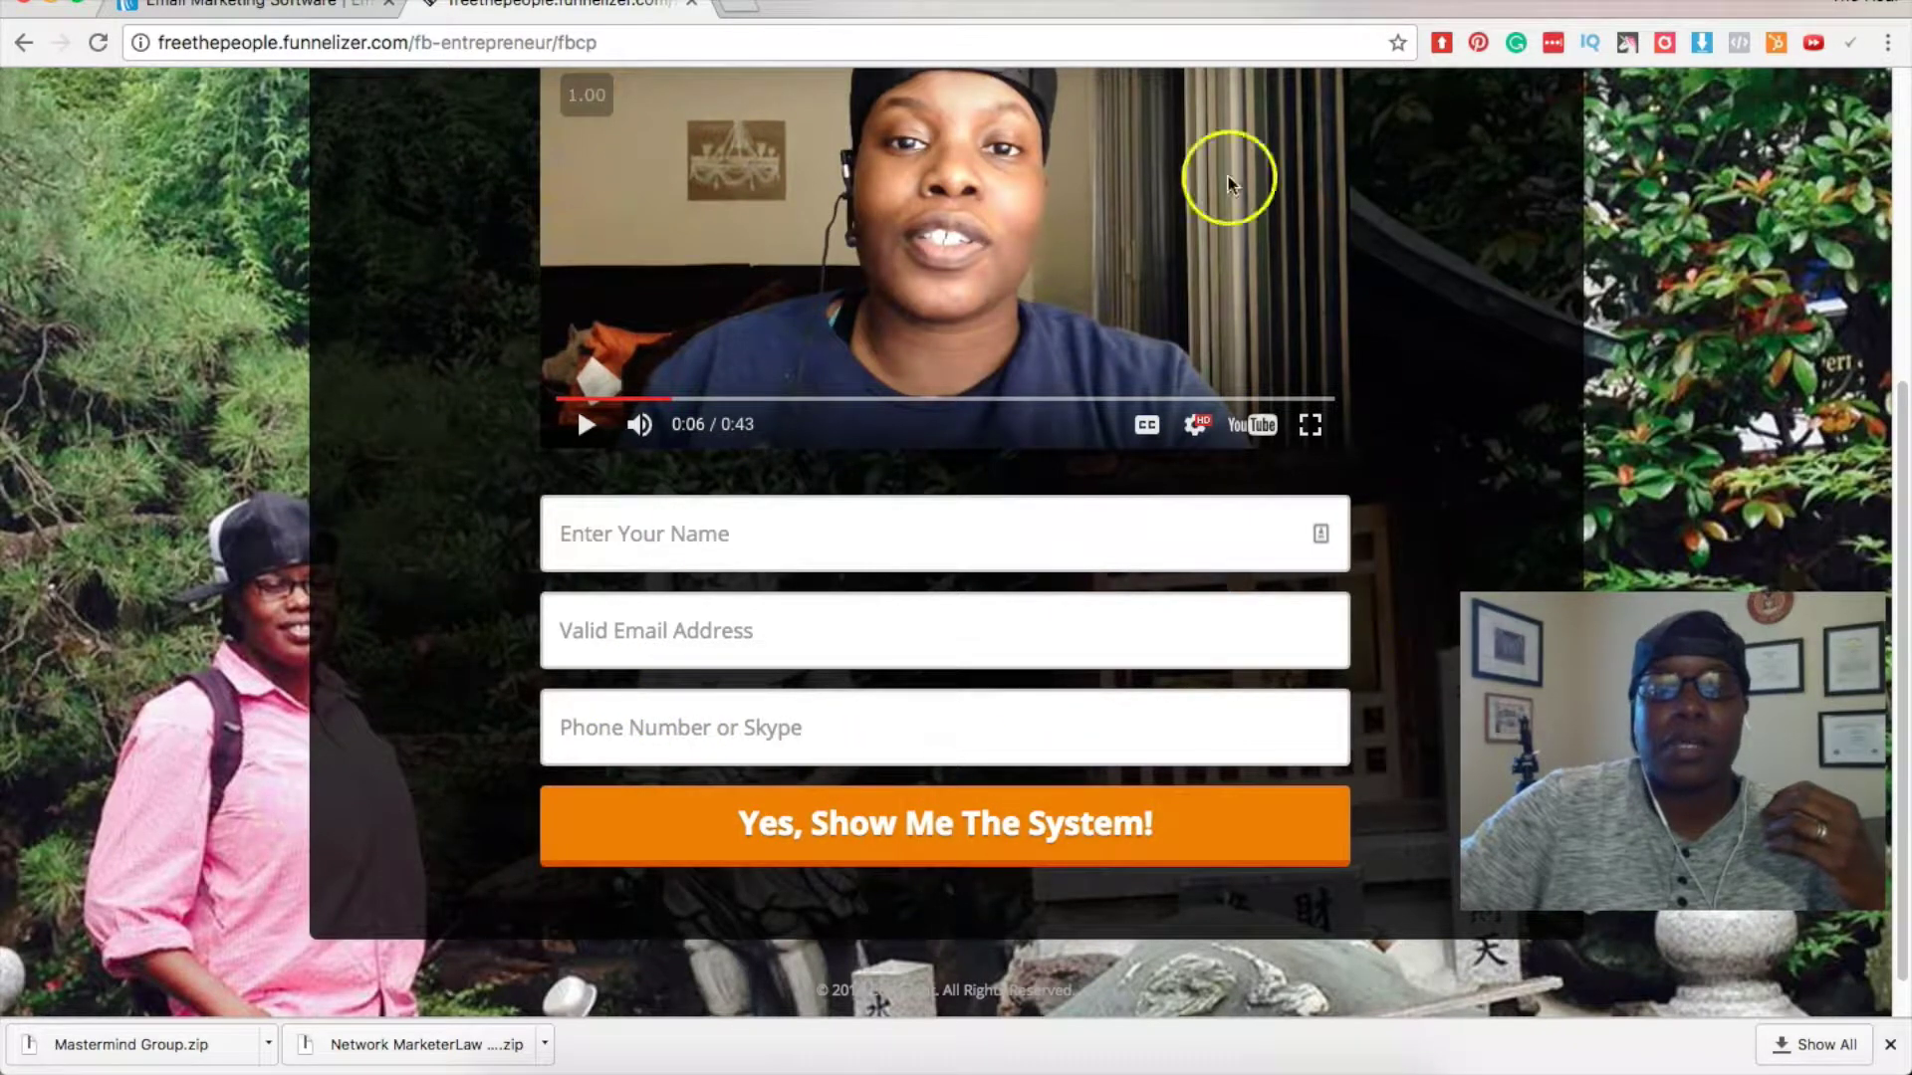
{"action": "left_click", "coordinate": [221, 6]}
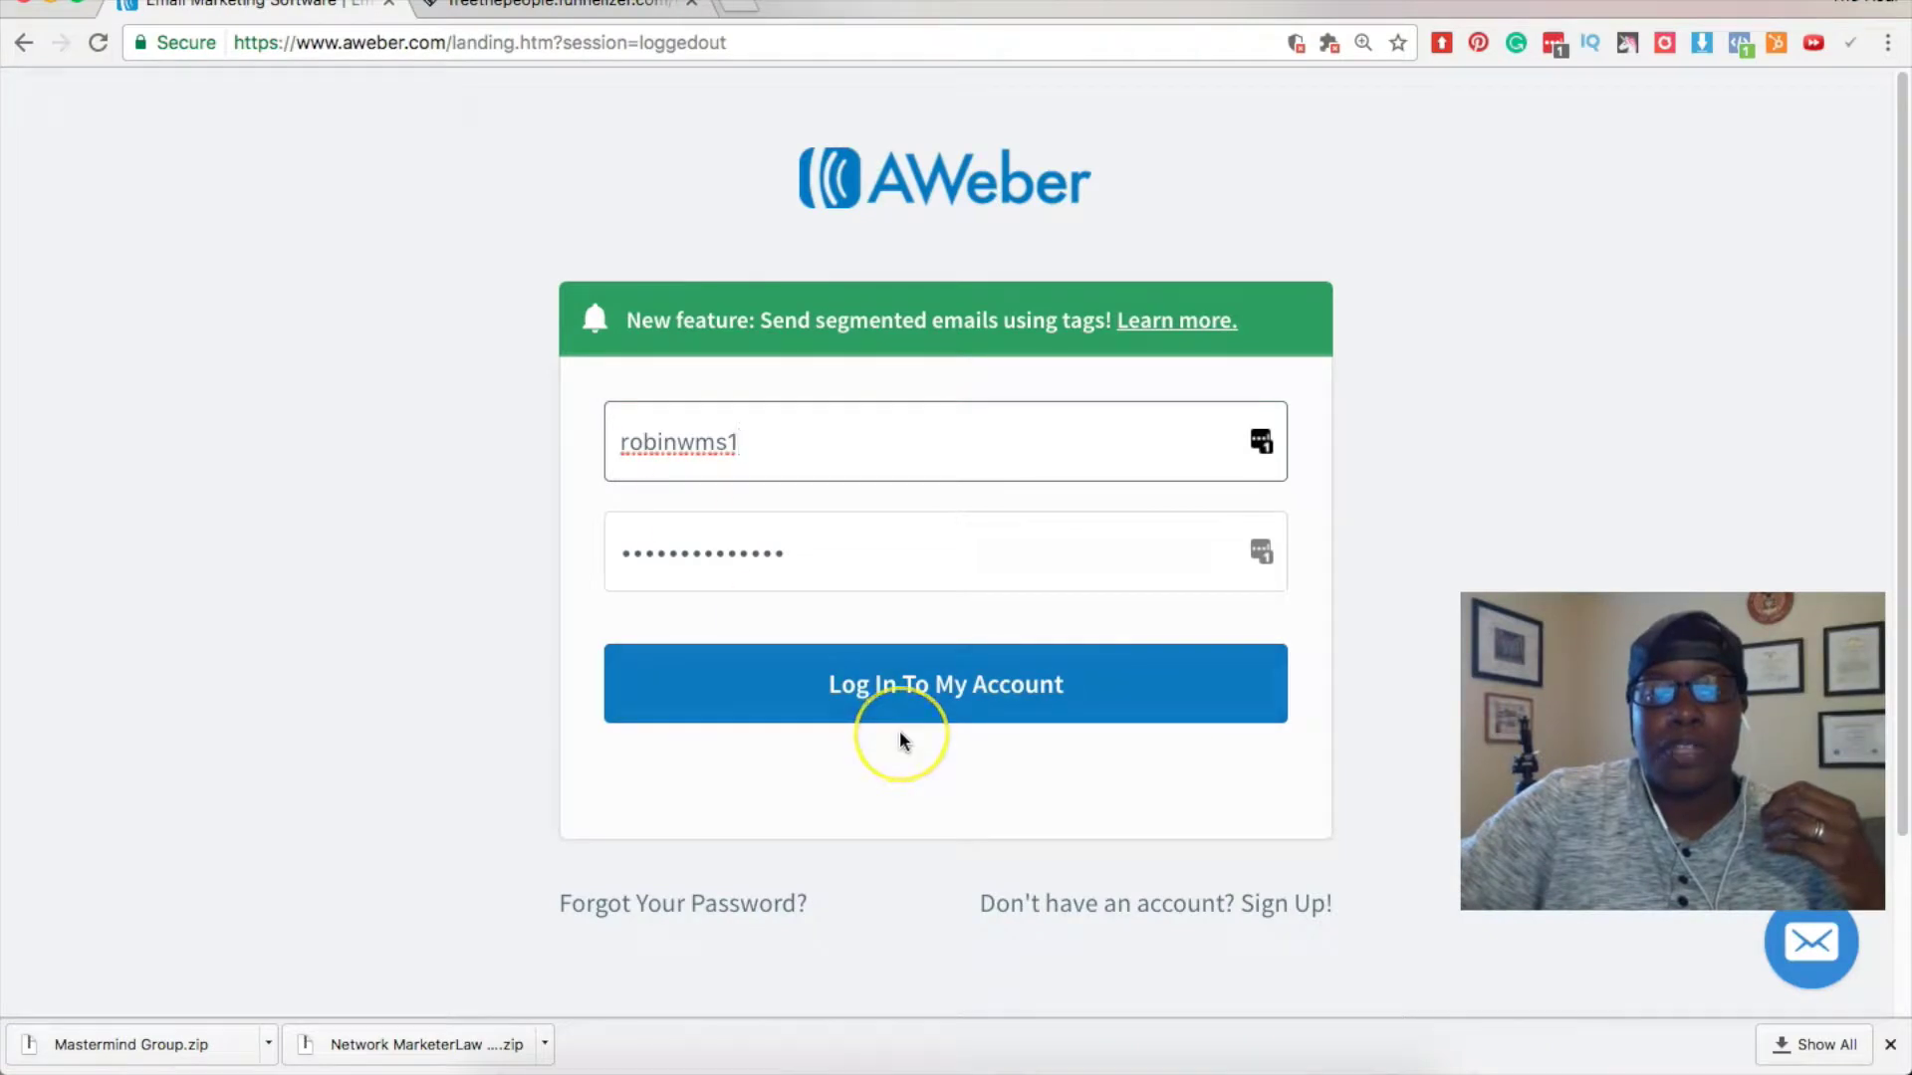
Log in to the AWeber account and look over the Current List choices.
{"action": "left_click", "coordinate": [896, 687]}
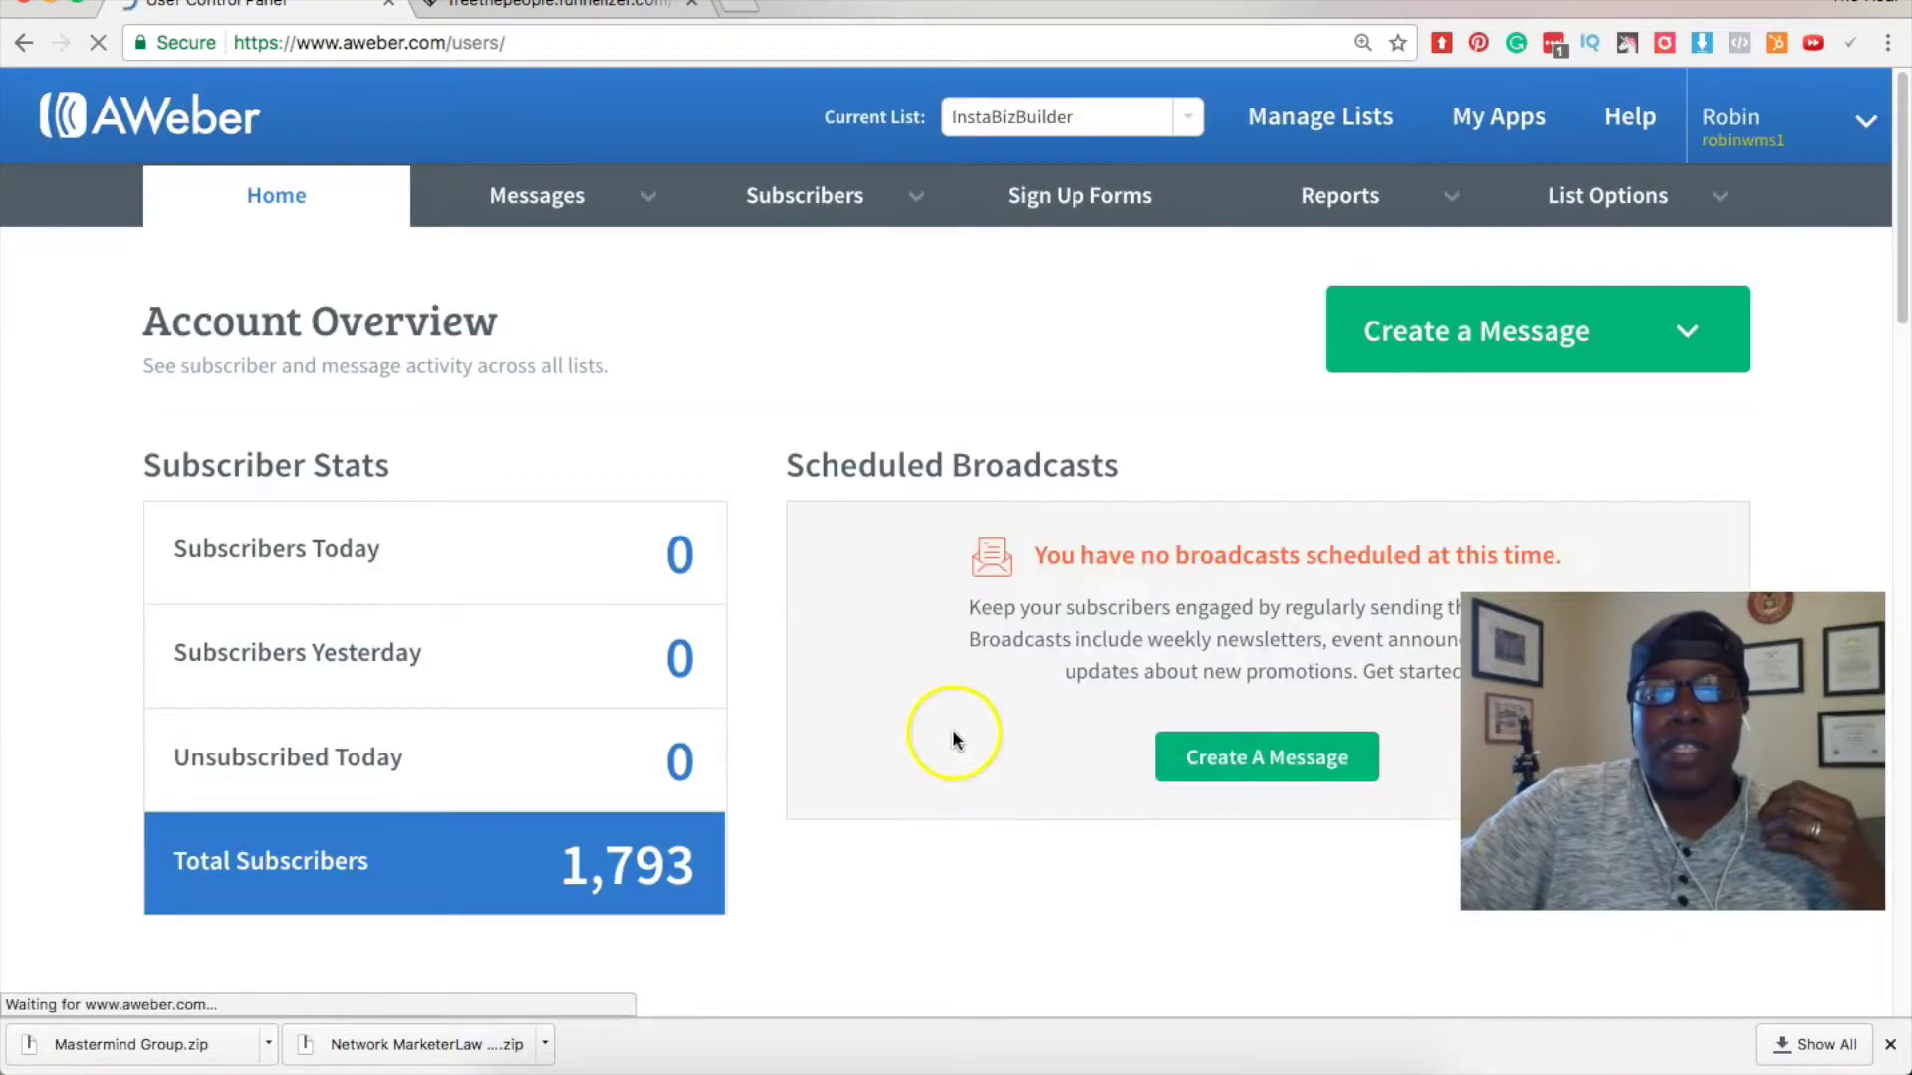
{"action": "left_click", "coordinate": [1196, 119]}
{"action": "left_click", "coordinate": [1191, 117]}
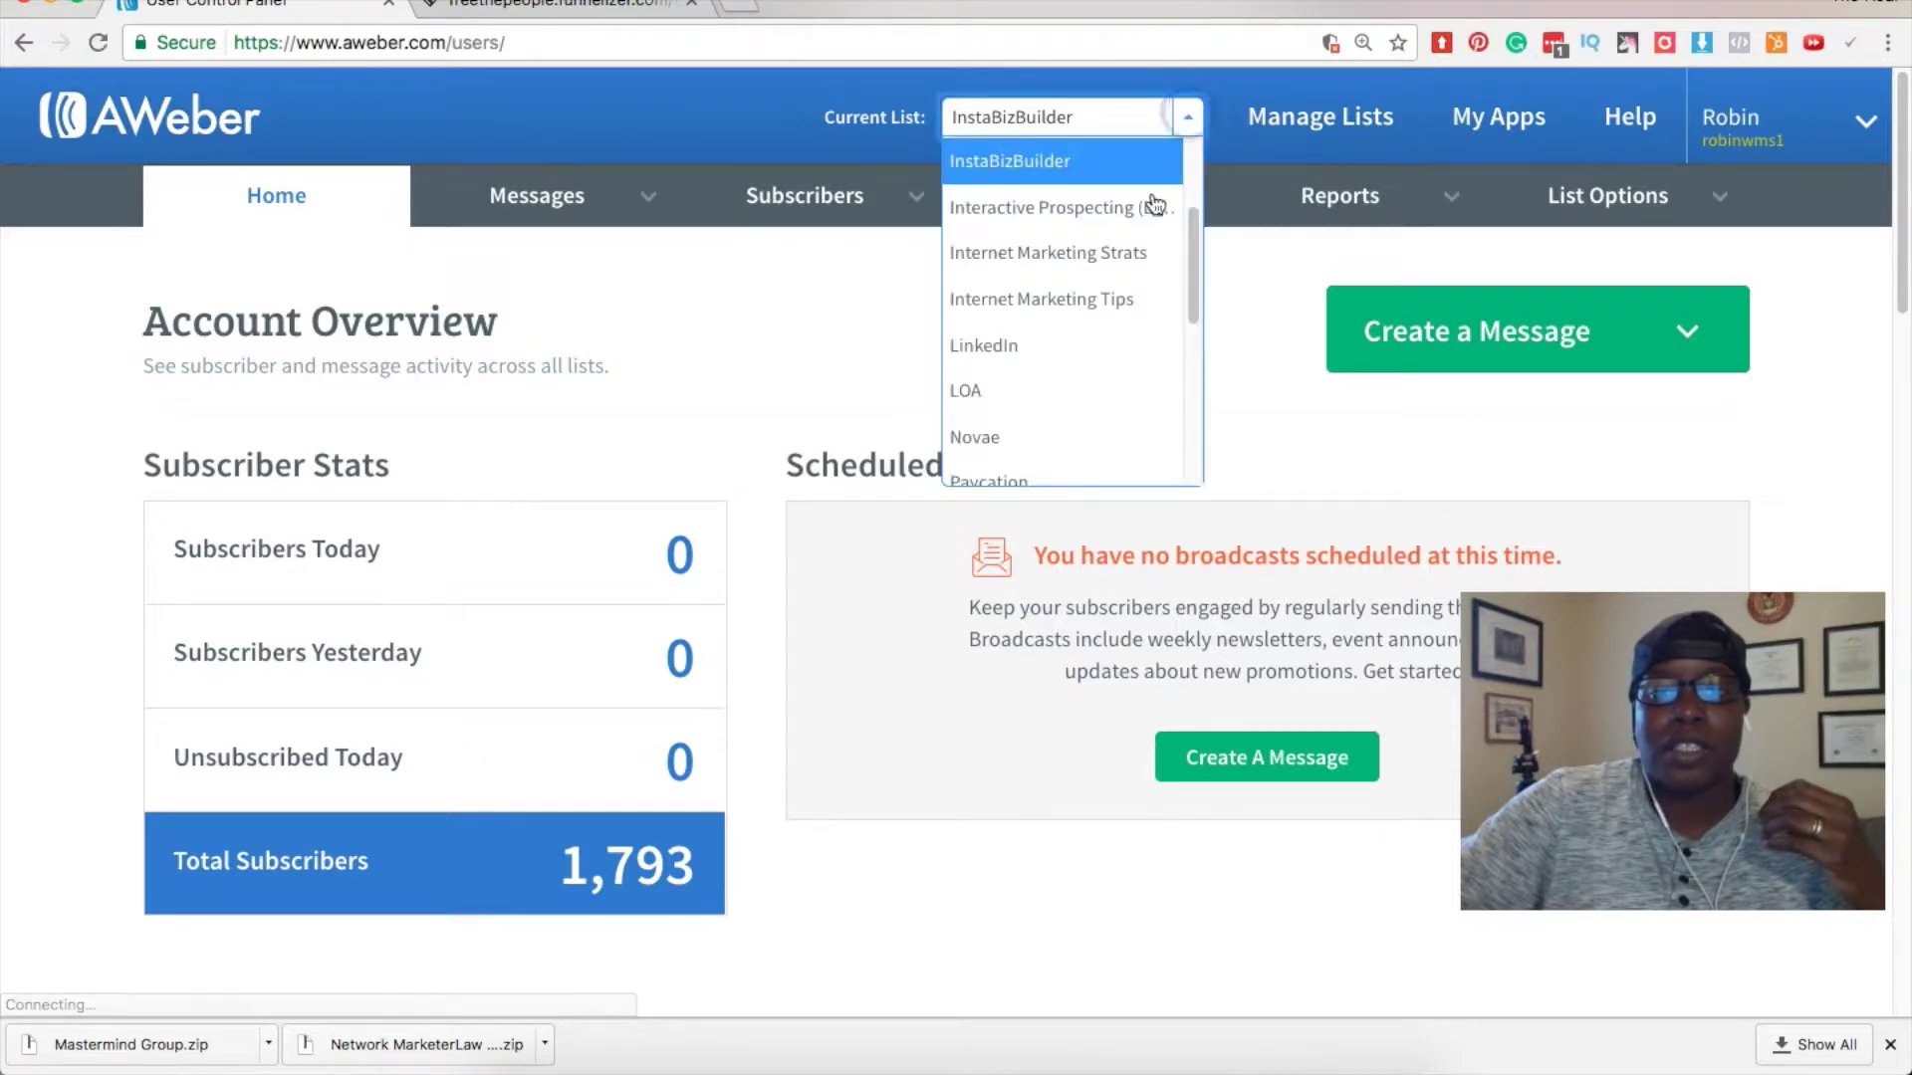
{"action": "left_click_drag", "start_coordinate": [1196, 262], "coordinate": [1178, 172]}
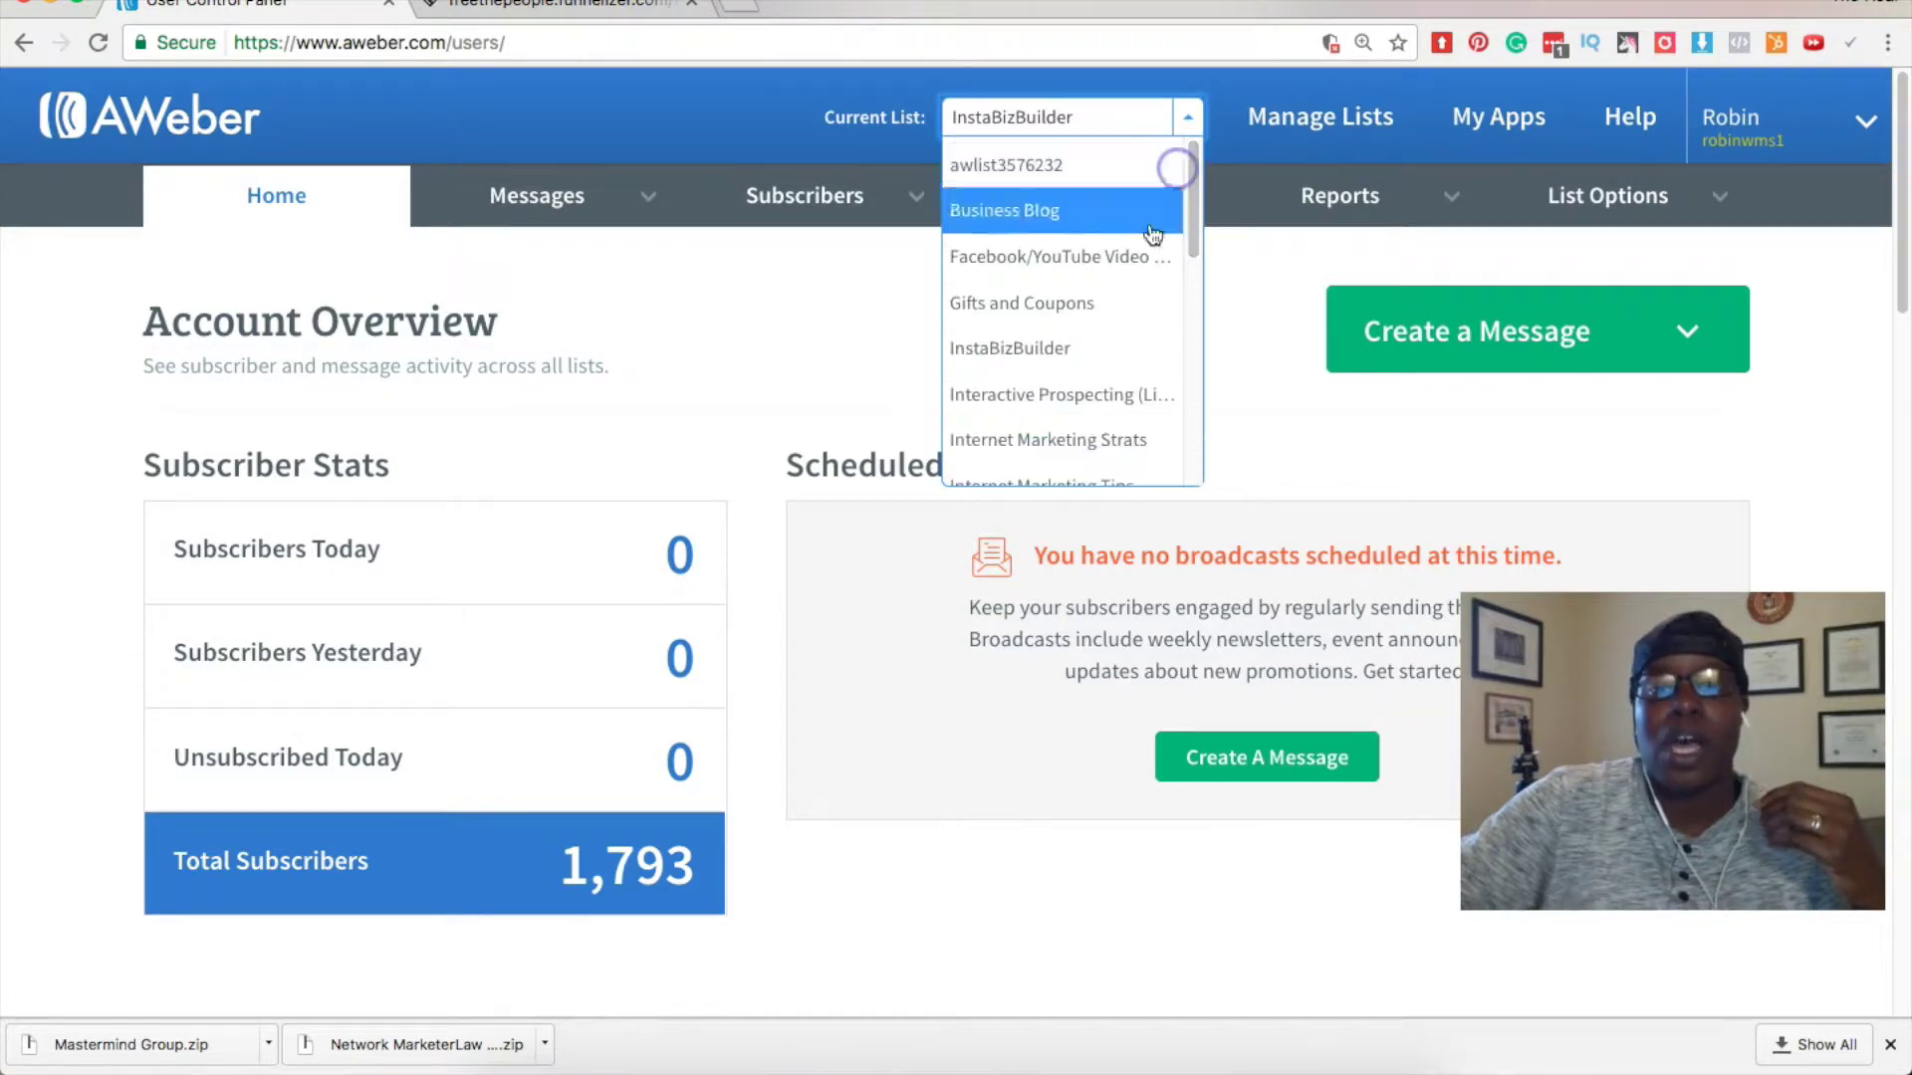
{"action": "left_click", "coordinate": [735, 349]}
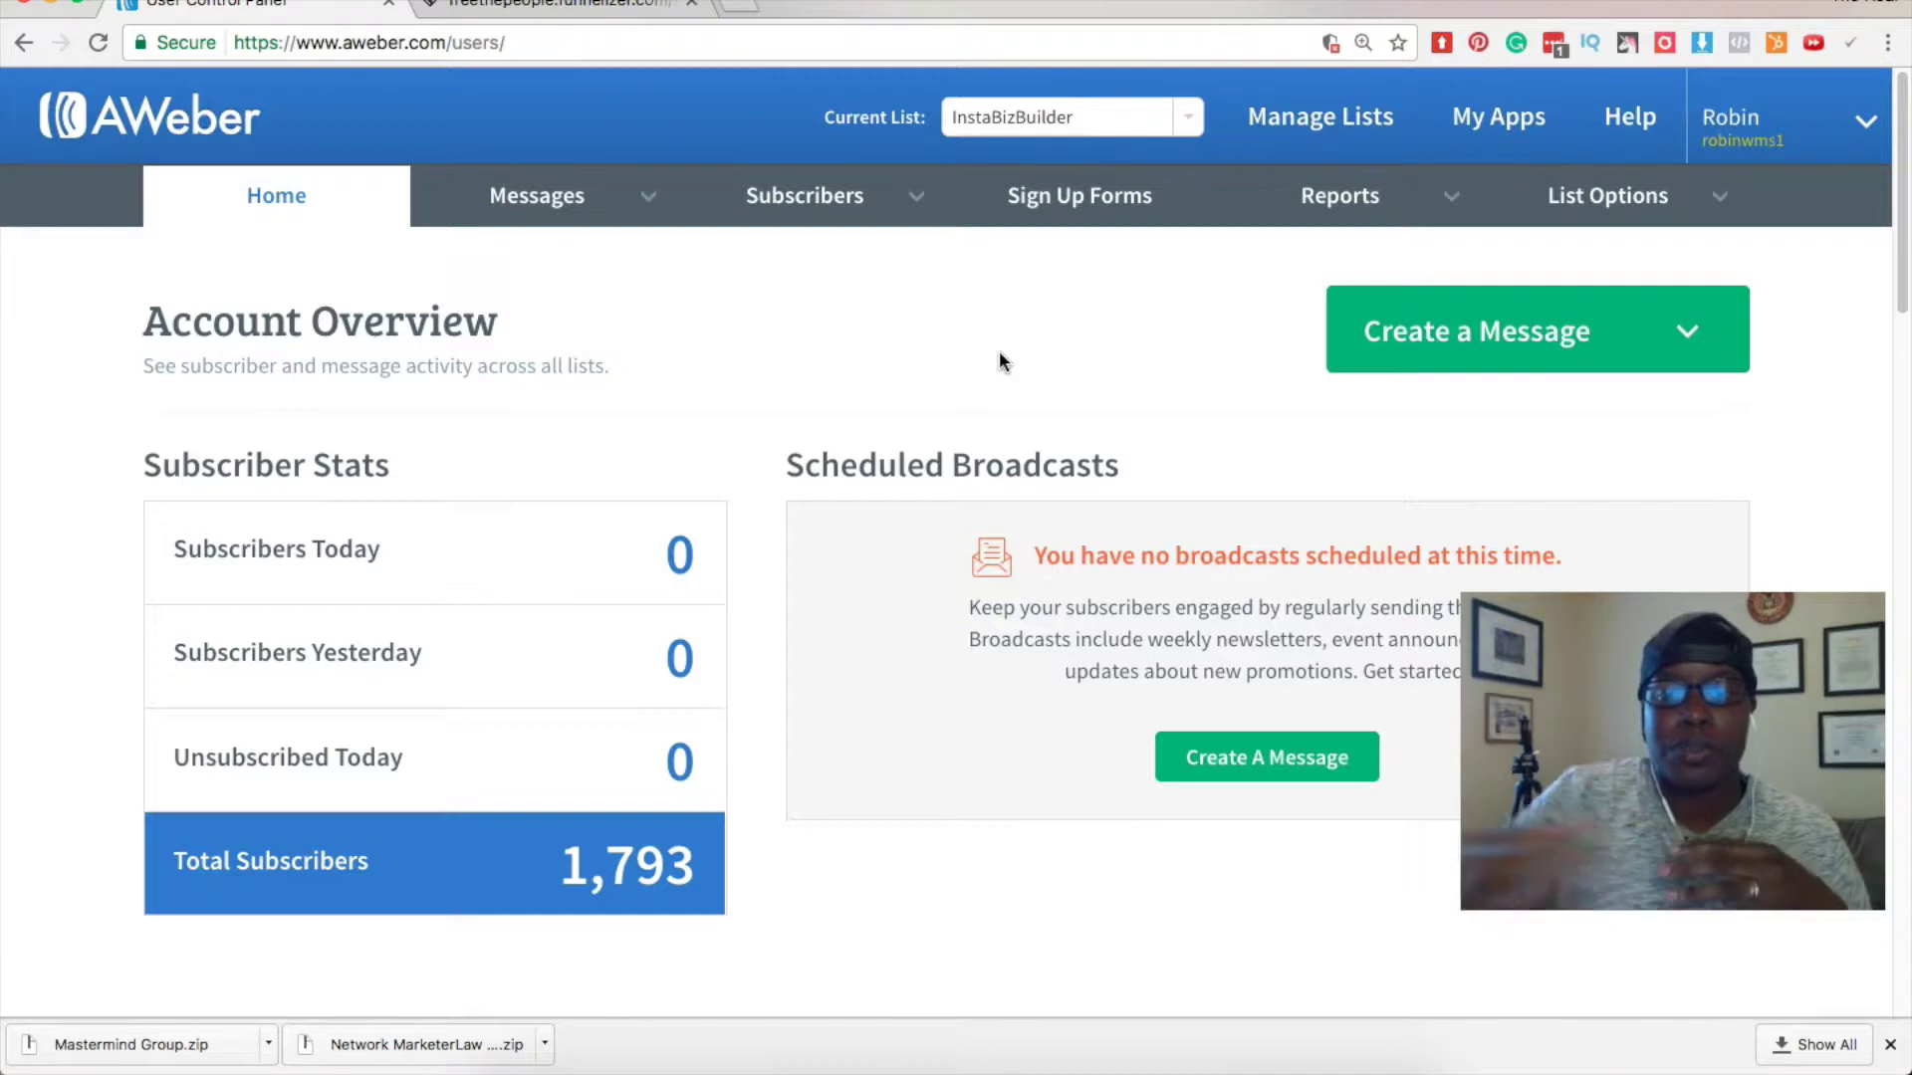
{"action": "left_click", "coordinate": [1293, 154]}
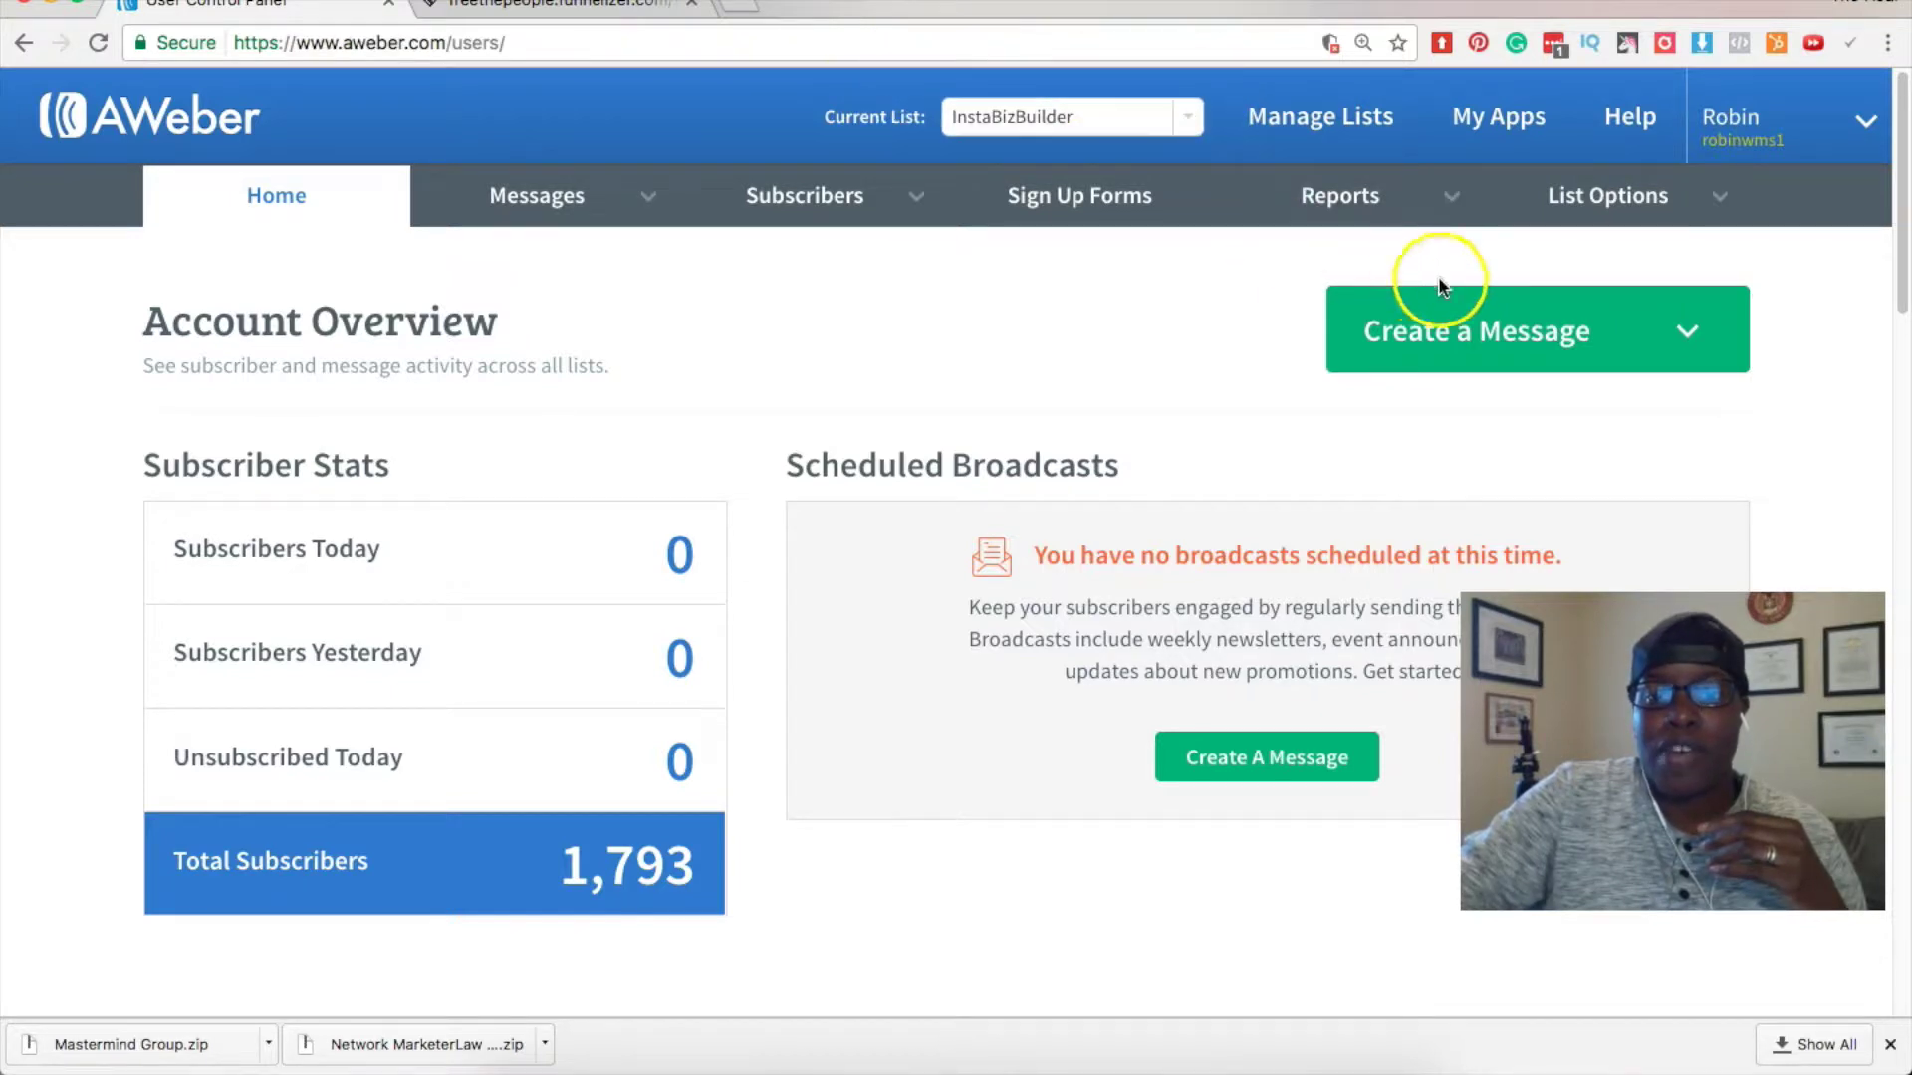
Make the username-named list current instead of InstaBizBuilder and go to Manage Your Lists.
{"action": "left_click", "coordinate": [1188, 116]}
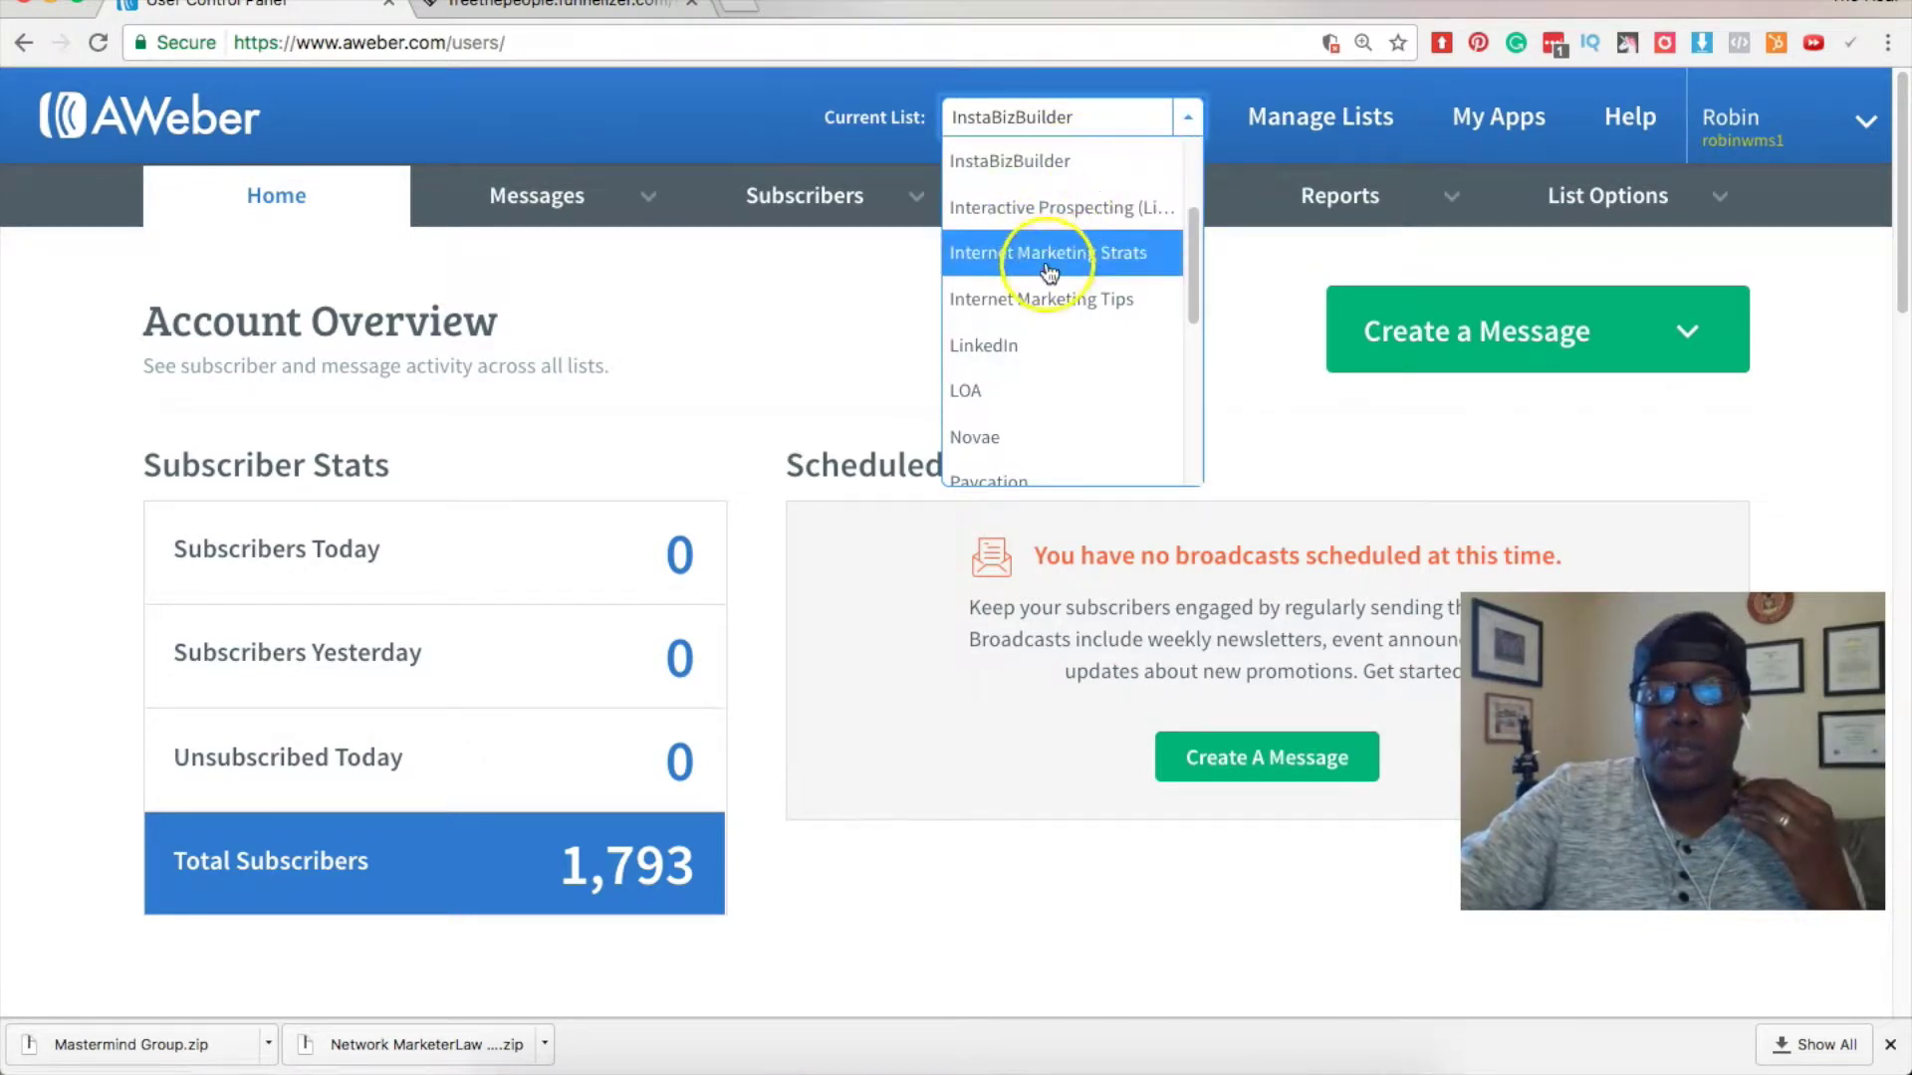
{"action": "scroll", "coordinate": [1015, 312], "scroll_direction": "down", "scroll_amount": 5}
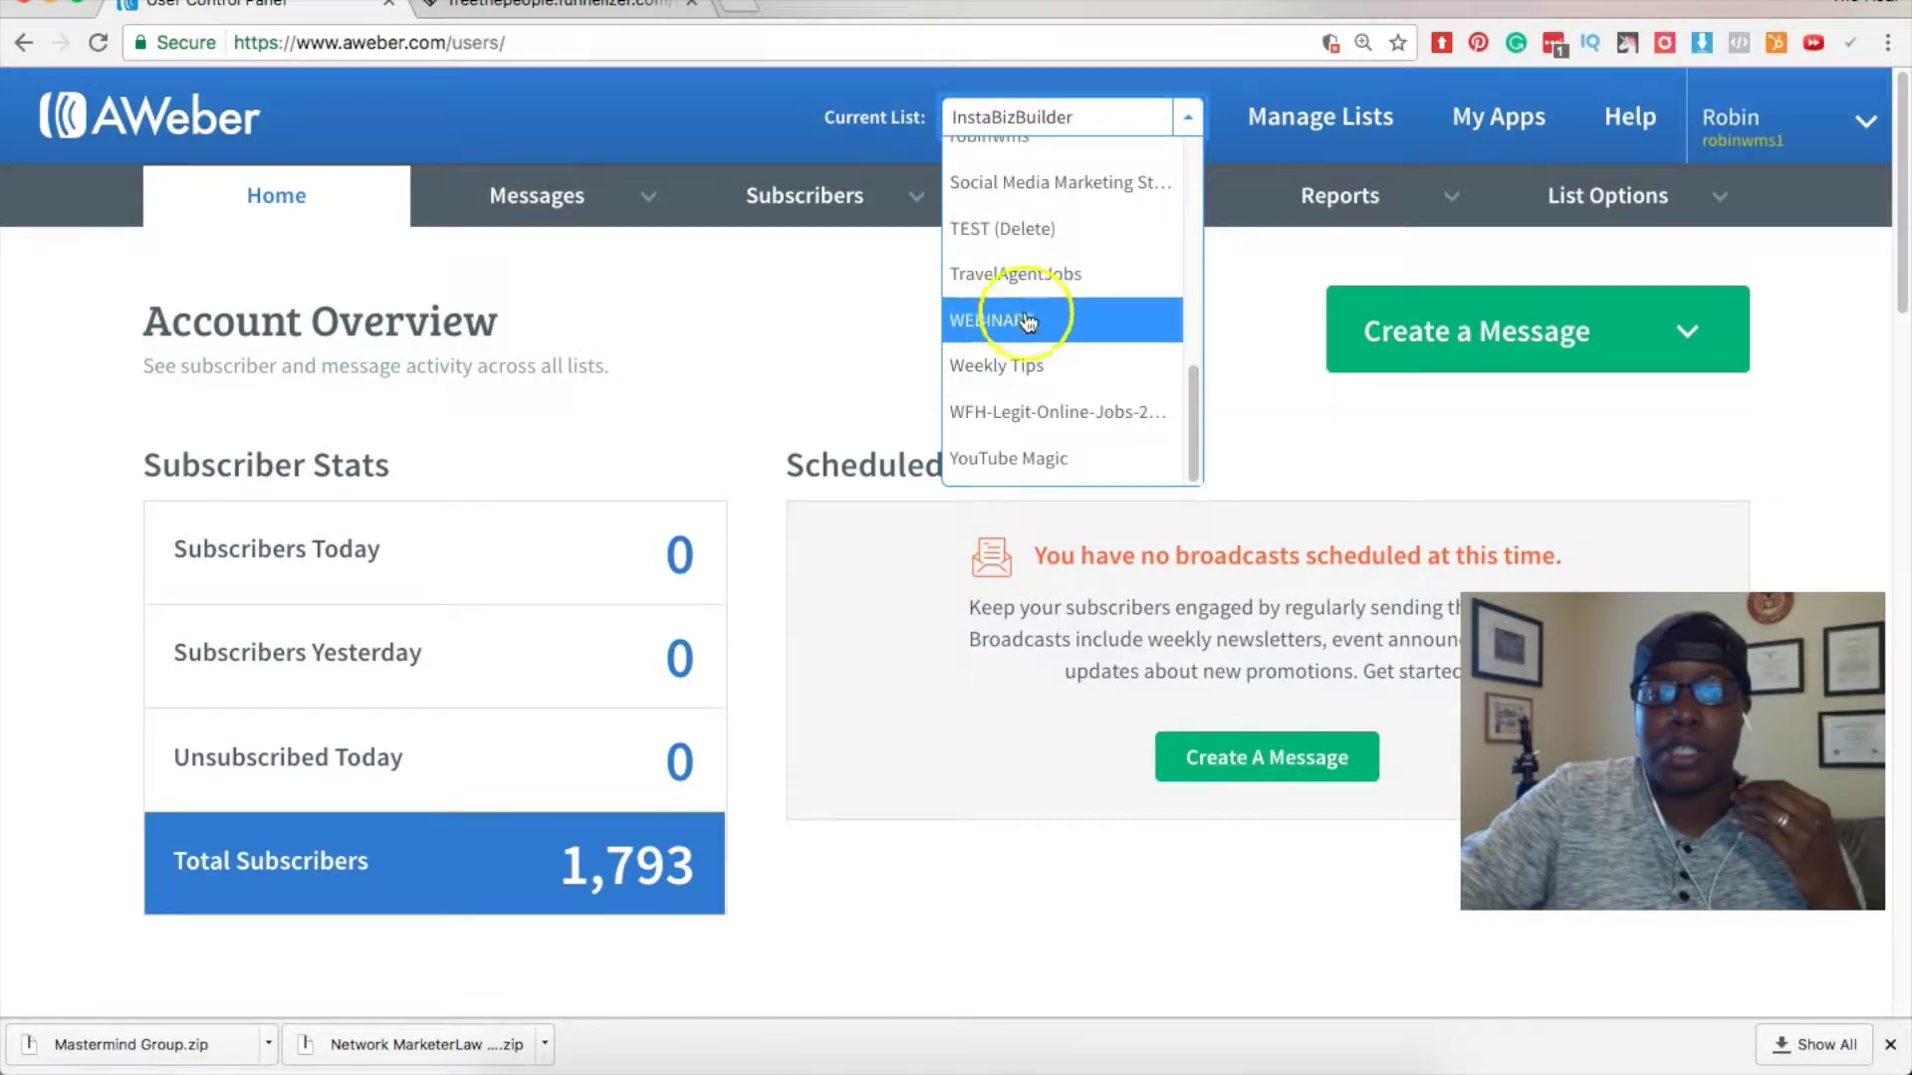
{"action": "scroll", "coordinate": [1041, 264], "scroll_direction": "up", "scroll_amount": 2}
{"action": "left_click", "coordinate": [1032, 234]}
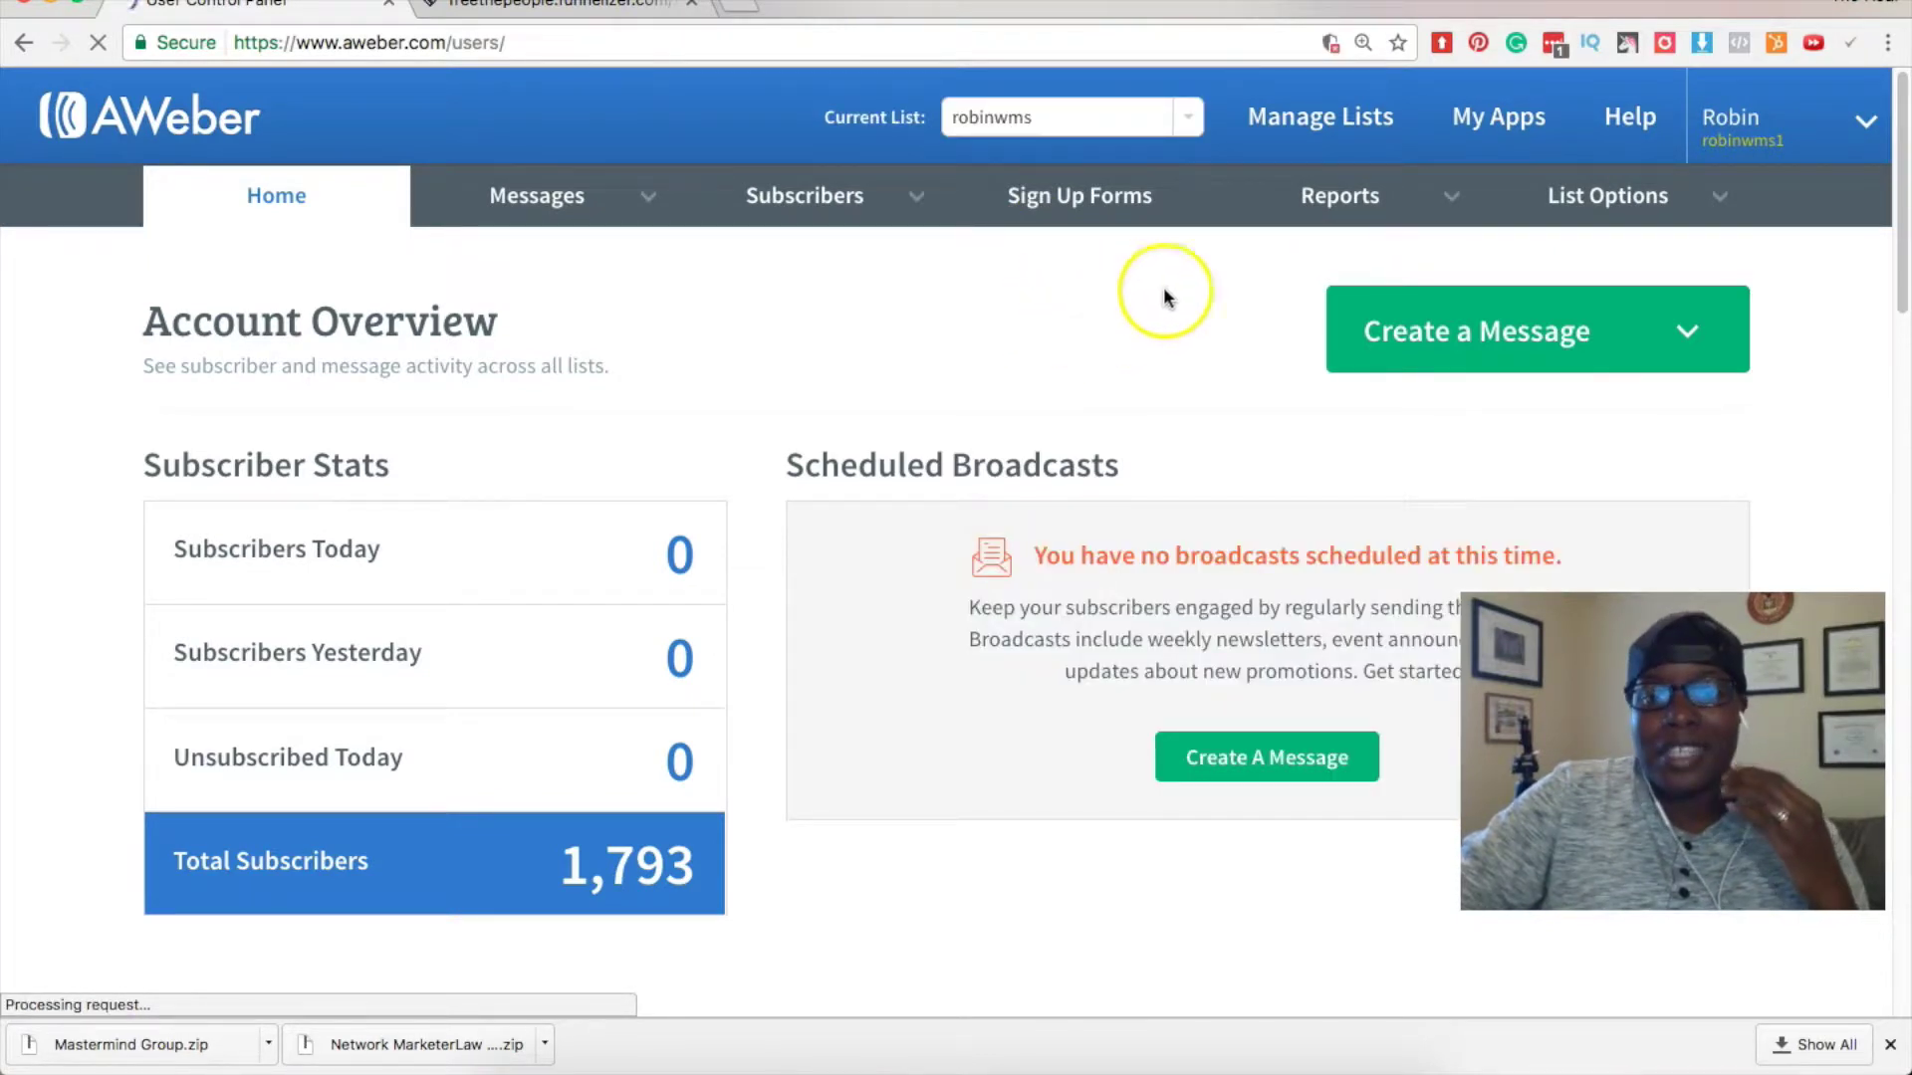
{"action": "left_click", "coordinate": [1324, 123]}
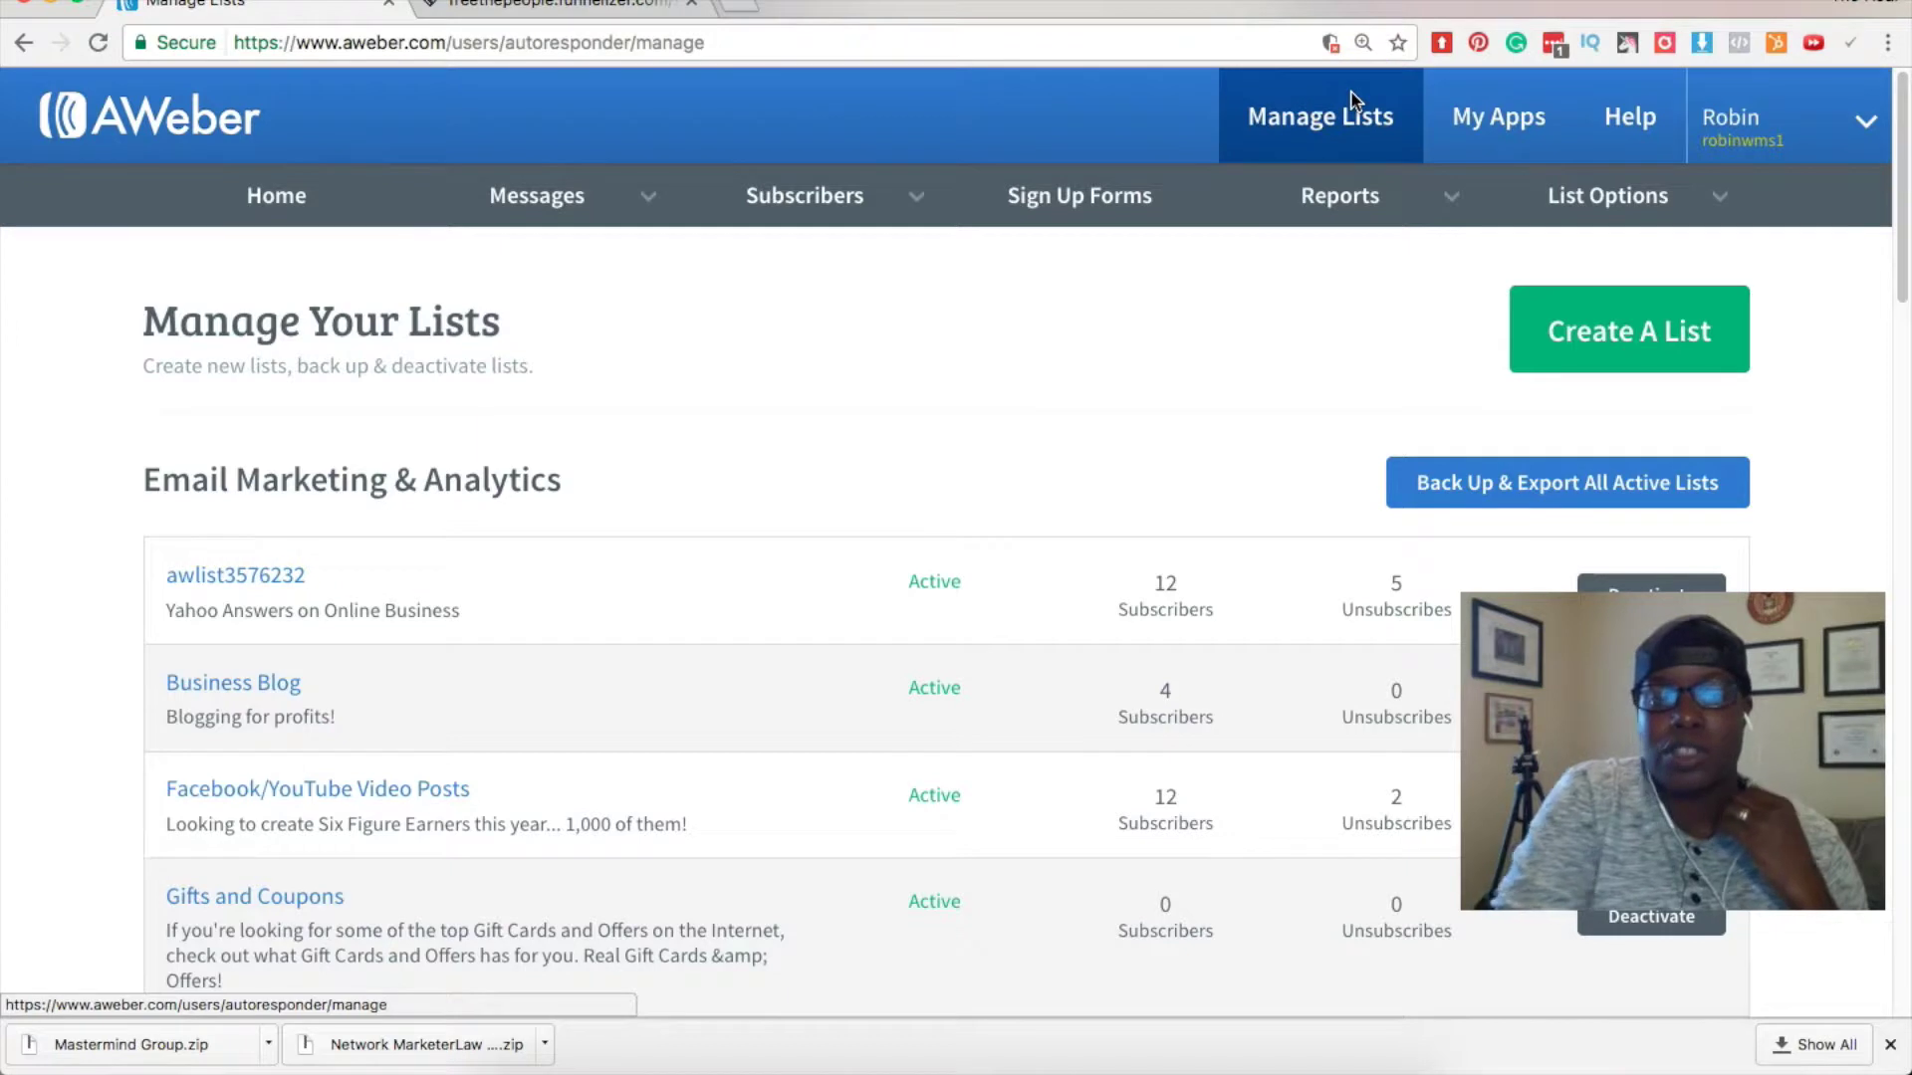
Start a new list with Create A List on the Manage Your Lists page.
{"action": "left_click", "coordinate": [1046, 707]}
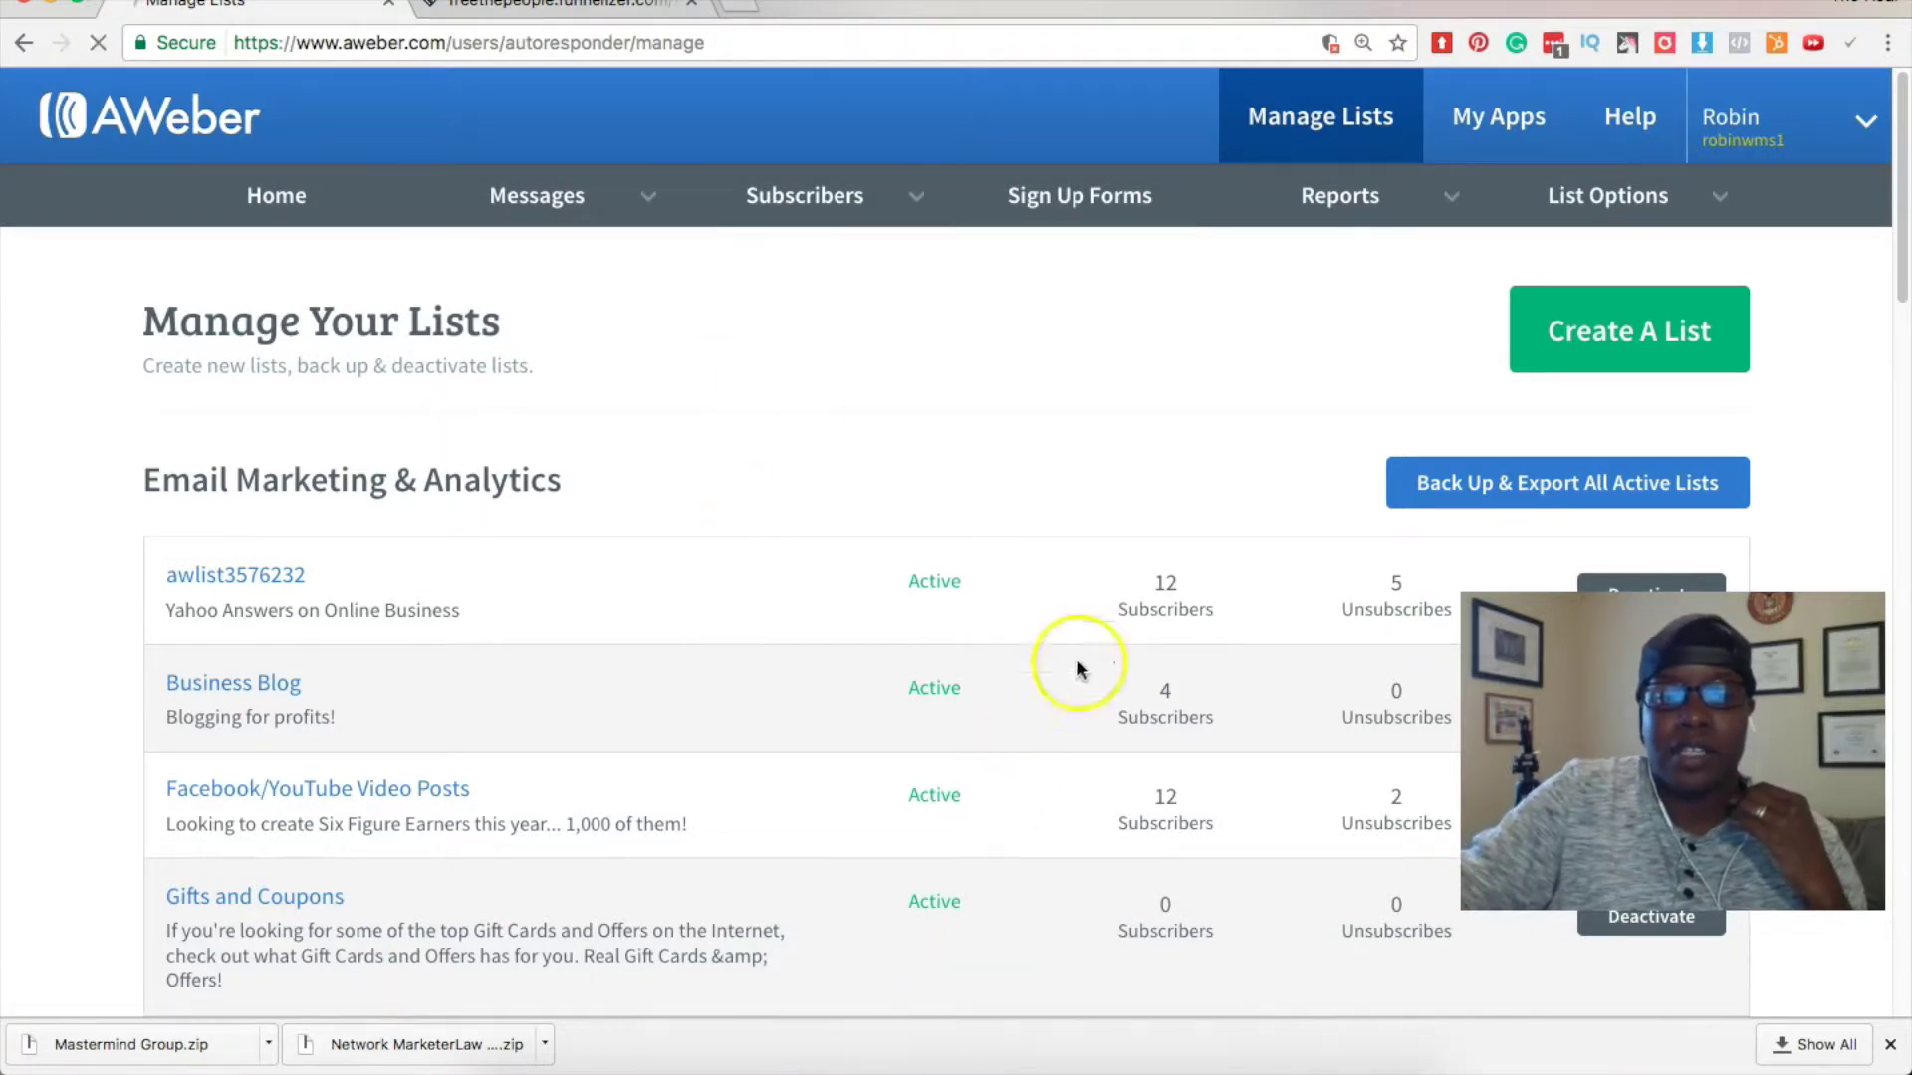
{"action": "left_click", "coordinate": [1707, 317]}
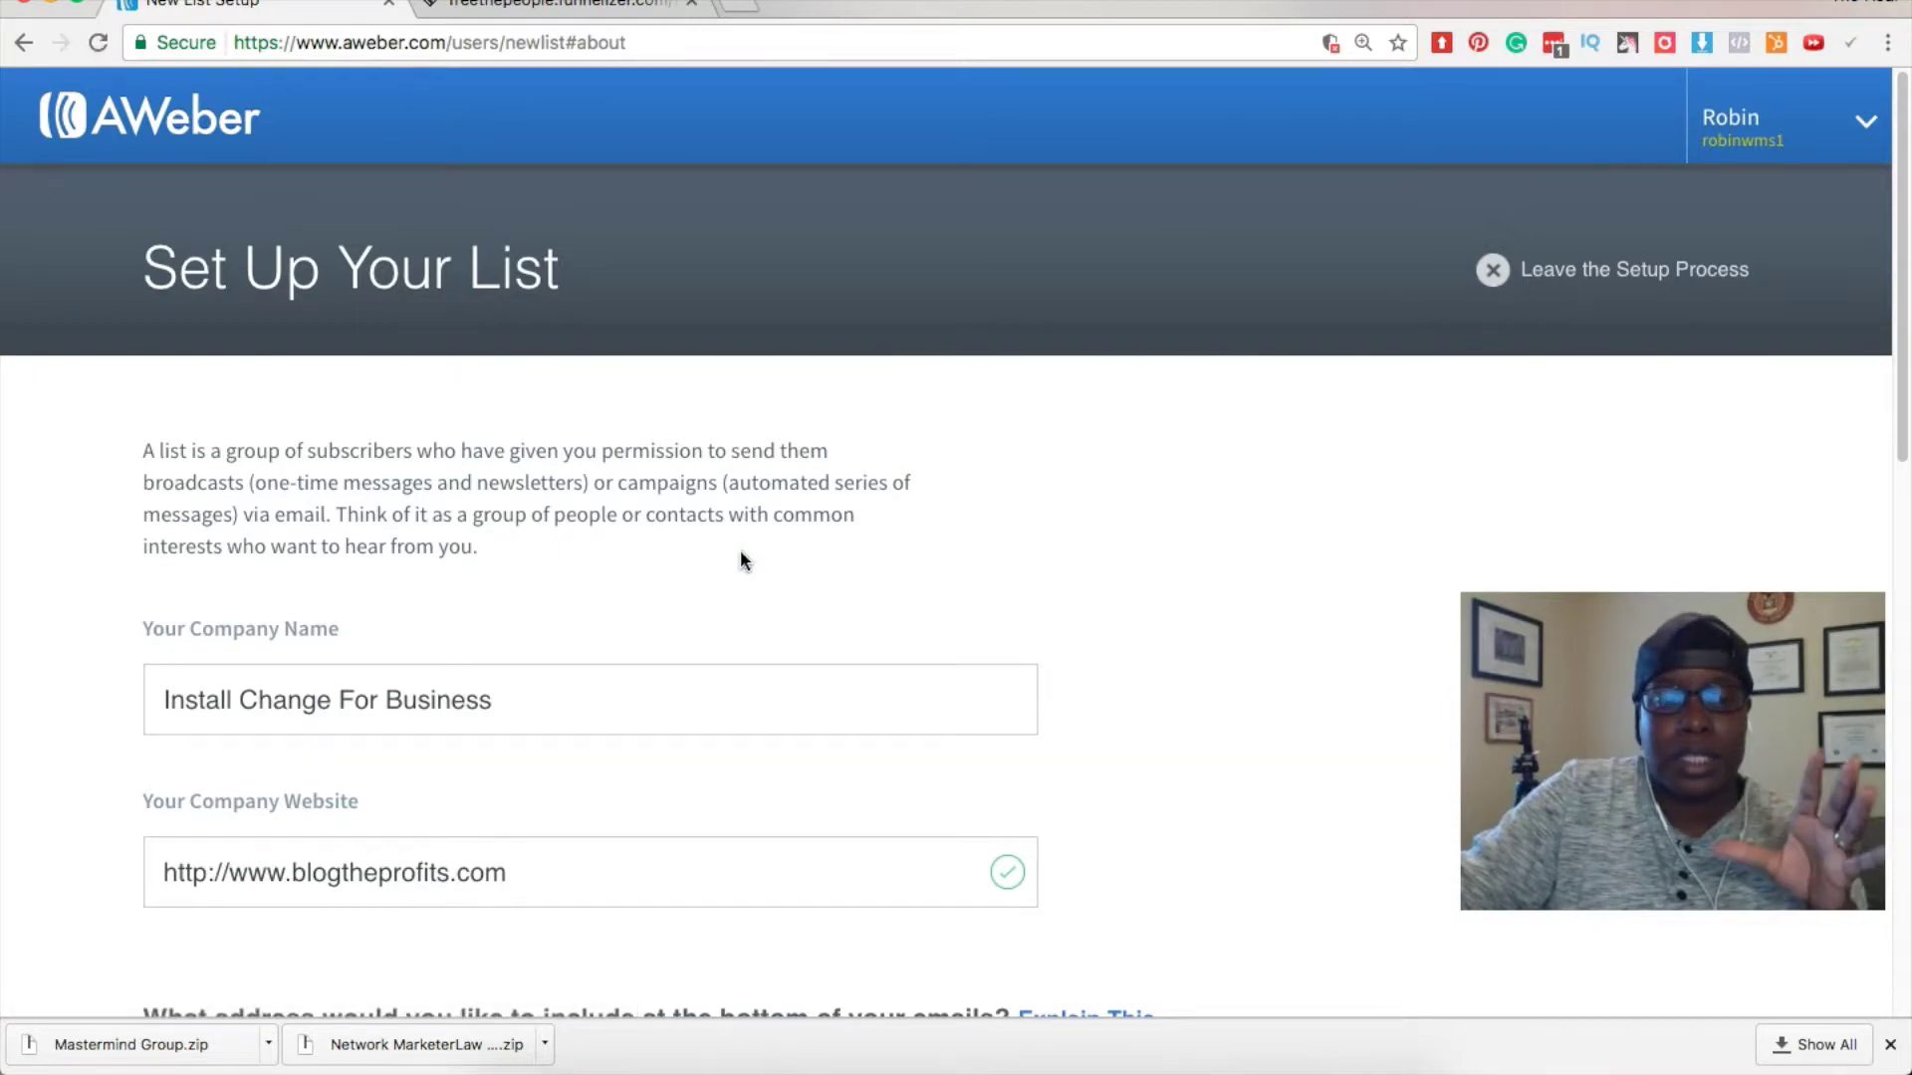
Replace the pre-filled company name with the brand name.
{"action": "scroll", "coordinate": [740, 552], "scroll_direction": "down", "scroll_amount": 2}
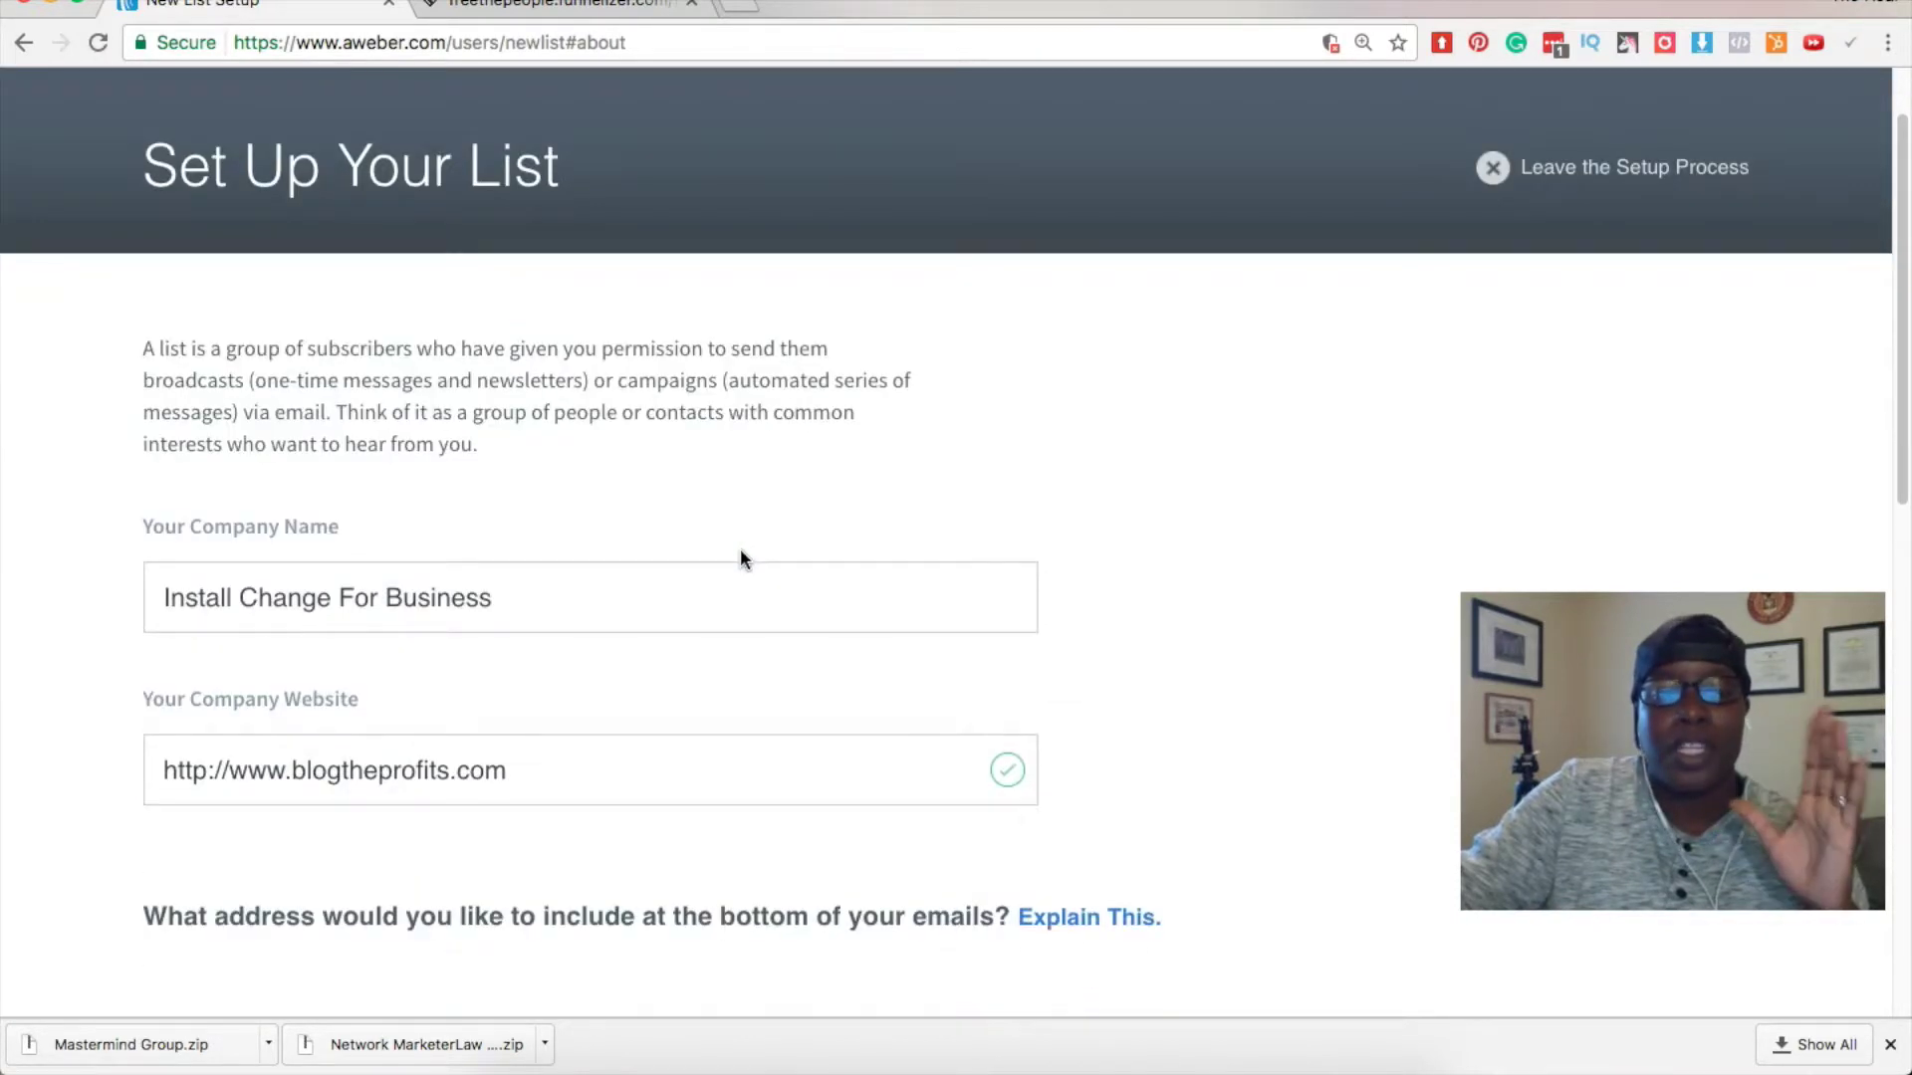
{"action": "scroll", "coordinate": [741, 556], "scroll_direction": "down", "scroll_amount": 2}
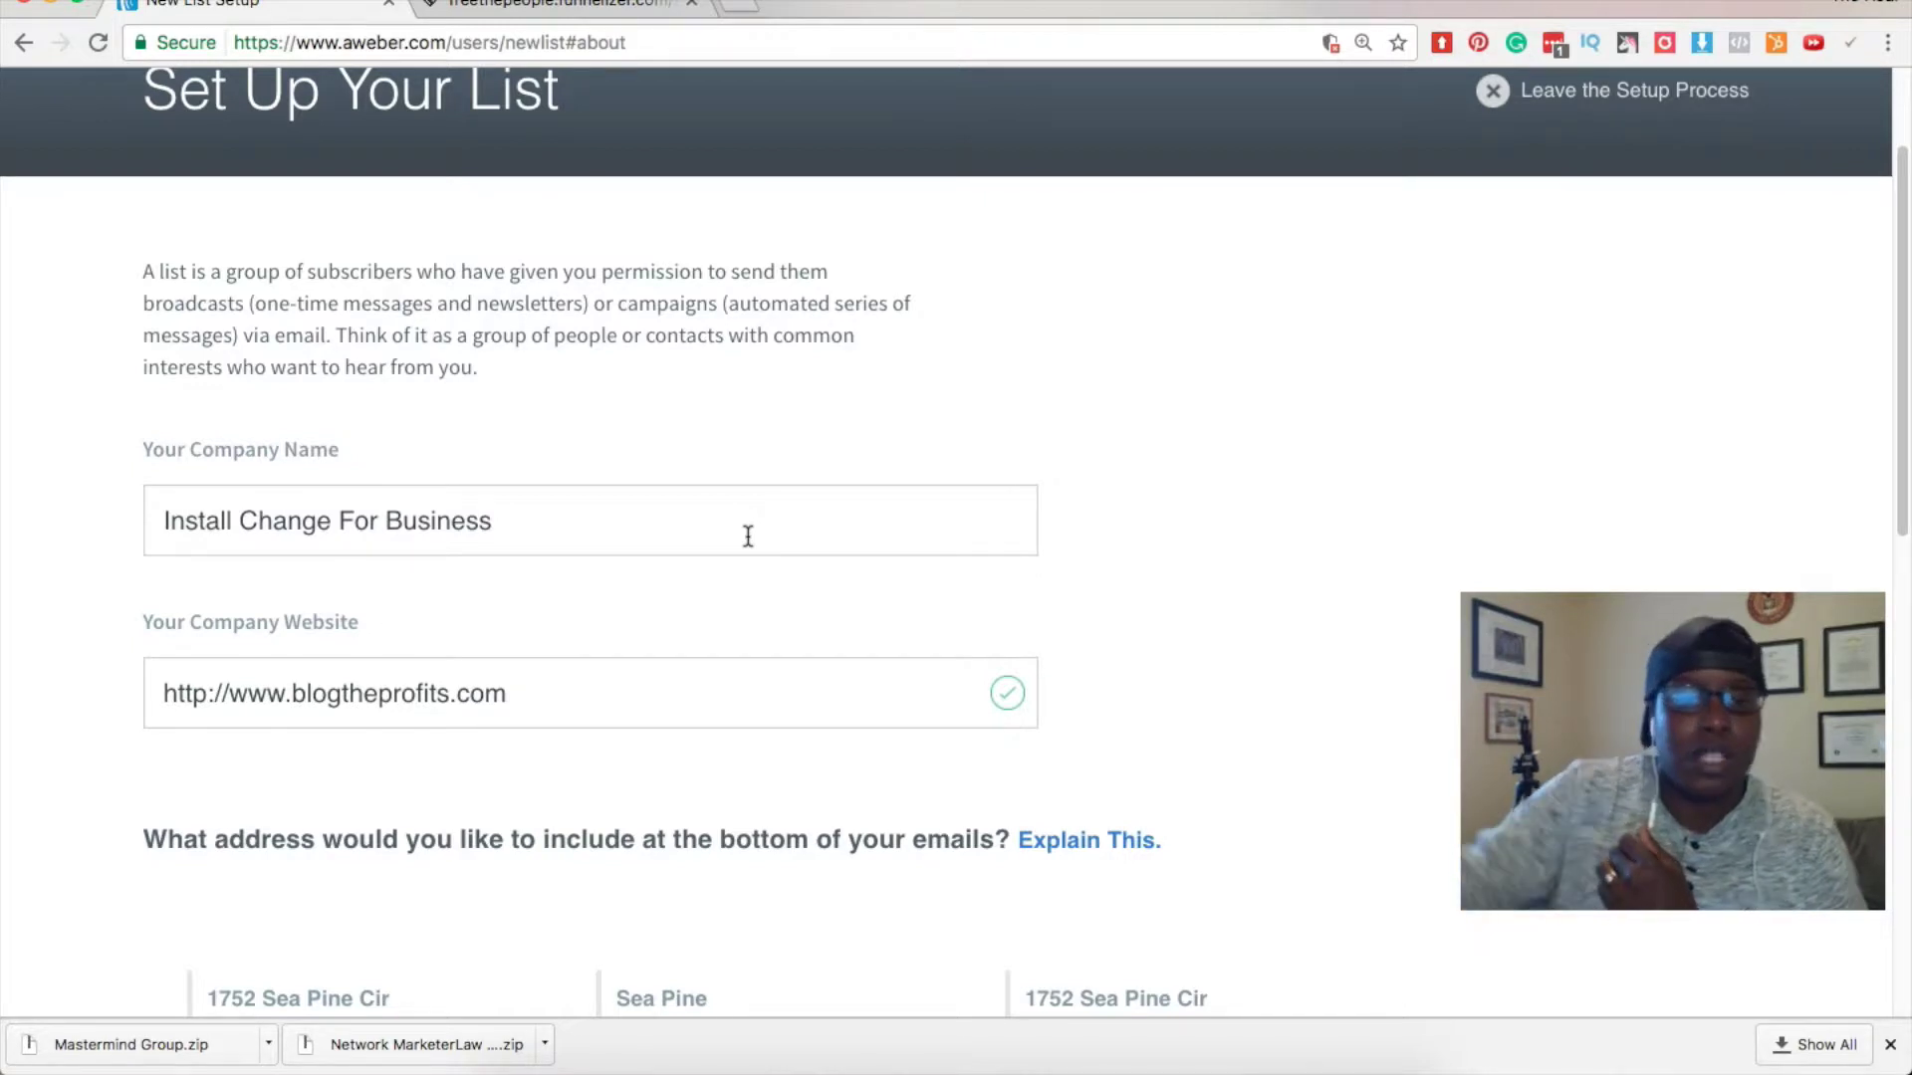
{"action": "left_click", "coordinate": [643, 530]}
{"action": "key", "text": "super+a"}
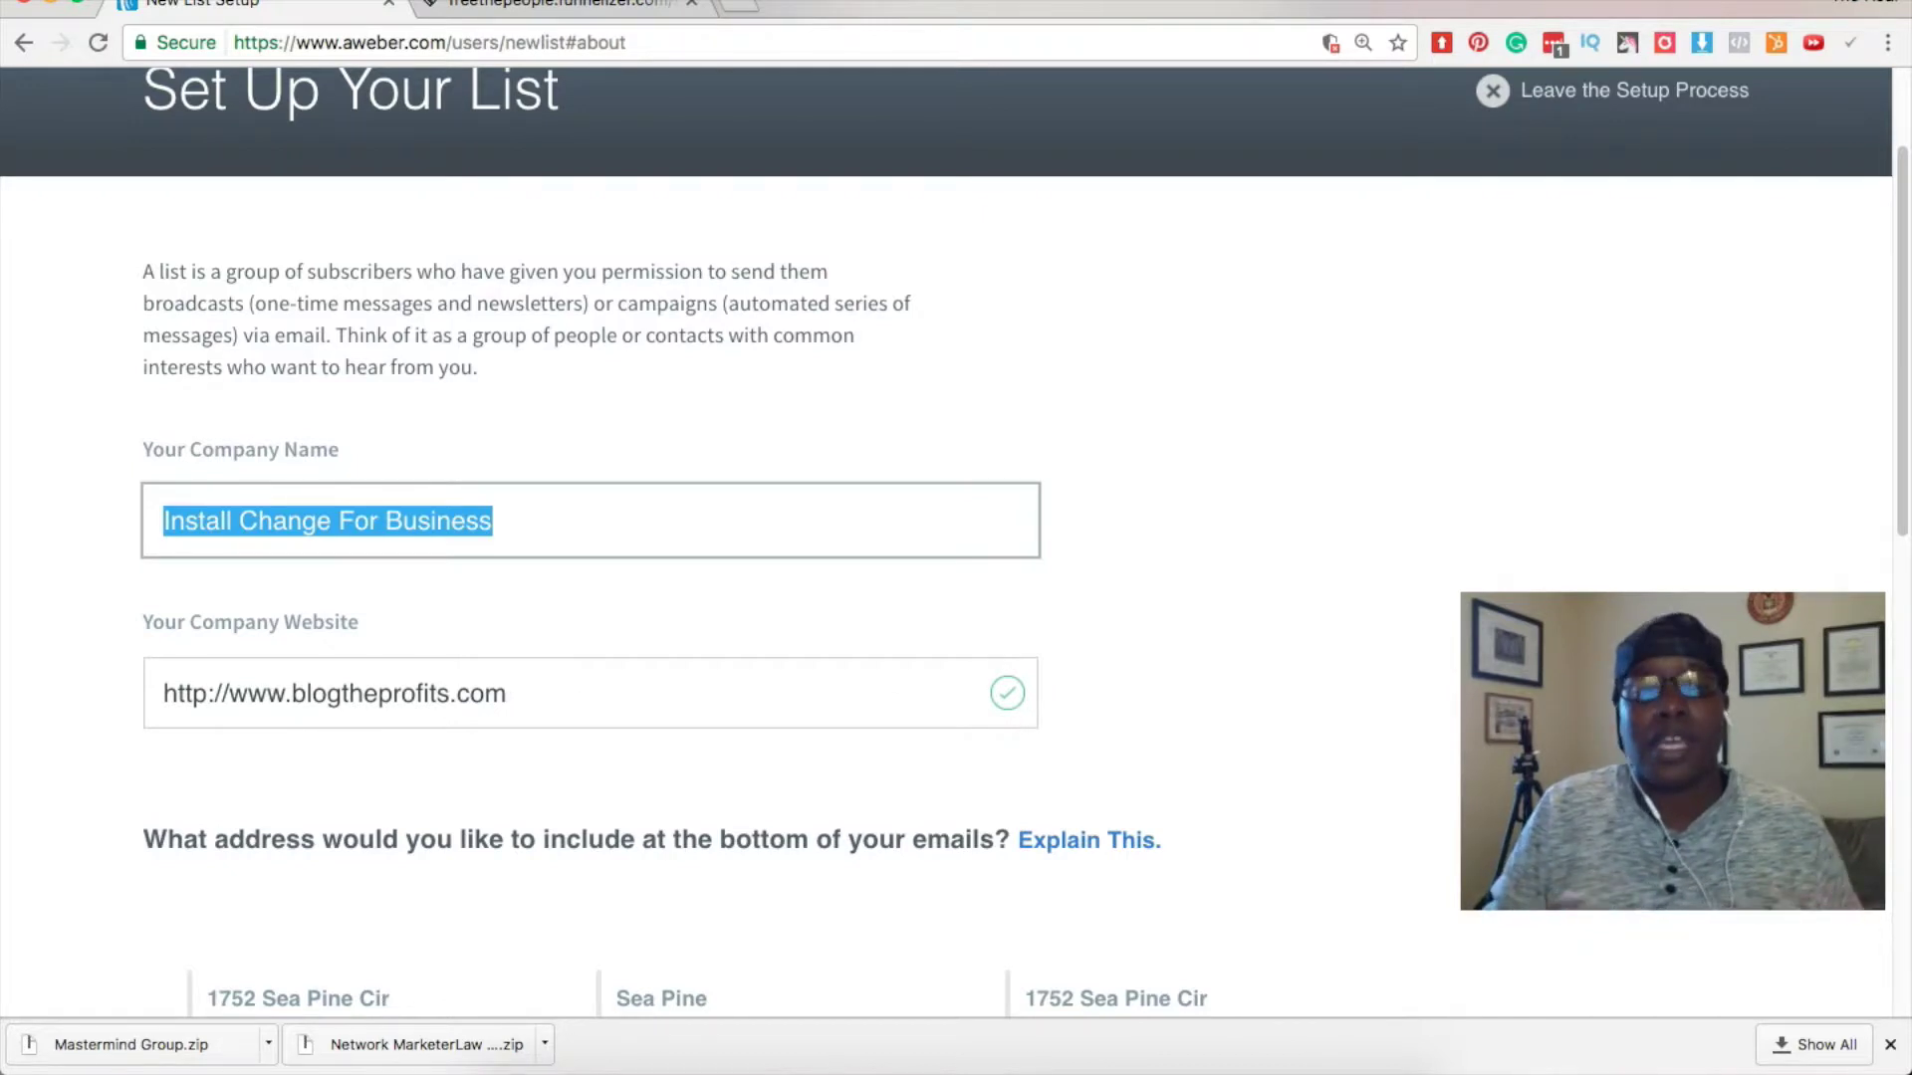
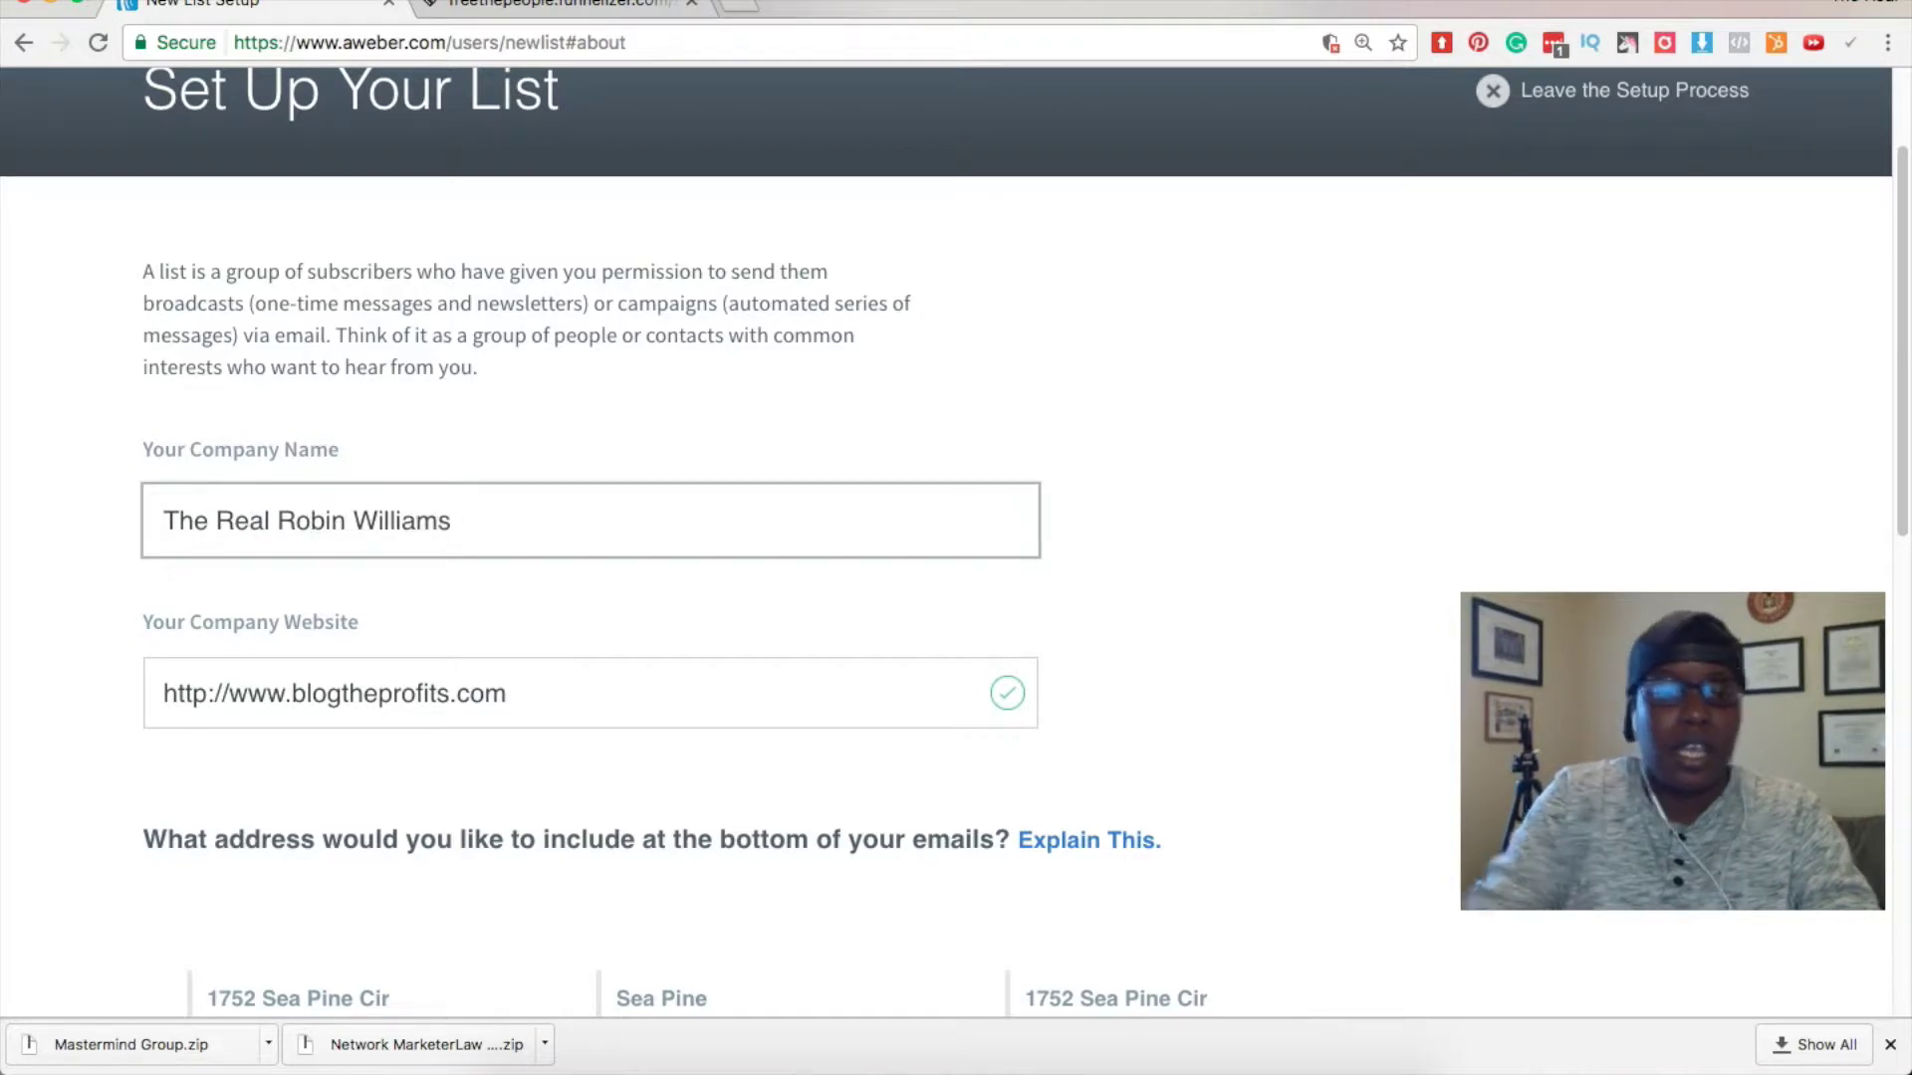
Replace the company website with the brand's matching .com address.
{"action": "left_click_drag", "start_coordinate": [555, 697], "coordinate": [109, 680]}
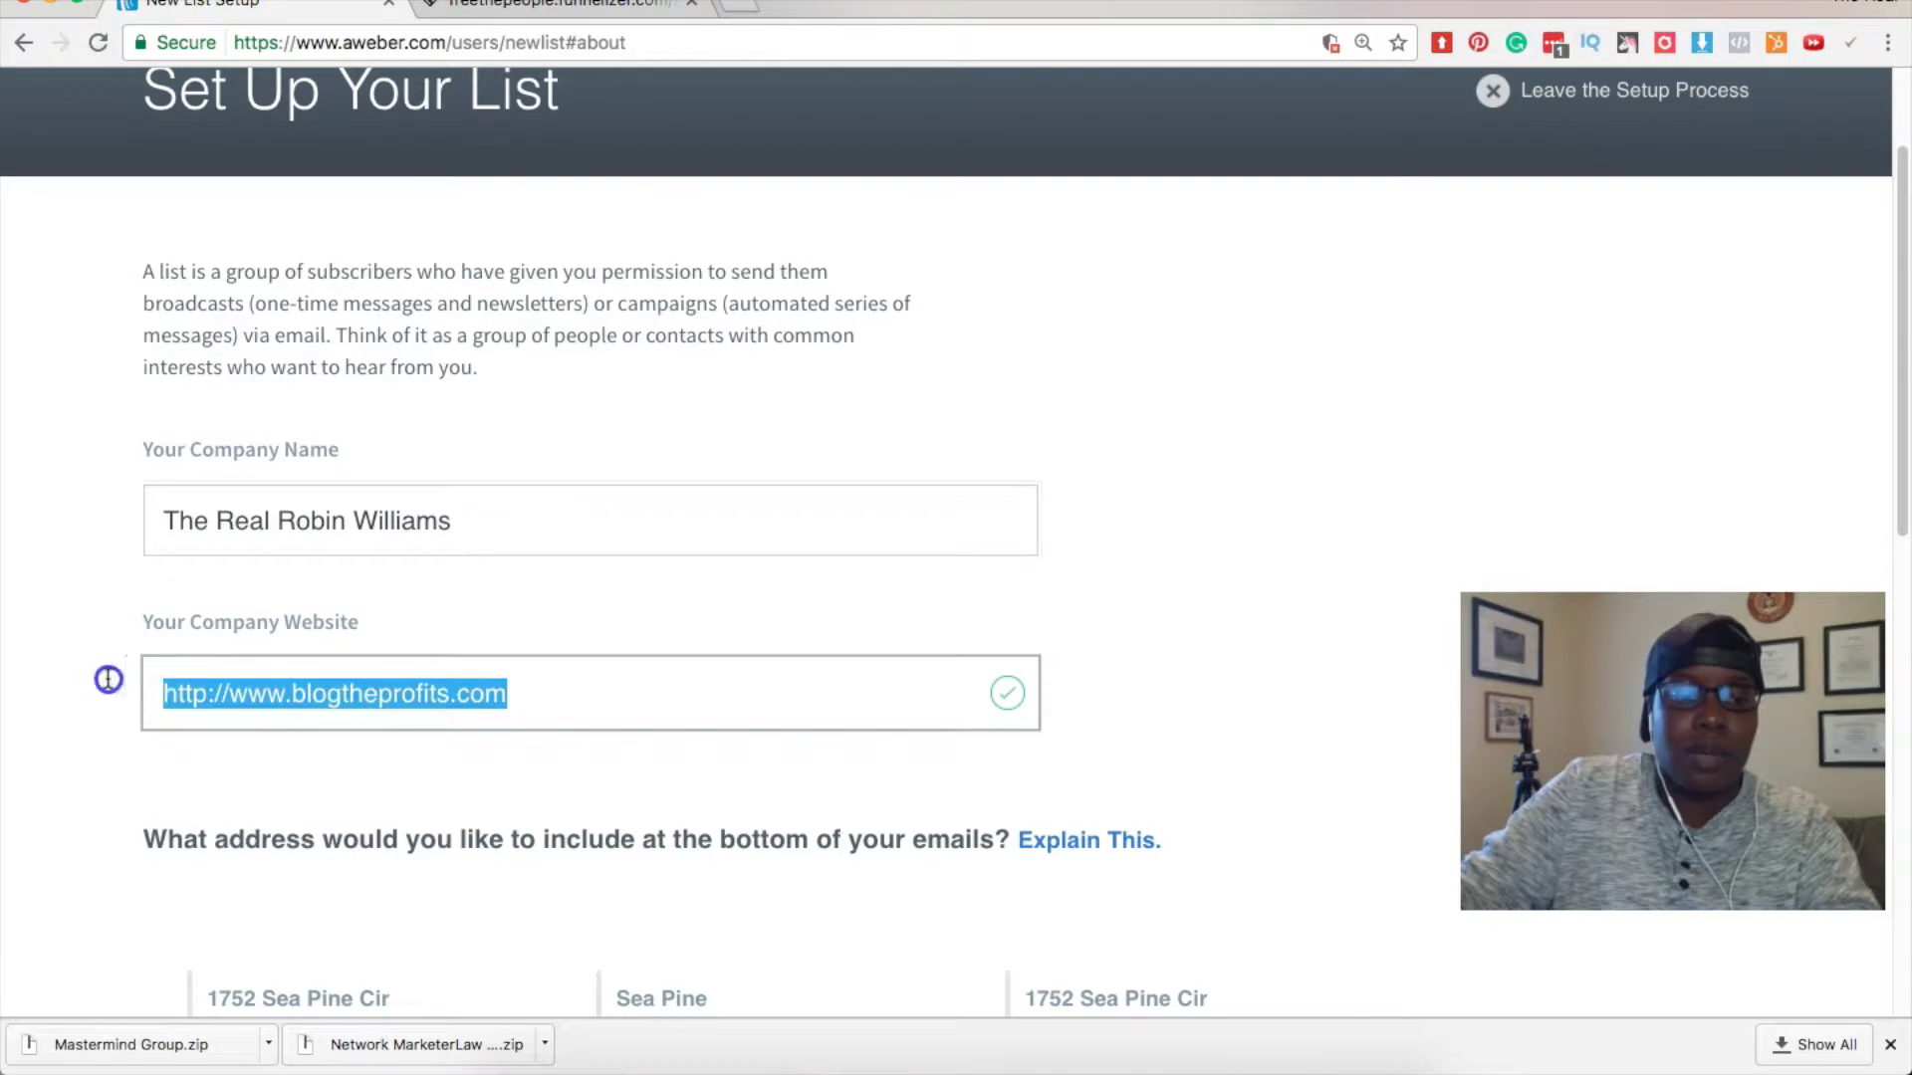
{"action": "type", "text": "w"}
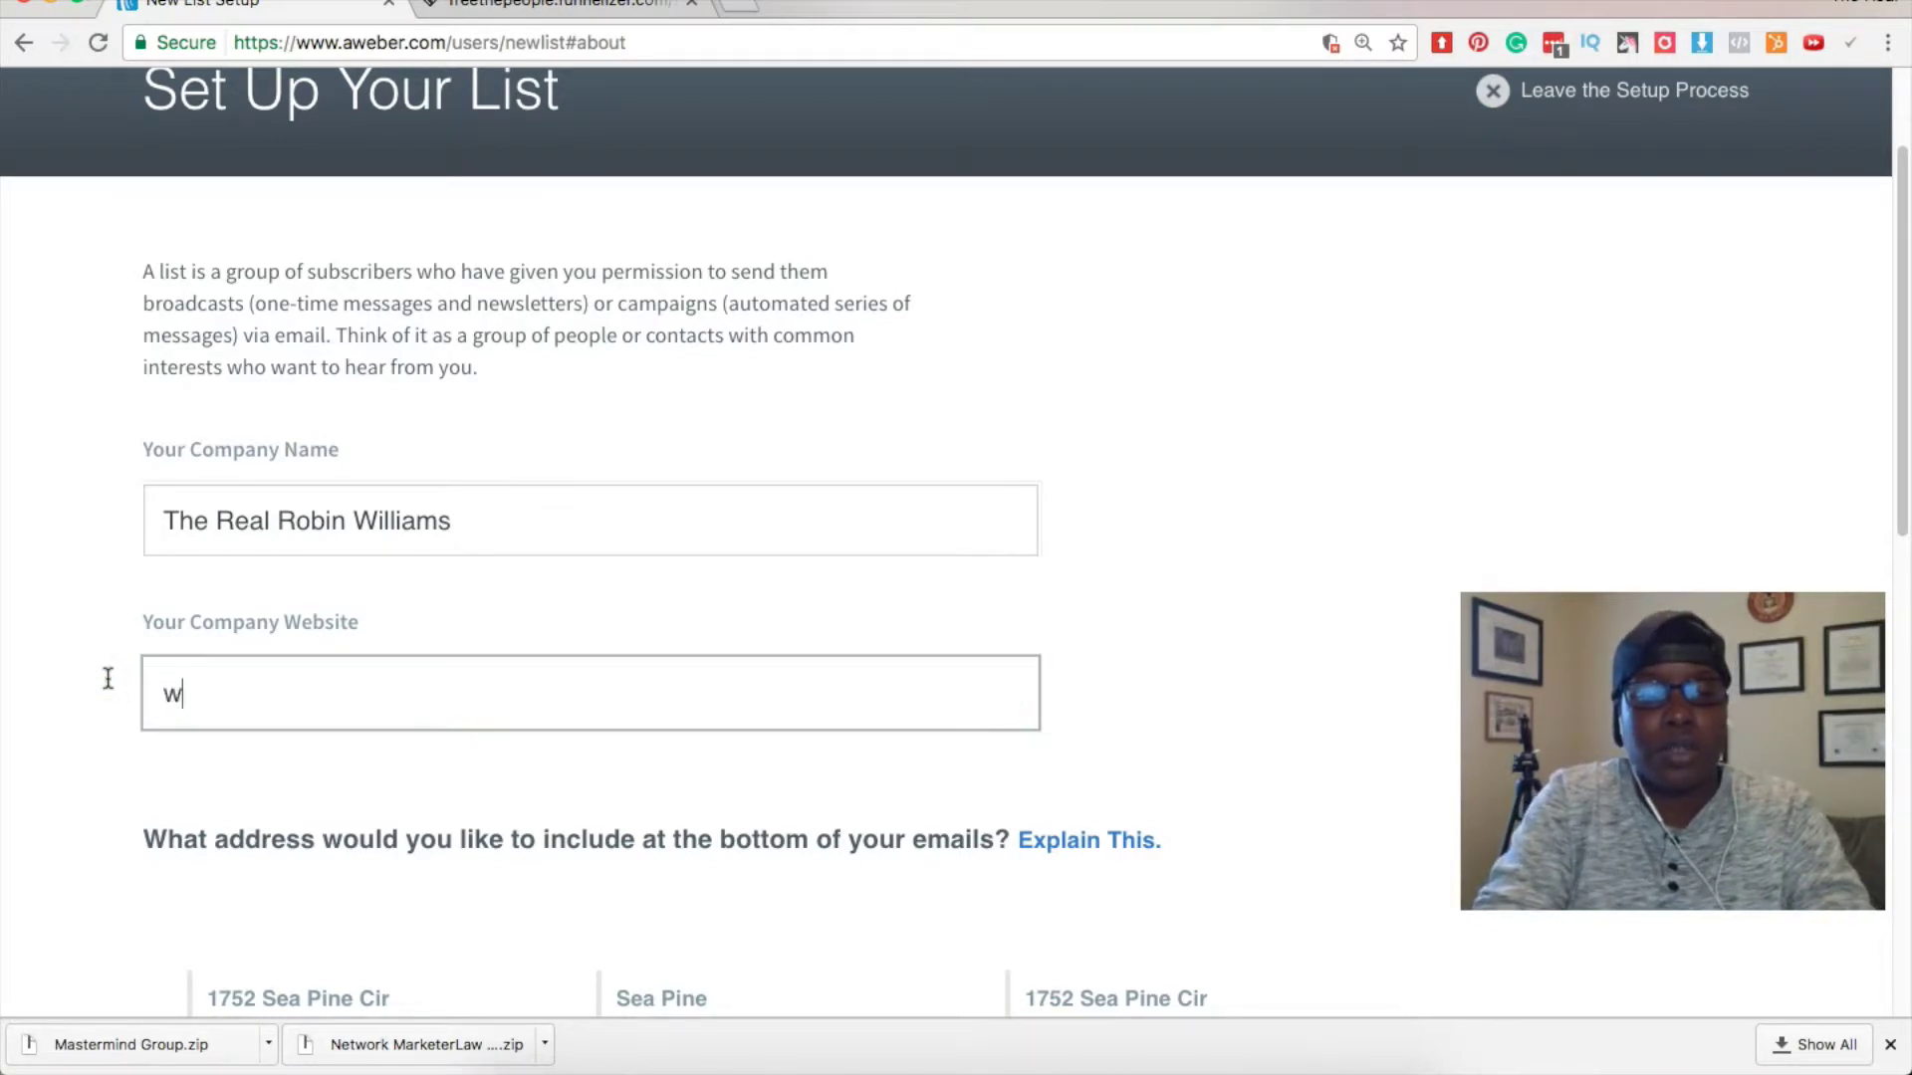
{"action": "type", "text": "ww.TheReal"}
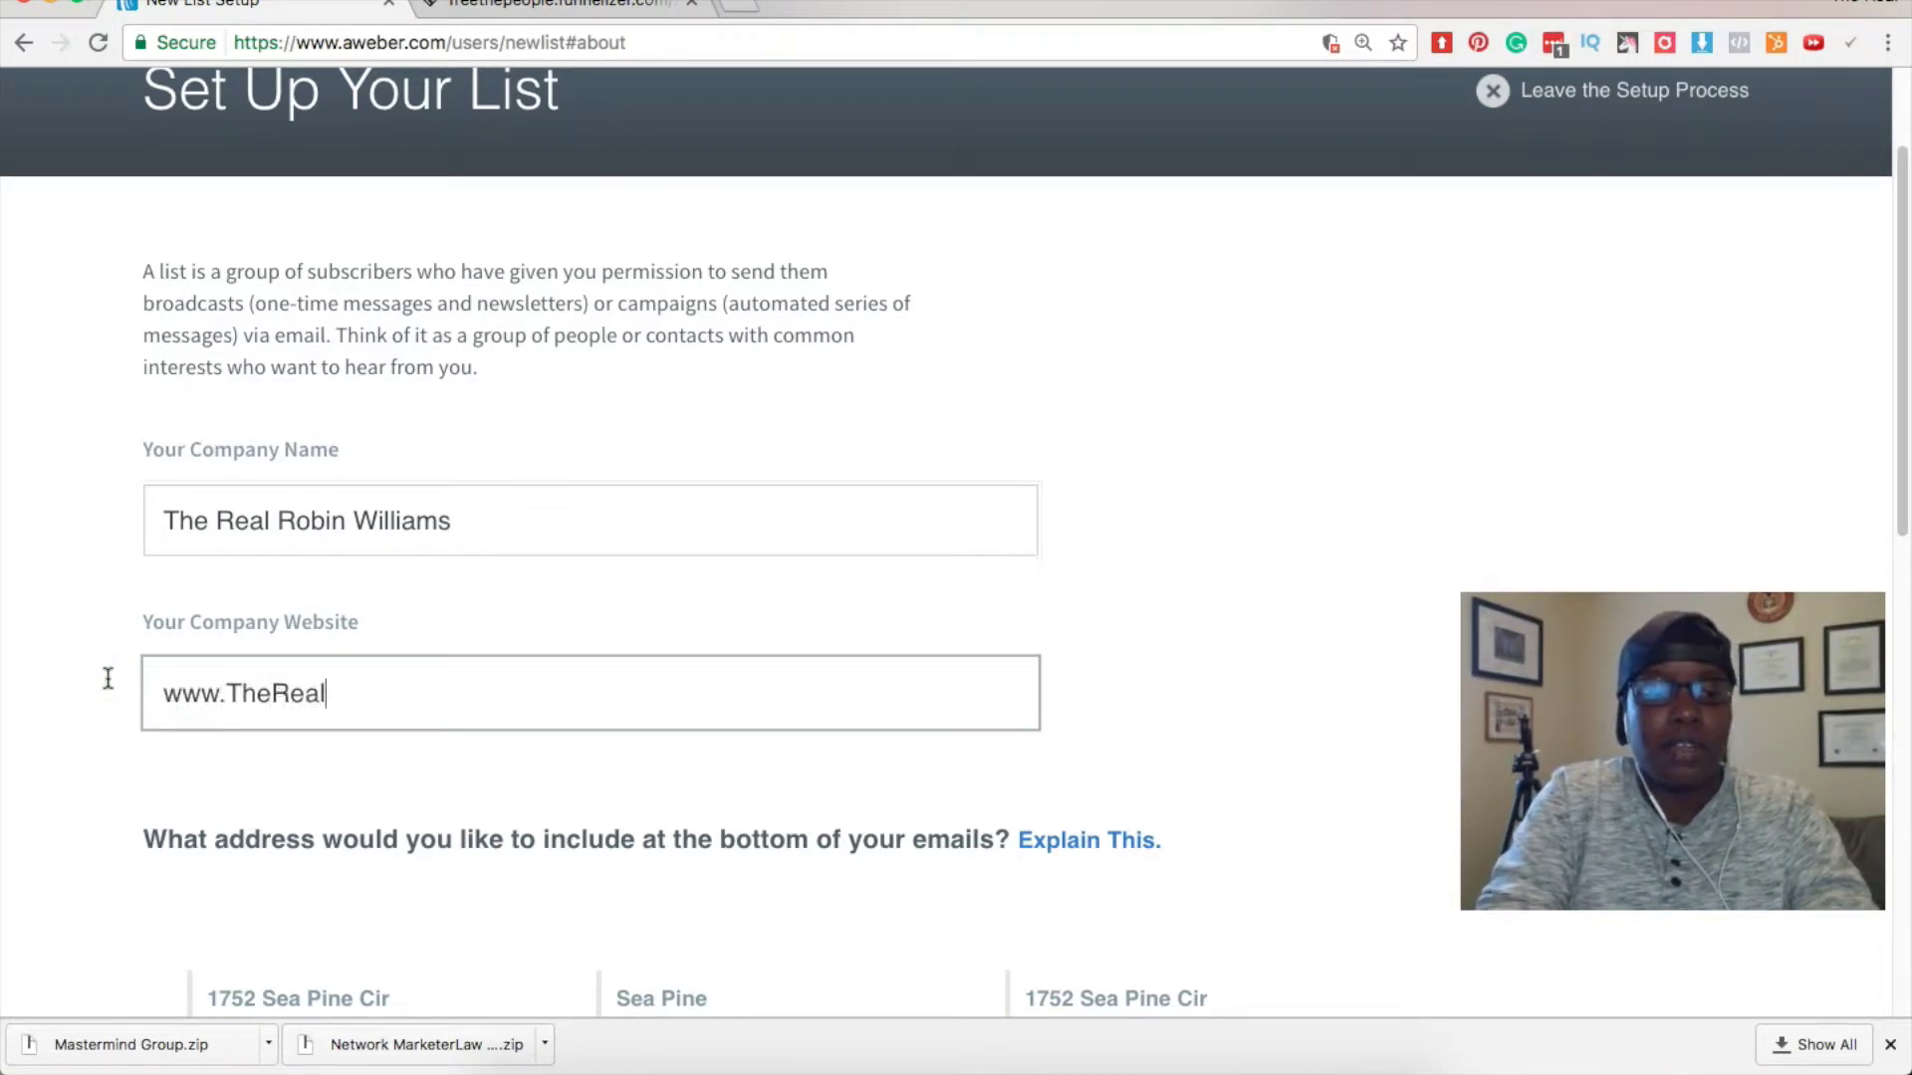
{"action": "type", "text": "RobinWilliams.com"}
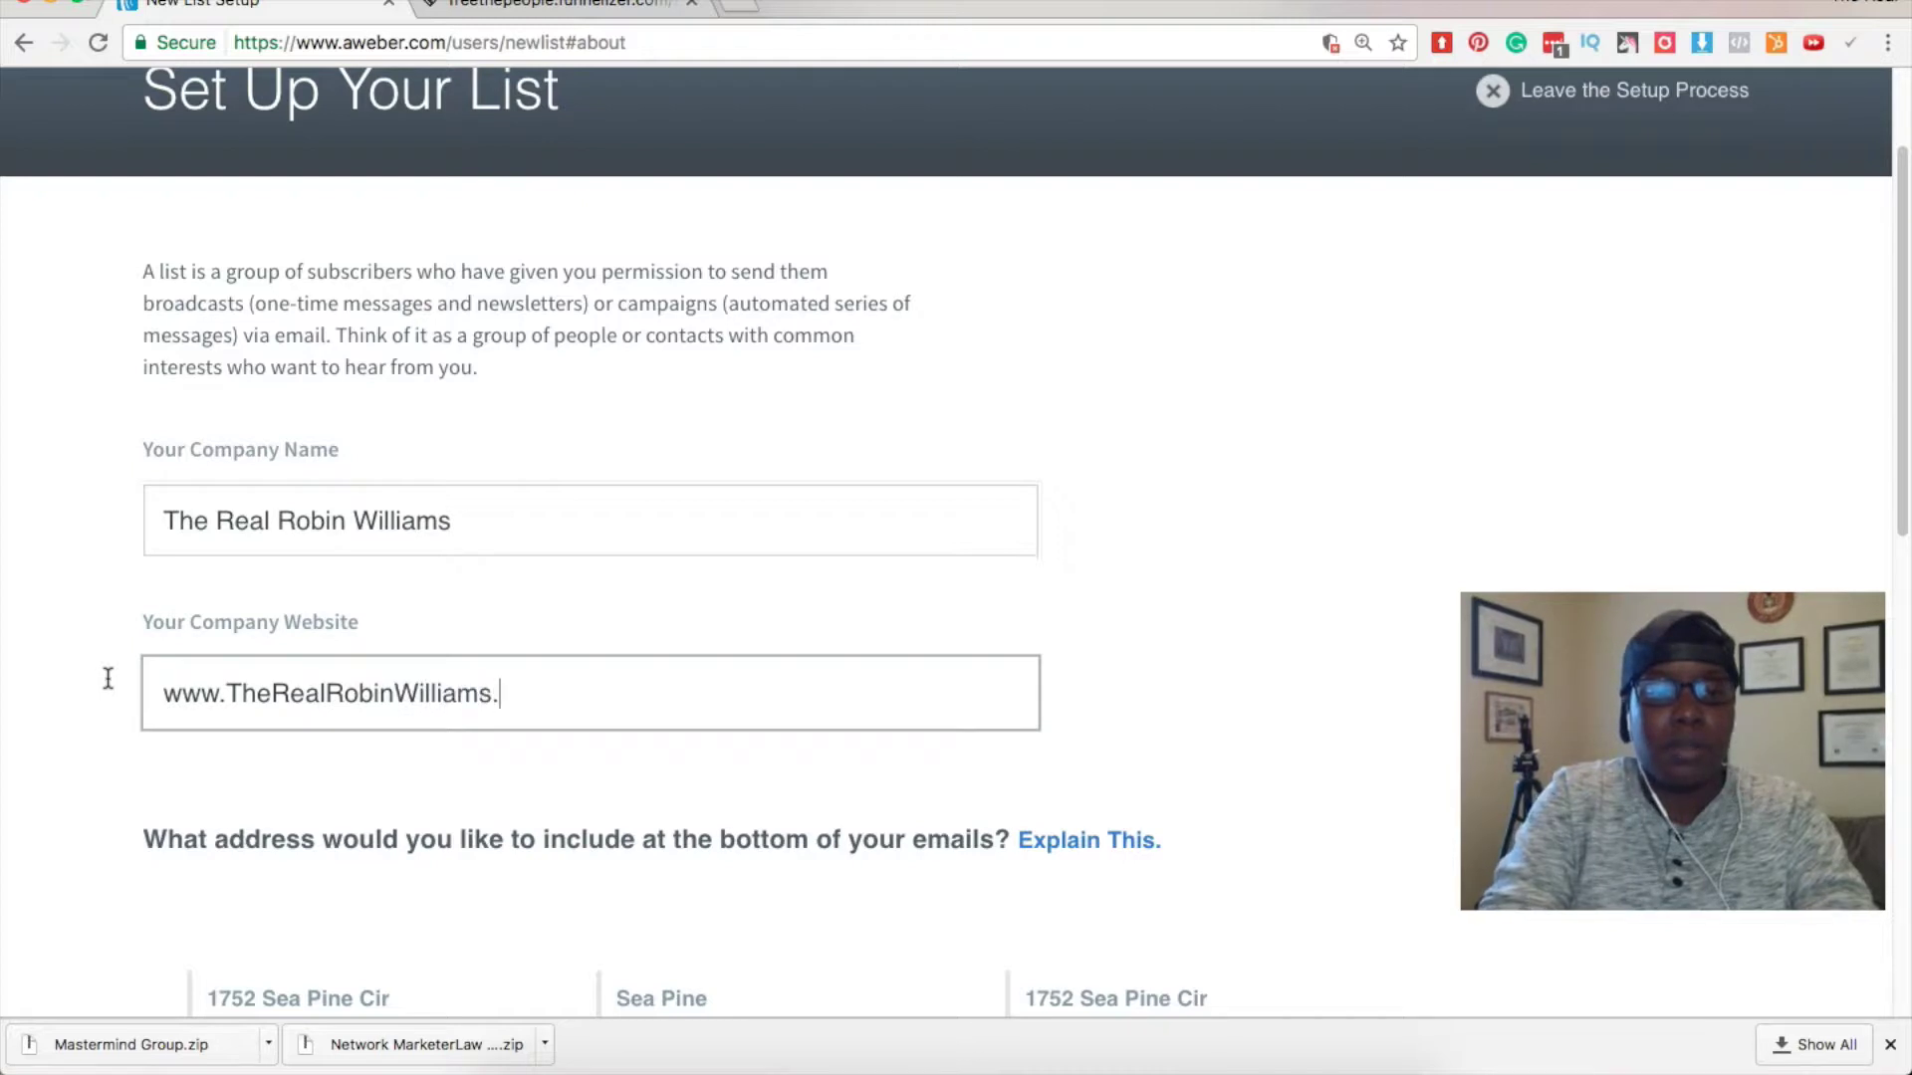
{"action": "key", "text": "Tab"}
{"action": "left_click", "coordinate": [1170, 626]}
{"action": "scroll", "coordinate": [1170, 626], "scroll_direction": "down", "scroll_amount": 5}
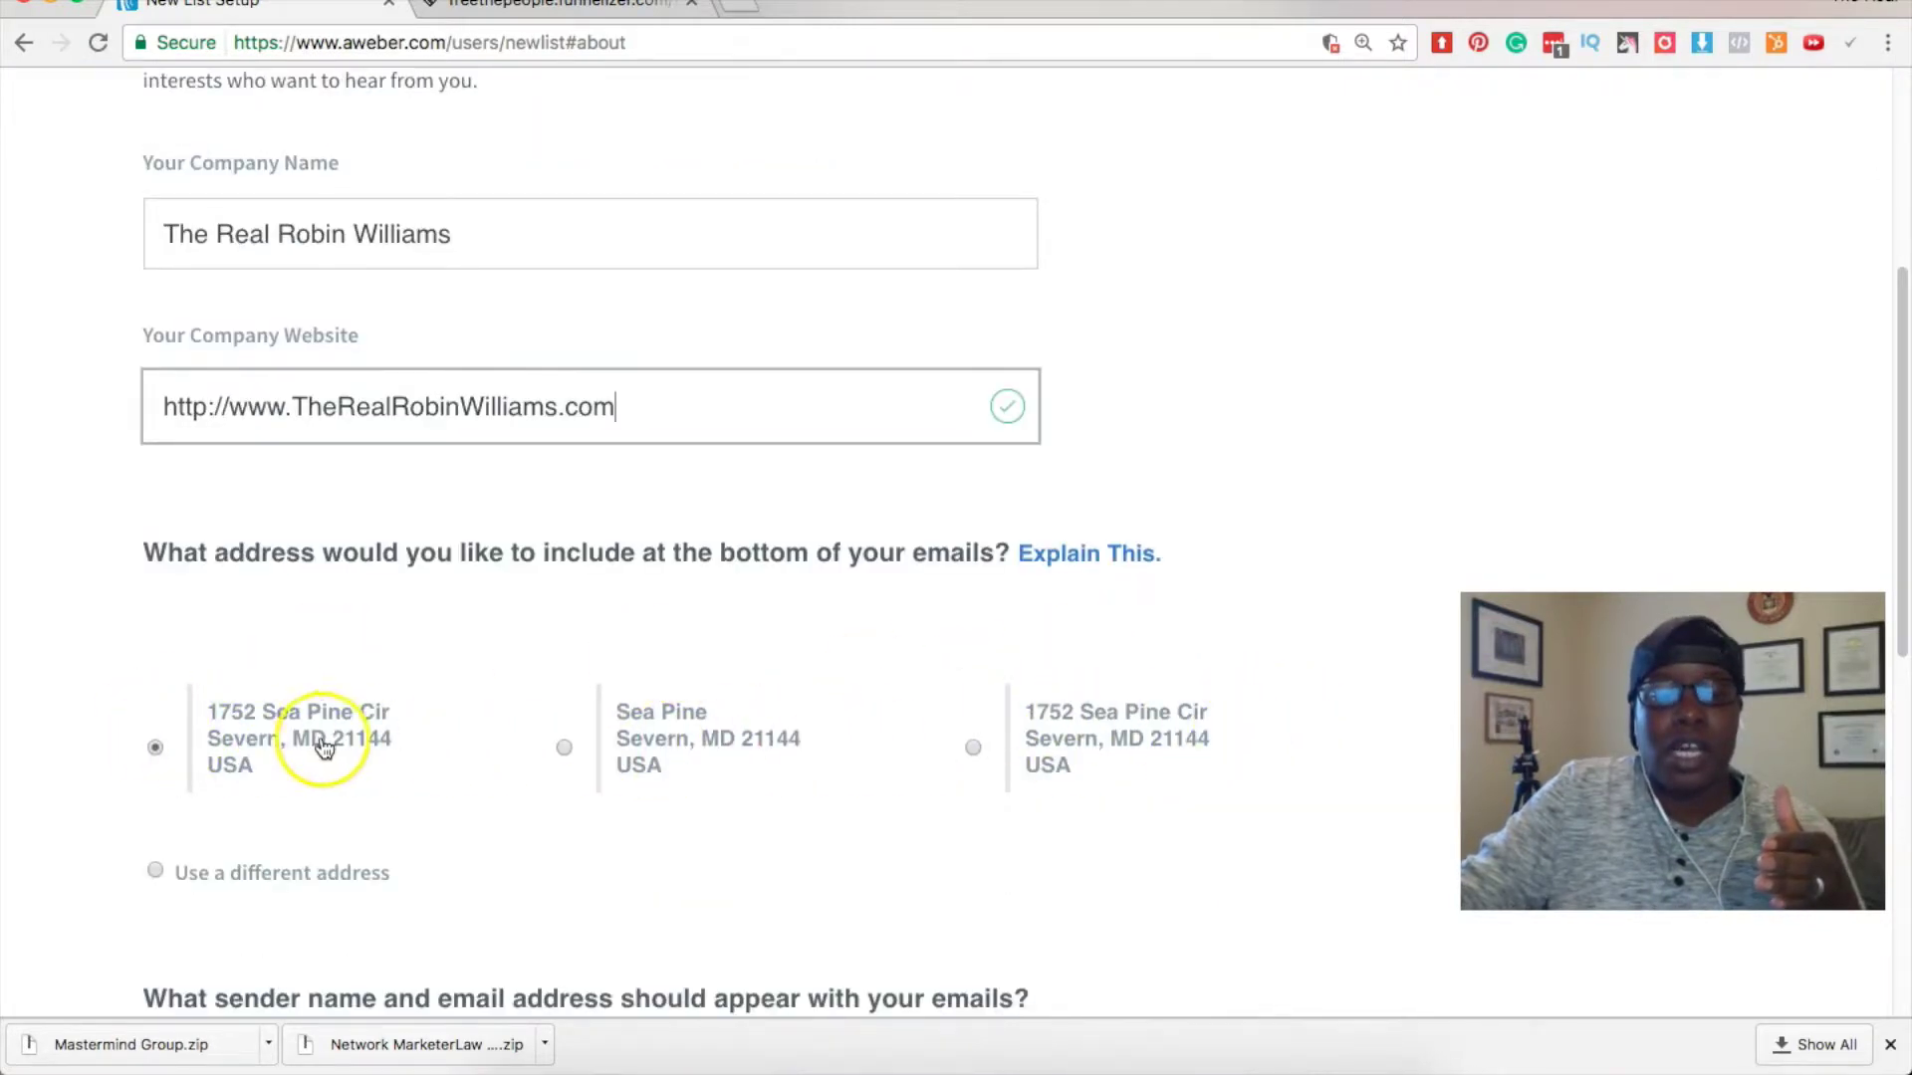
{"action": "scroll", "coordinate": [319, 742], "scroll_direction": "down", "scroll_amount": 1}
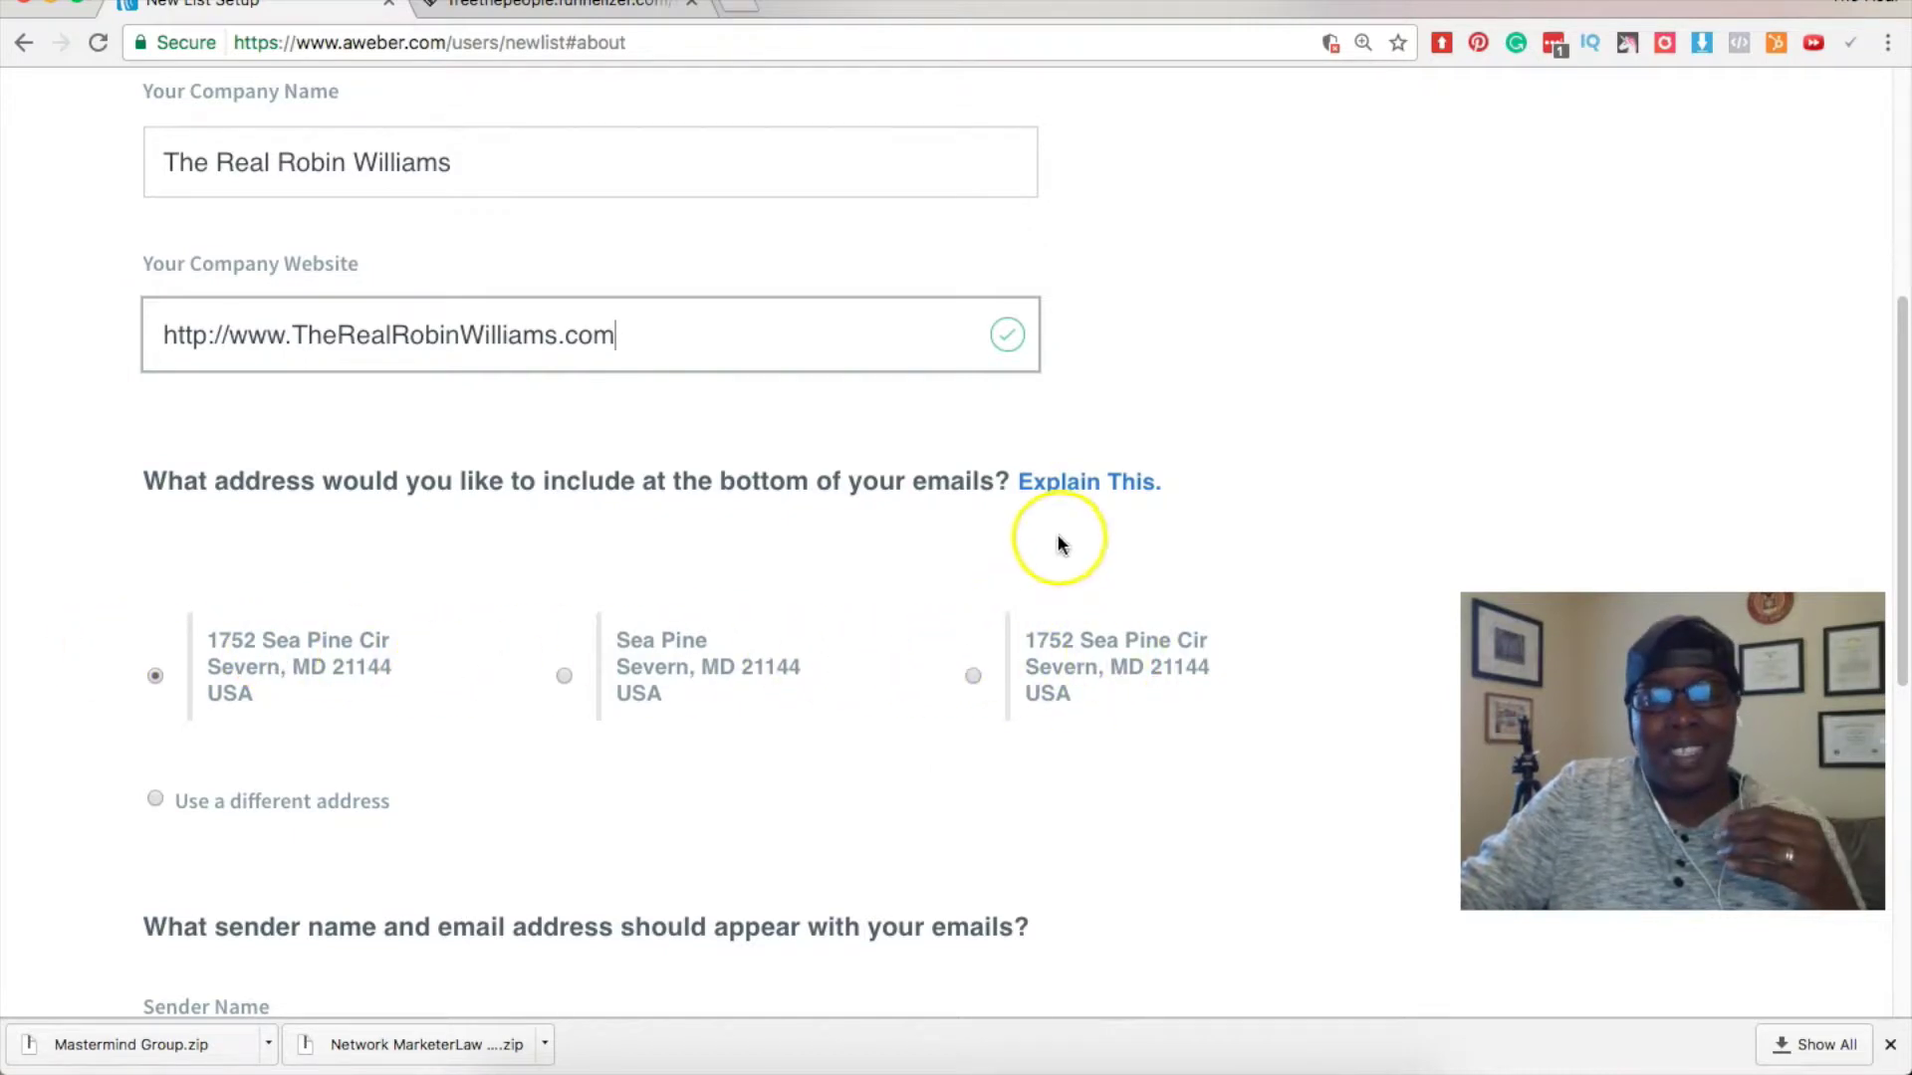
{"action": "scroll", "coordinate": [1042, 588], "scroll_direction": "down", "scroll_amount": 4}
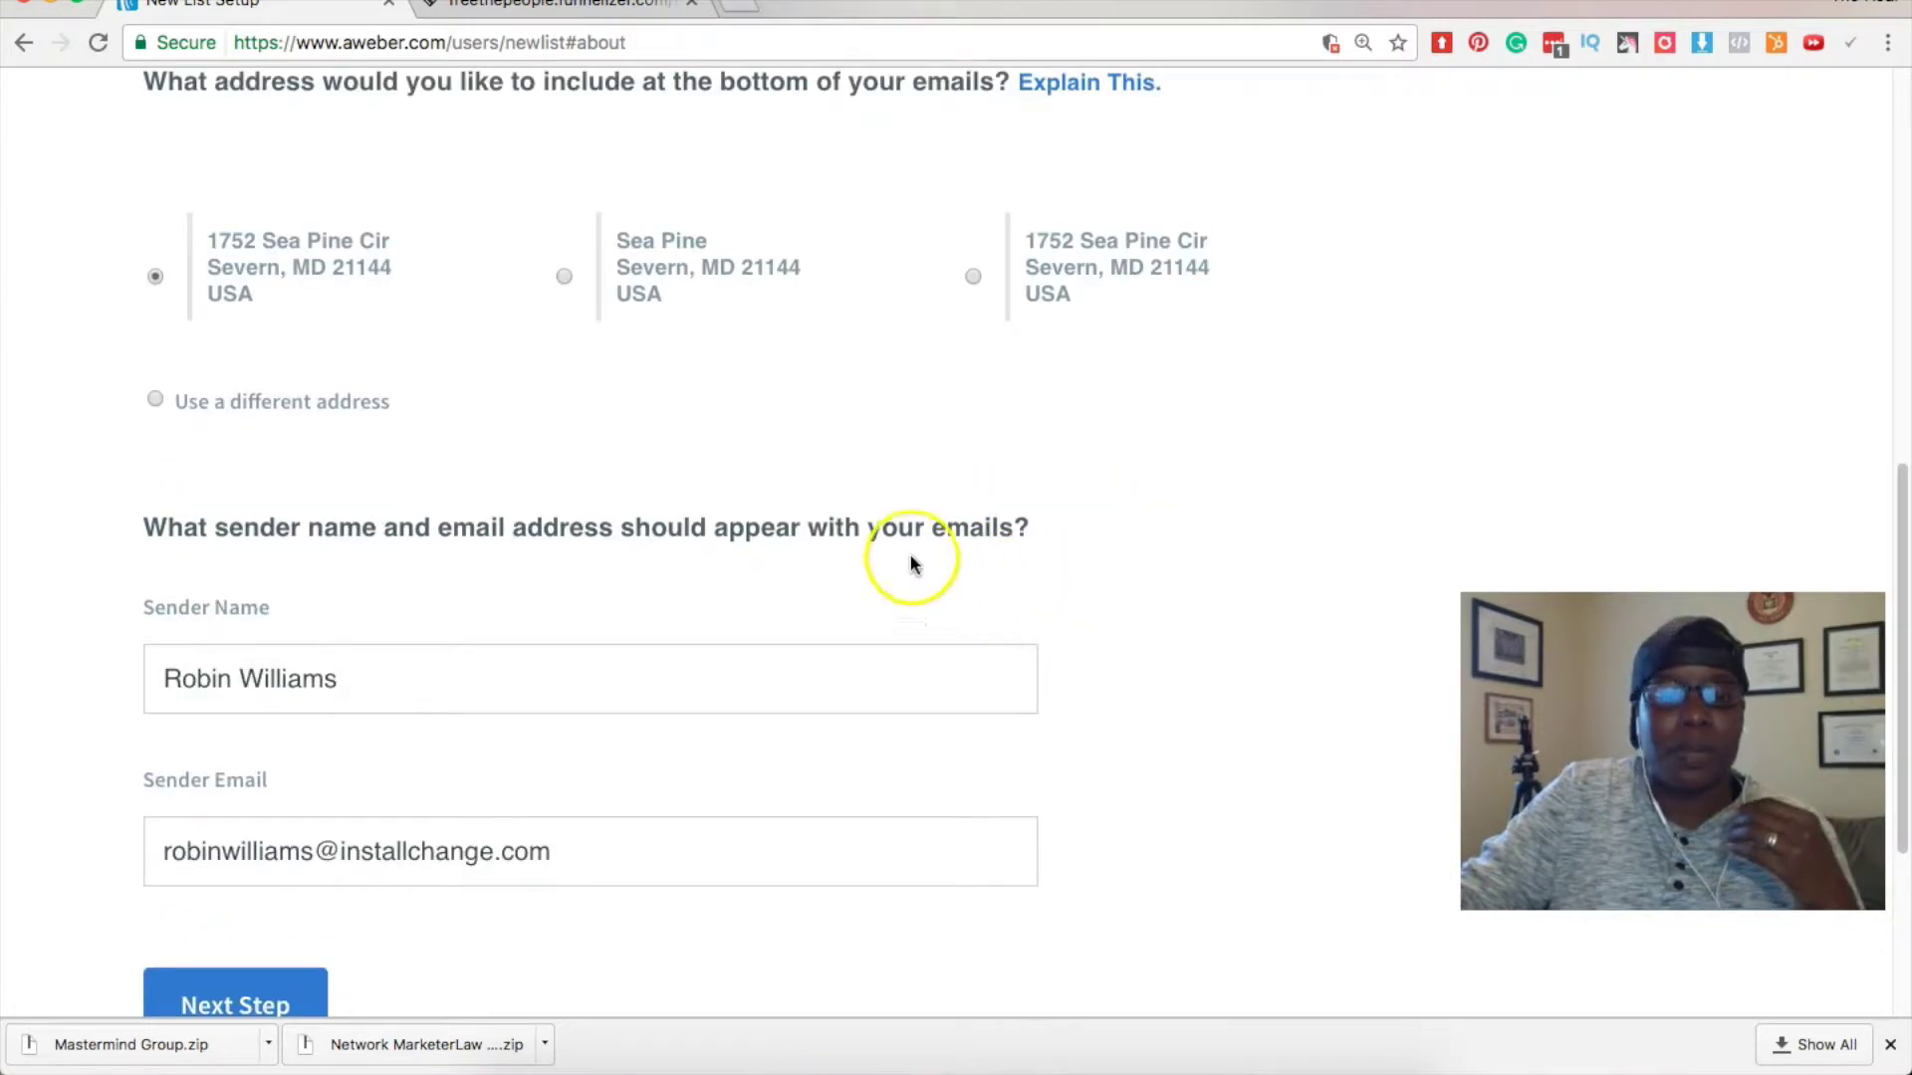
Change the sender name to the brand name wrapped in :: on both sides.
{"action": "scroll", "coordinate": [203, 576], "scroll_direction": "down", "scroll_amount": 1}
{"action": "scroll", "coordinate": [203, 575], "scroll_direction": "down", "scroll_amount": 1}
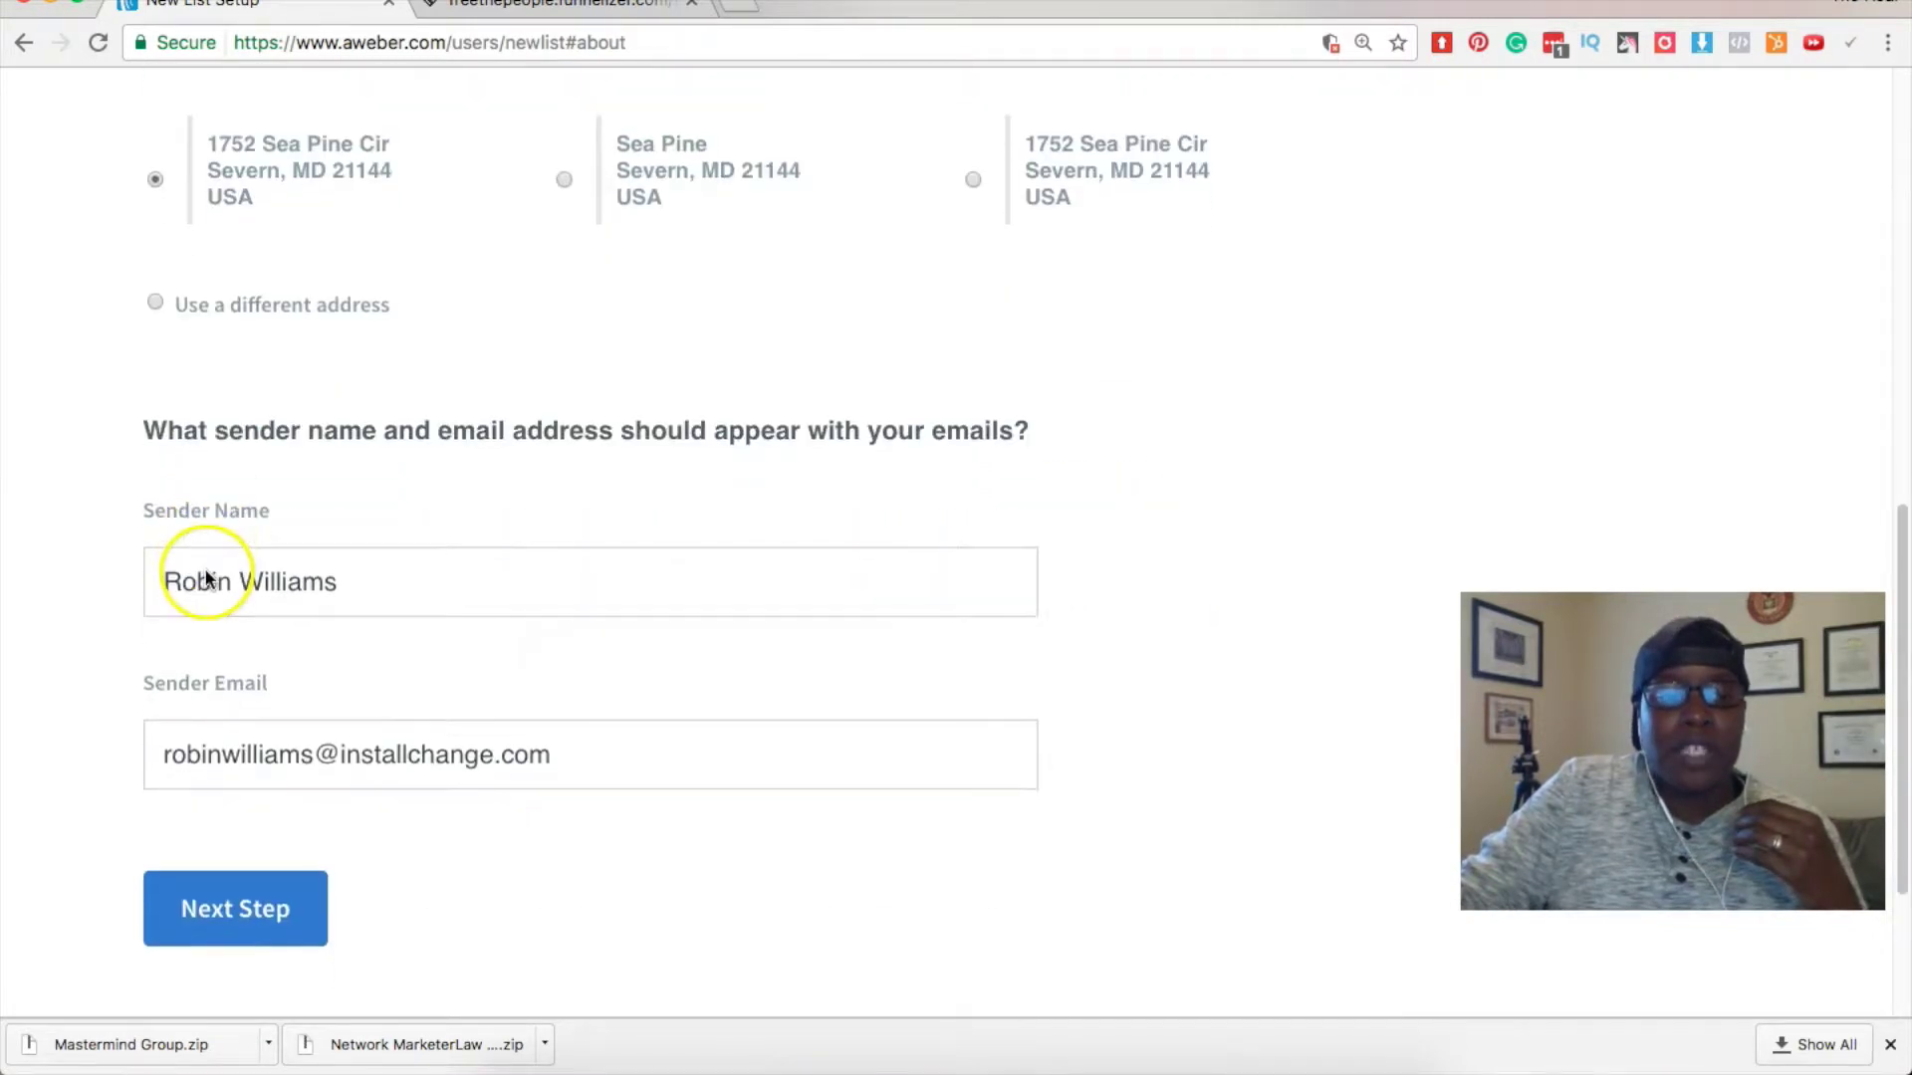
{"action": "left_click", "coordinate": [542, 567]}
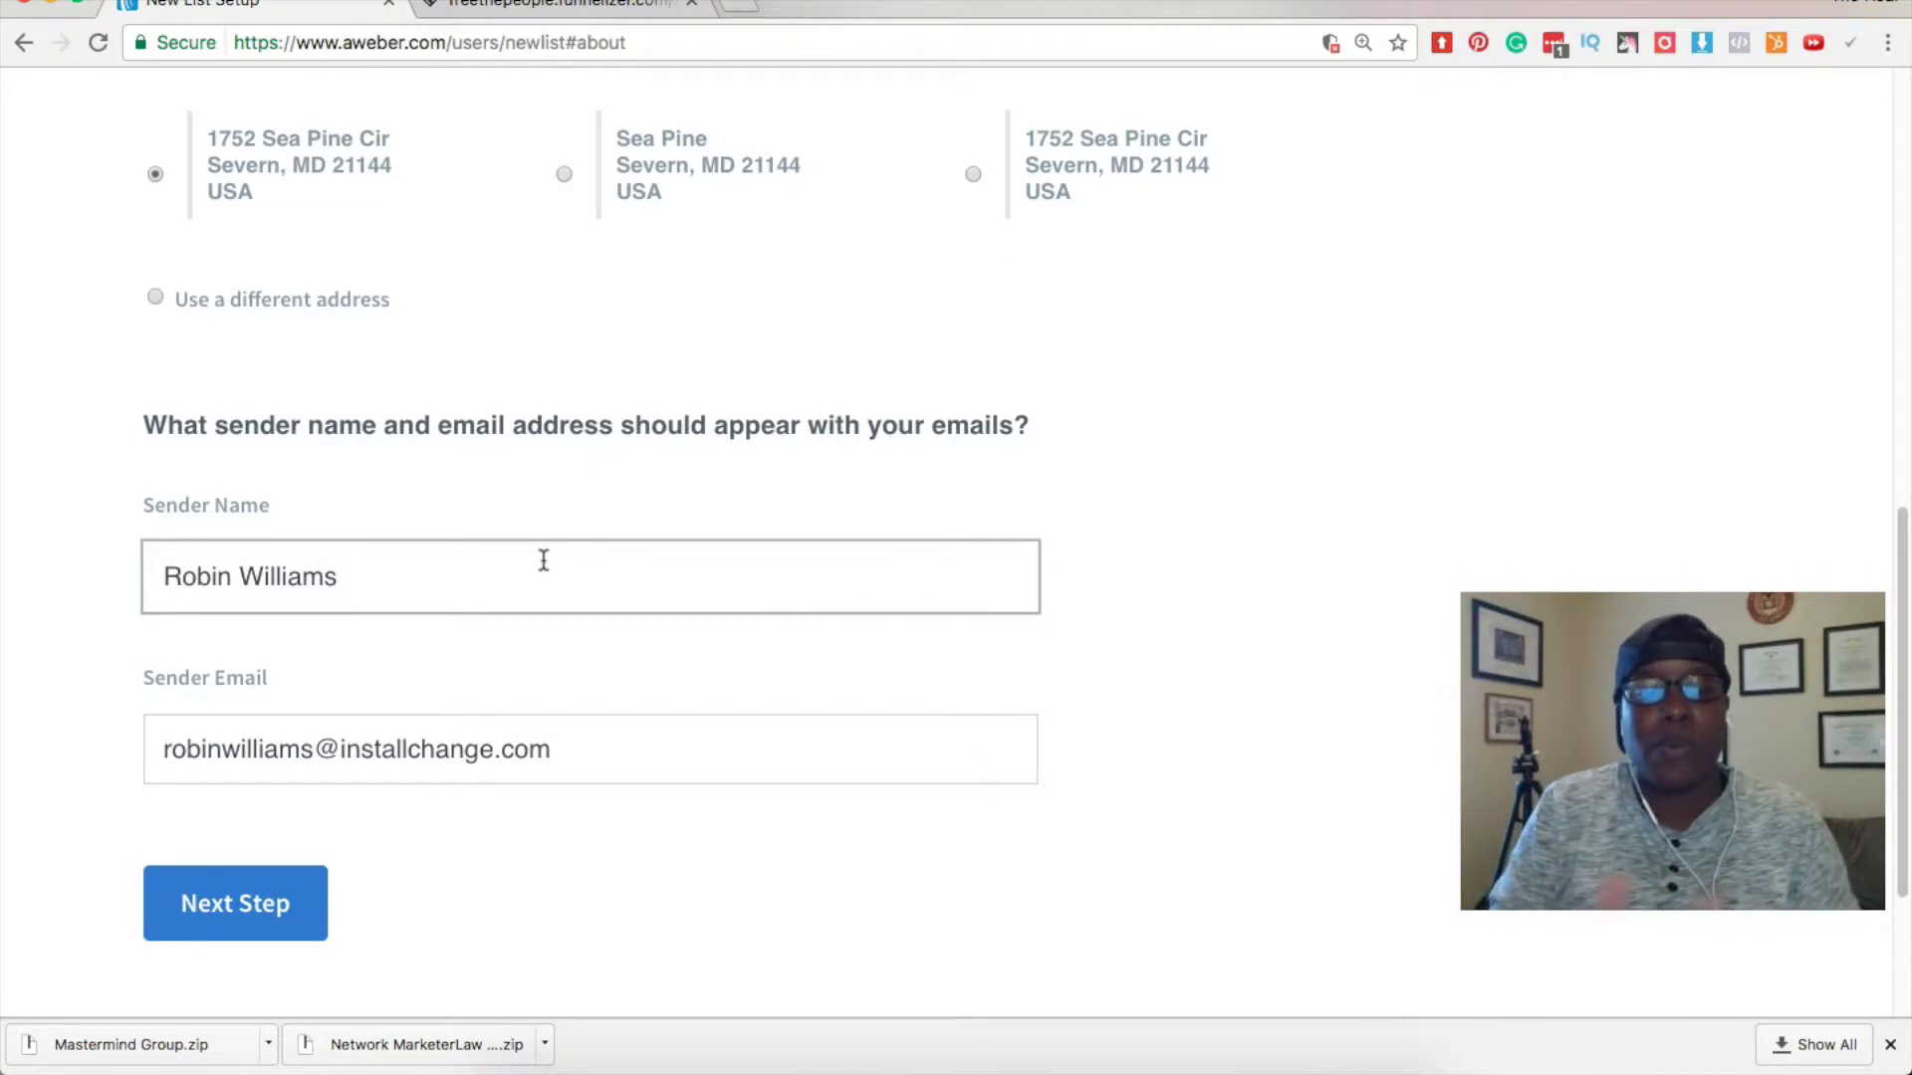
{"action": "left_click_drag", "start_coordinate": [406, 555], "coordinate": [64, 560]}
{"action": "type", "text": "The Re"}
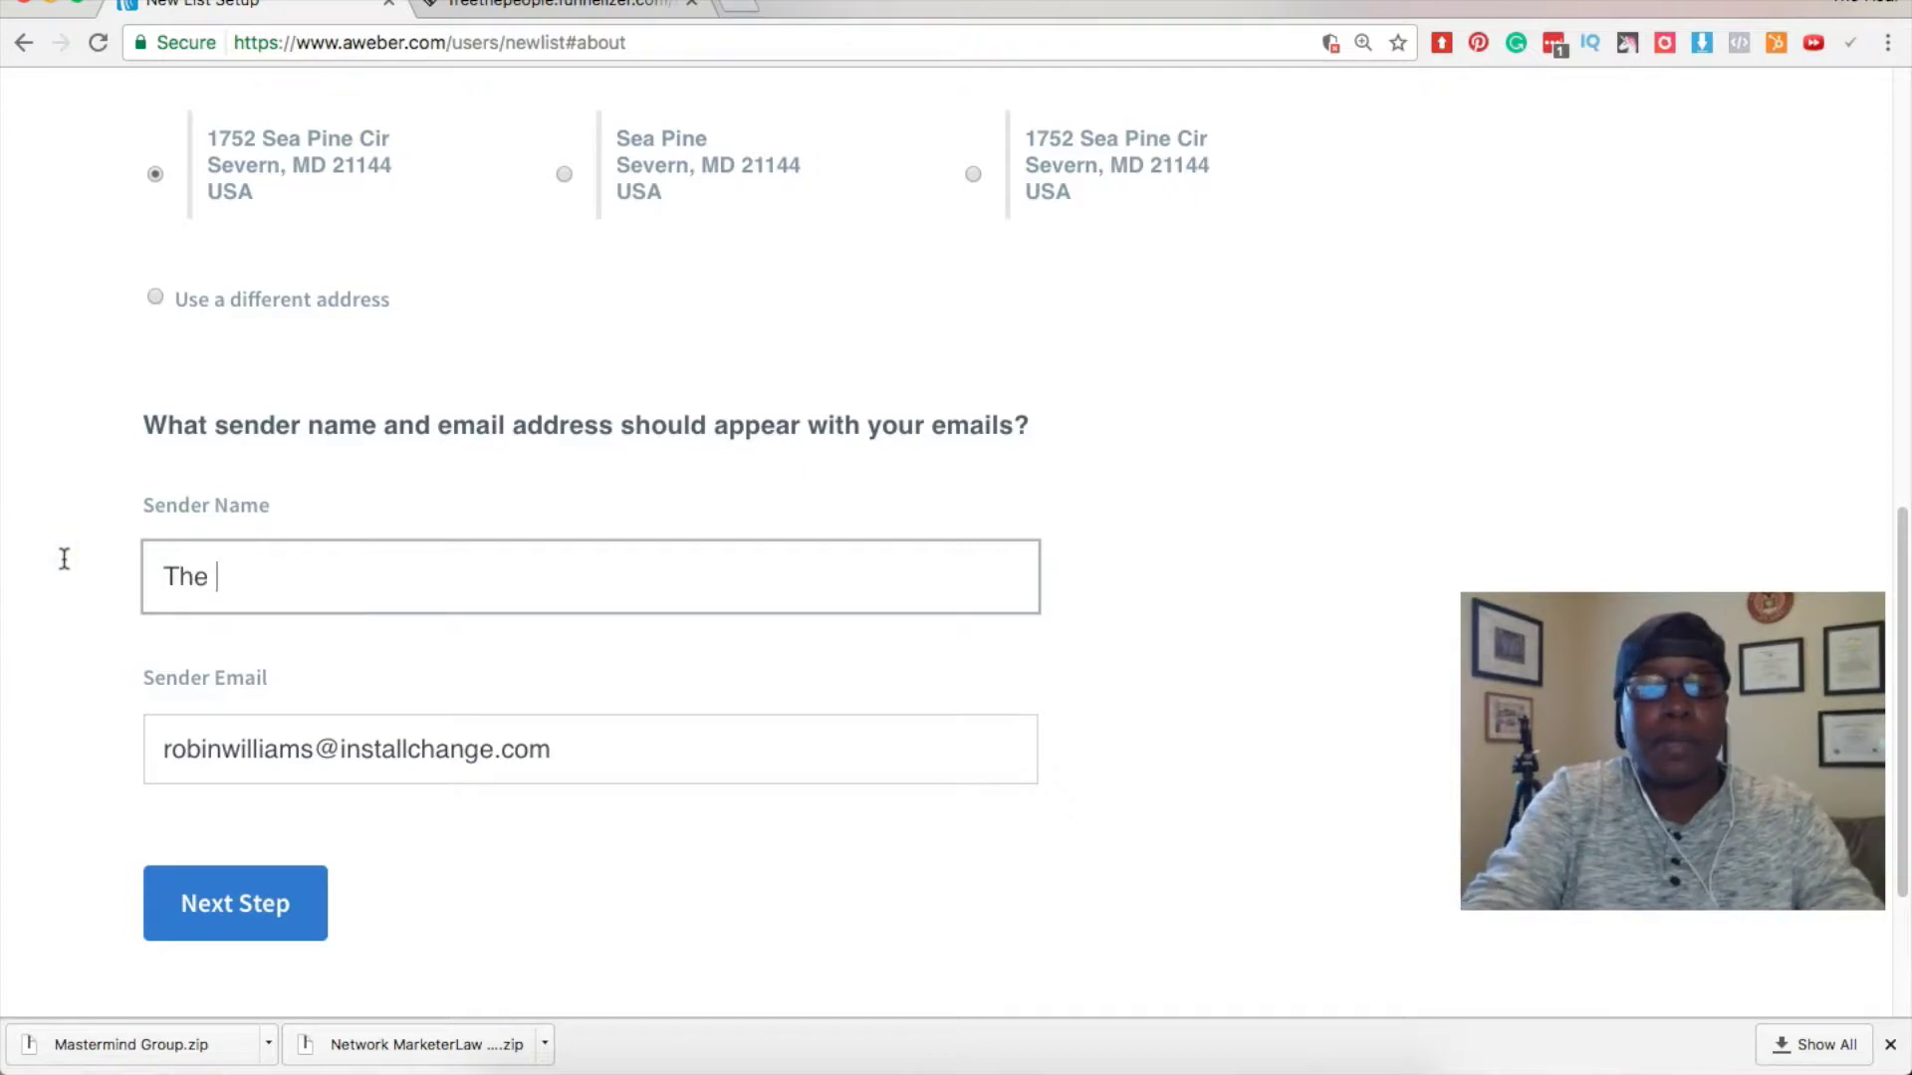
{"action": "key", "text": "BackSpace"}
{"action": "key", "text": "BackSpace"}
{"action": "key", "text": "BackSpace"}
{"action": "key", "text": "BackSpace"}
{"action": "key", "text": "BackSpace"}
{"action": "key", "text": "BackSpace"}
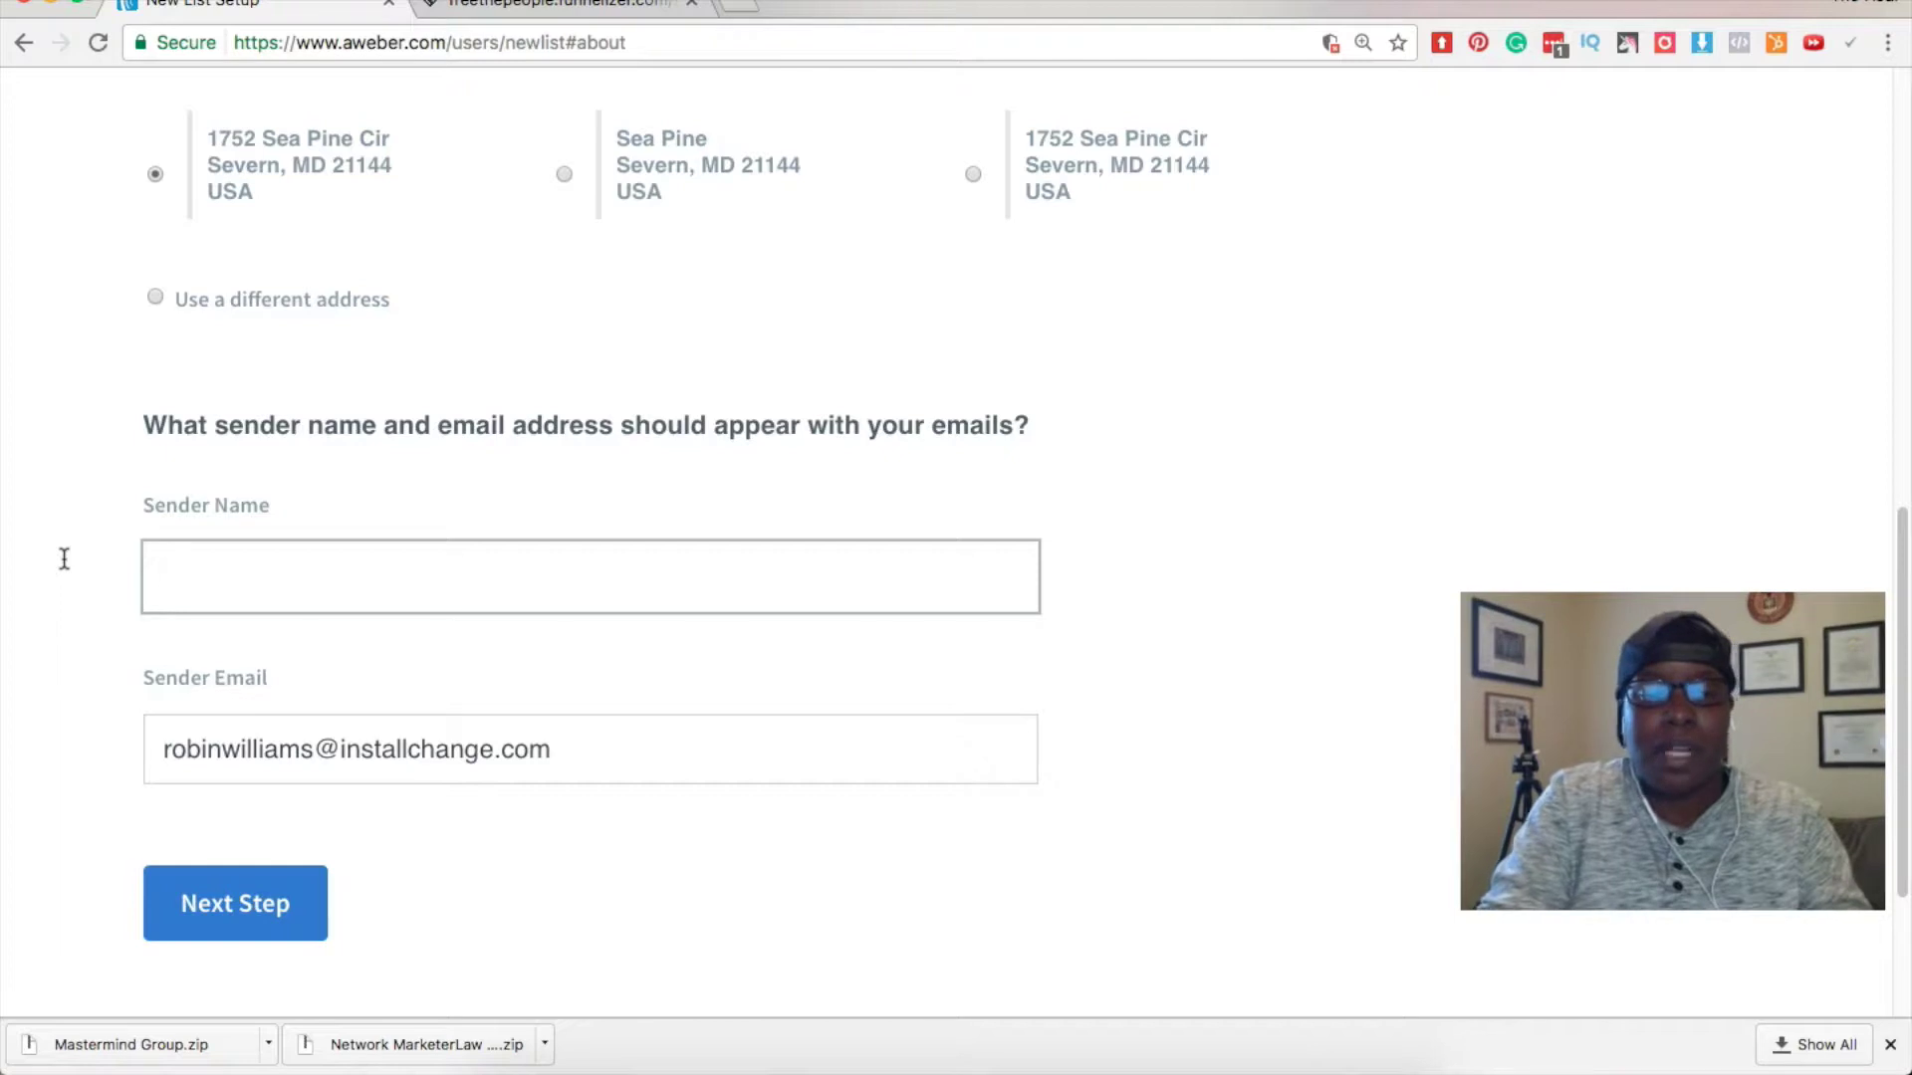
{"action": "type", "text": "::"}
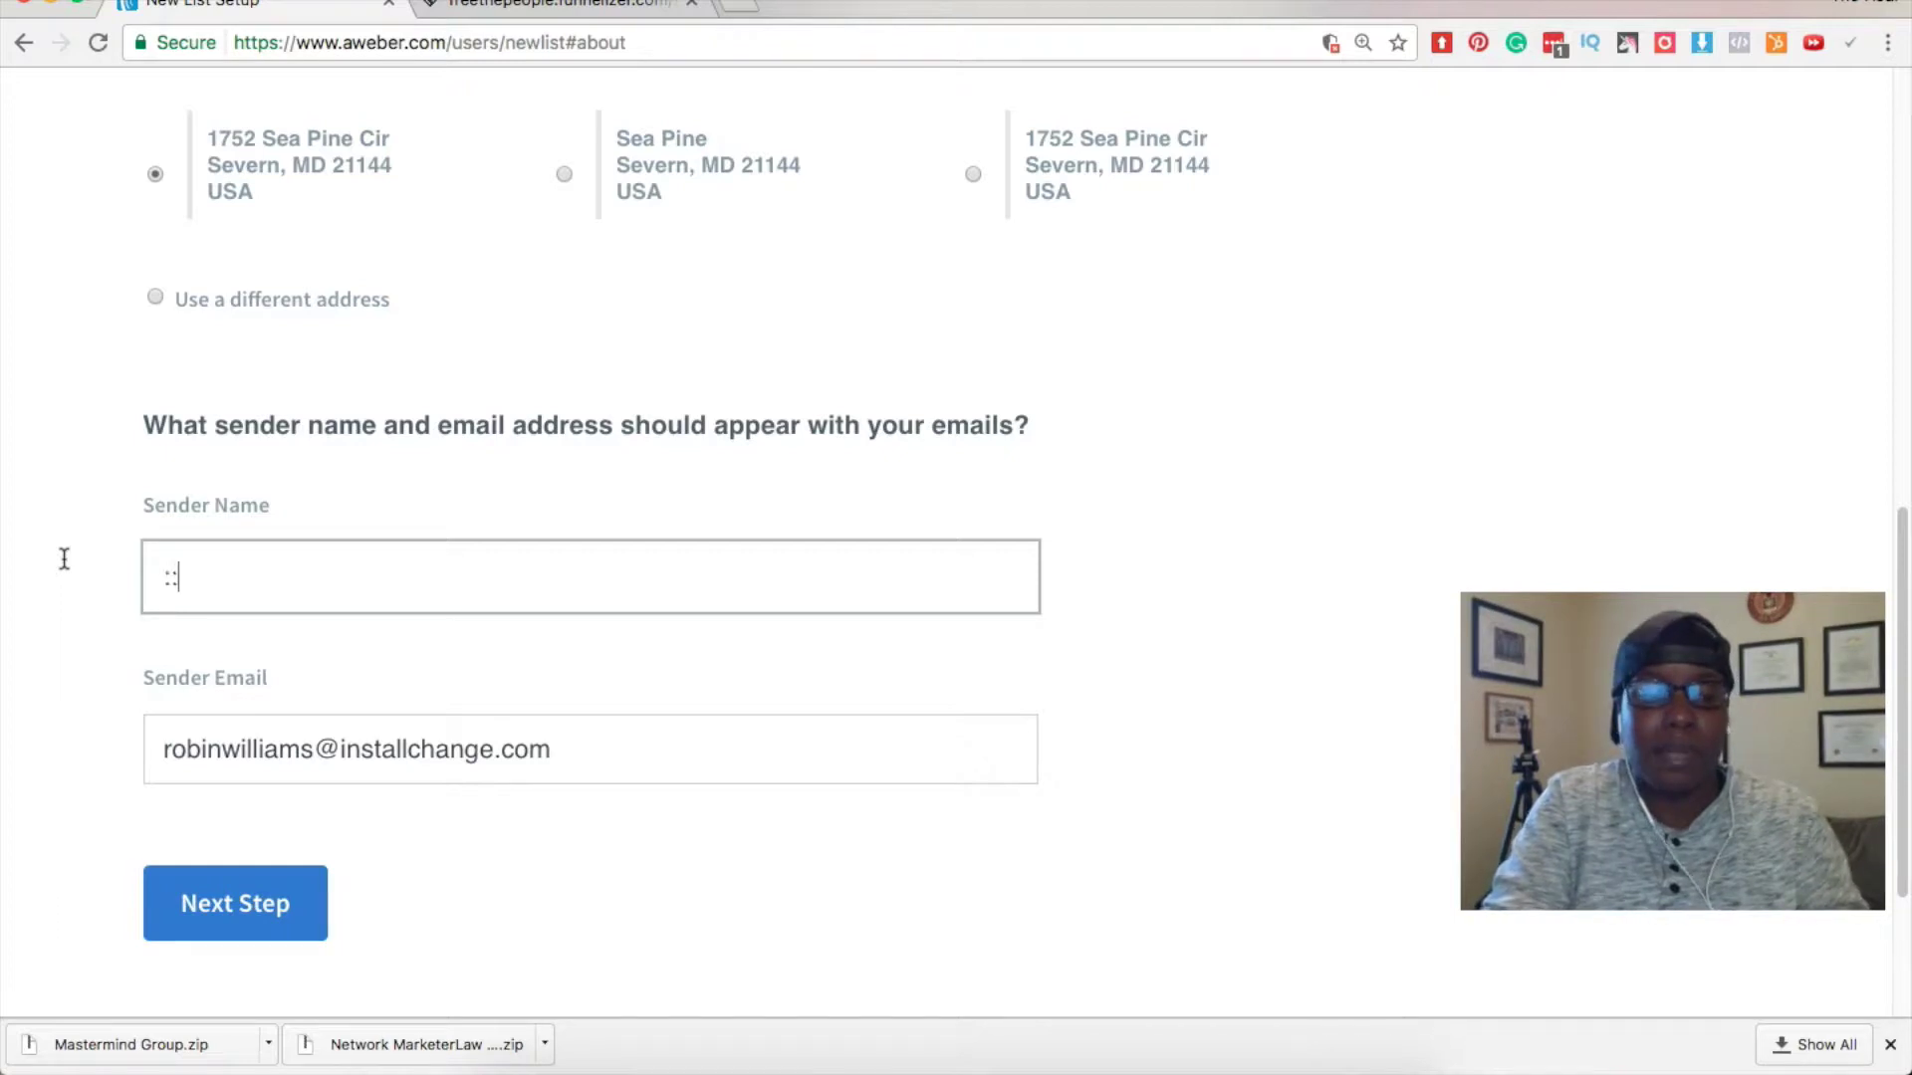
{"action": "type", "text": " The Real"}
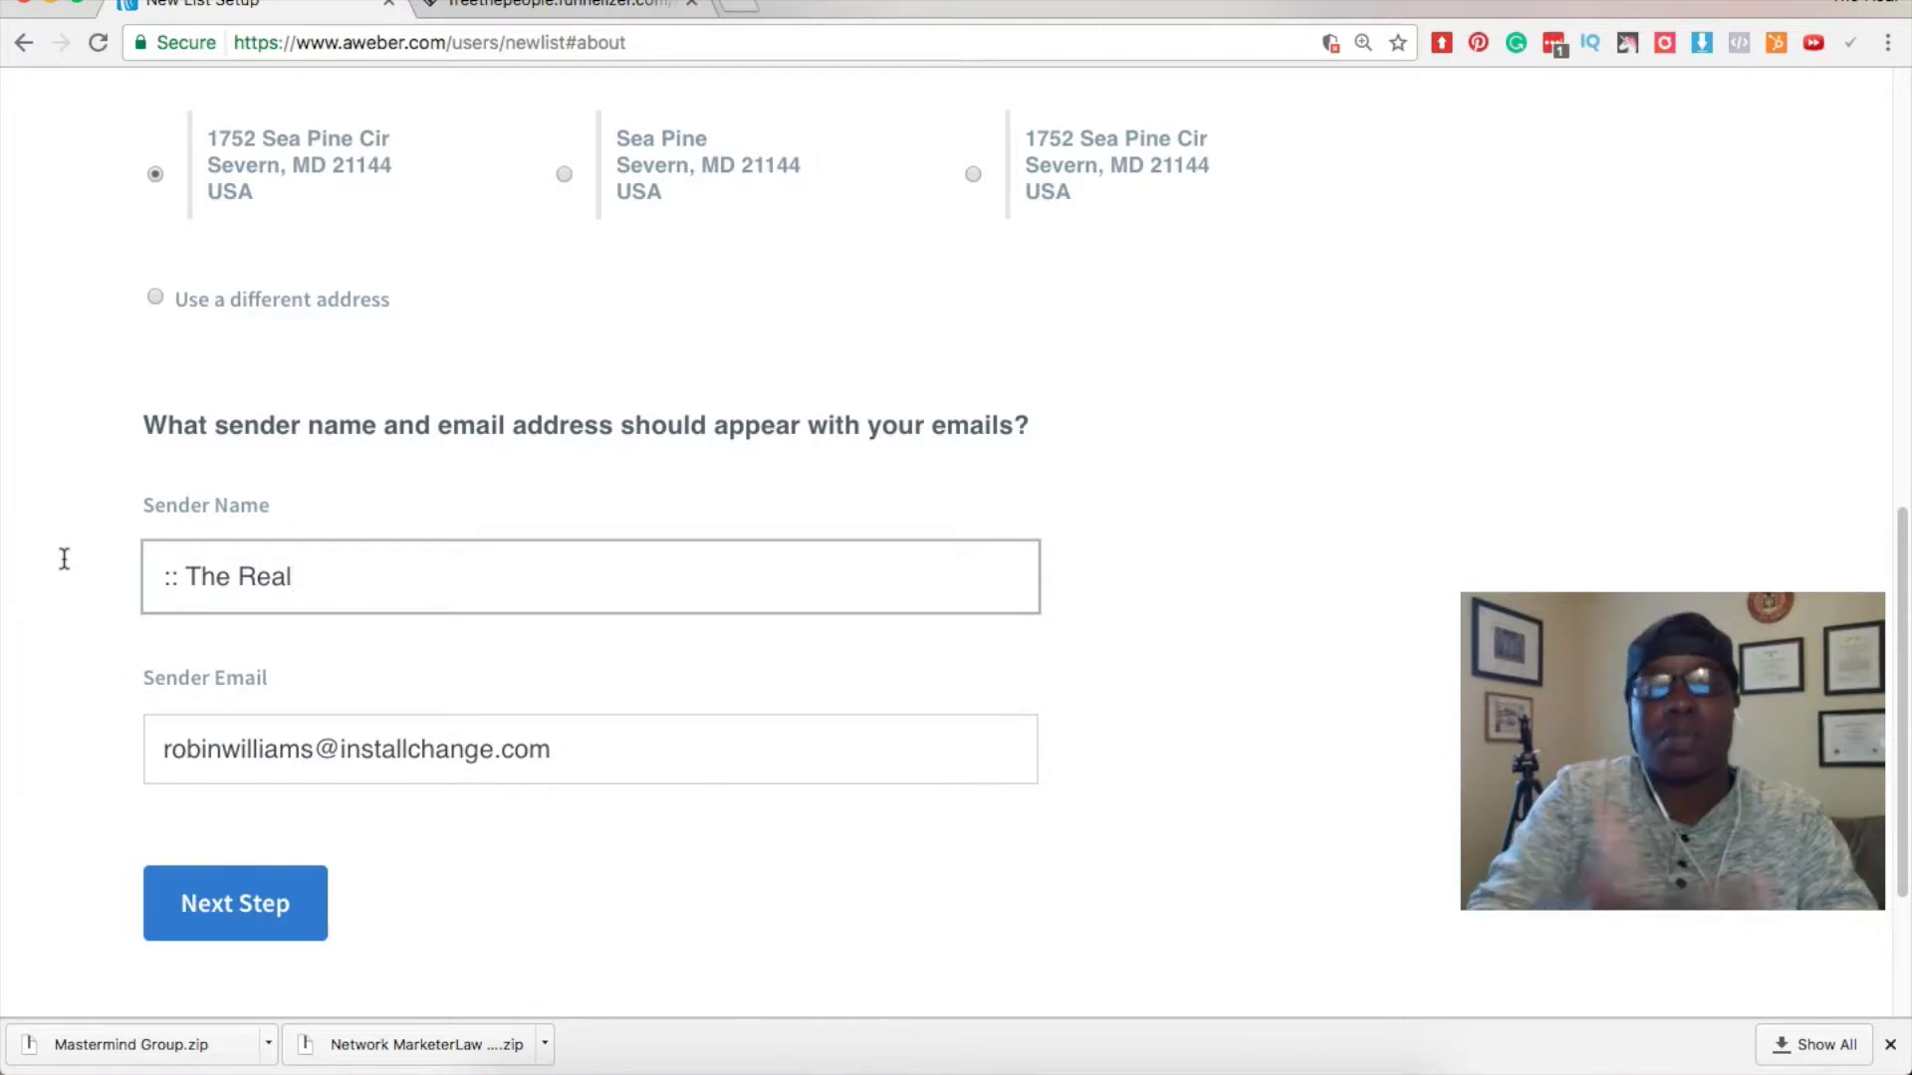
{"action": "type", "text": " Ro"}
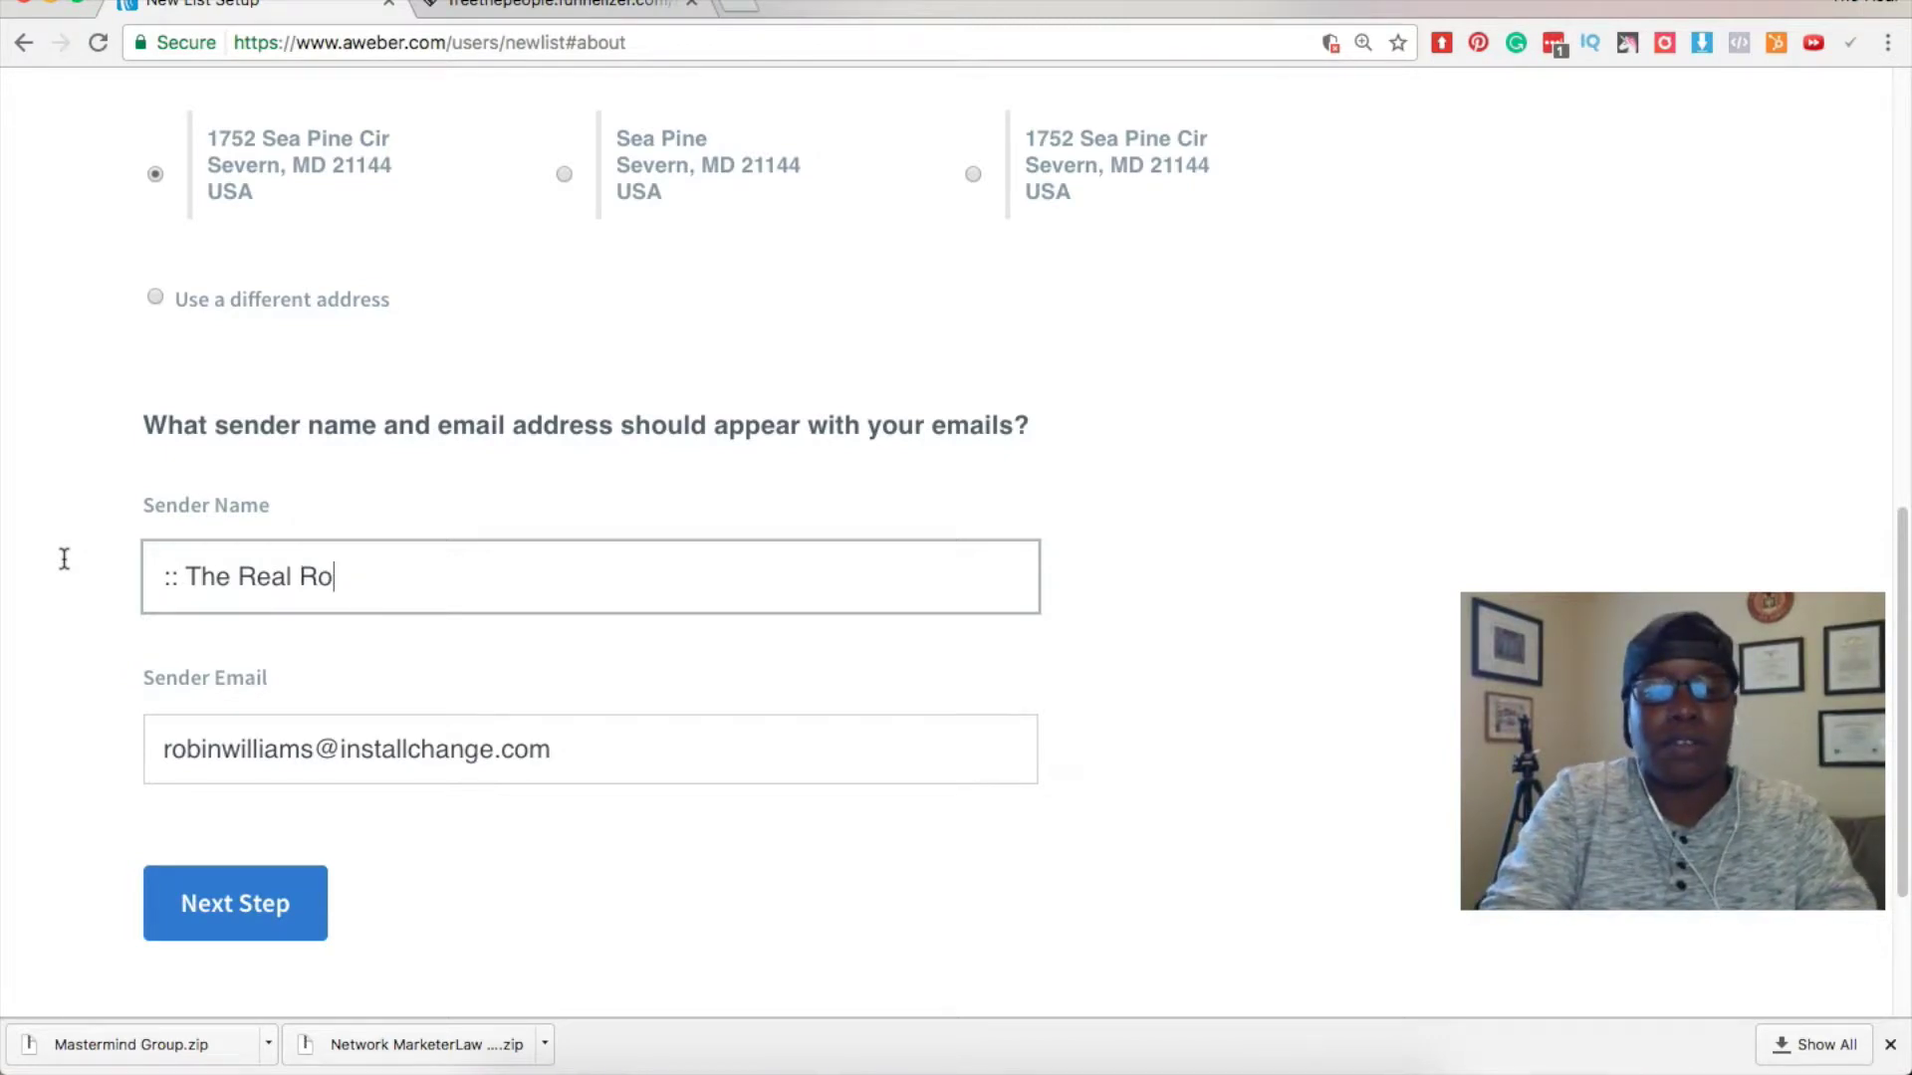
{"action": "type", "text": "bin Williams.co"}
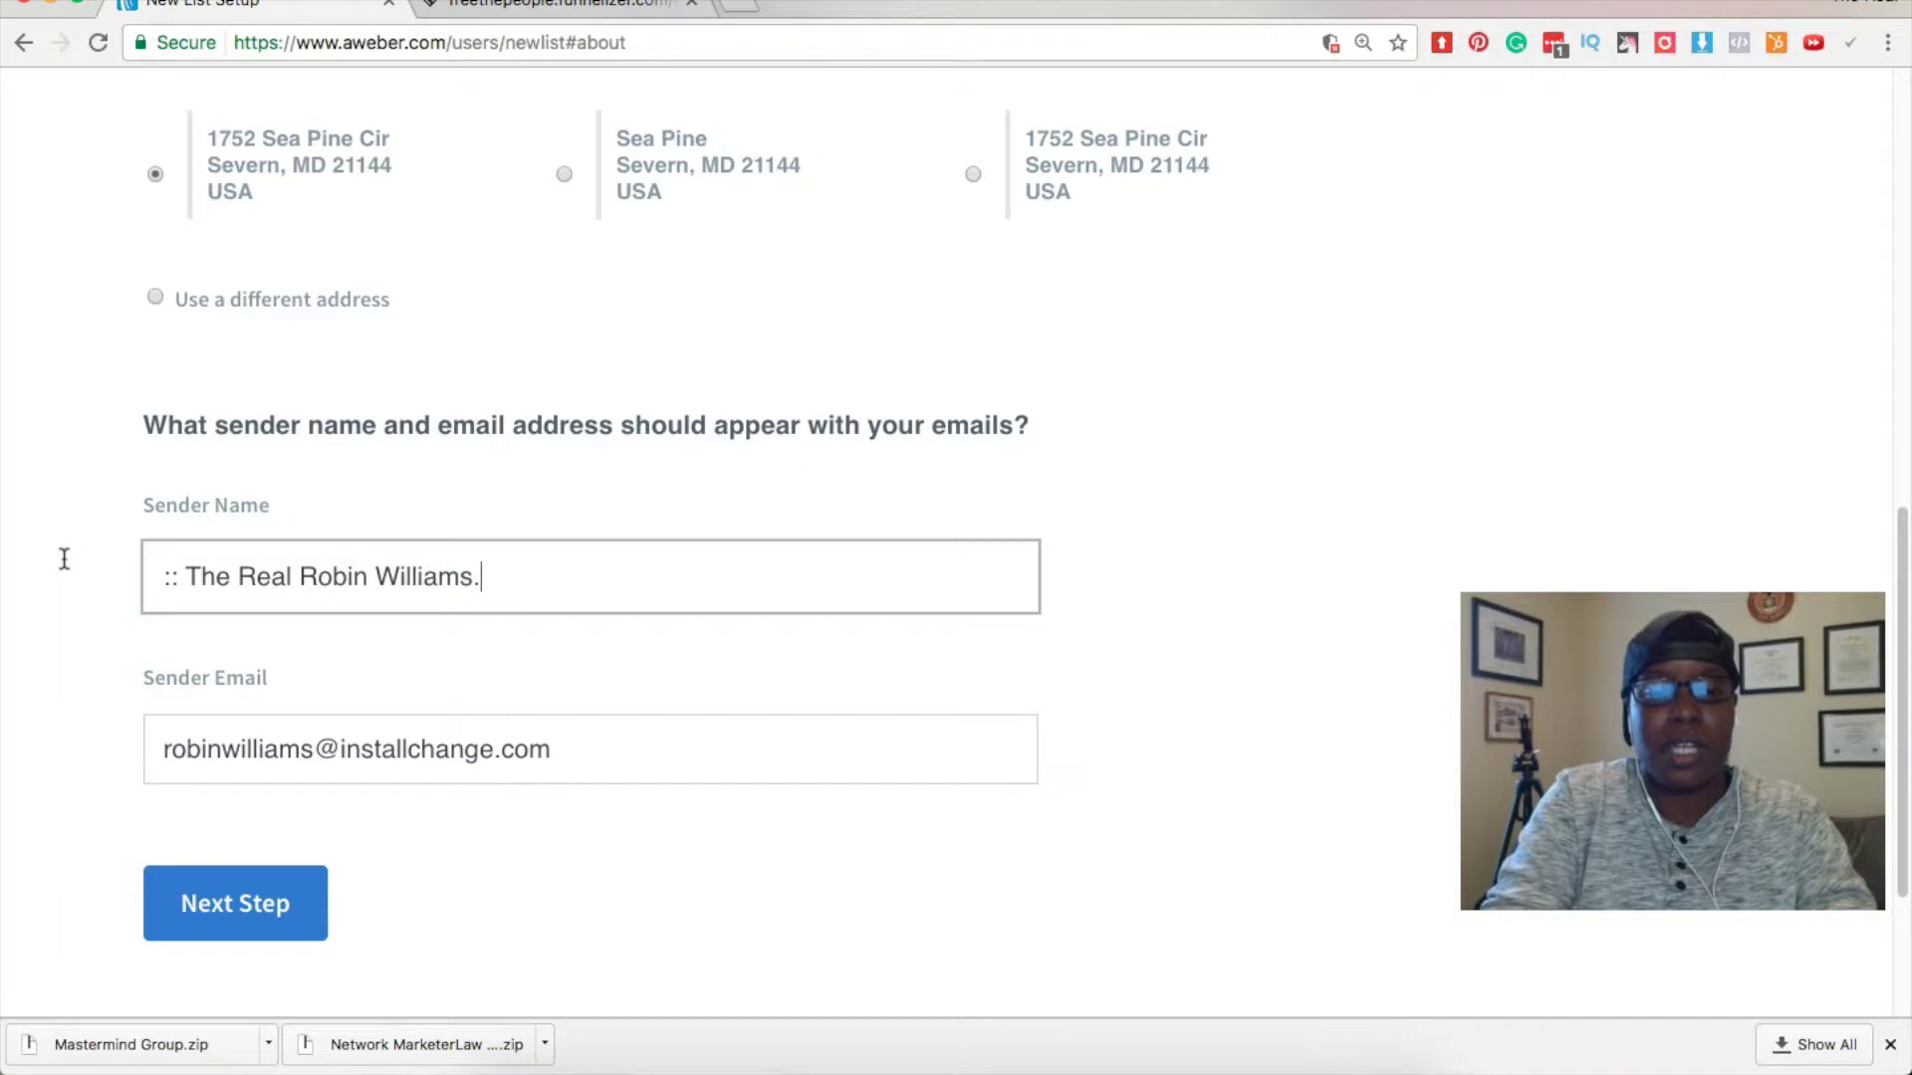
{"action": "key", "text": "BackSpace"}
{"action": "key", "text": "BackSpace"}
{"action": "key", "text": "BackSpace"}
{"action": "type", "text": "::"}
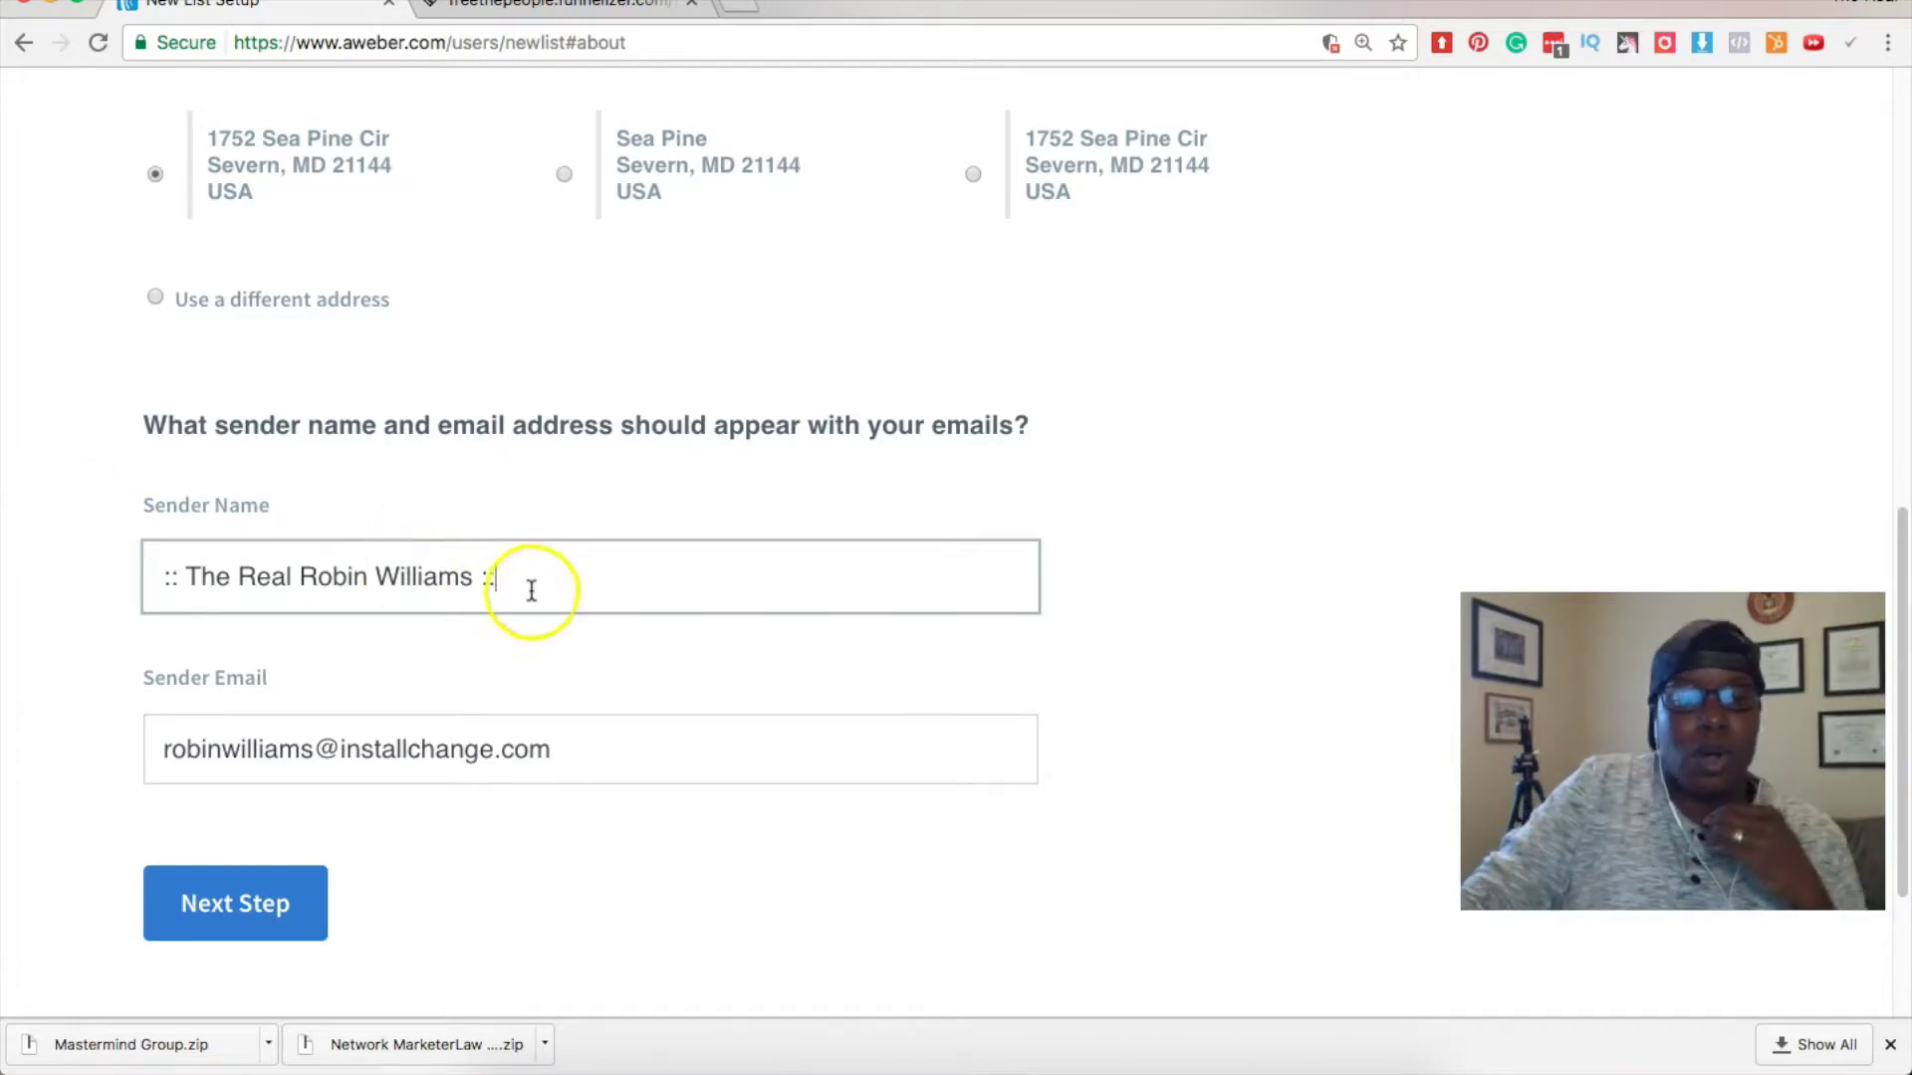
{"action": "left_click_drag", "start_coordinate": [491, 577], "coordinate": [151, 578]}
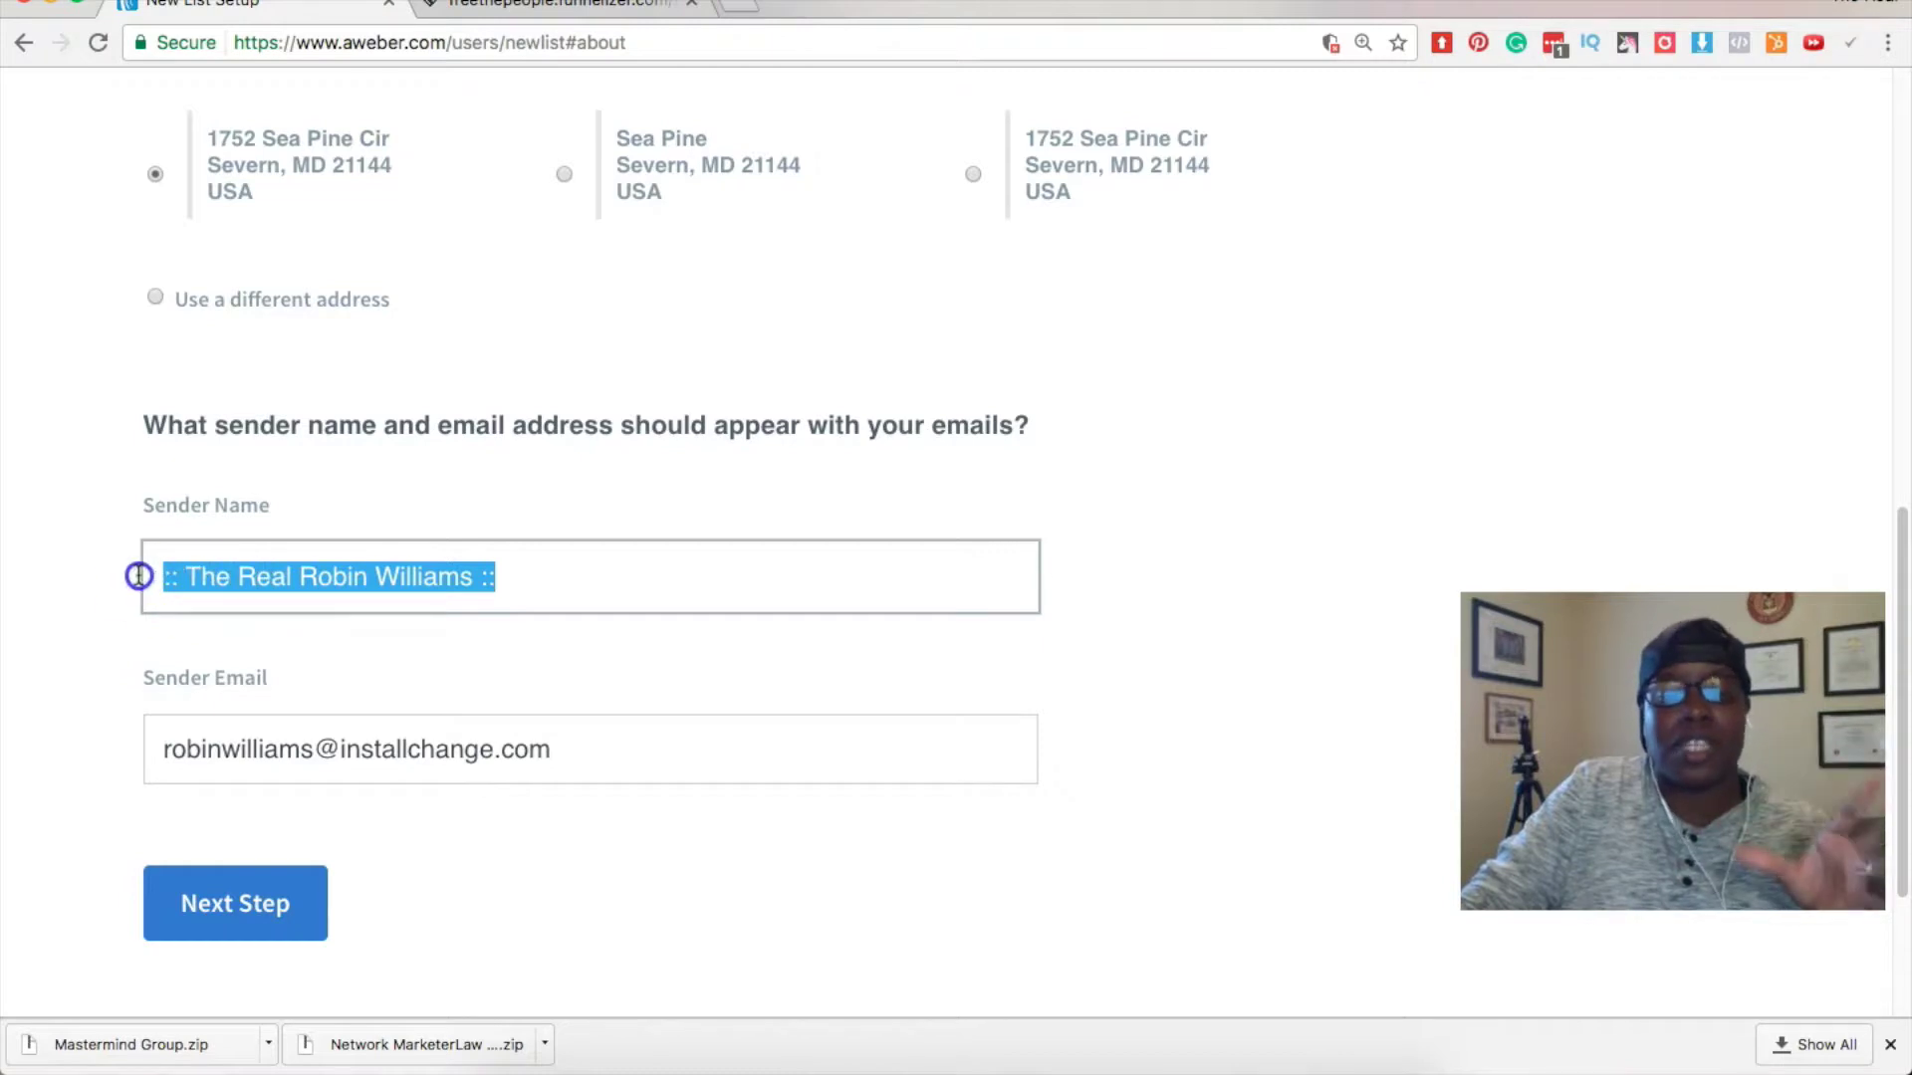
Leave the sender email unchanged and continue to the next setup step.
{"action": "left_click", "coordinate": [492, 717]}
{"action": "left_click", "coordinate": [597, 749]}
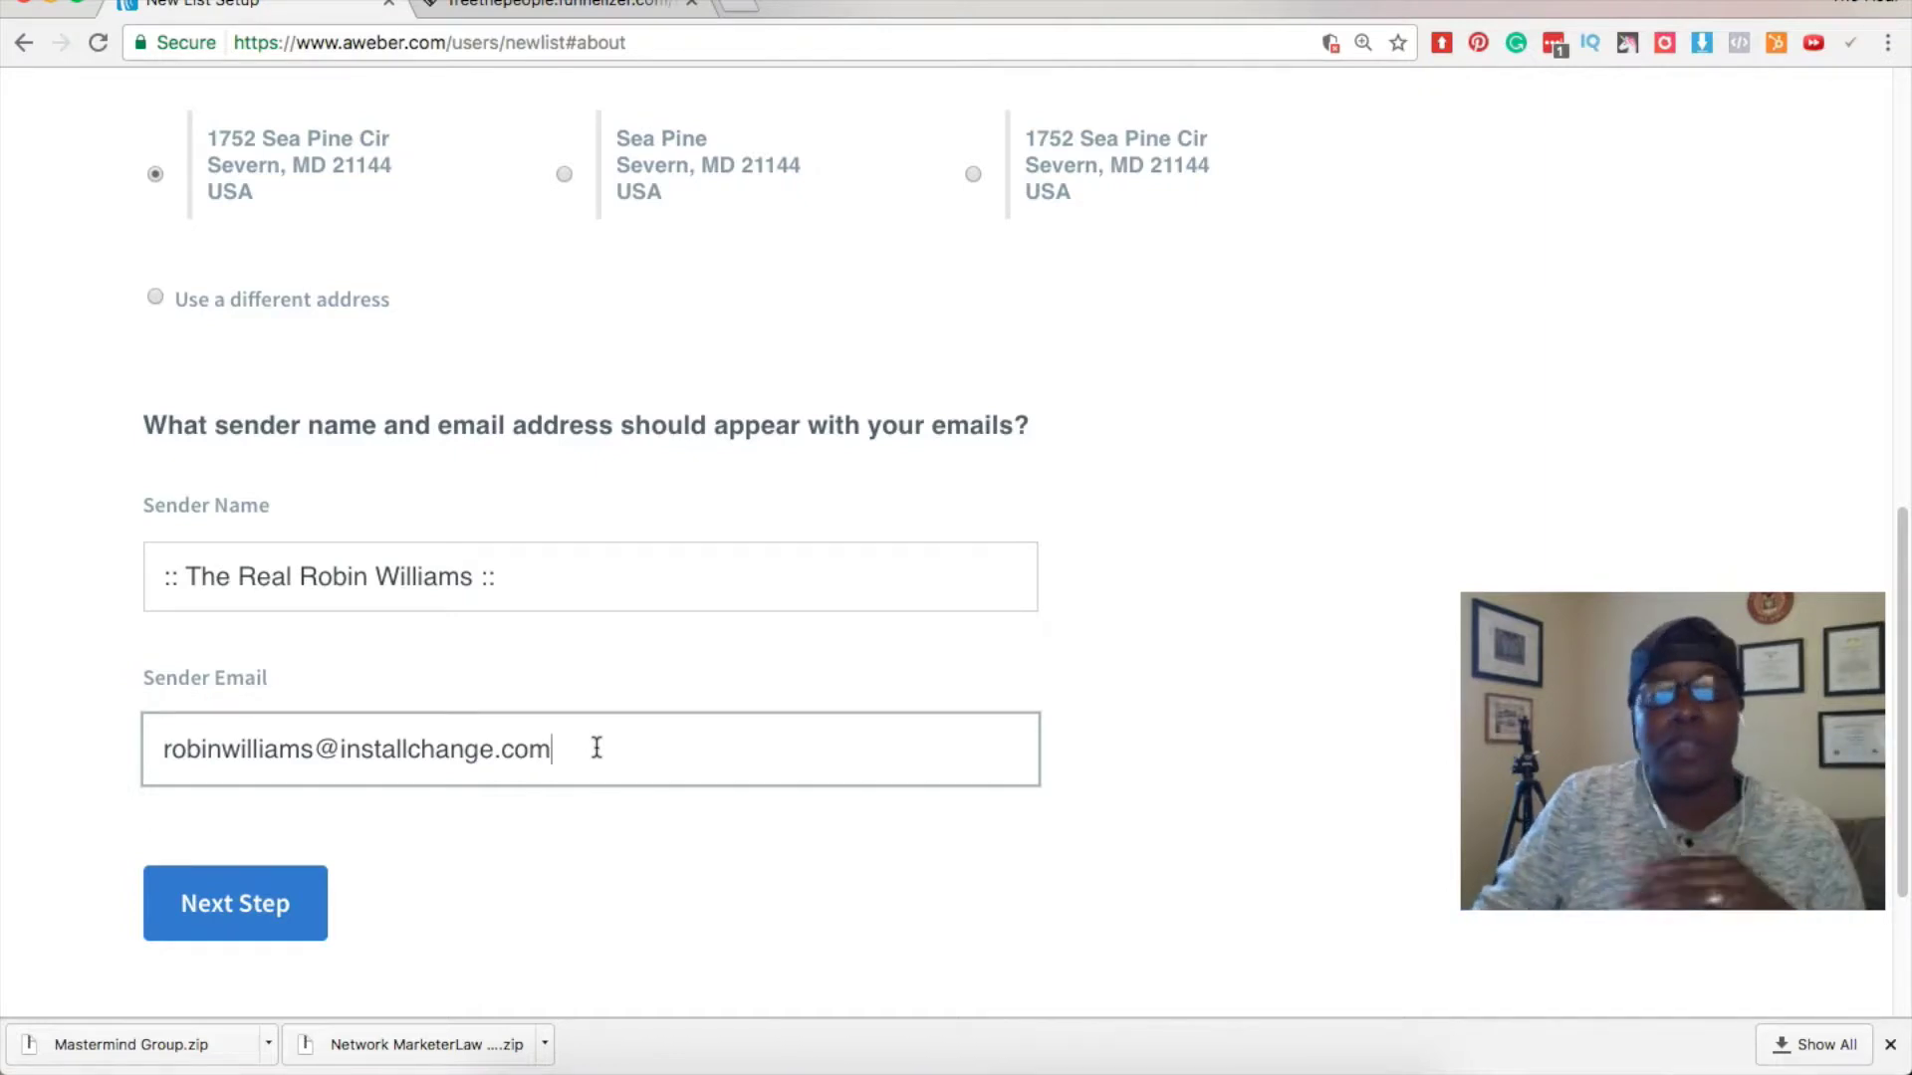
{"action": "left_click_drag", "start_coordinate": [575, 745], "coordinate": [87, 761]}
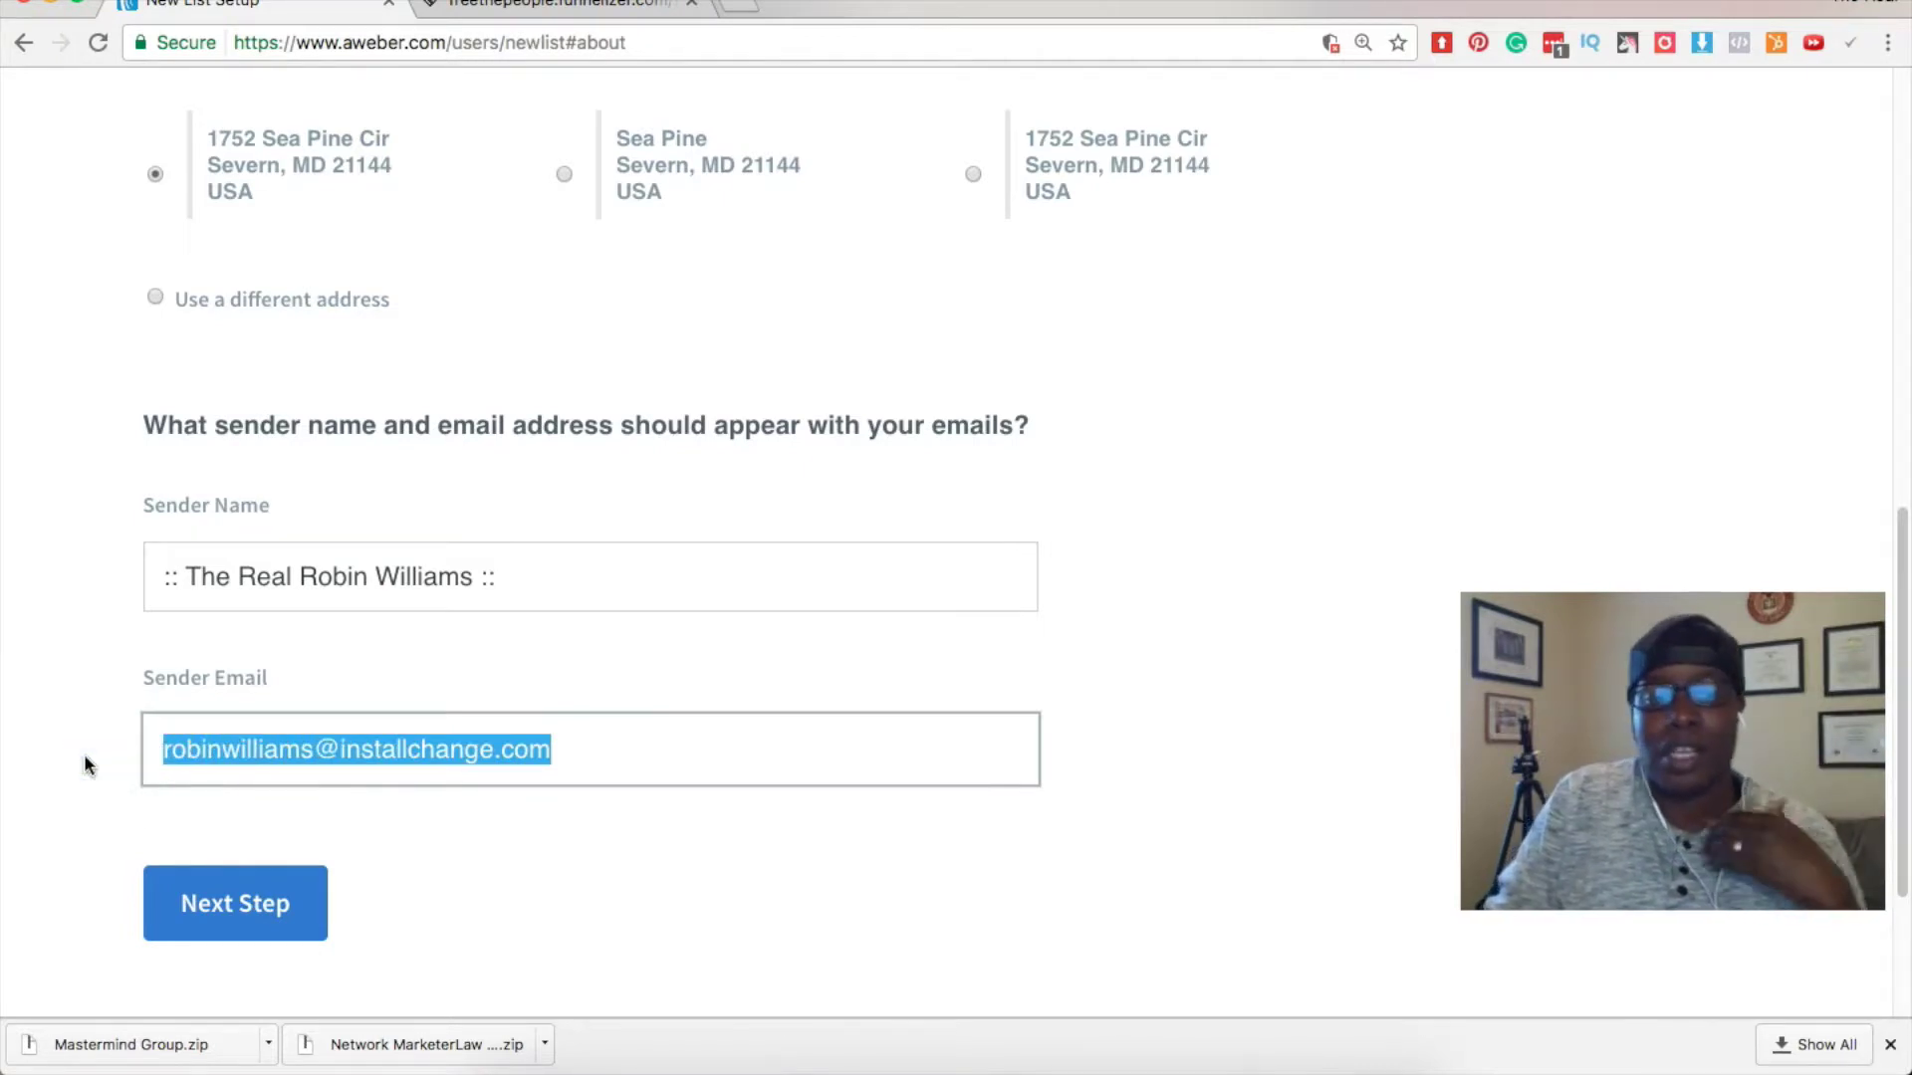
{"action": "left_click", "coordinate": [567, 754]}
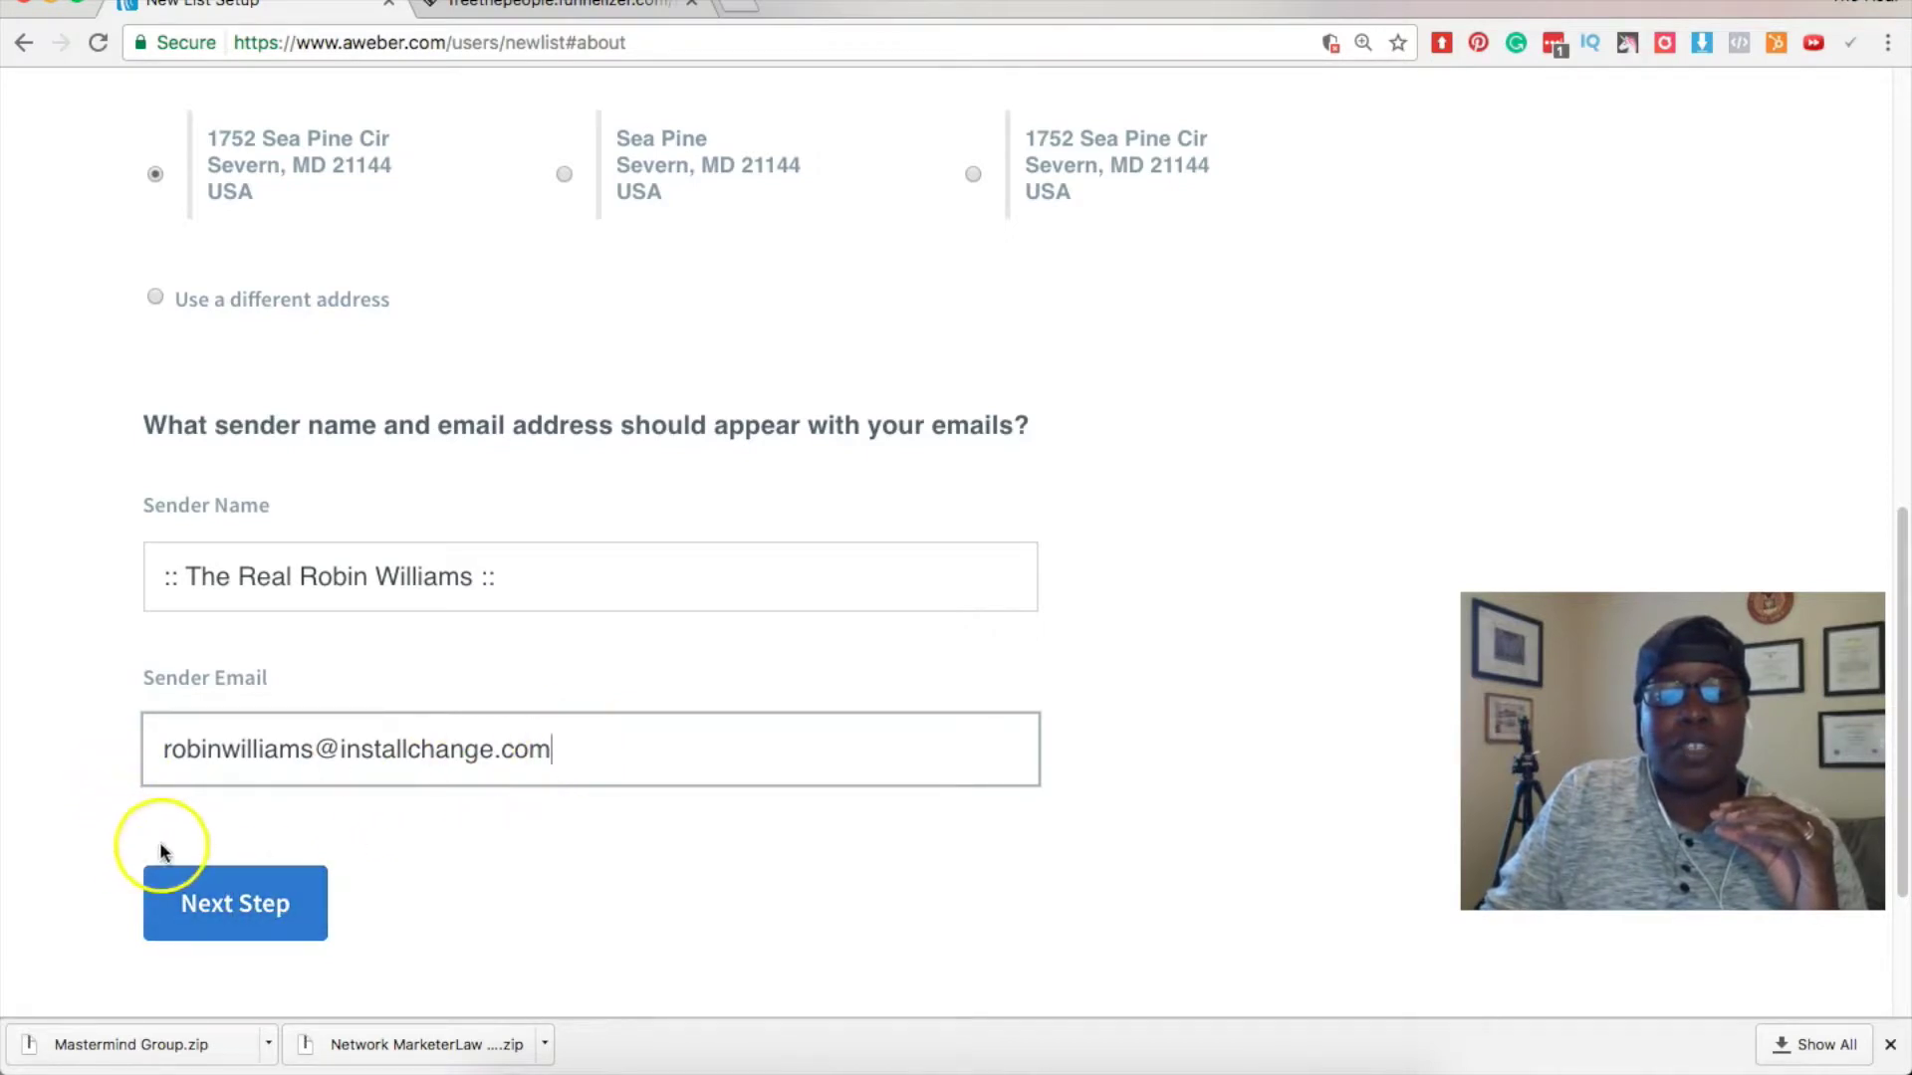
{"action": "left_click", "coordinate": [254, 906]}
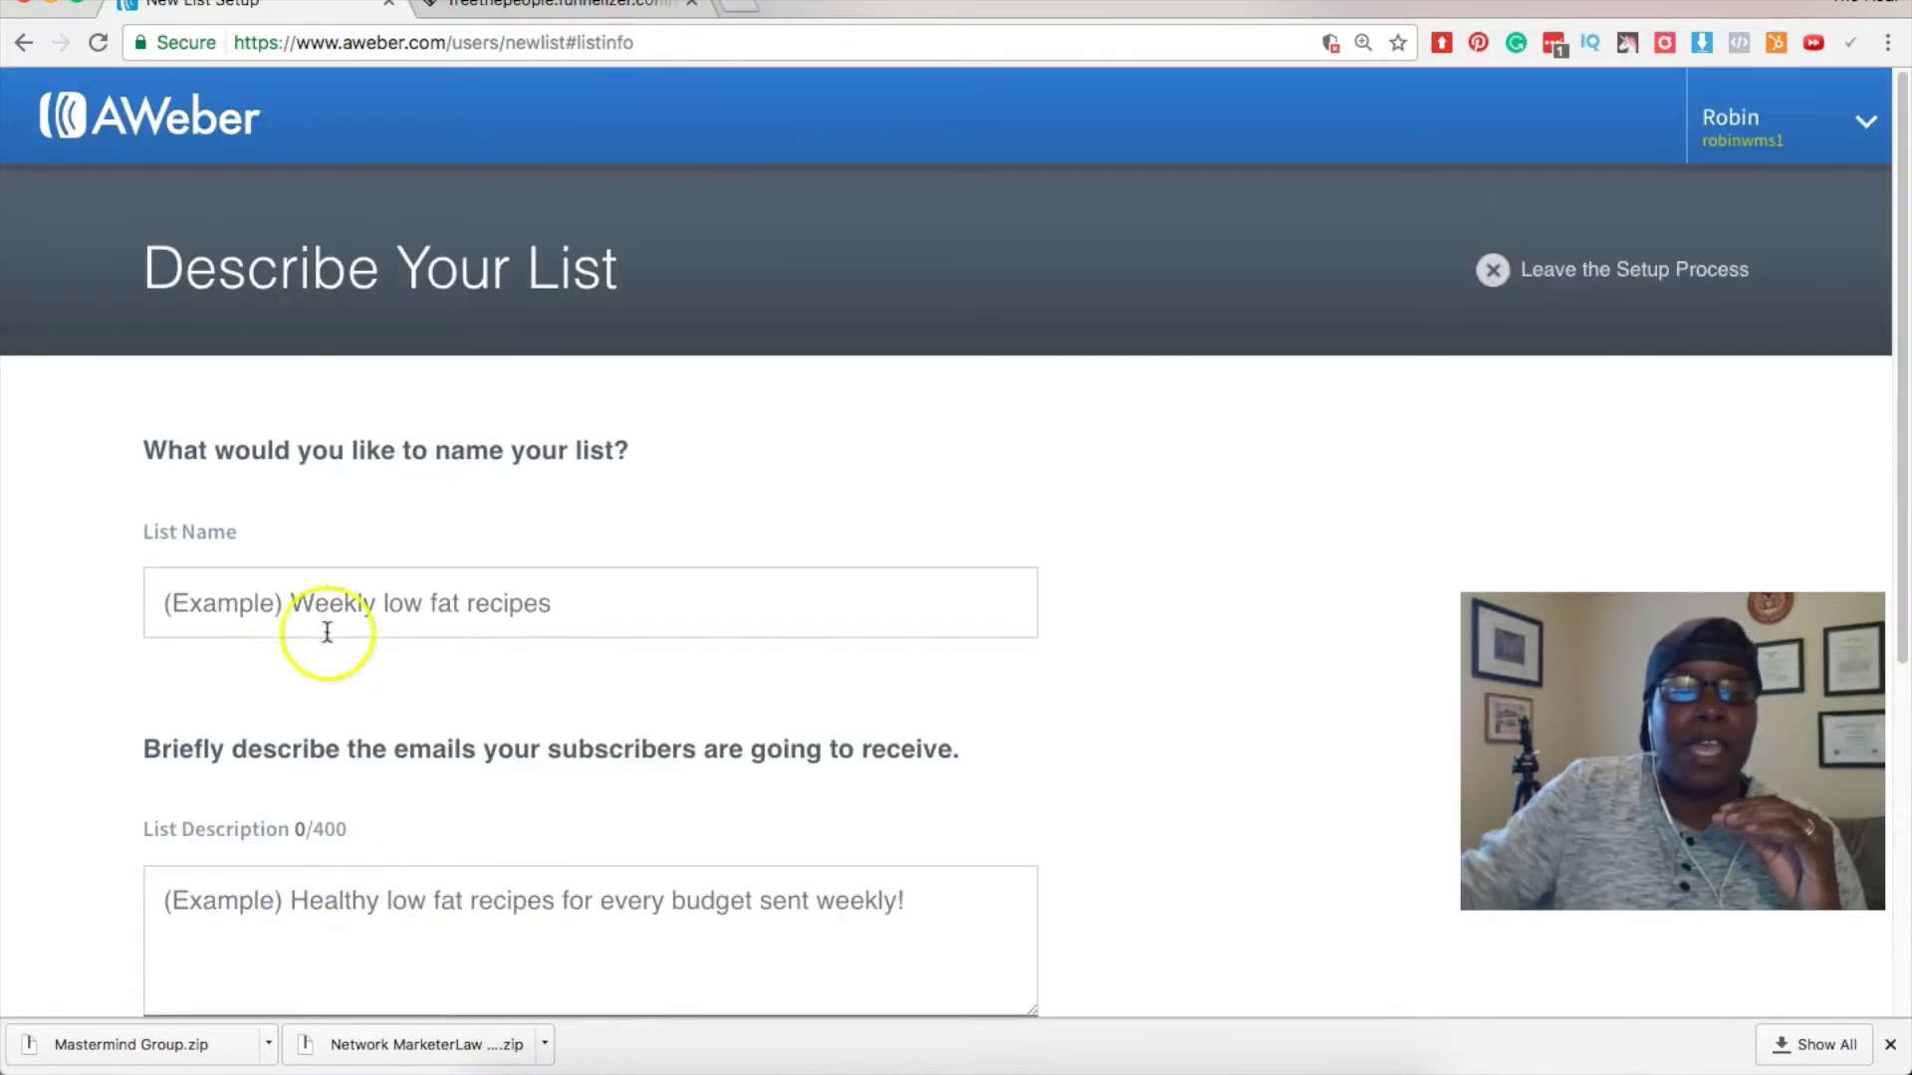
Enter 'Weekly Internet Marketing Tips' as the list name, correcting typos along the way.
{"action": "left_click", "coordinate": [297, 603]}
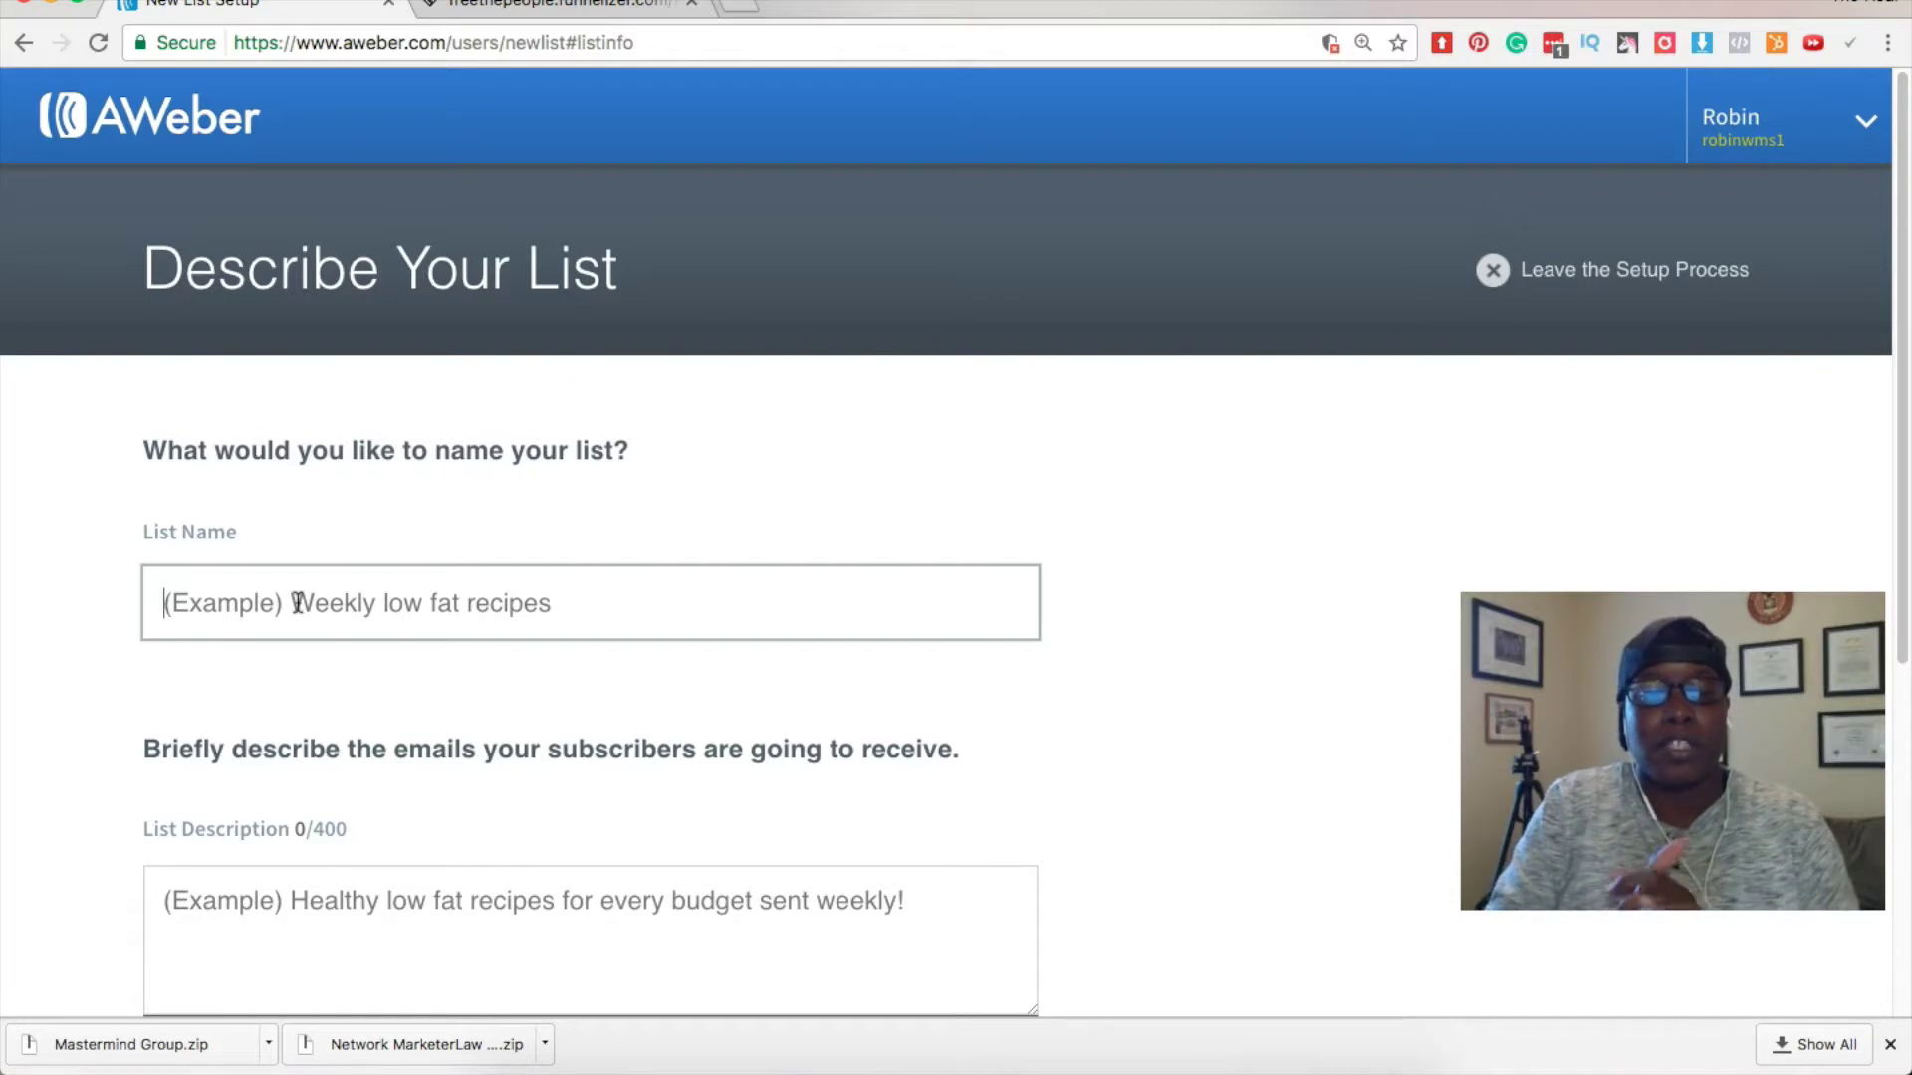
{"action": "type", "text": "Weekly "}
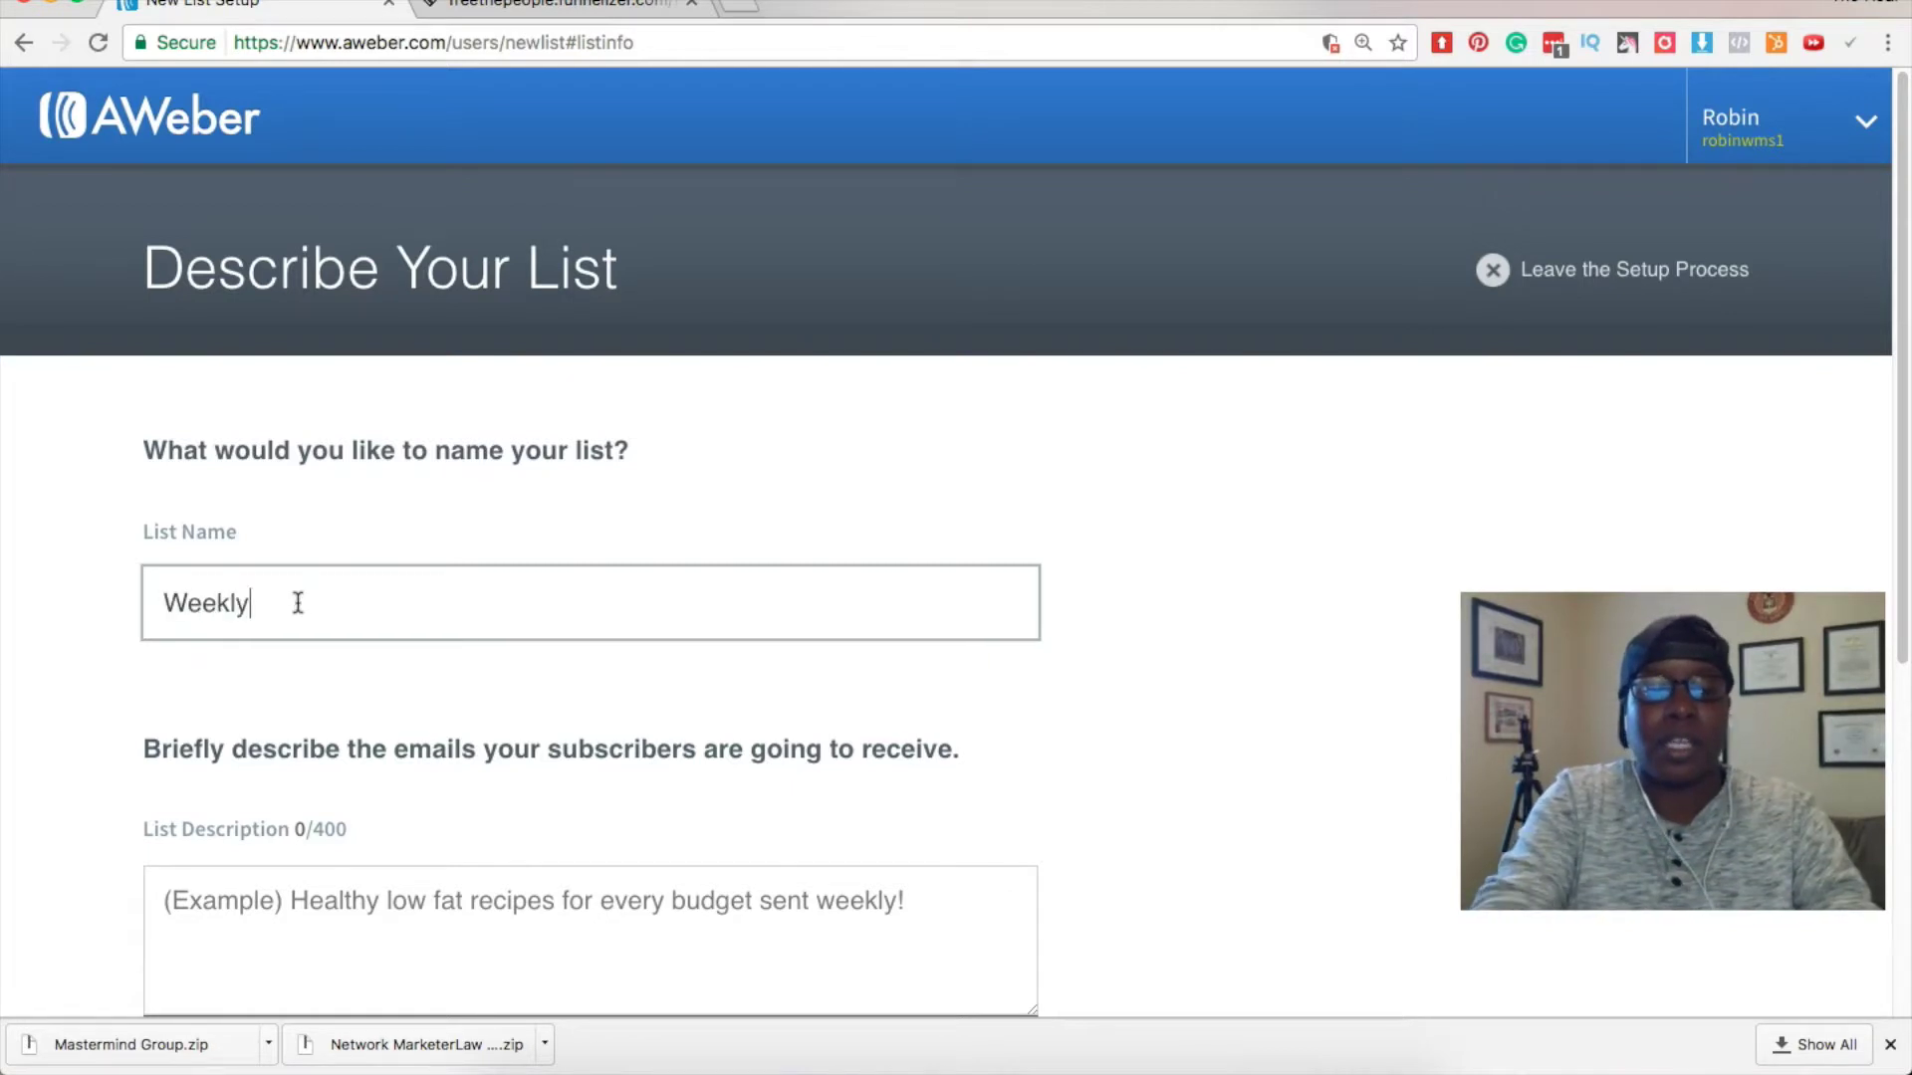
{"action": "type", "text": "Home B"}
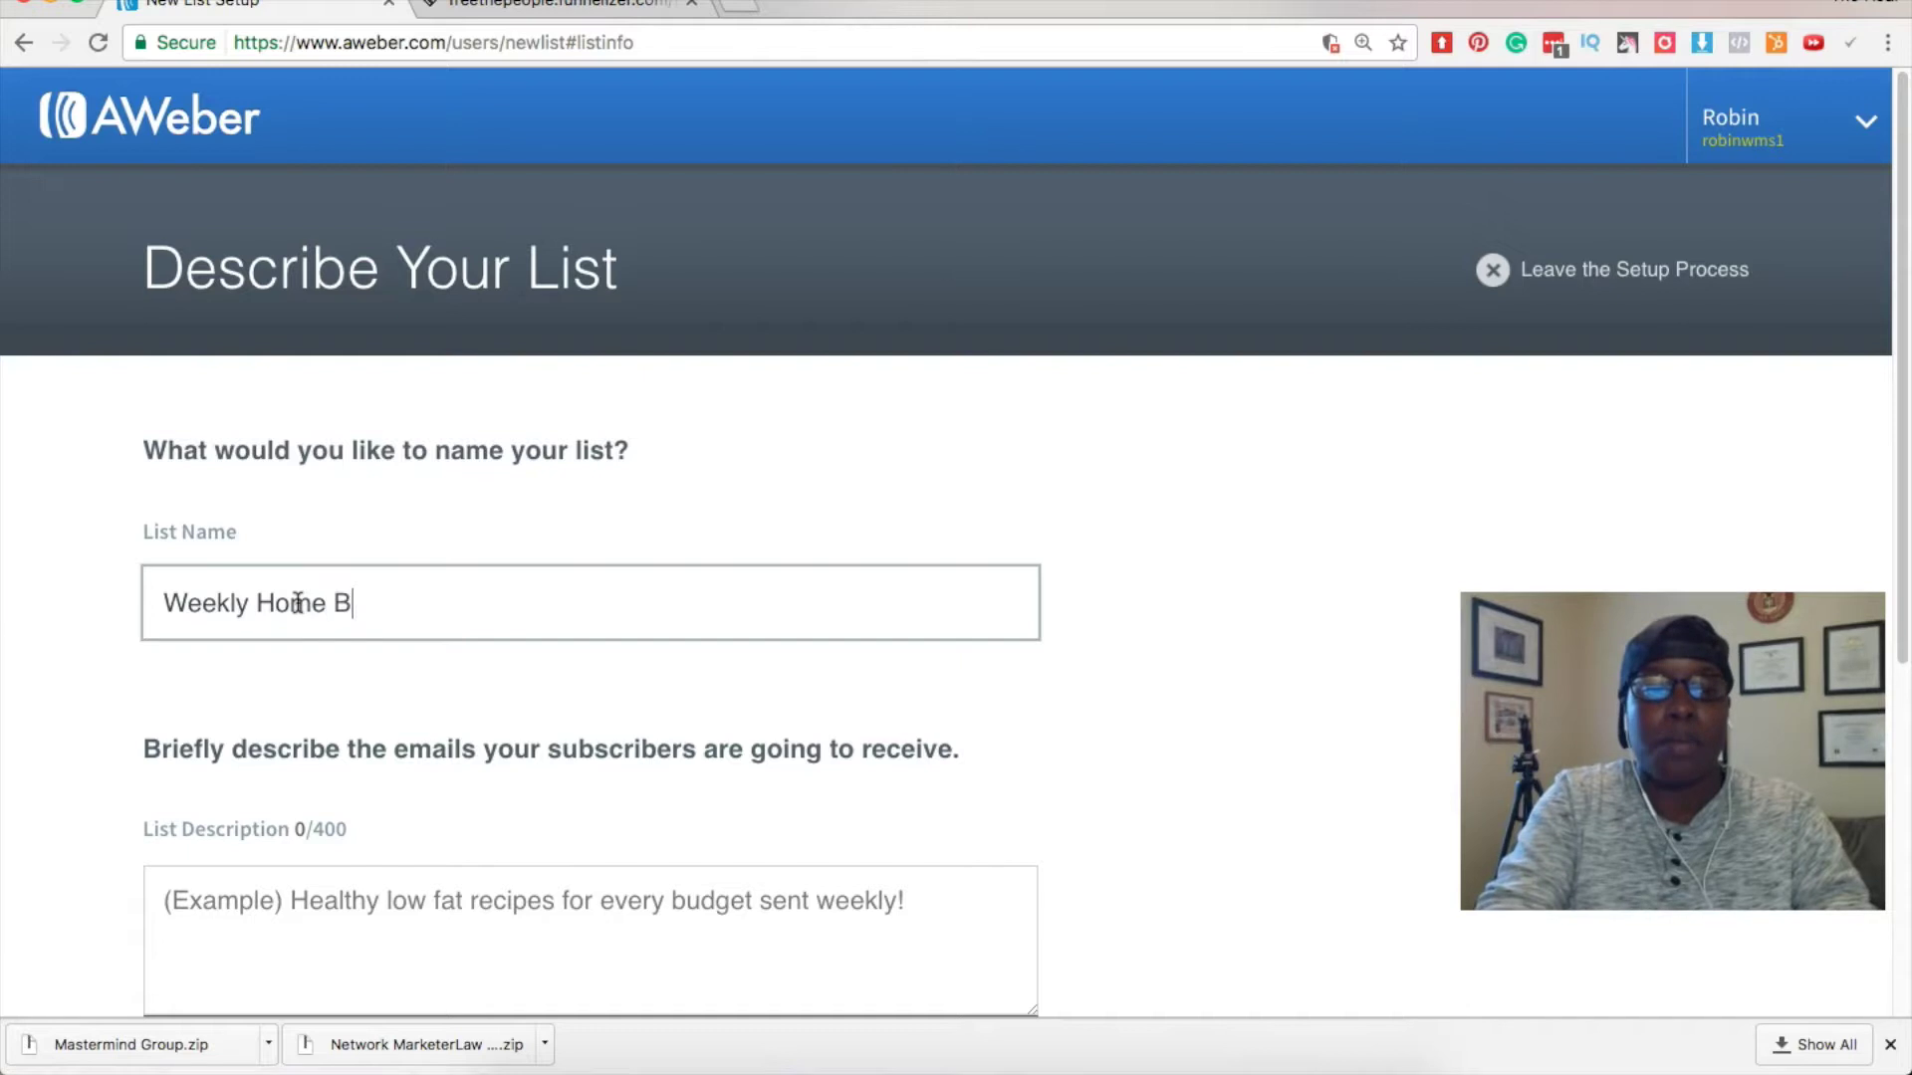
{"action": "type", "text": "usiness Marketing T"}
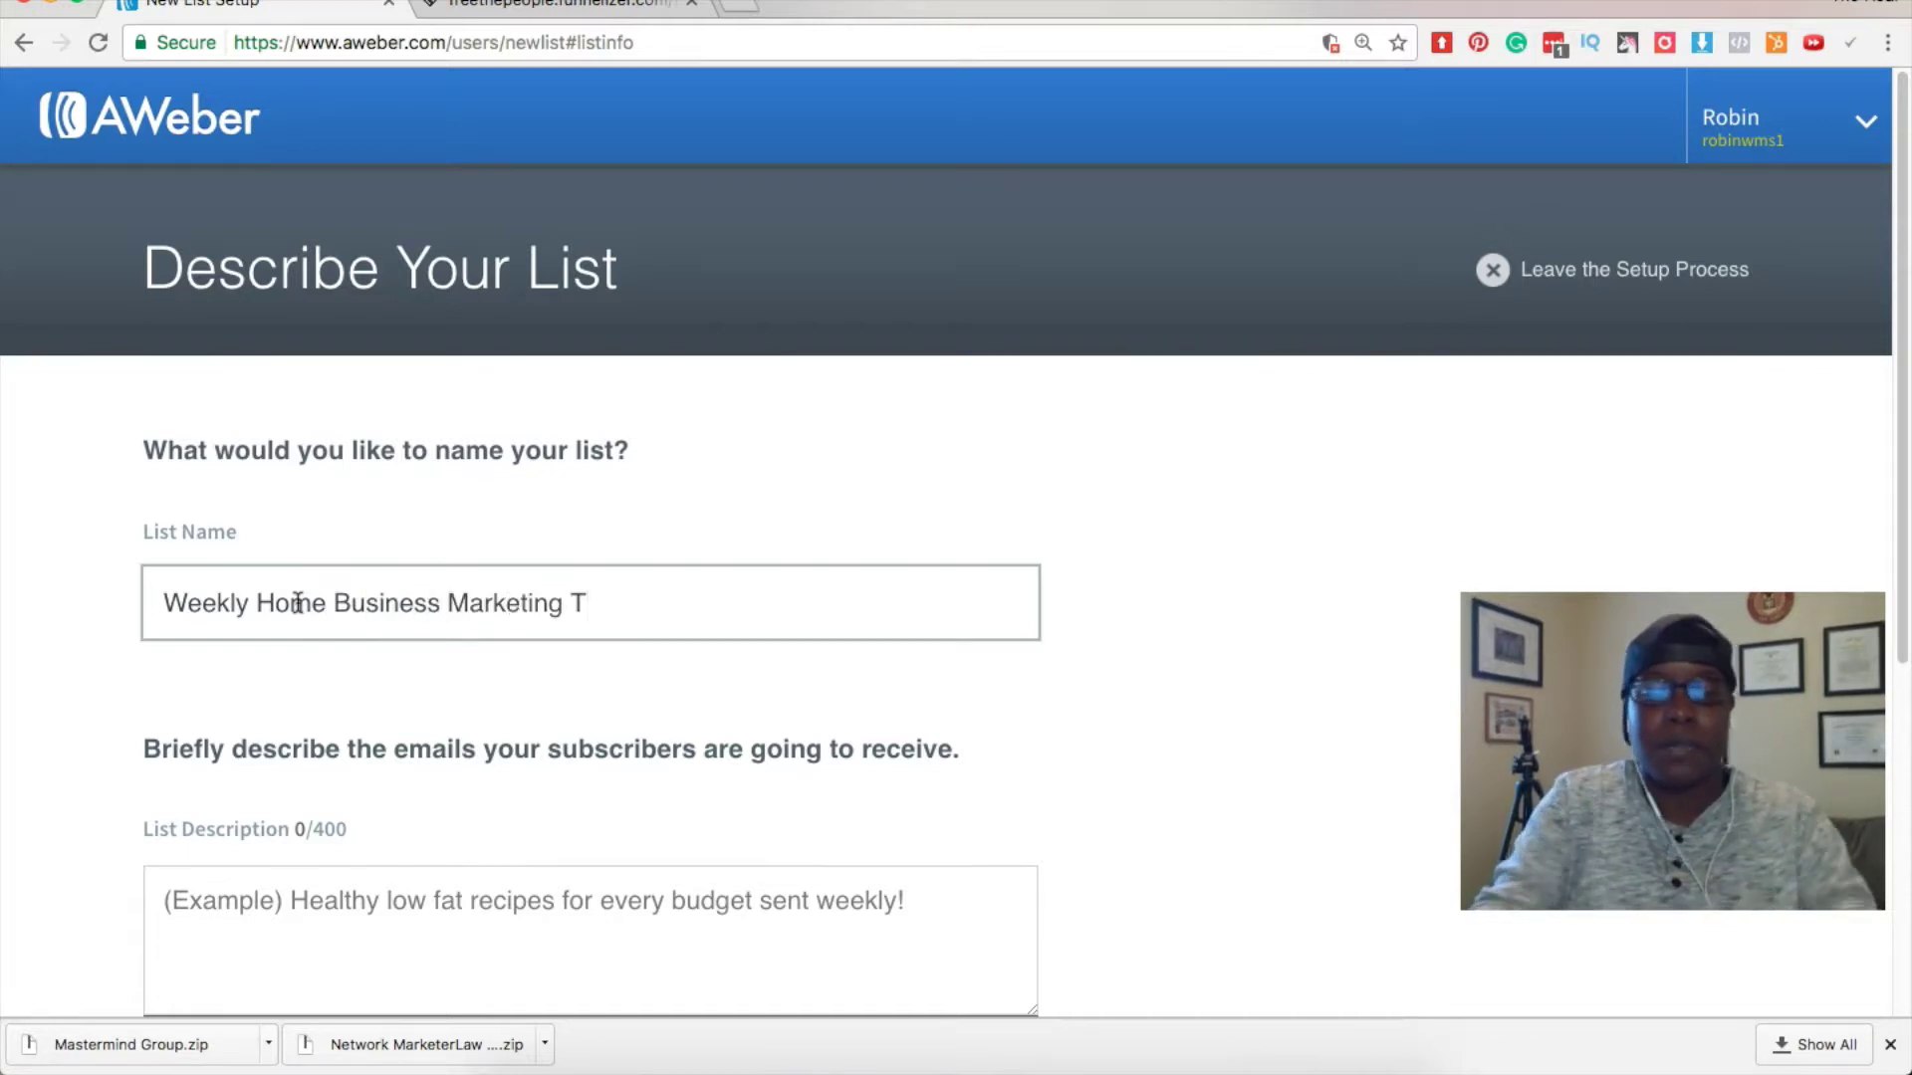
{"action": "key", "text": "BackSpace"}
{"action": "key", "text": "BackSpace"}
{"action": "key", "text": "BackSpace"}
{"action": "key", "text": "BackSpace"}
{"action": "key", "text": "BackSpace"}
{"action": "key", "text": "BackSpace"}
{"action": "key", "text": "BackSpace"}
{"action": "key", "text": "BackSpace"}
{"action": "key", "text": "BackSpace"}
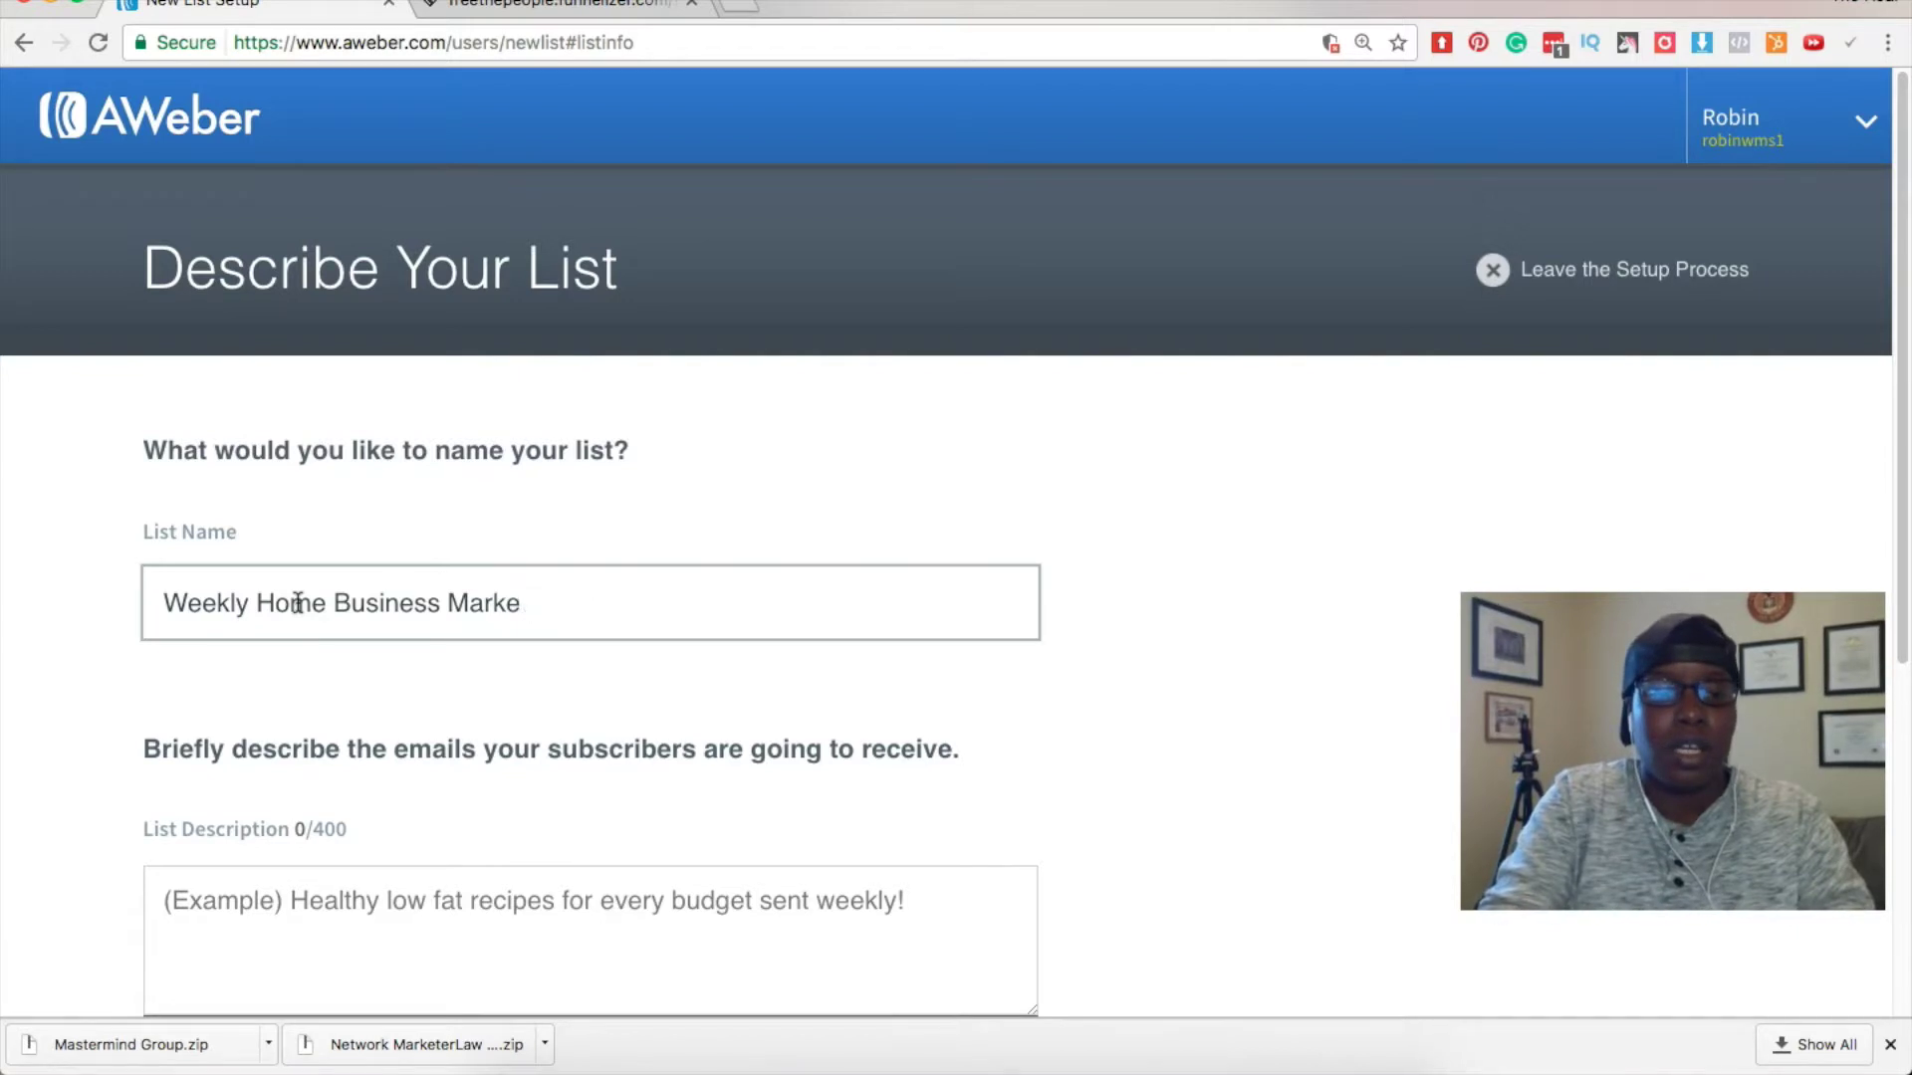
{"action": "key", "text": "BackSpace"}
{"action": "key", "text": "BackSpace"}
{"action": "key", "text": "BackSpace"}
{"action": "key", "text": "BackSpace"}
{"action": "key", "text": "BackSpace"}
{"action": "key", "text": "BackSpace"}
{"action": "key", "text": "BackSpace"}
{"action": "key", "text": "BackSpace"}
{"action": "key", "text": "BackSpace"}
{"action": "key", "text": "BackSpace"}
{"action": "key", "text": "BackSpace"}
{"action": "key", "text": "BackSpace"}
{"action": "key", "text": "BackSpace"}
{"action": "key", "text": "BackSpace"}
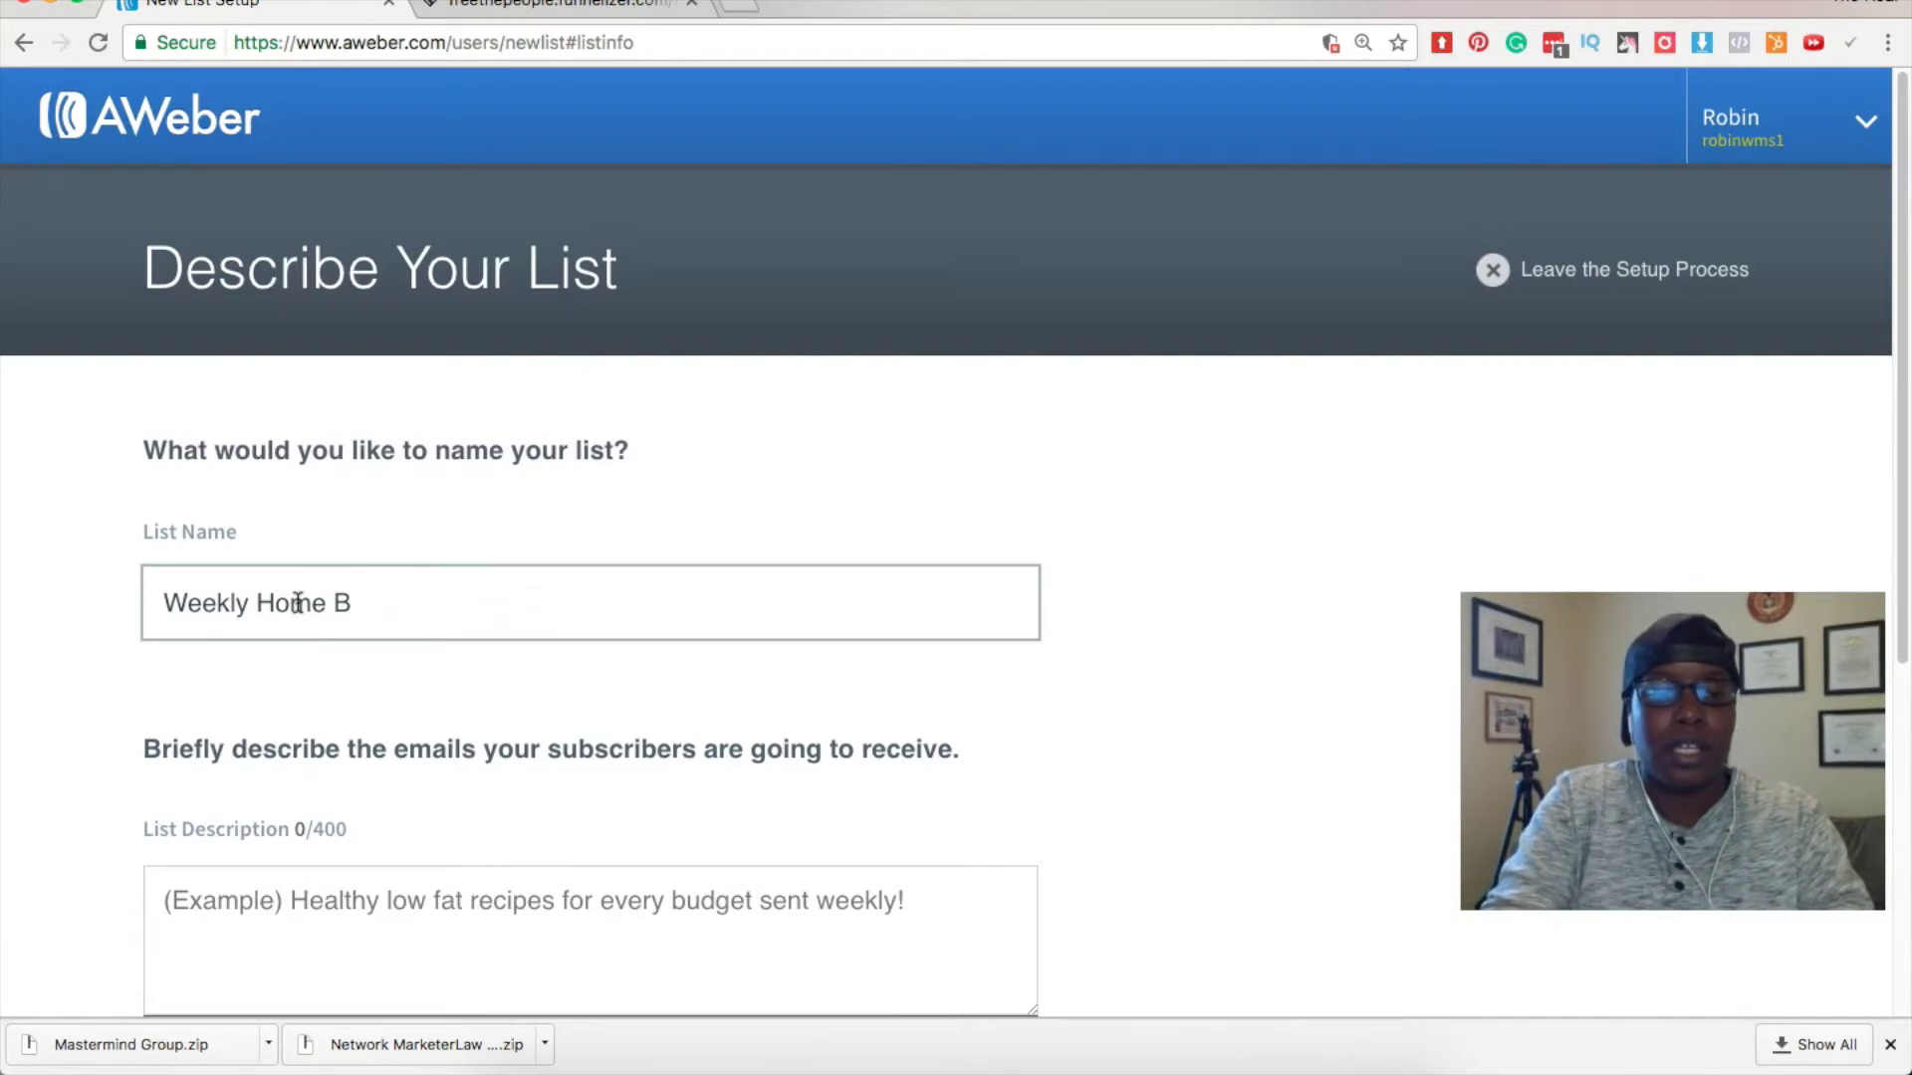
{"action": "key", "text": "BackSpace"}
{"action": "key", "text": "BackSpace"}
{"action": "type", "text": "INter"}
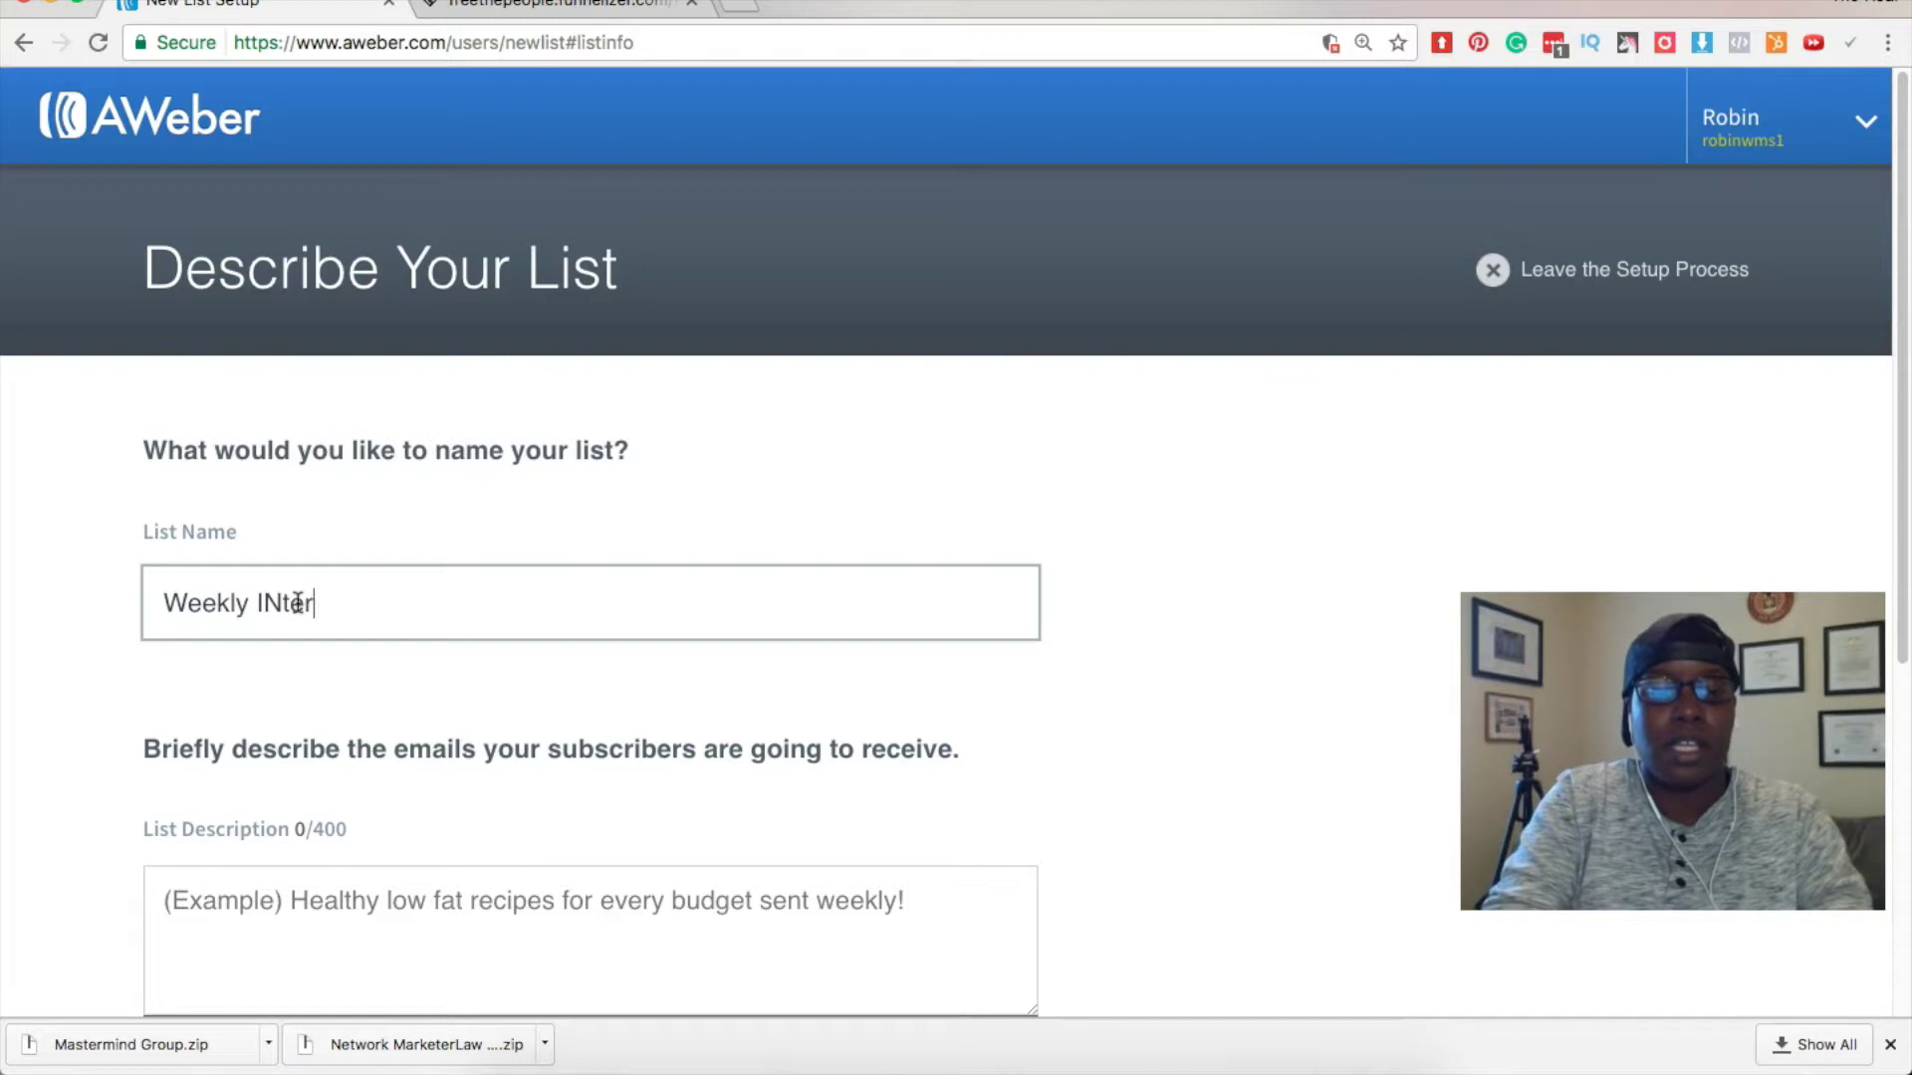
{"action": "key", "text": "BackSpace"}
{"action": "key", "text": "BackSpace"}
{"action": "key", "text": "BackSpace"}
{"action": "key", "text": "BackSpace"}
{"action": "type", "text": "nte"}
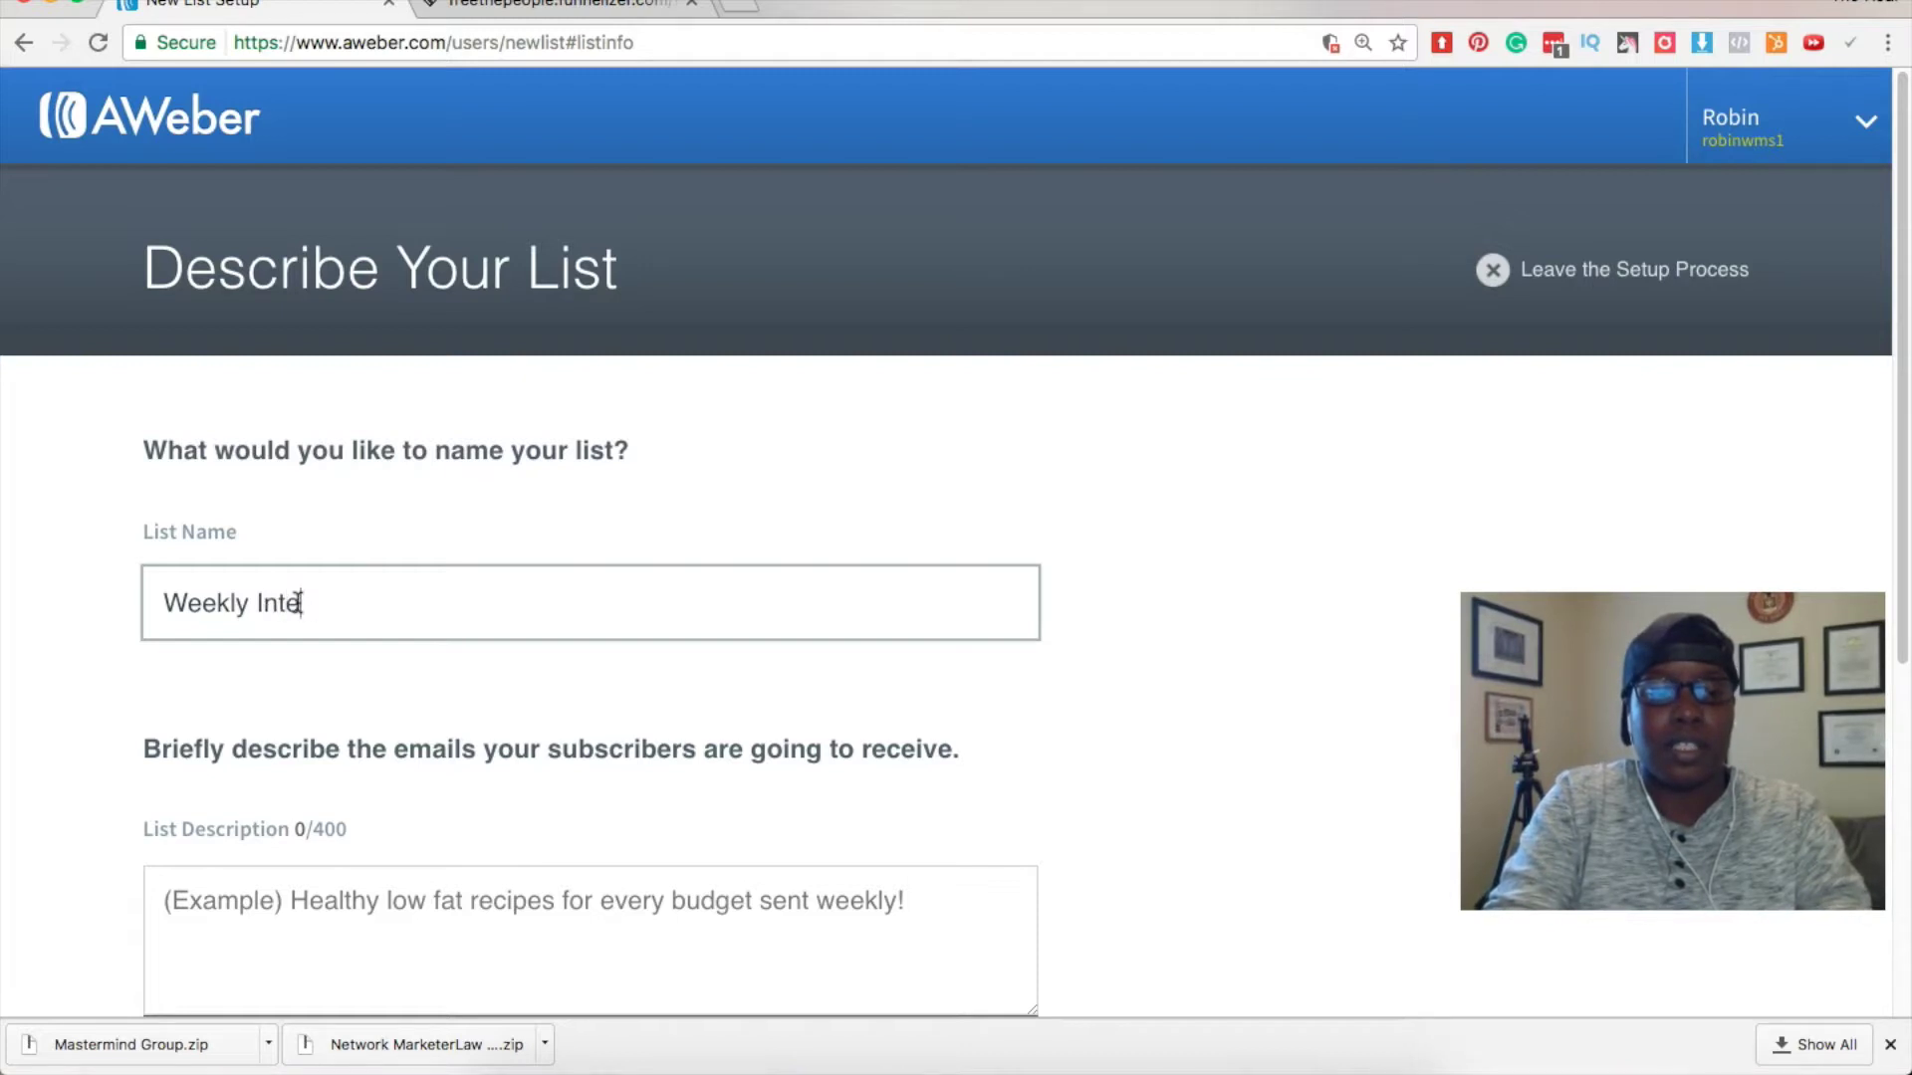
{"action": "type", "text": "rnet Marketing "}
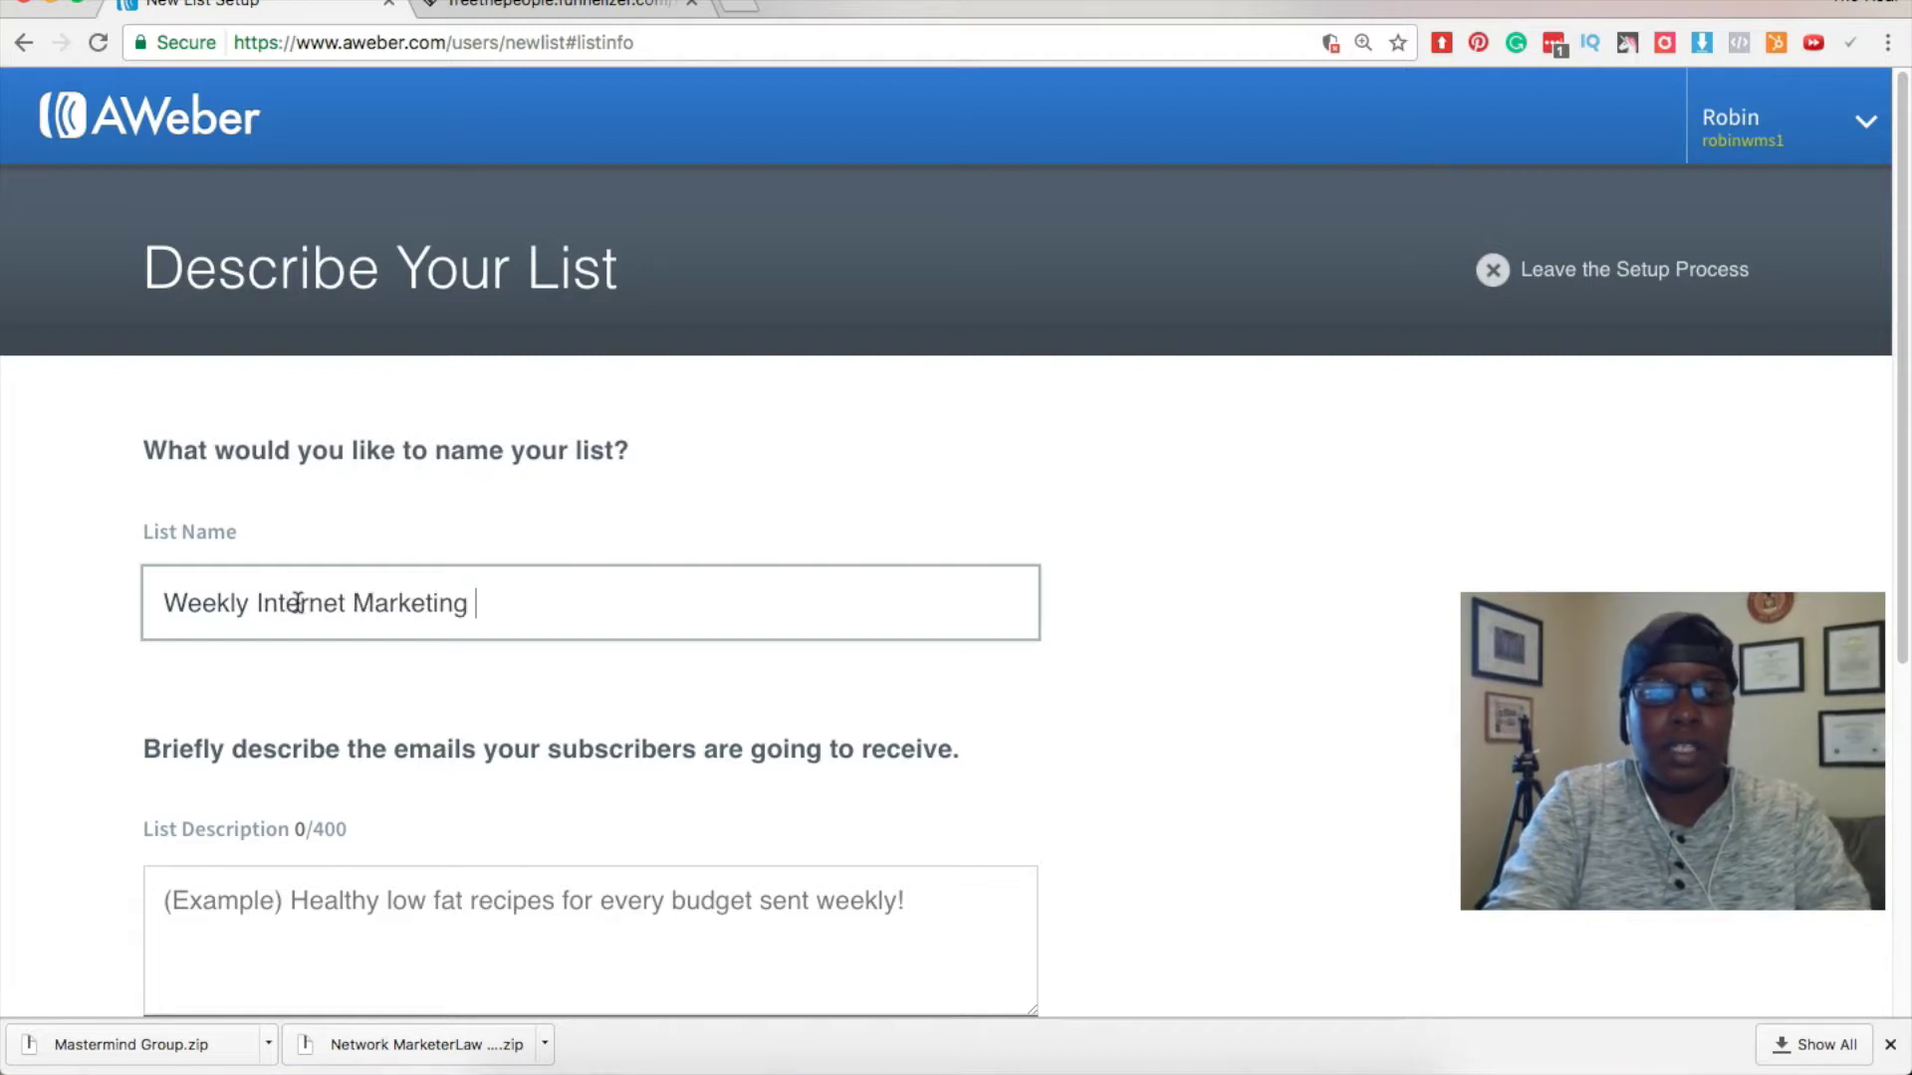
{"action": "type", "text": "TIps"}
{"action": "key", "text": "BackSpace"}
{"action": "key", "text": "BackSpace"}
{"action": "key", "text": "BackSpace"}
{"action": "type", "text": "ips"}
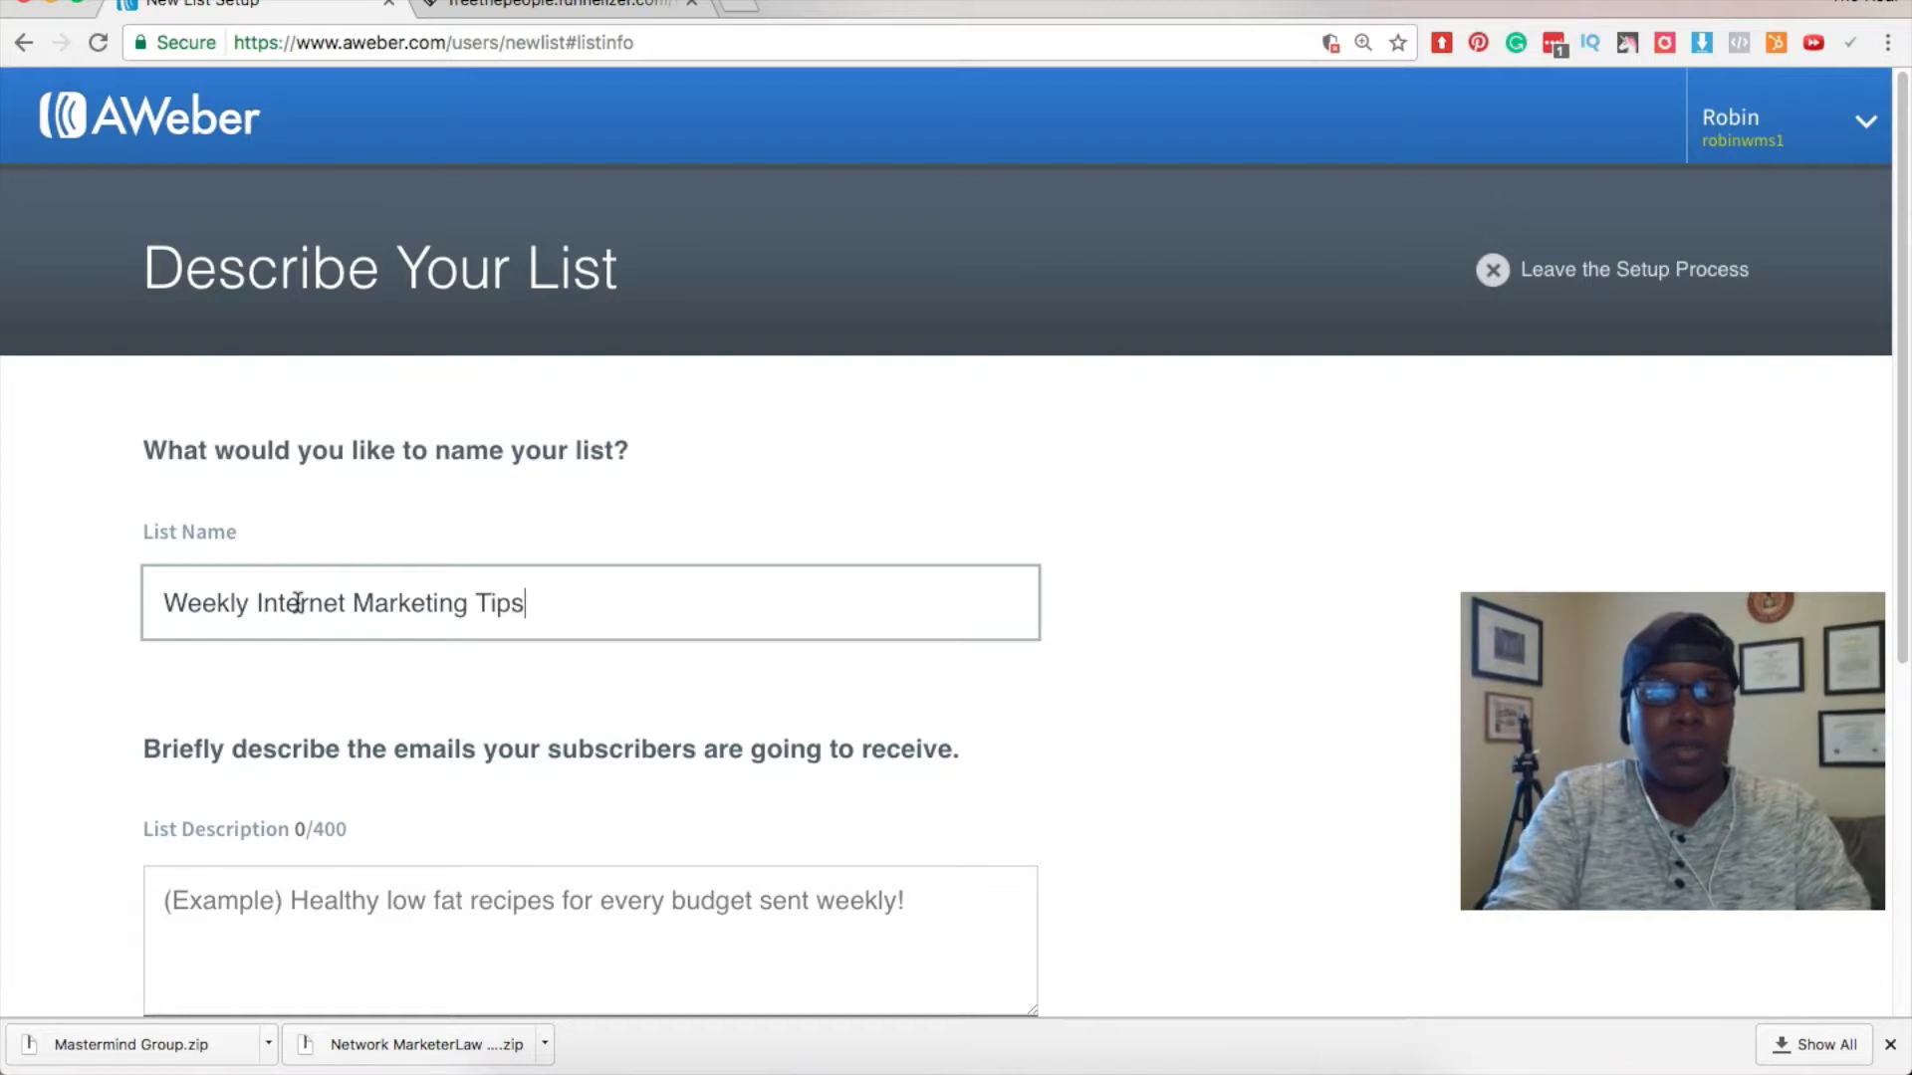
{"action": "scroll", "coordinate": [329, 697], "scroll_direction": "down", "scroll_amount": 2}
{"action": "left_click", "coordinate": [374, 791]}
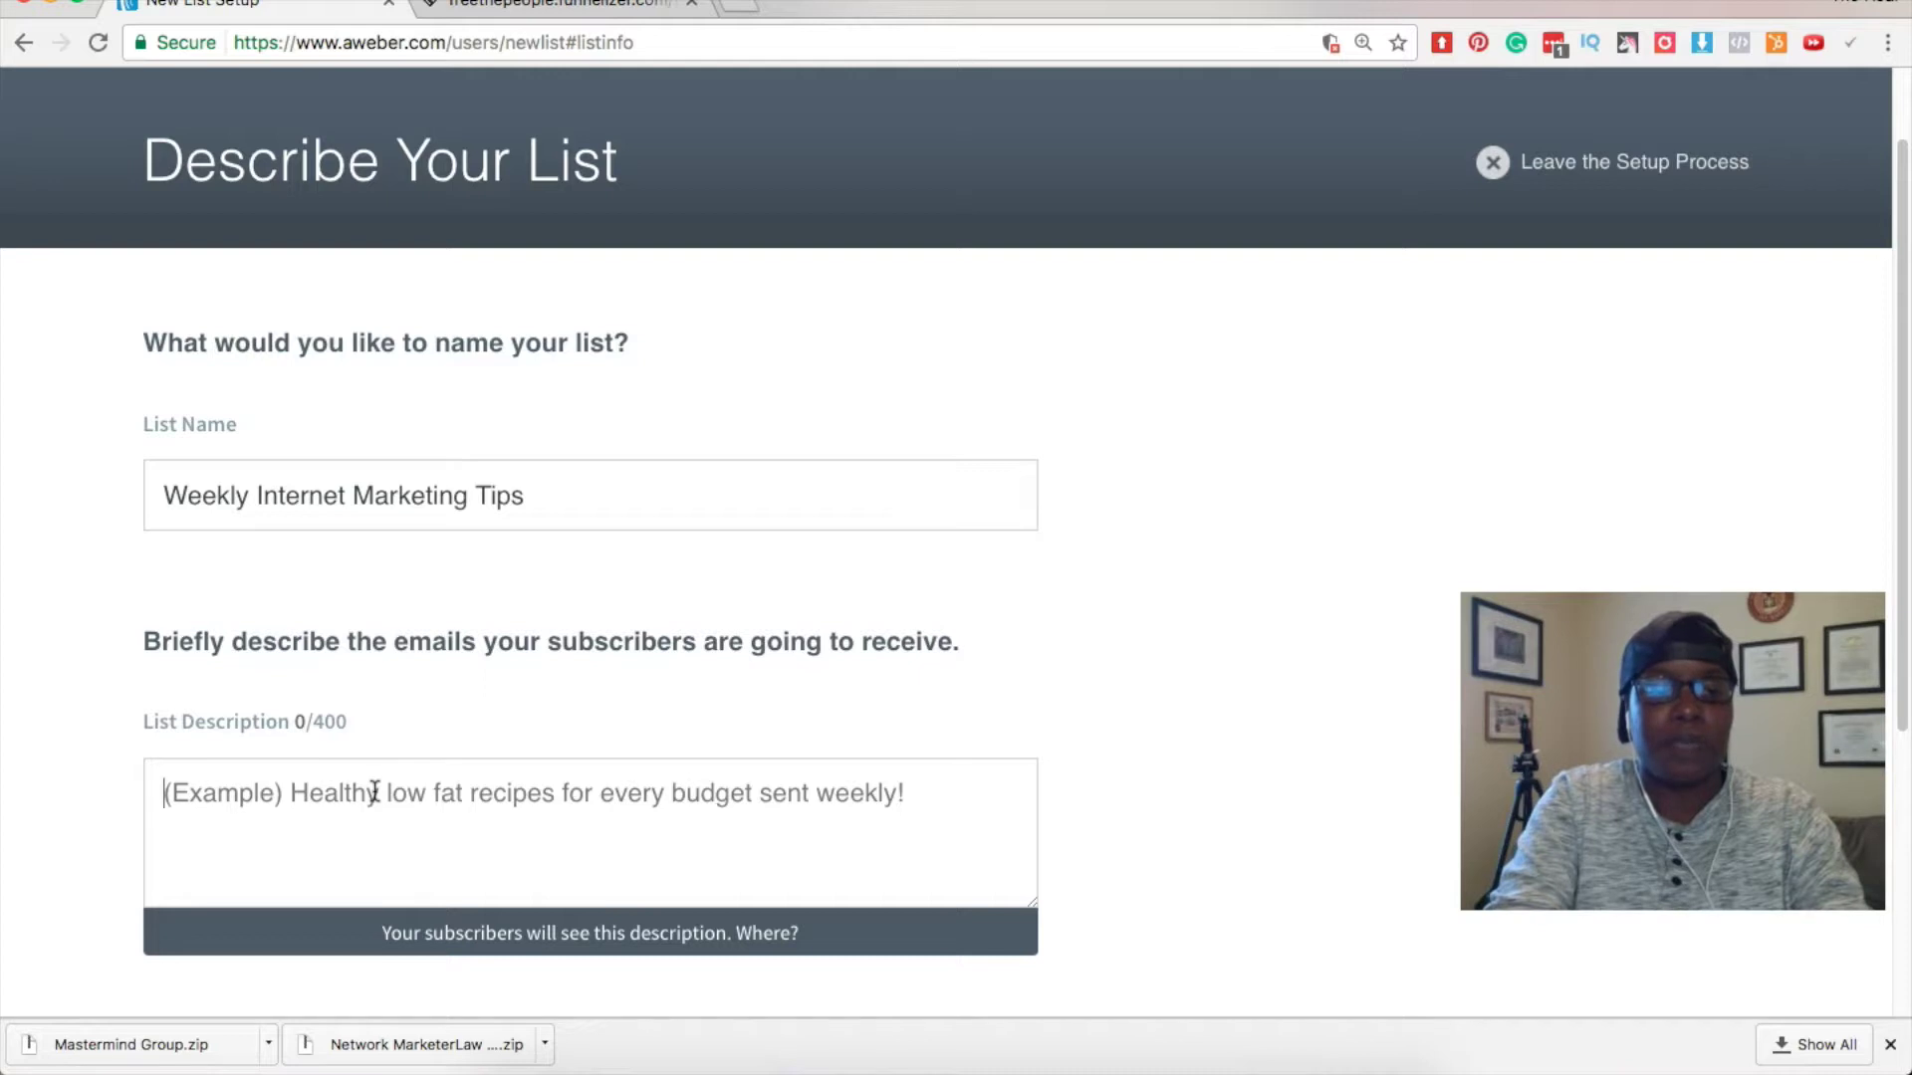
Enter the description 'Here you will find my top Weekly Marketing Tips!' and continue.
{"action": "type", "text": "Here you wil"}
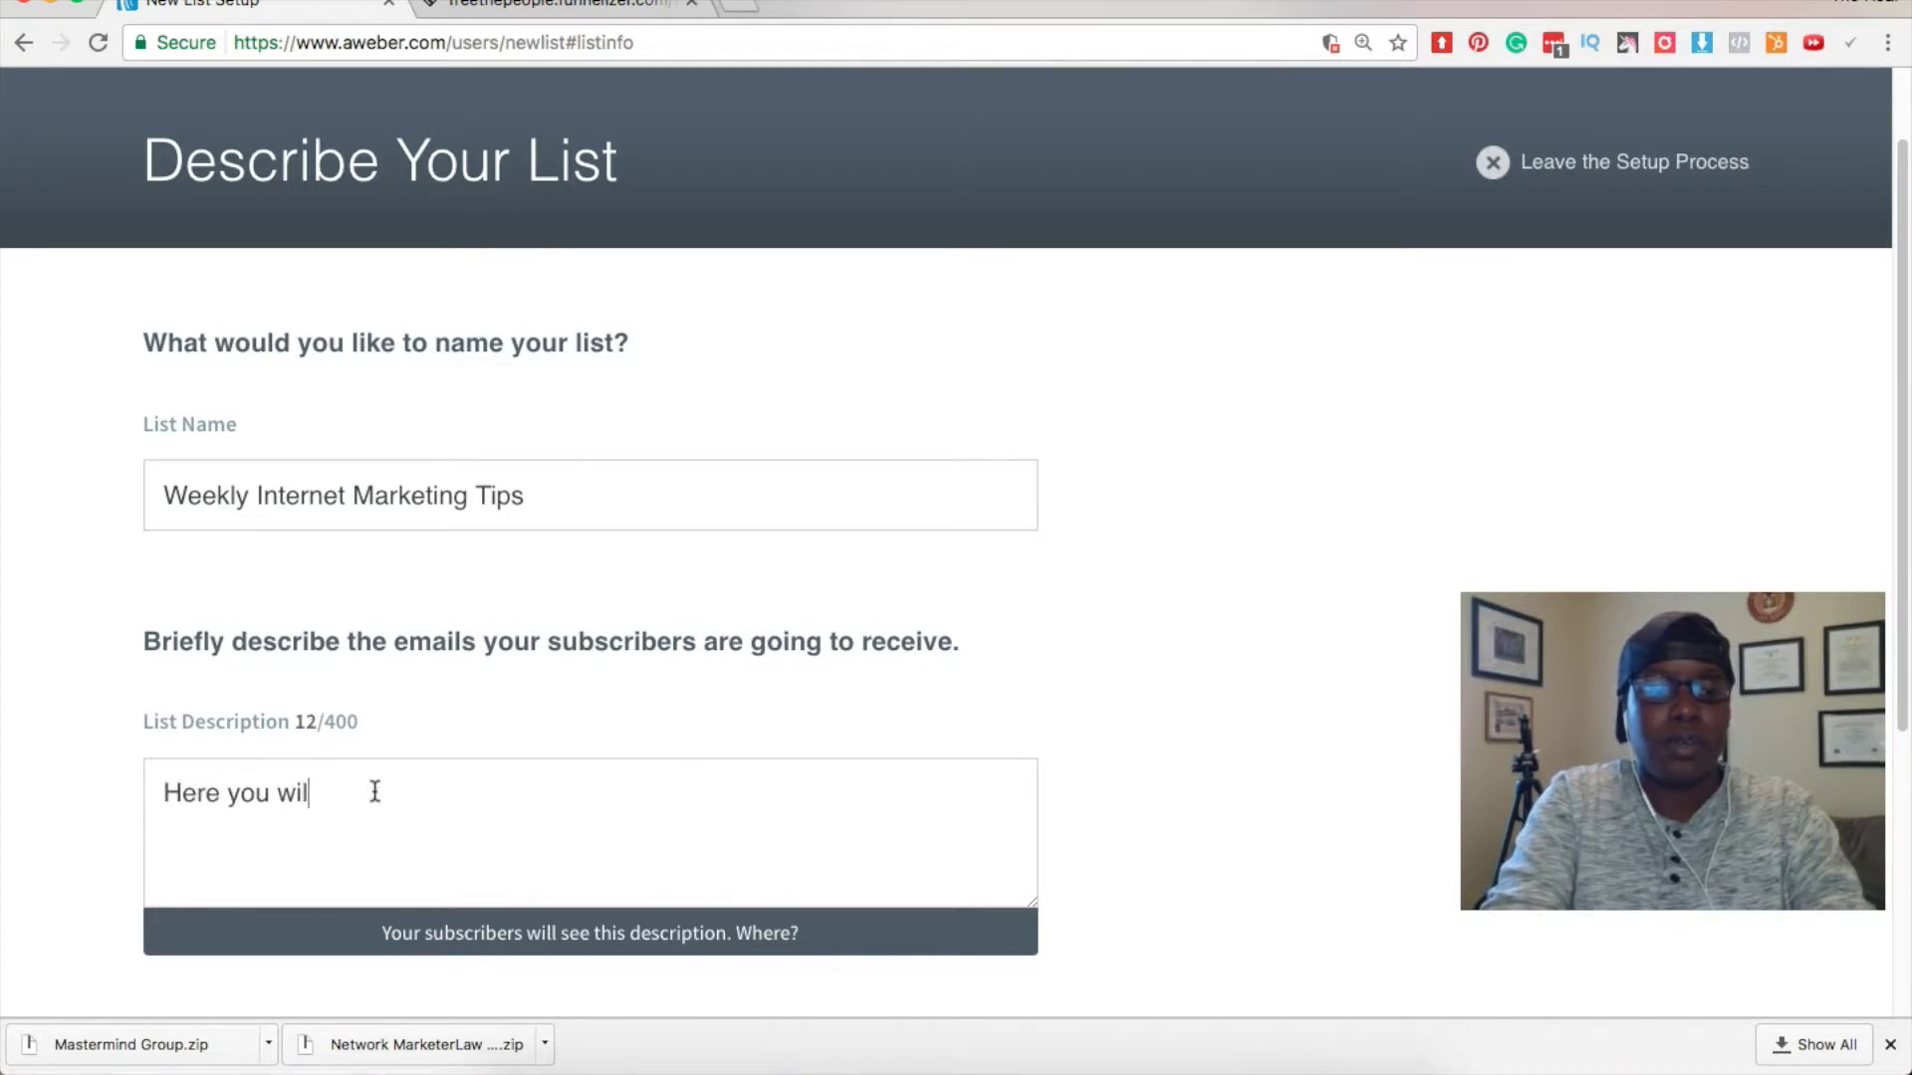
{"action": "type", "text": "l find iny t"}
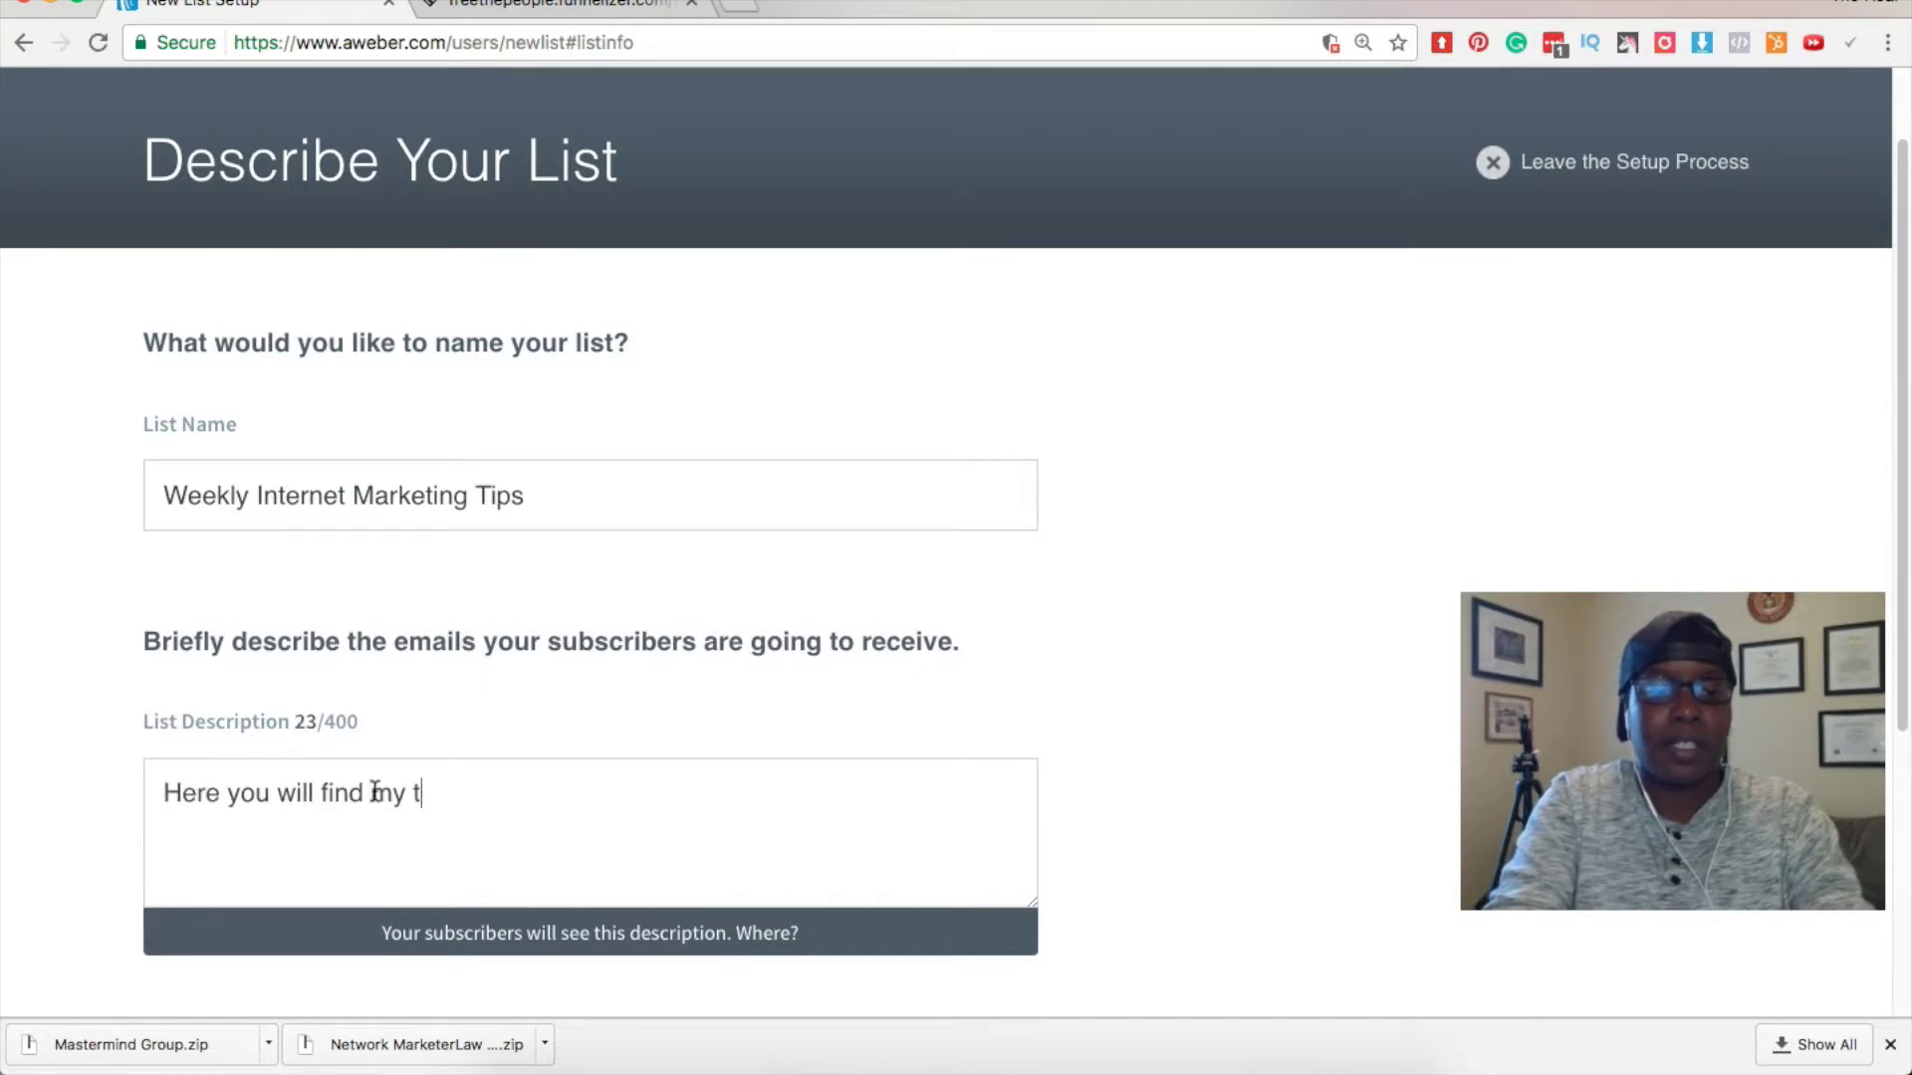
{"action": "type", "text": "op Weekly "}
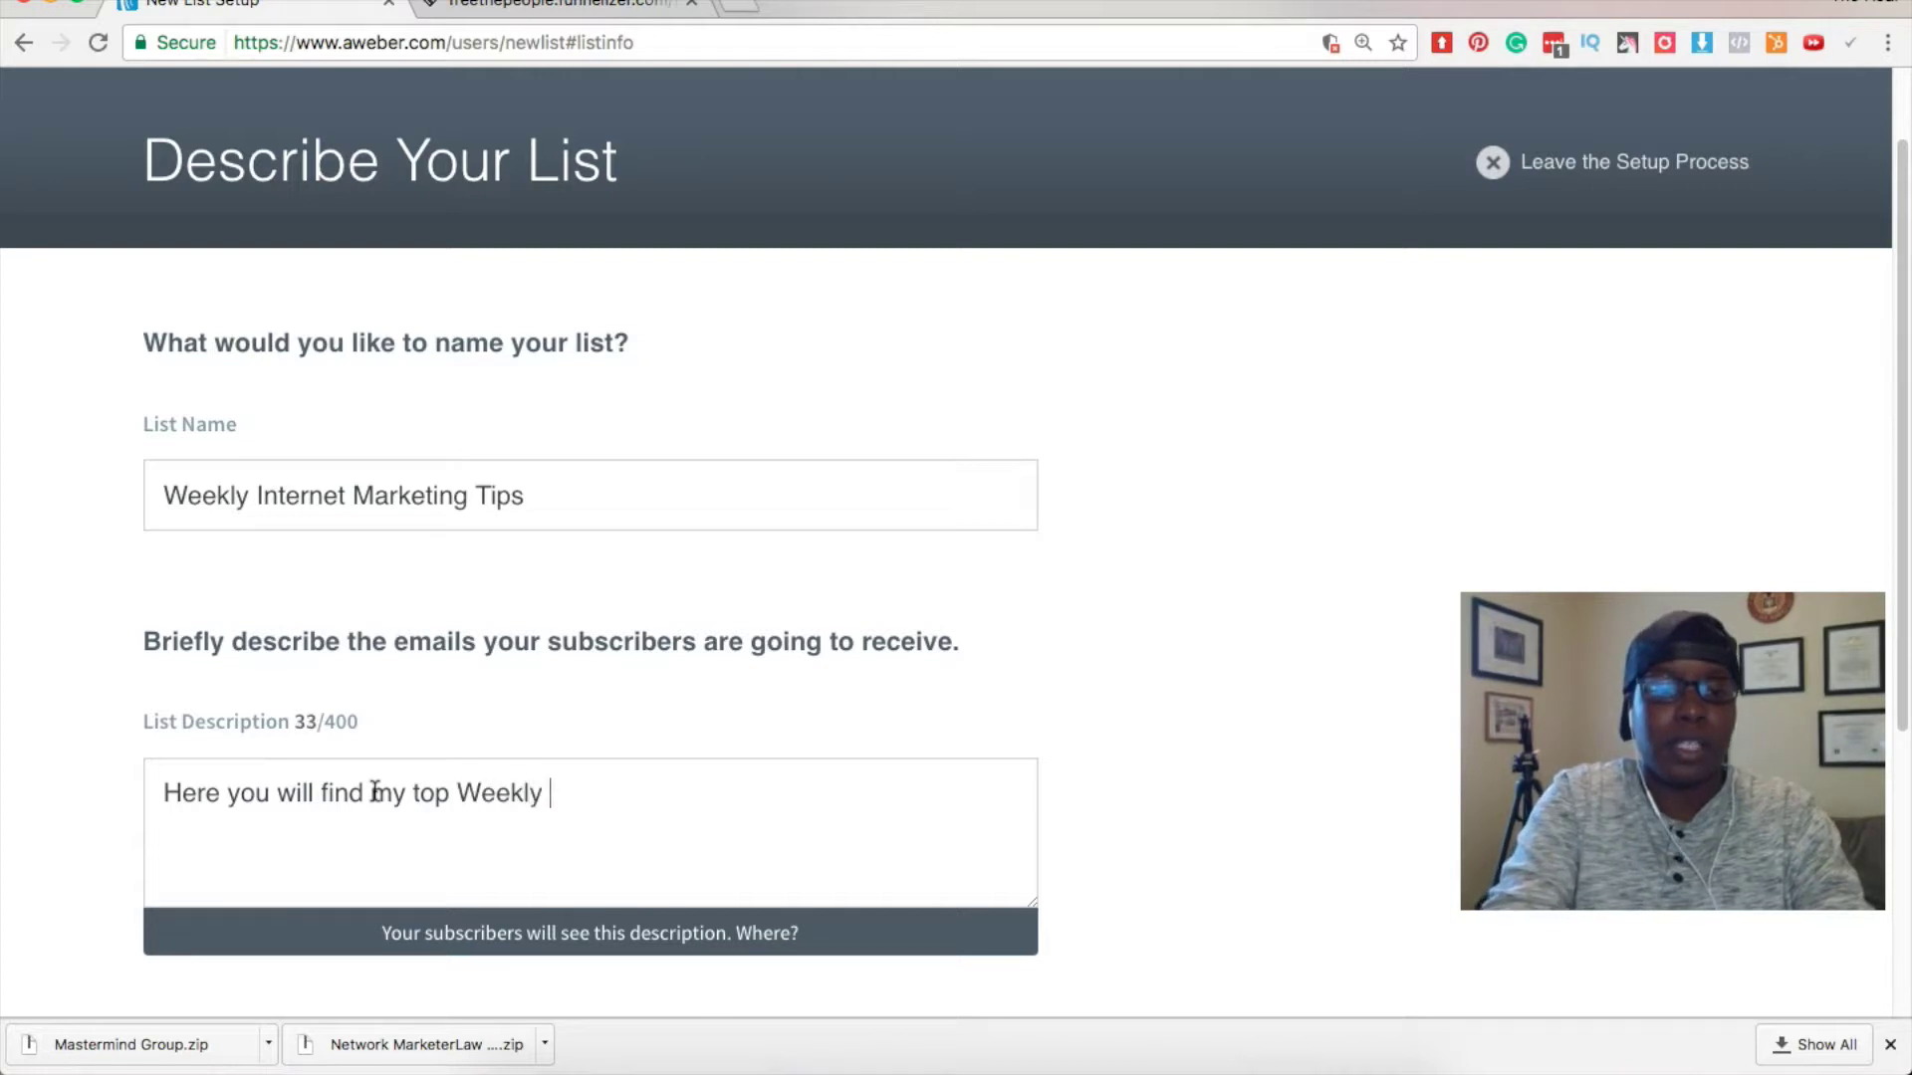
{"action": "type", "text": "Marketing Tips!"}
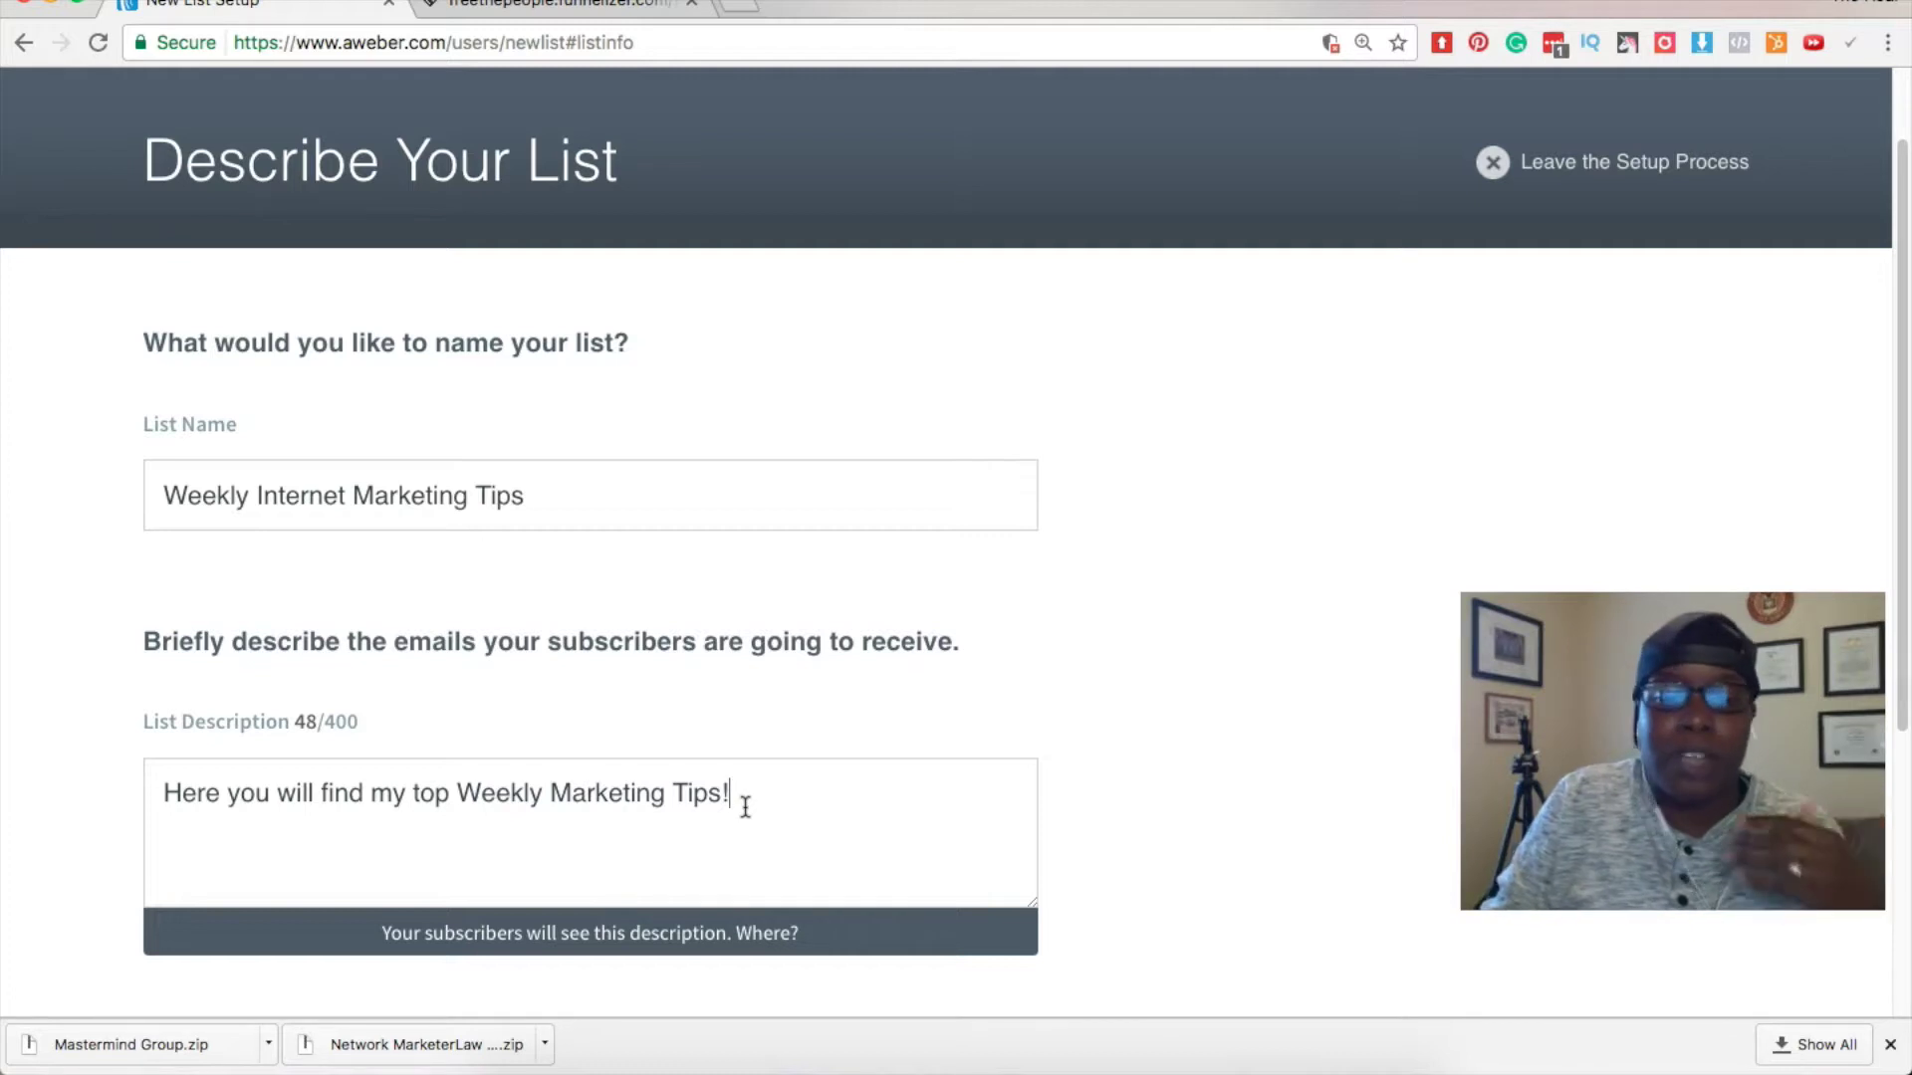
{"action": "scroll", "coordinate": [768, 829], "scroll_direction": "down", "scroll_amount": 5}
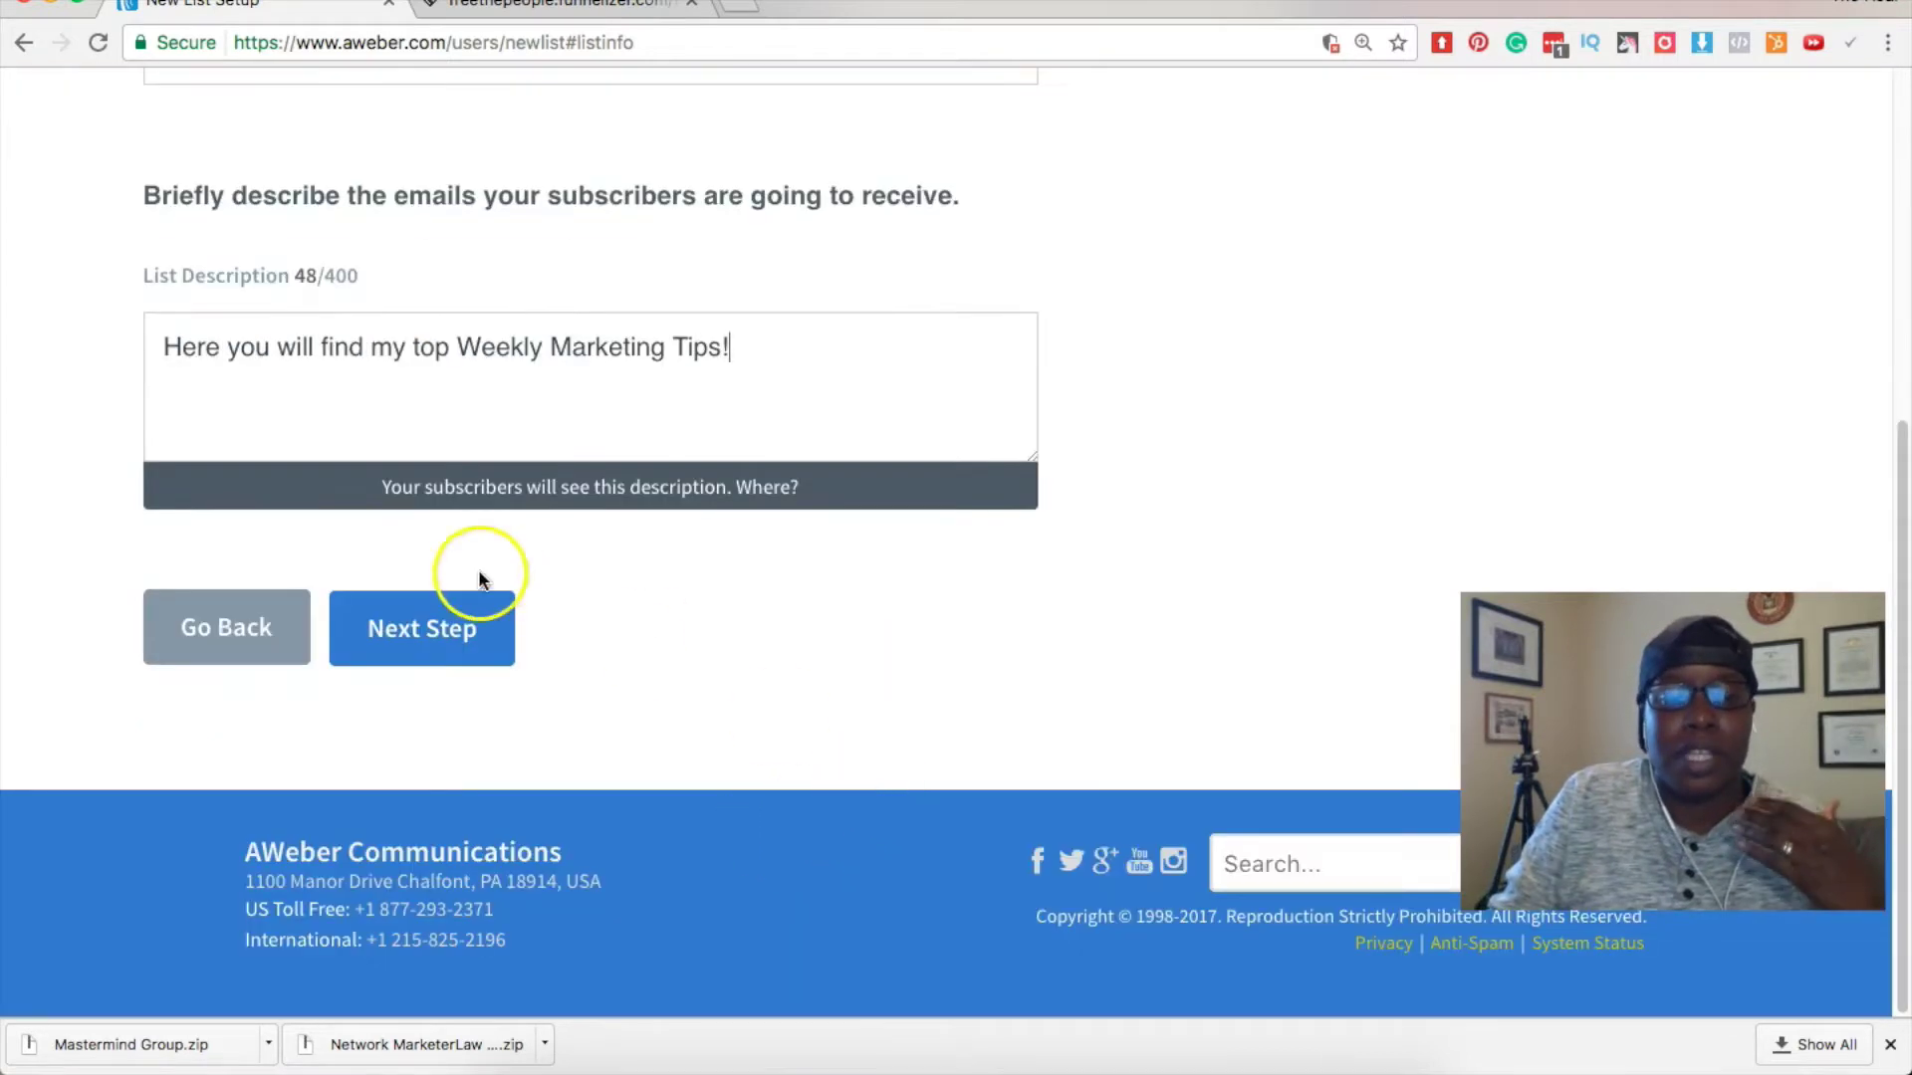
{"action": "left_click", "coordinate": [395, 631]}
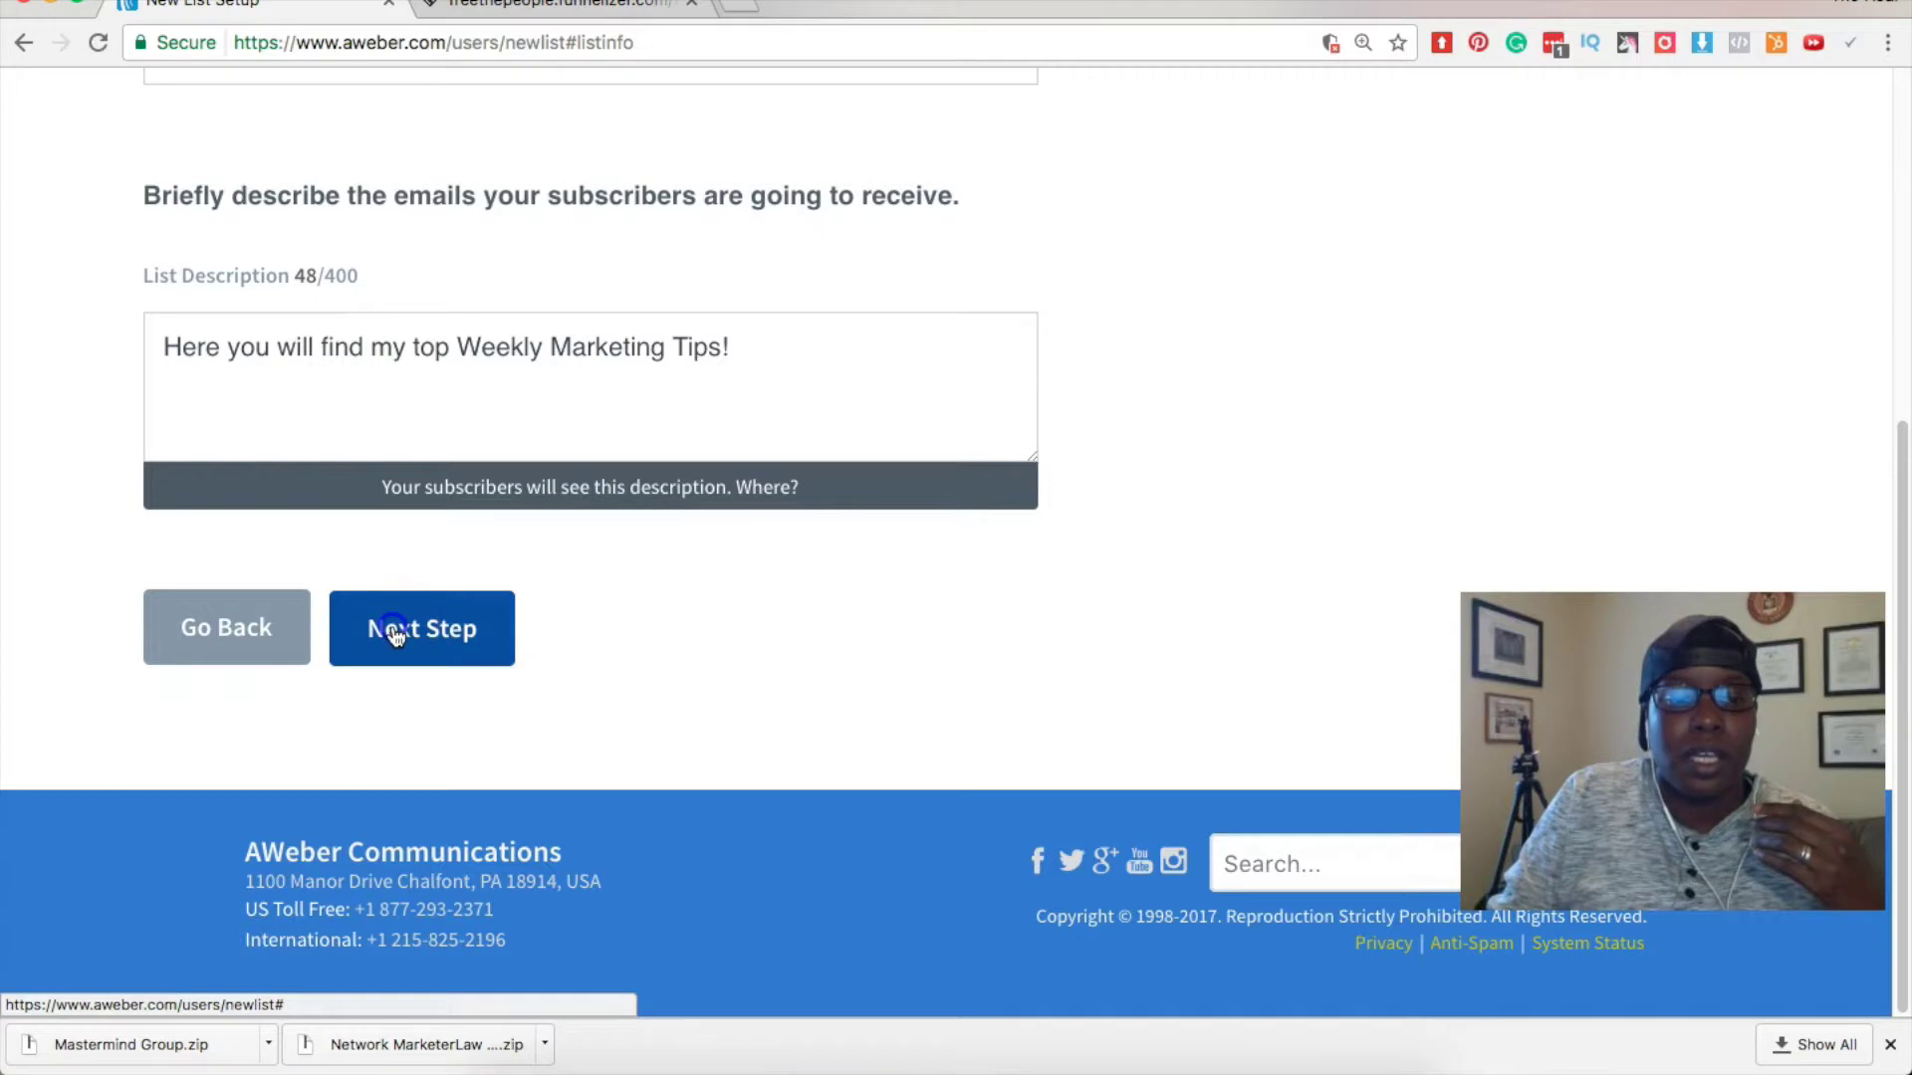
Review the default confirmation email, subject 'Confirm your subscription.', and its message body.
{"action": "scroll", "coordinate": [391, 634], "scroll_direction": "down", "scroll_amount": 2}
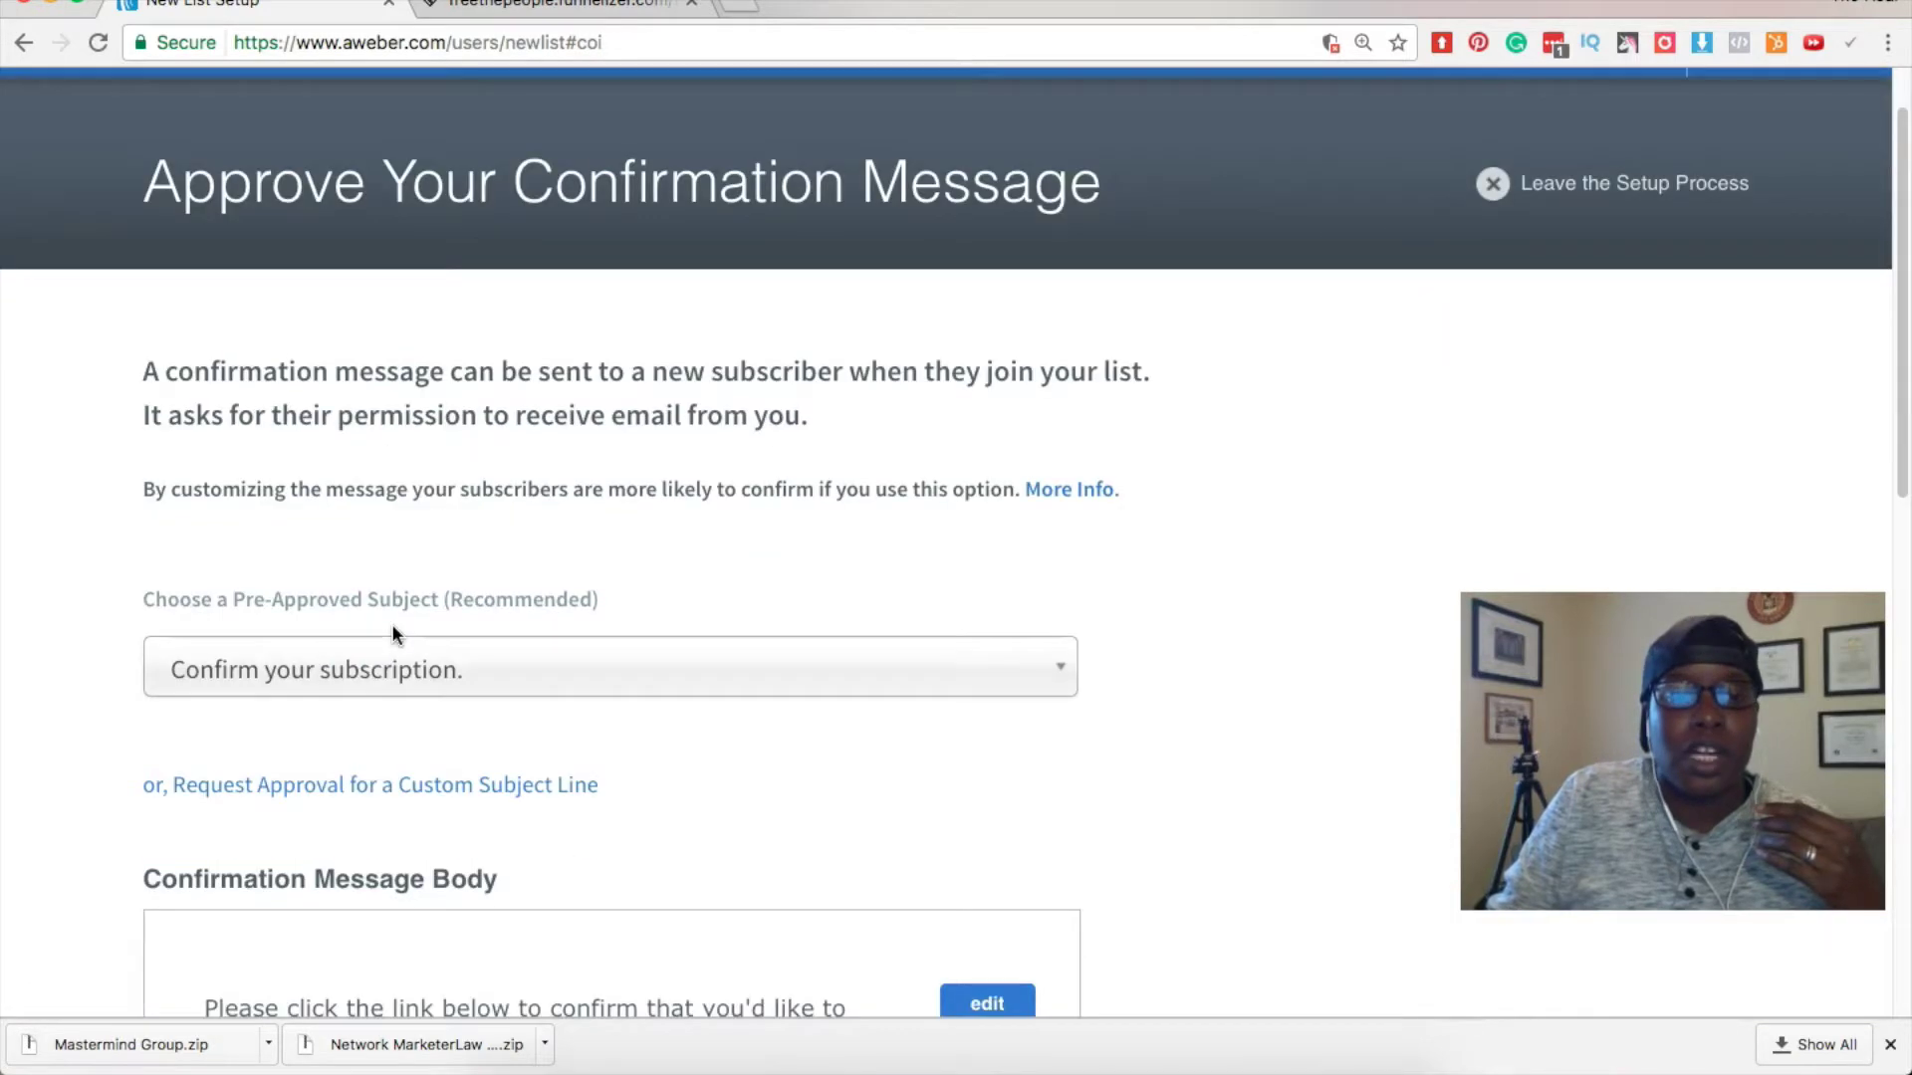
{"action": "scroll", "coordinate": [392, 634], "scroll_direction": "down", "scroll_amount": 1}
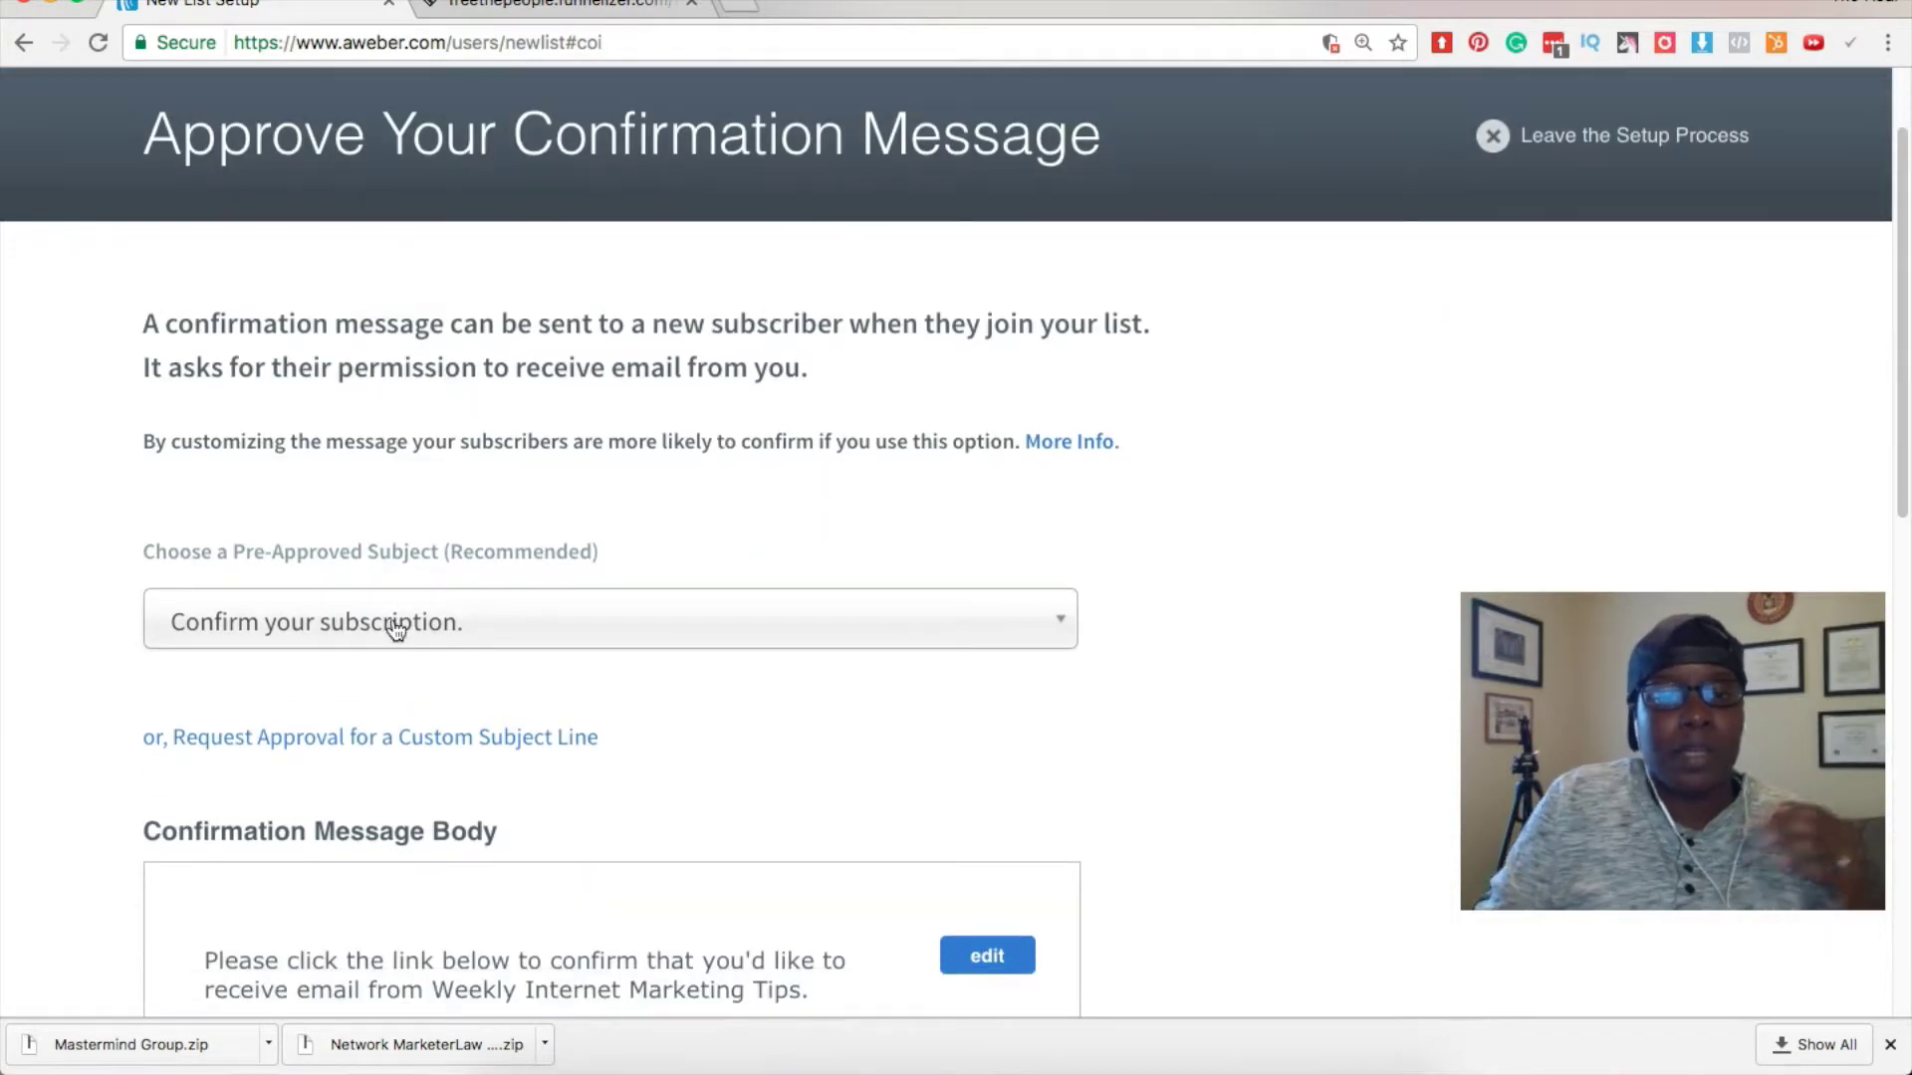
{"action": "left_click", "coordinate": [389, 634]}
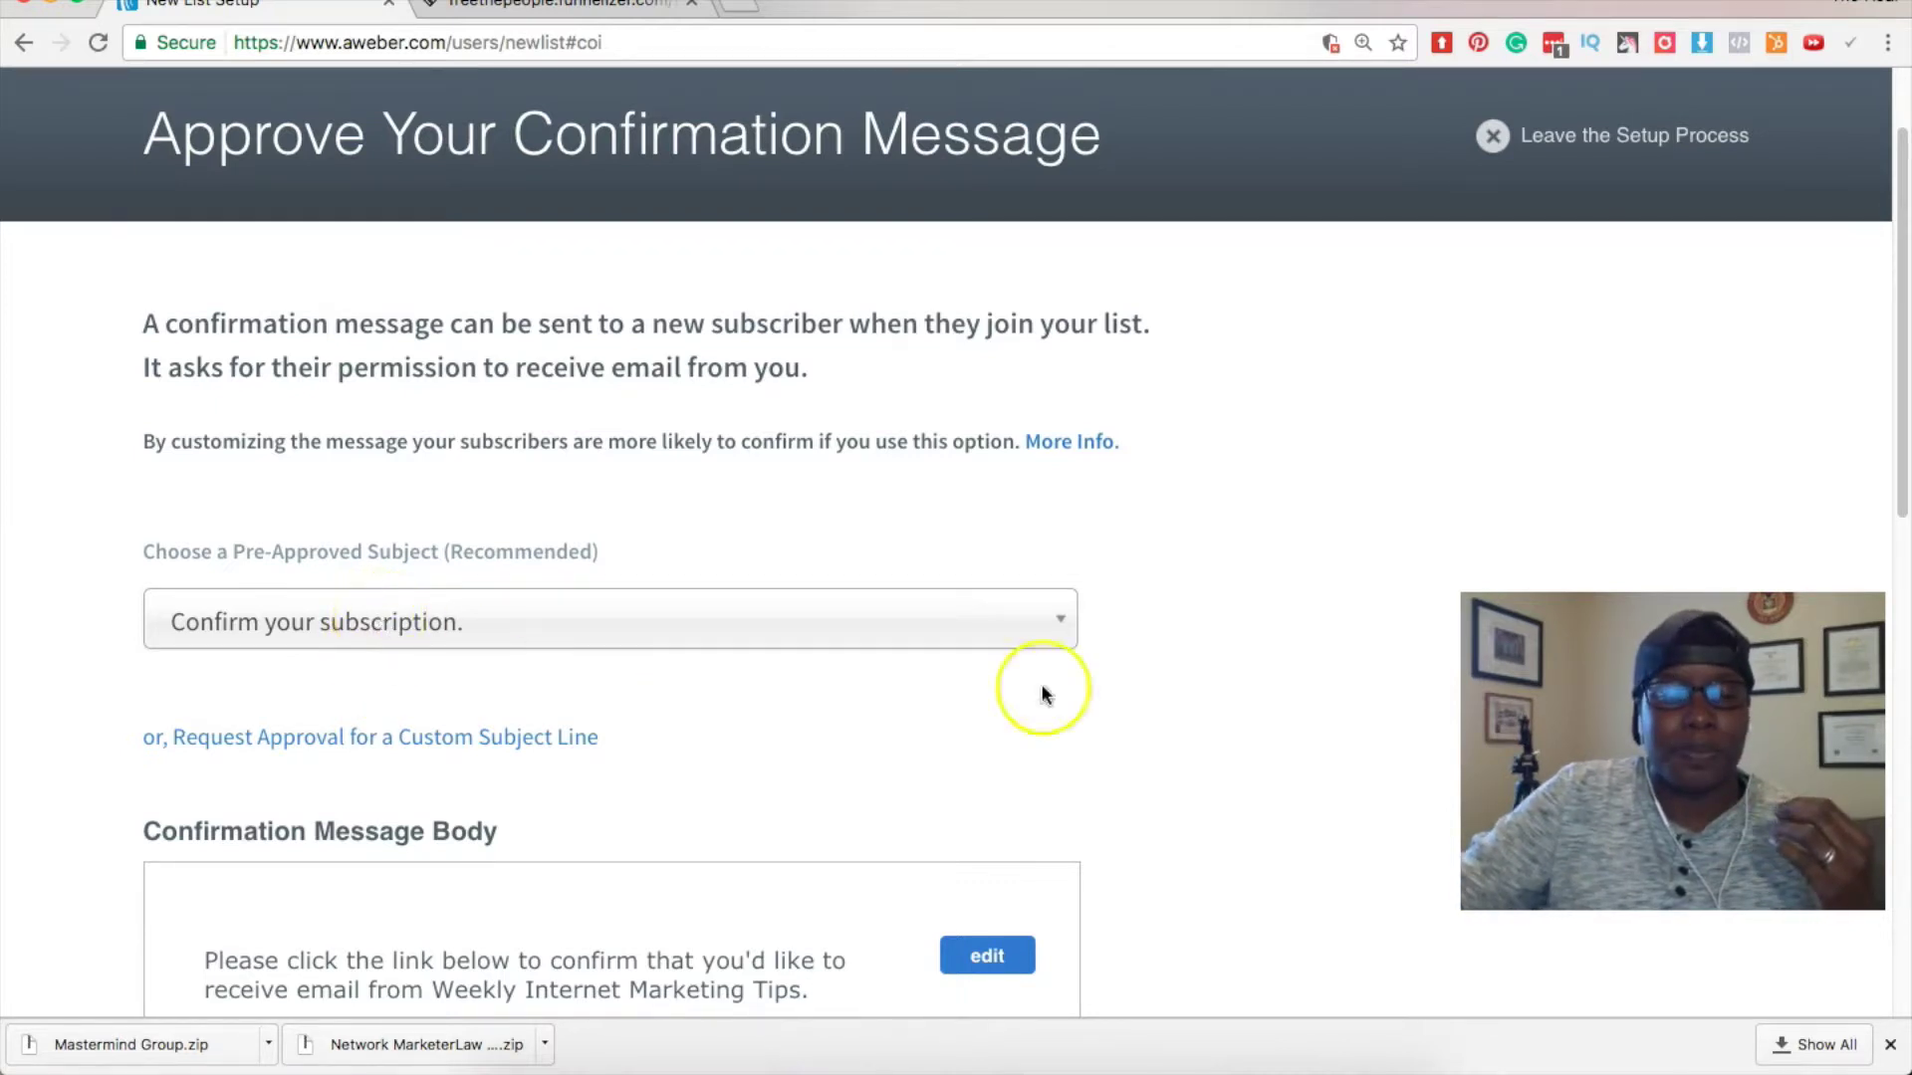
{"action": "scroll", "coordinate": [1241, 607], "scroll_direction": "down", "scroll_amount": 7}
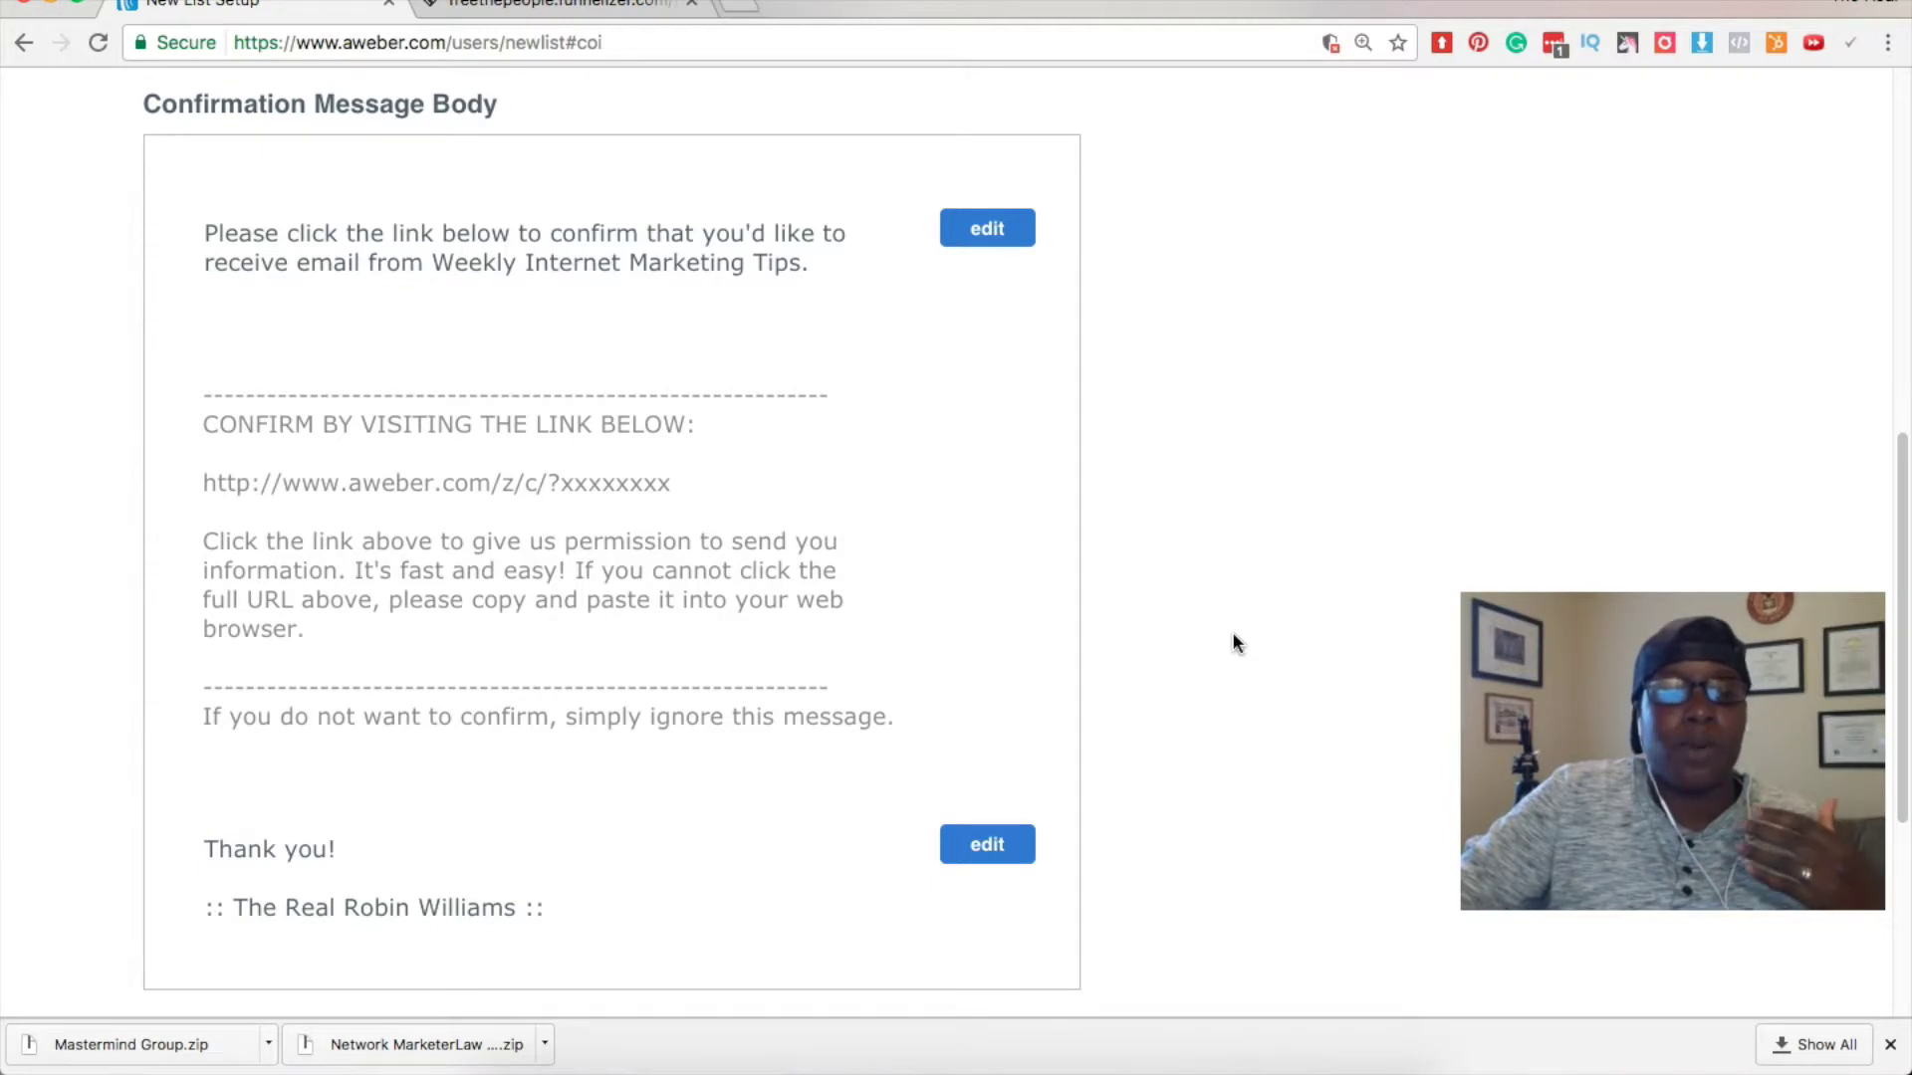
{"action": "scroll", "coordinate": [1233, 634], "scroll_direction": "up", "scroll_amount": 8}
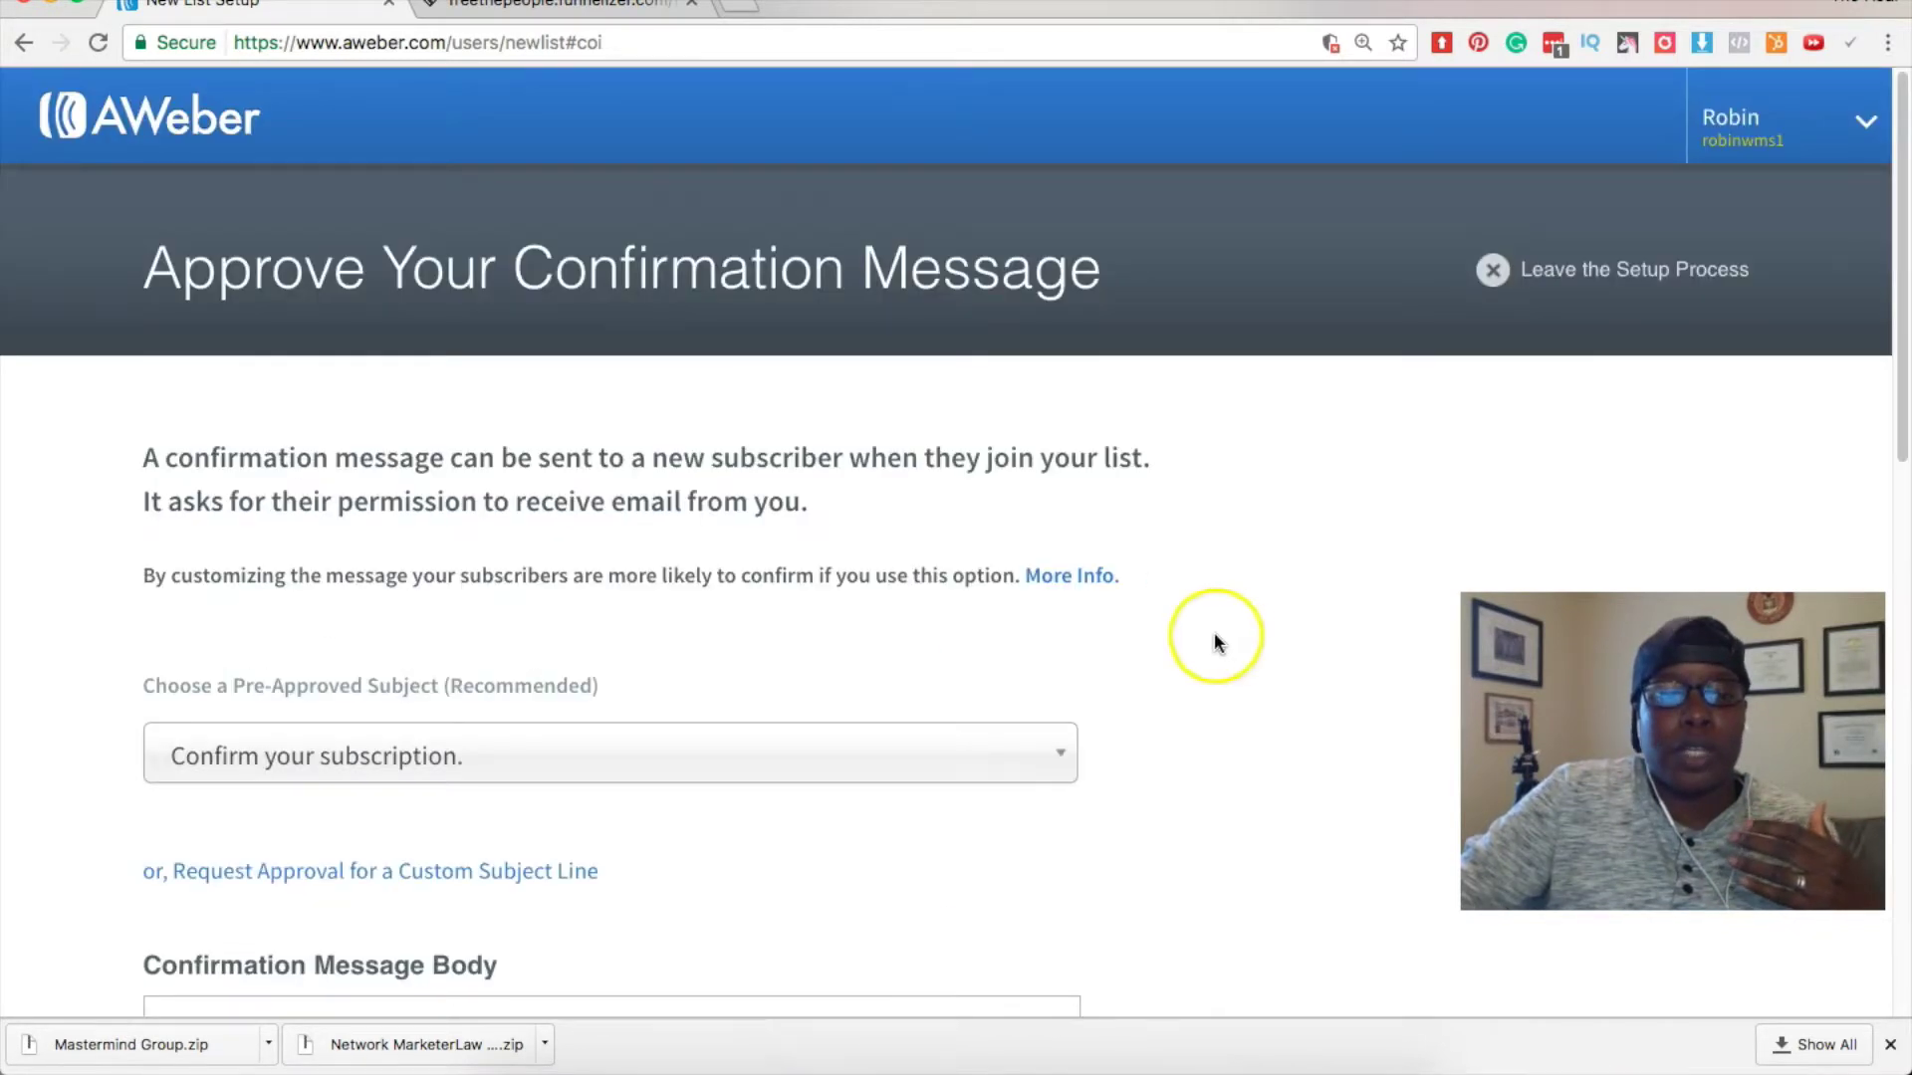
{"action": "scroll", "coordinate": [344, 593], "scroll_direction": "down", "scroll_amount": 10}
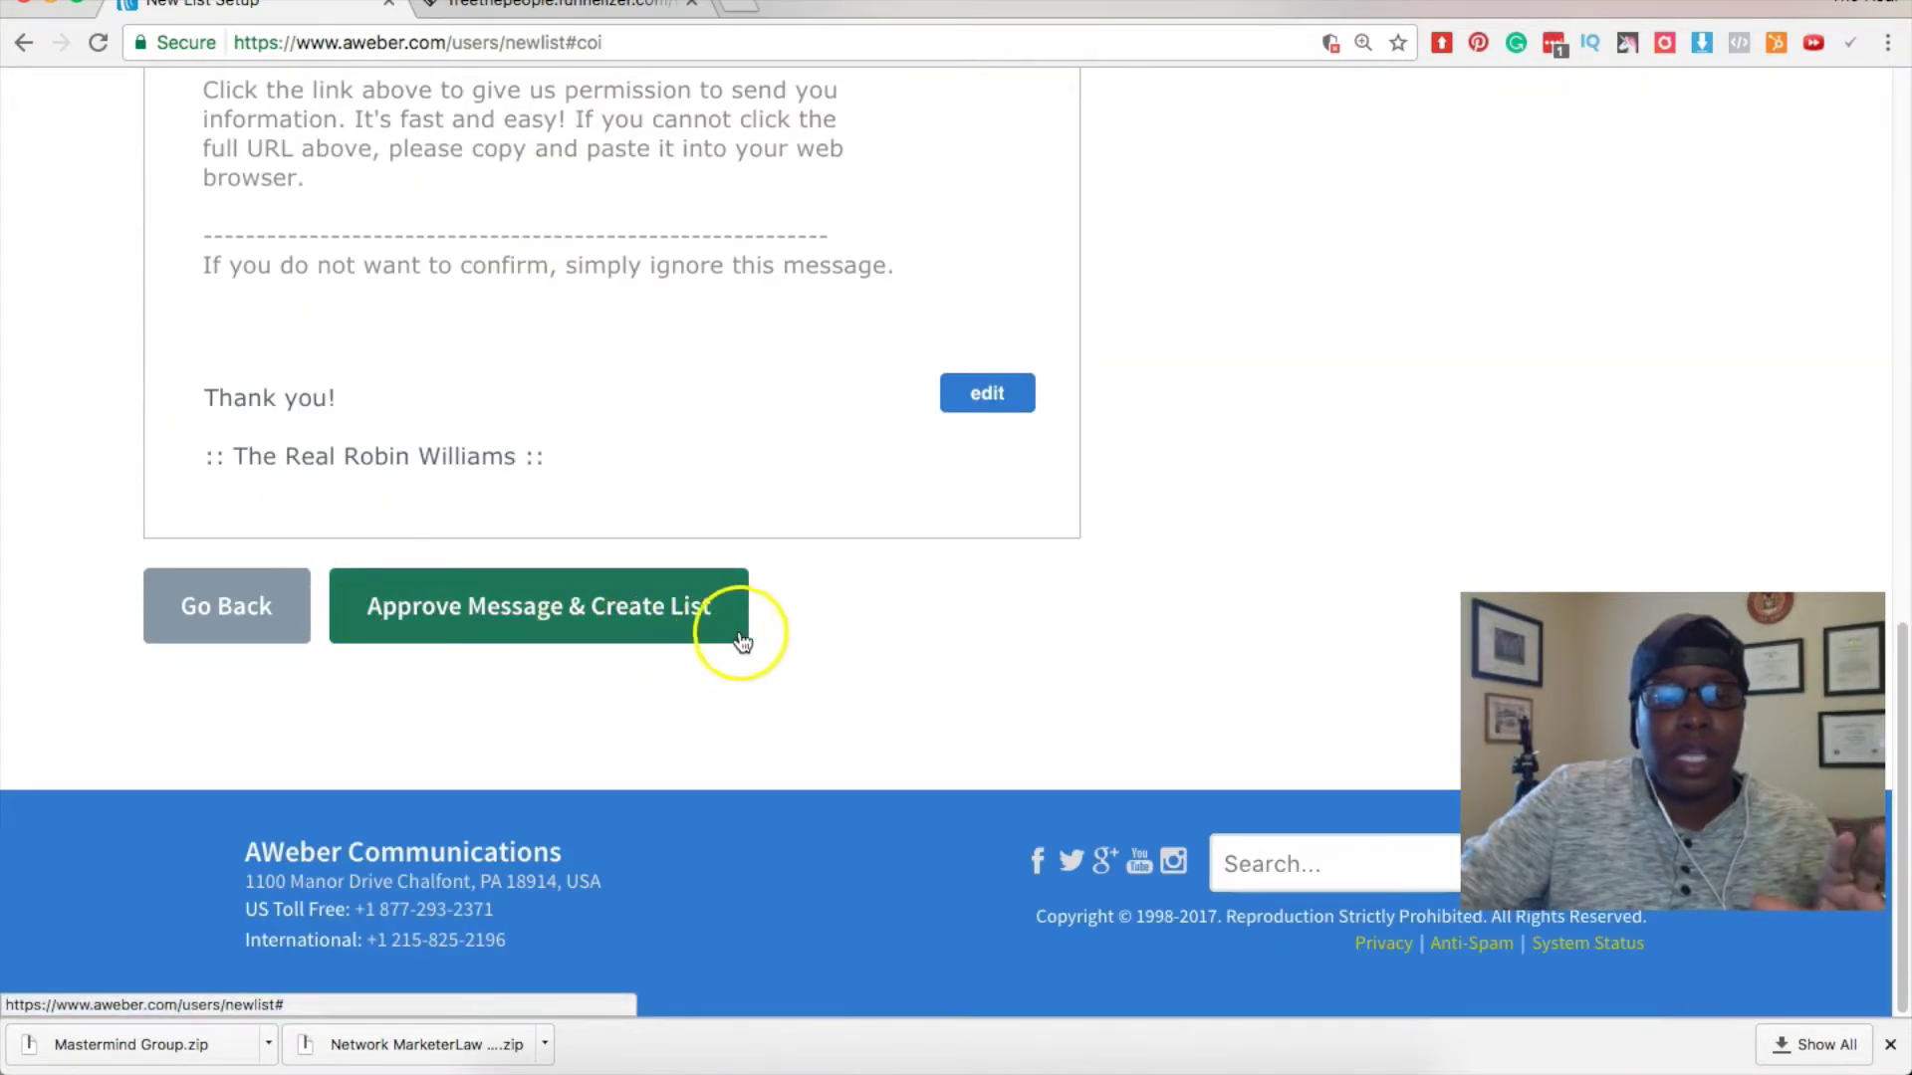
{"action": "scroll", "coordinate": [738, 632], "scroll_direction": "up", "scroll_amount": 10}
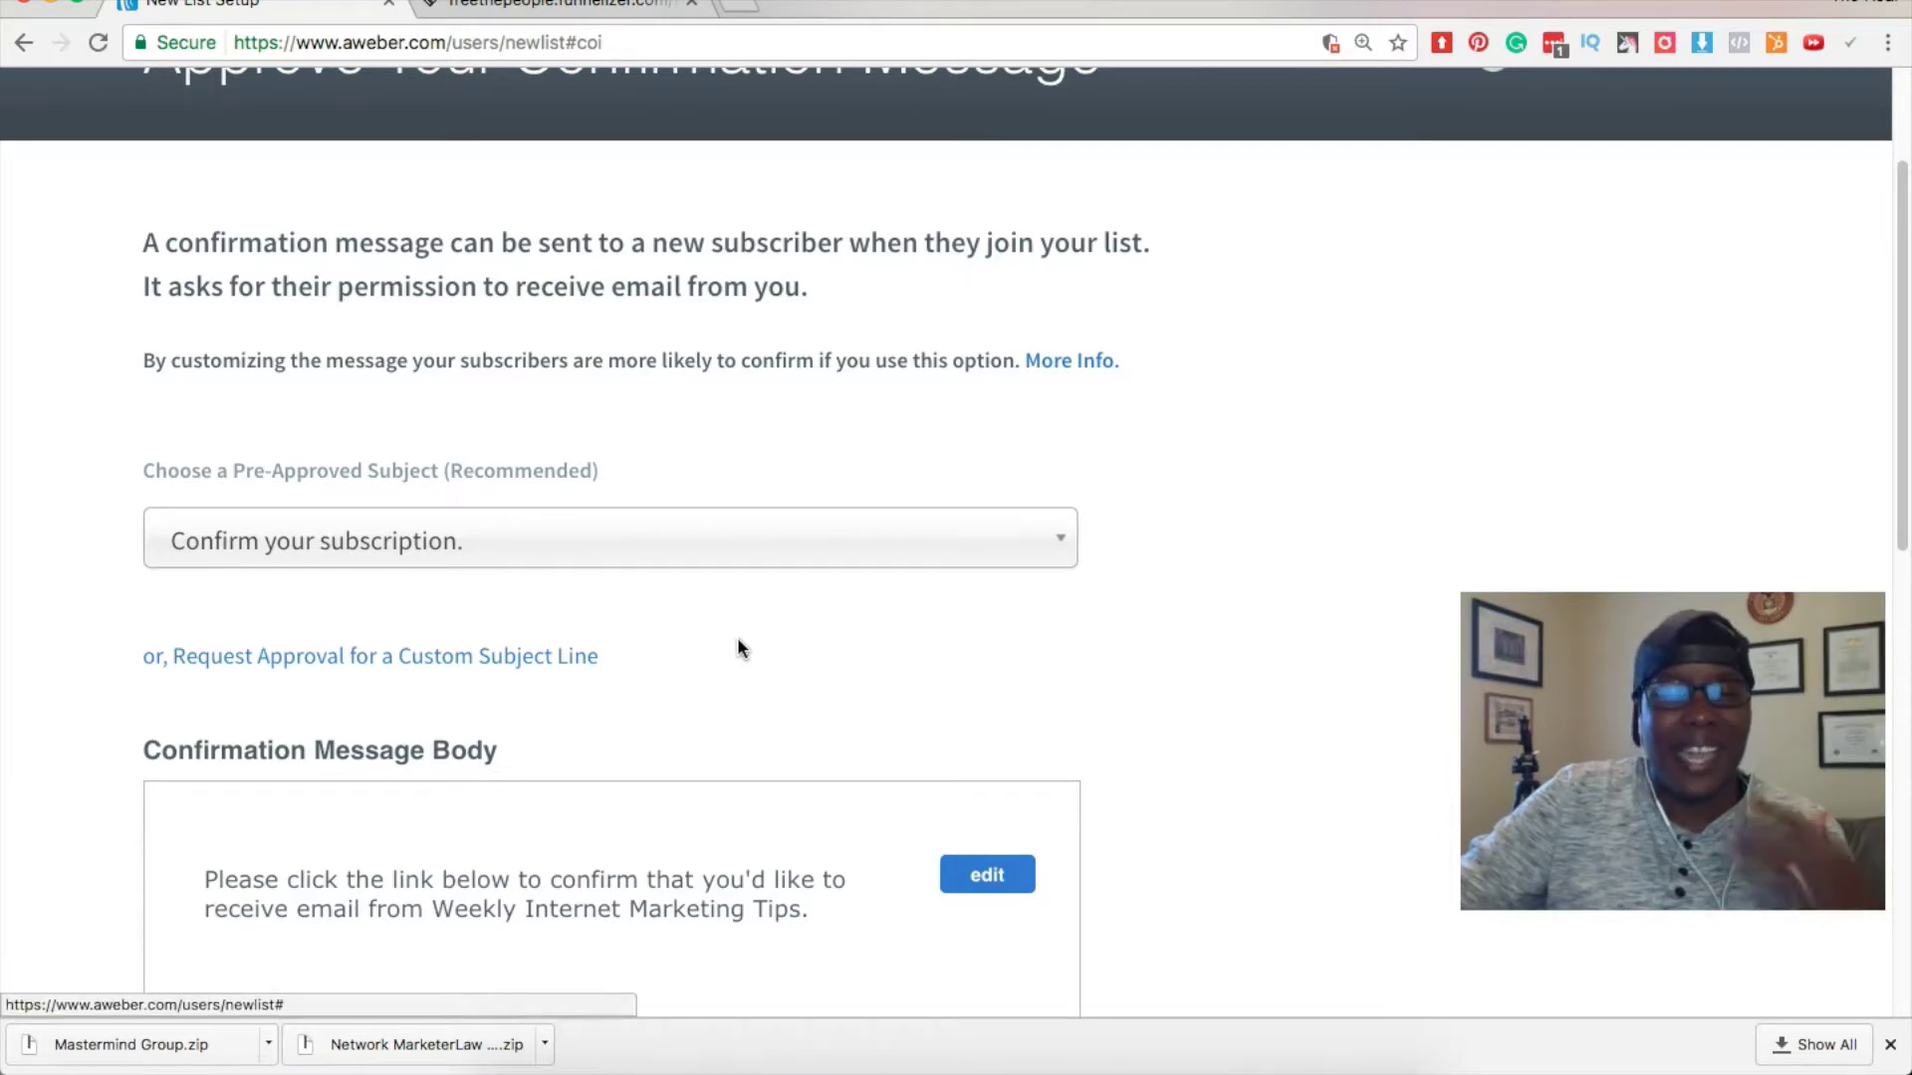
{"action": "scroll", "coordinate": [738, 643], "scroll_direction": "down", "scroll_amount": 1}
{"action": "scroll", "coordinate": [738, 644], "scroll_direction": "down", "scroll_amount": 2}
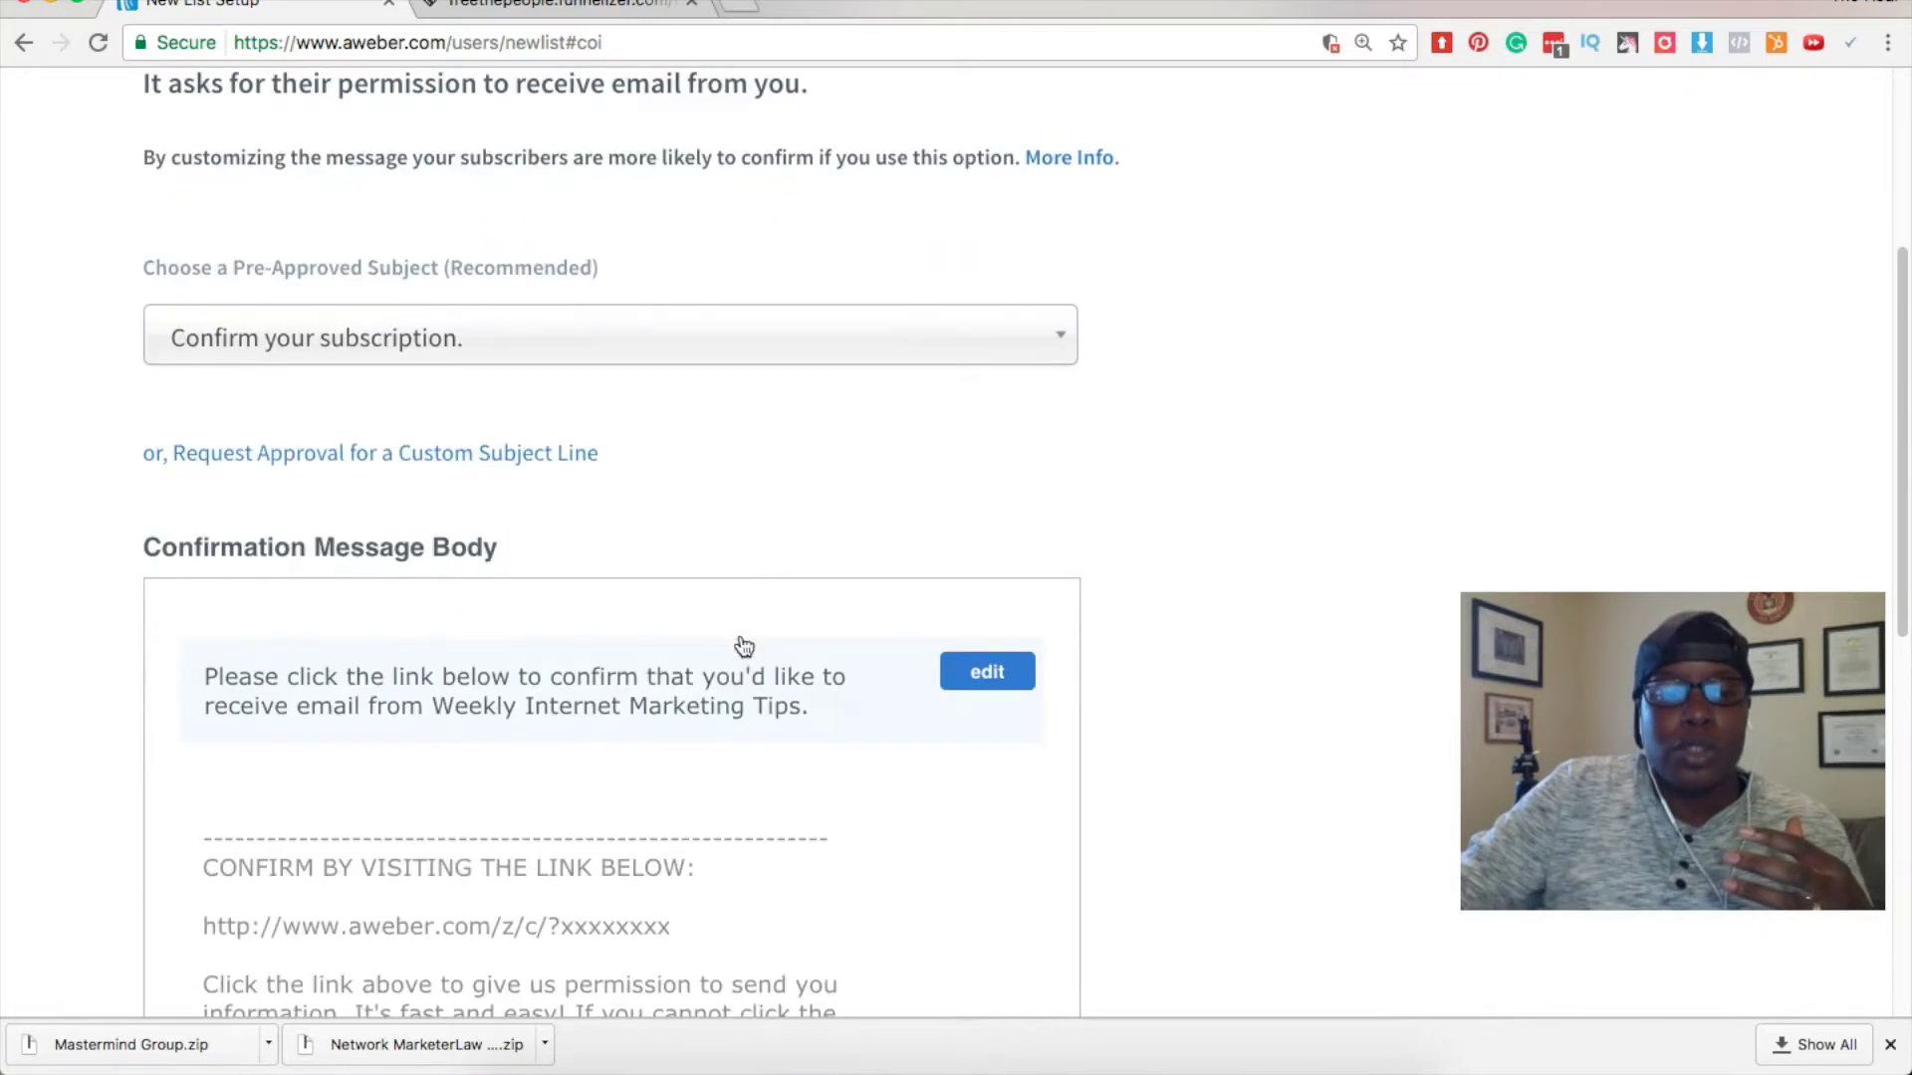
{"action": "scroll", "coordinate": [978, 546], "scroll_direction": "down", "scroll_amount": 1}
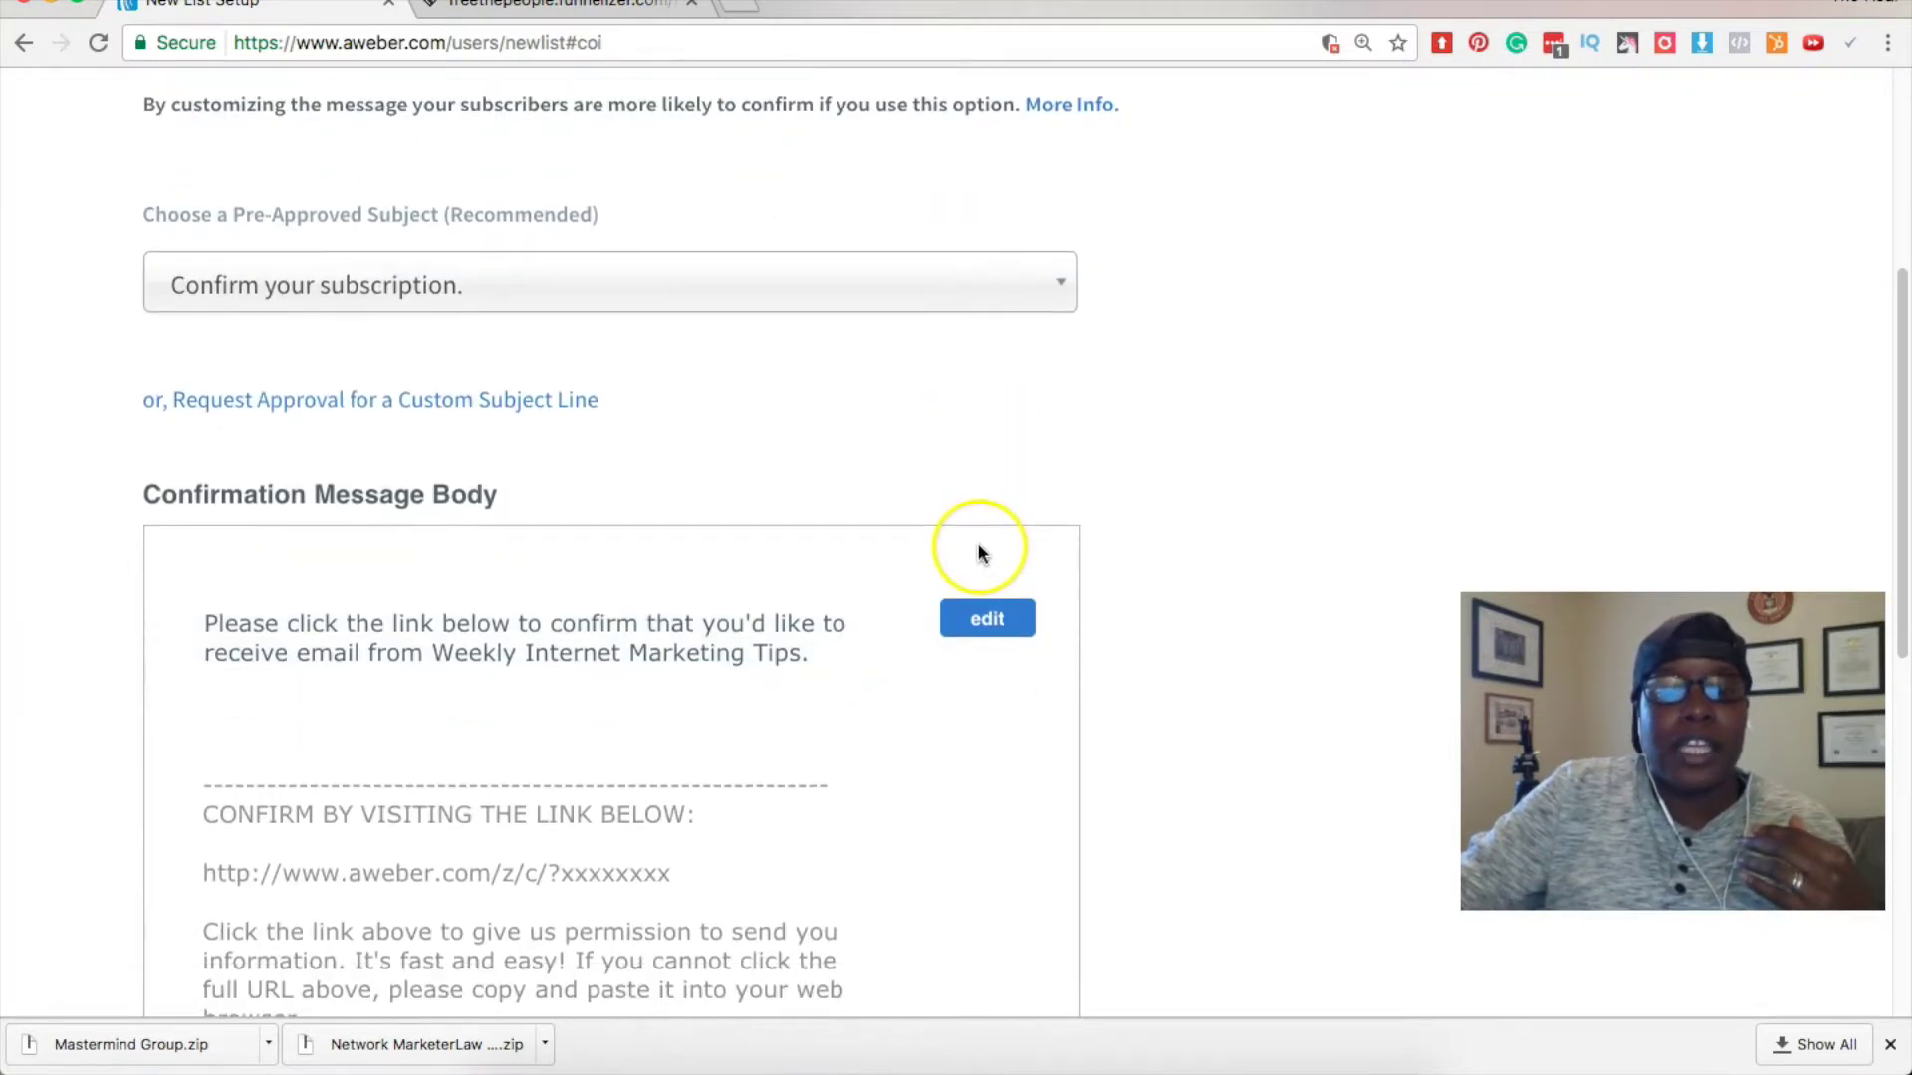
{"action": "scroll", "coordinate": [978, 547], "scroll_direction": "down", "scroll_amount": 5}
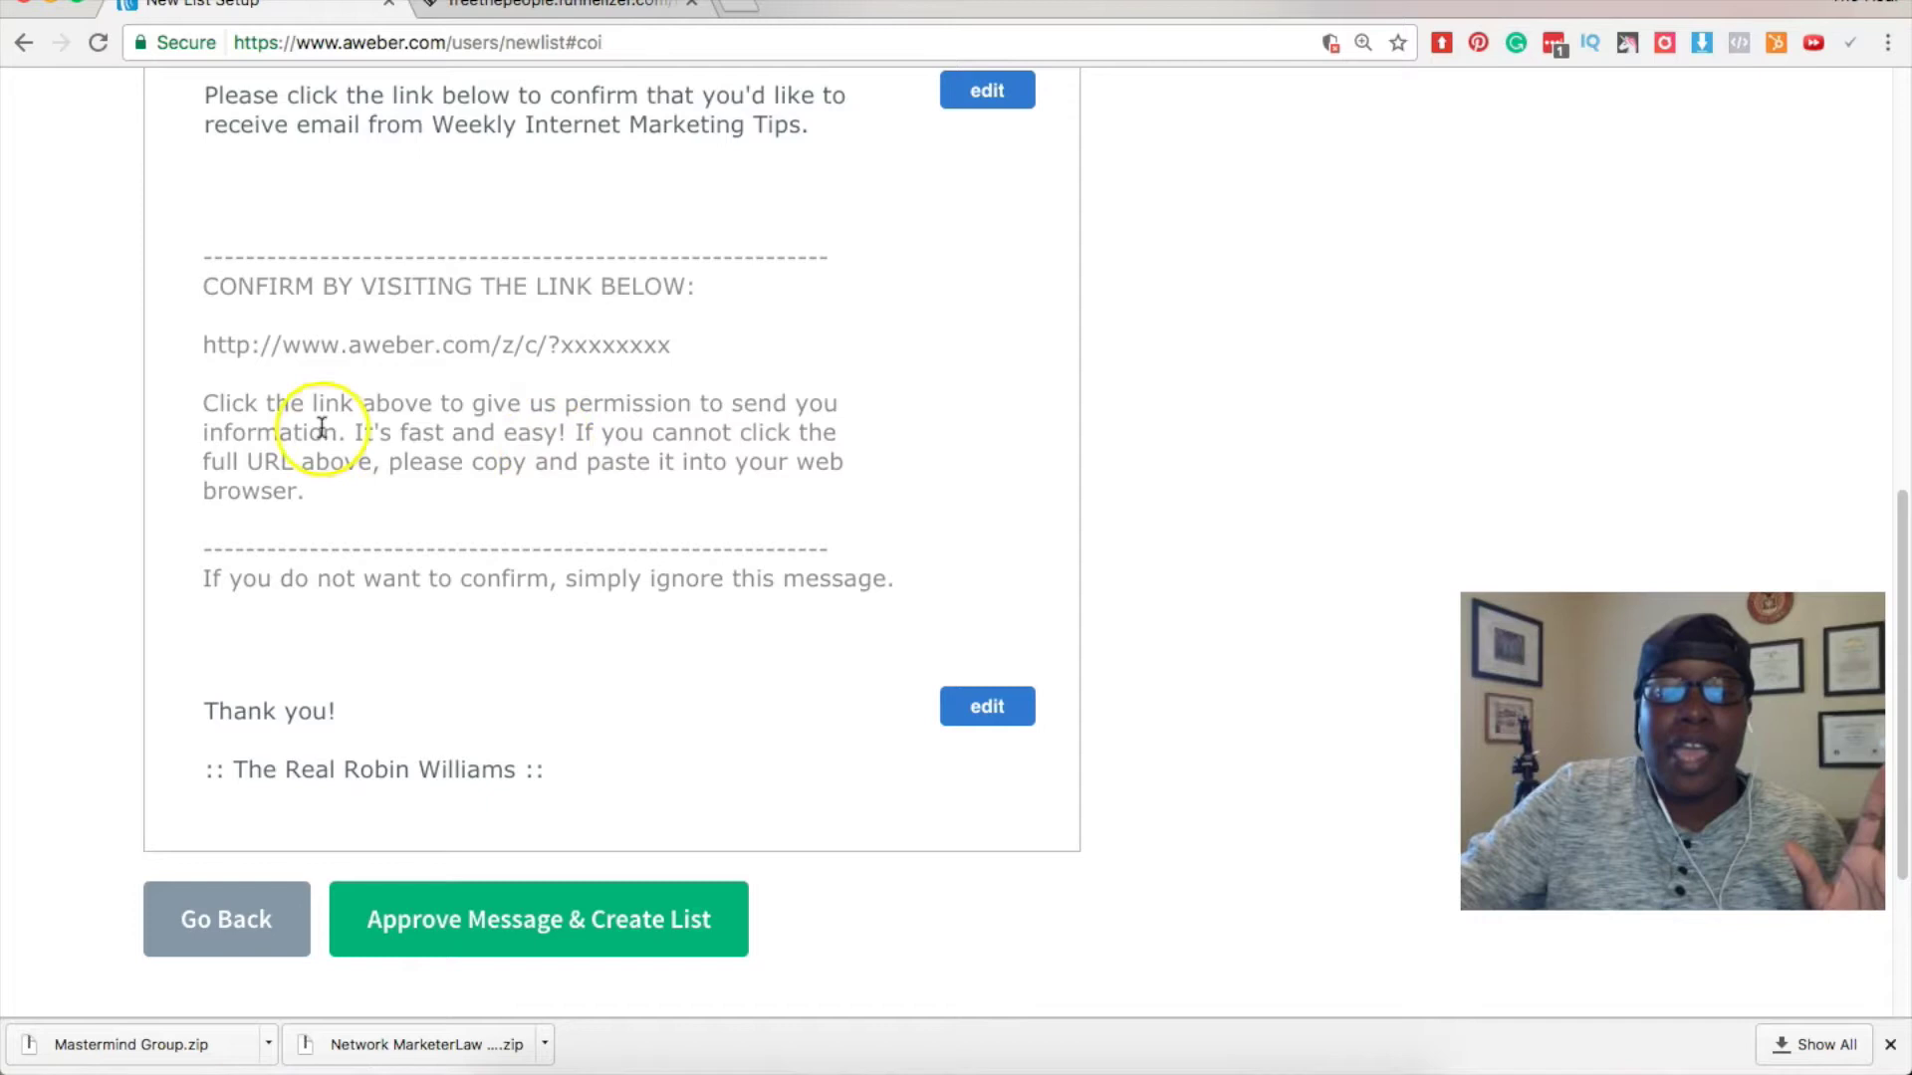
Inspect the signature and opening paragraph editors, closing them without changes.
{"action": "left_click", "coordinate": [994, 709]}
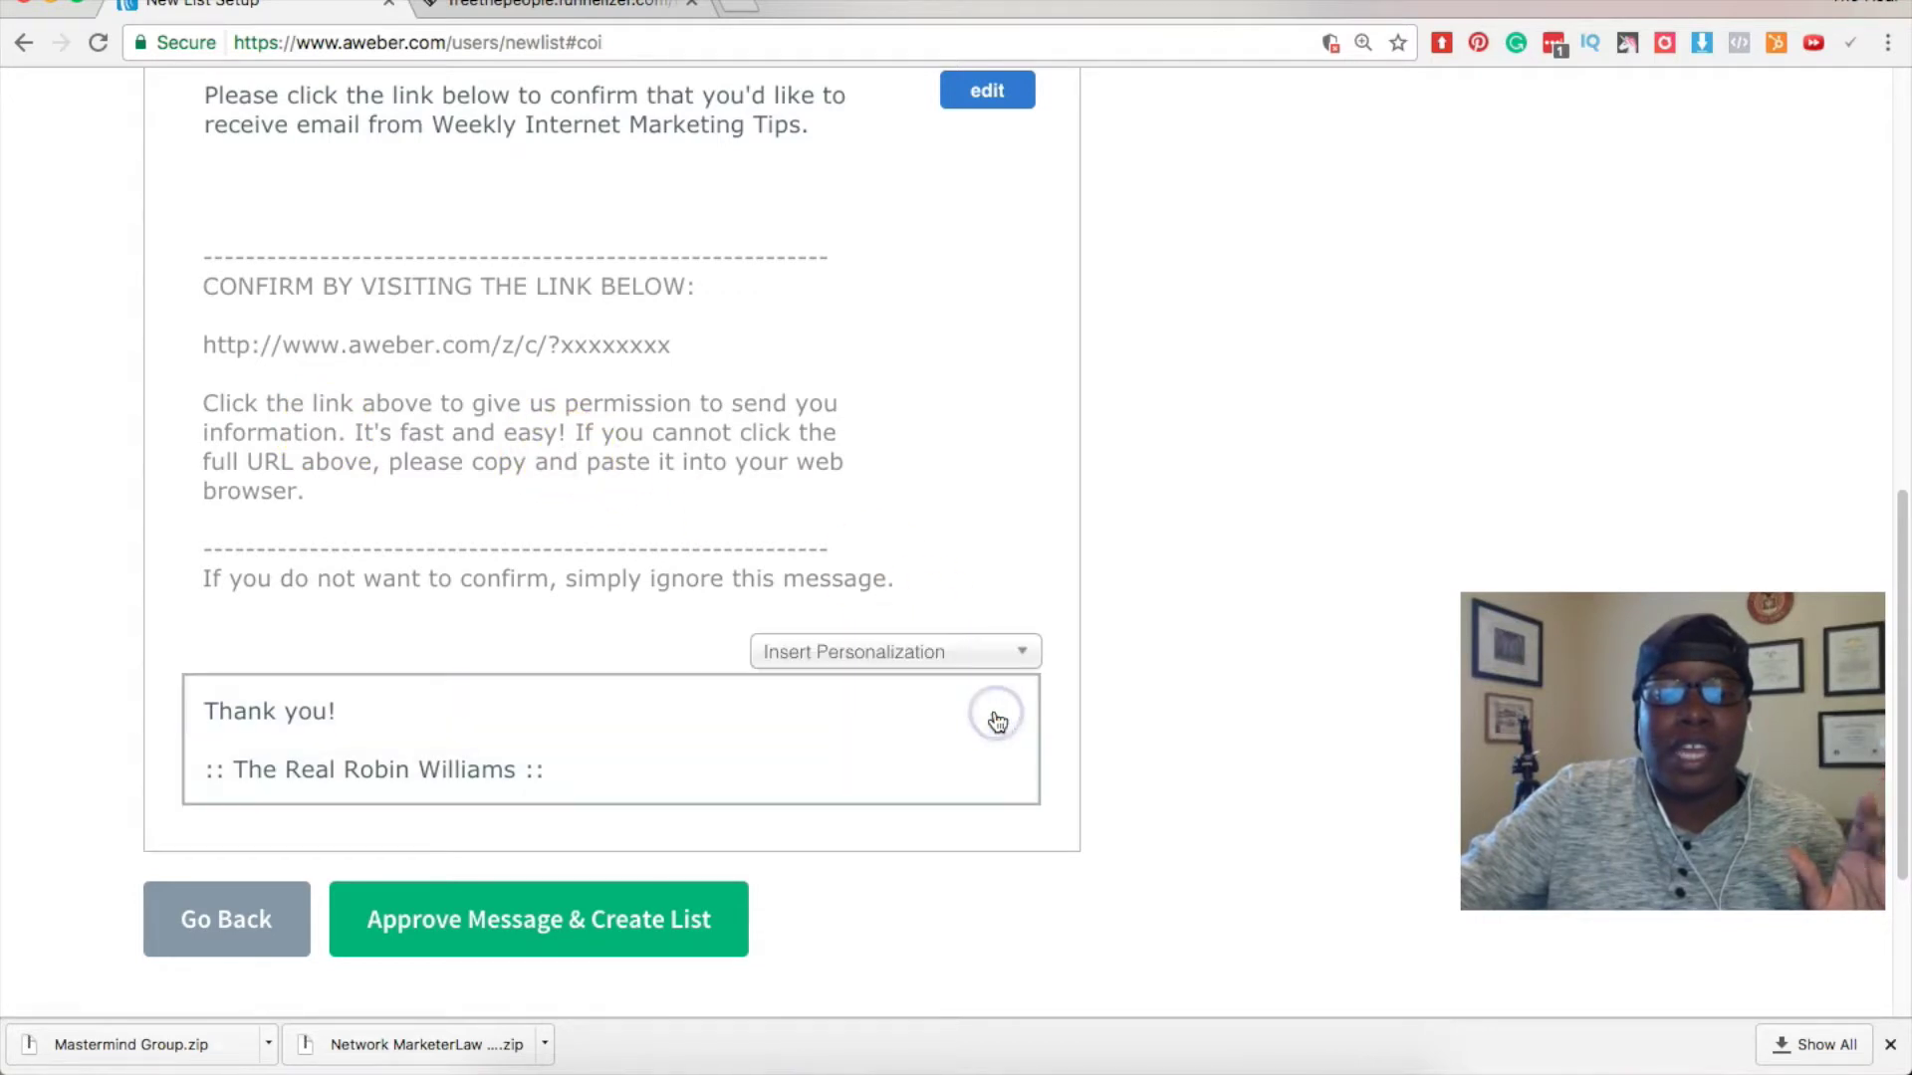
{"action": "left_click", "coordinate": [983, 99]}
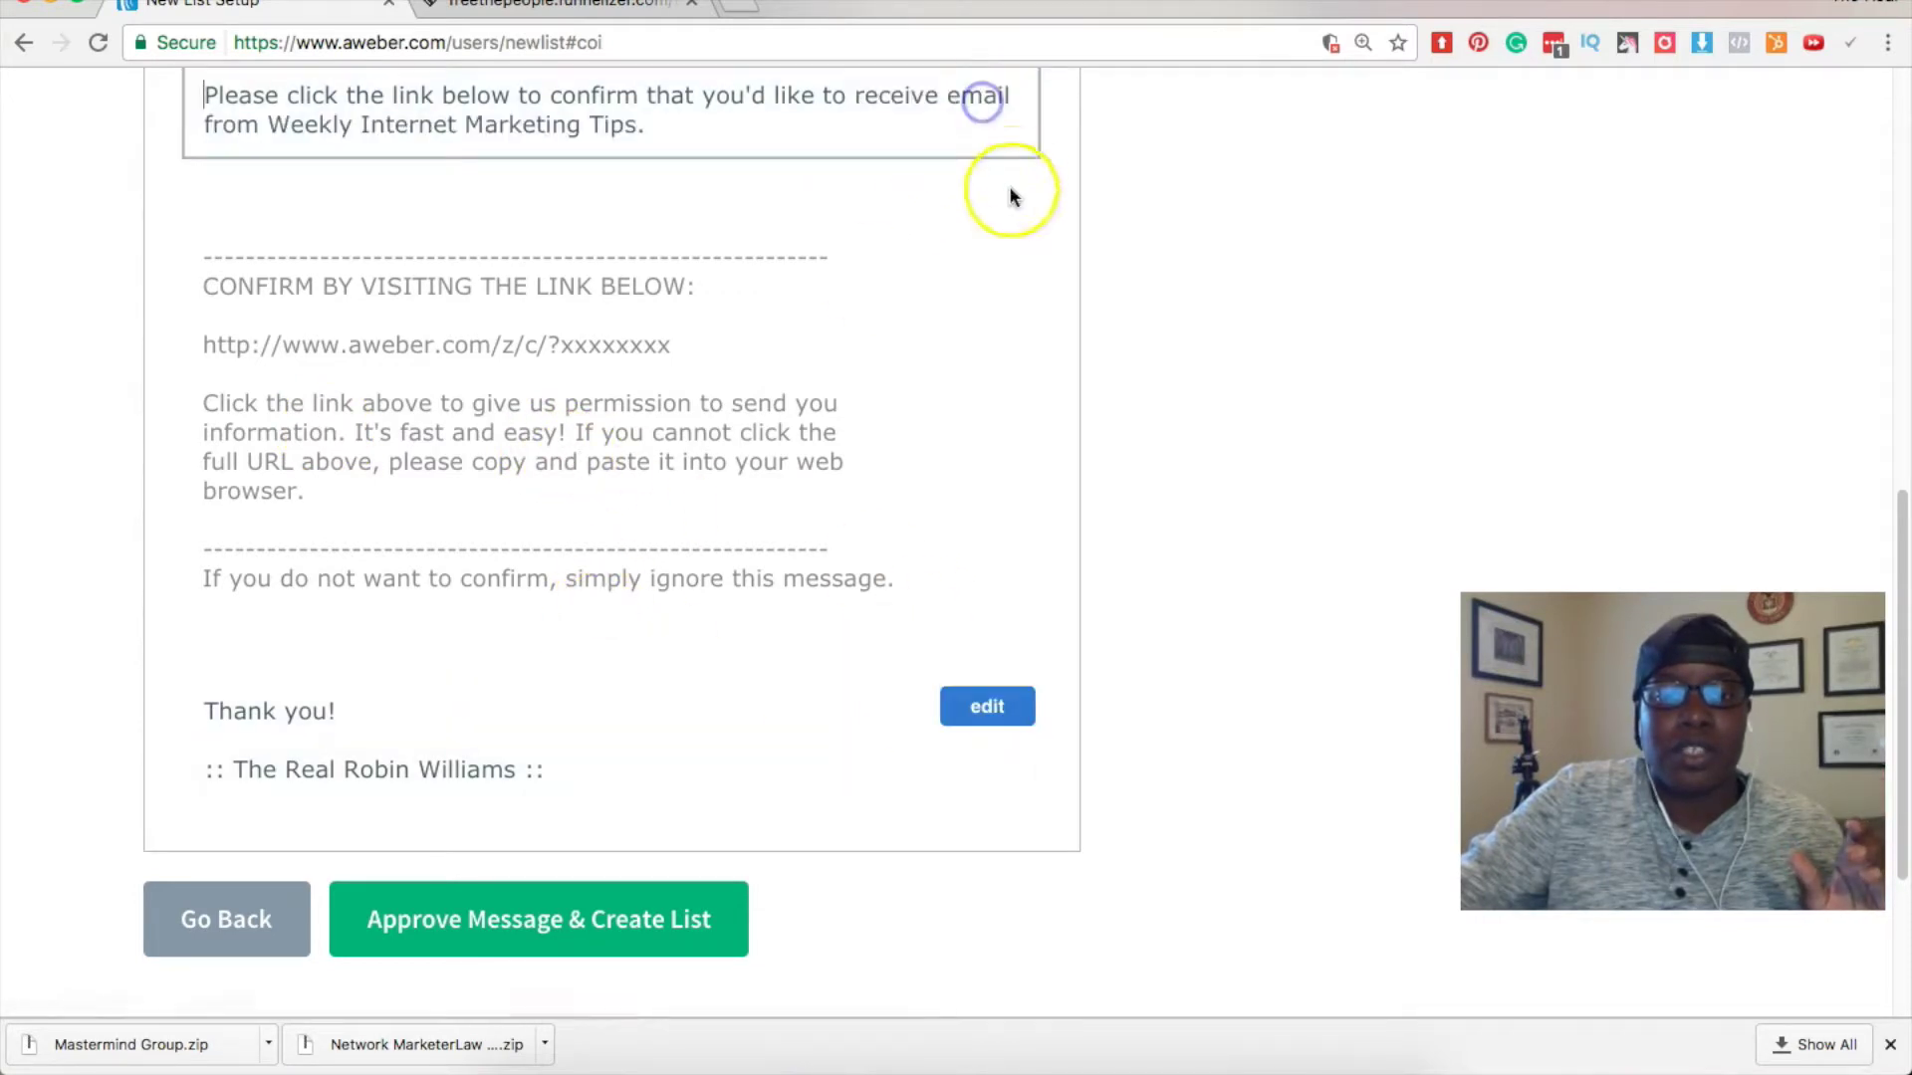
{"action": "left_click", "coordinate": [842, 493]}
{"action": "scroll", "coordinate": [842, 495], "scroll_direction": "up", "scroll_amount": 4}
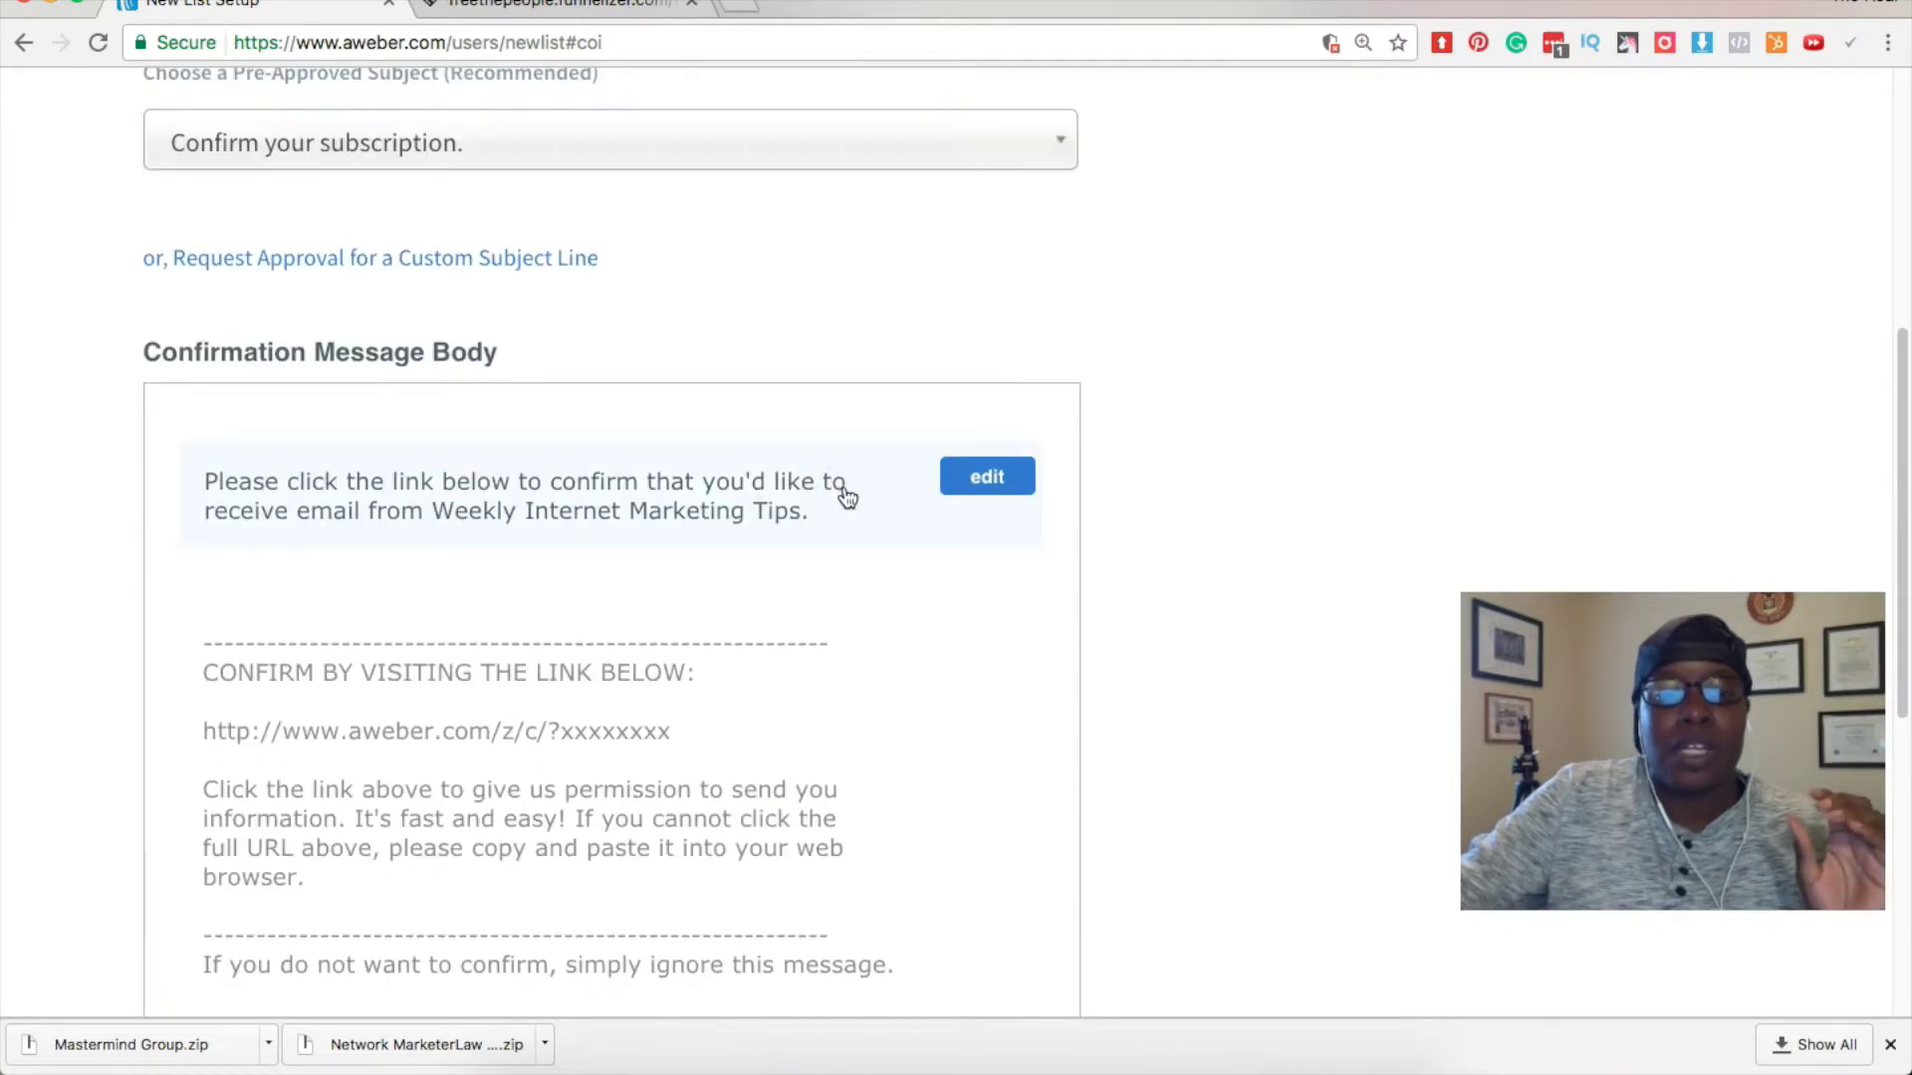
{"action": "scroll", "coordinate": [849, 495], "scroll_direction": "down", "scroll_amount": 5}
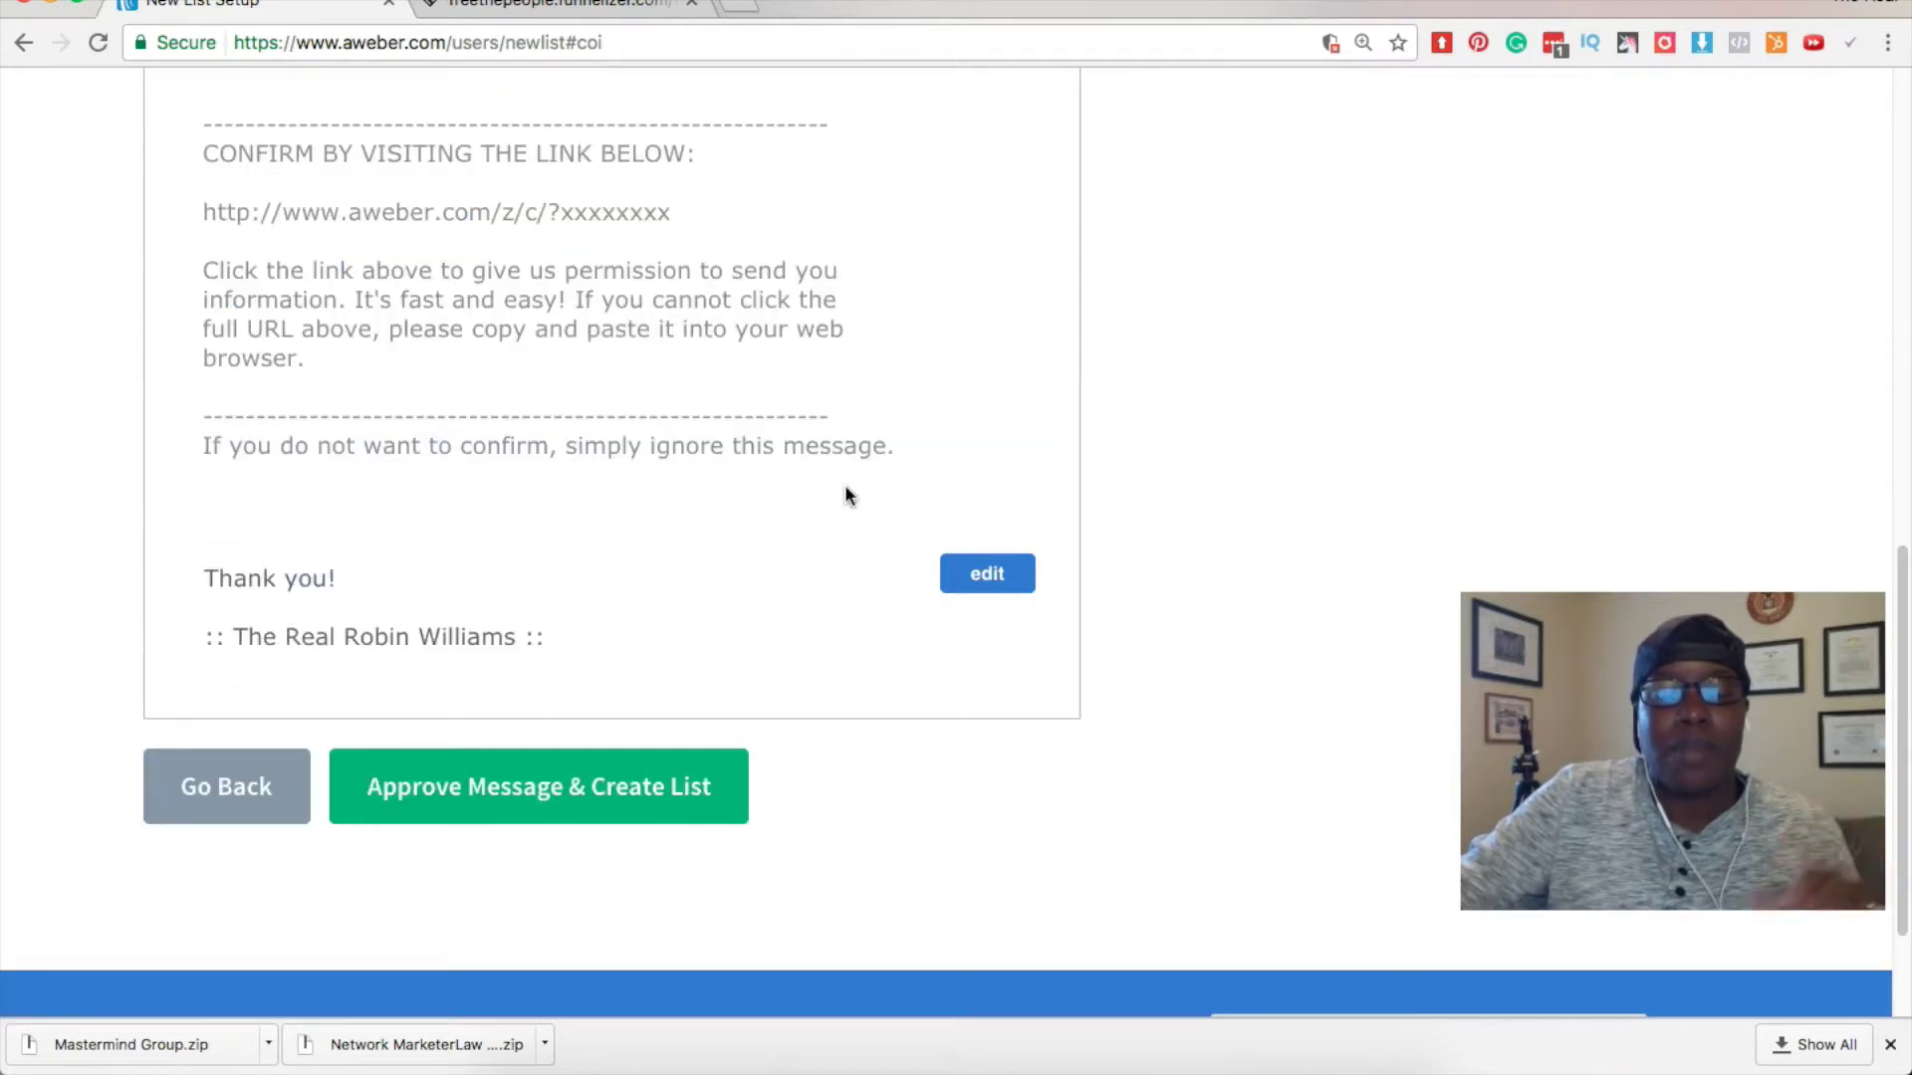
{"action": "scroll", "coordinate": [847, 495], "scroll_direction": "up", "scroll_amount": 1}
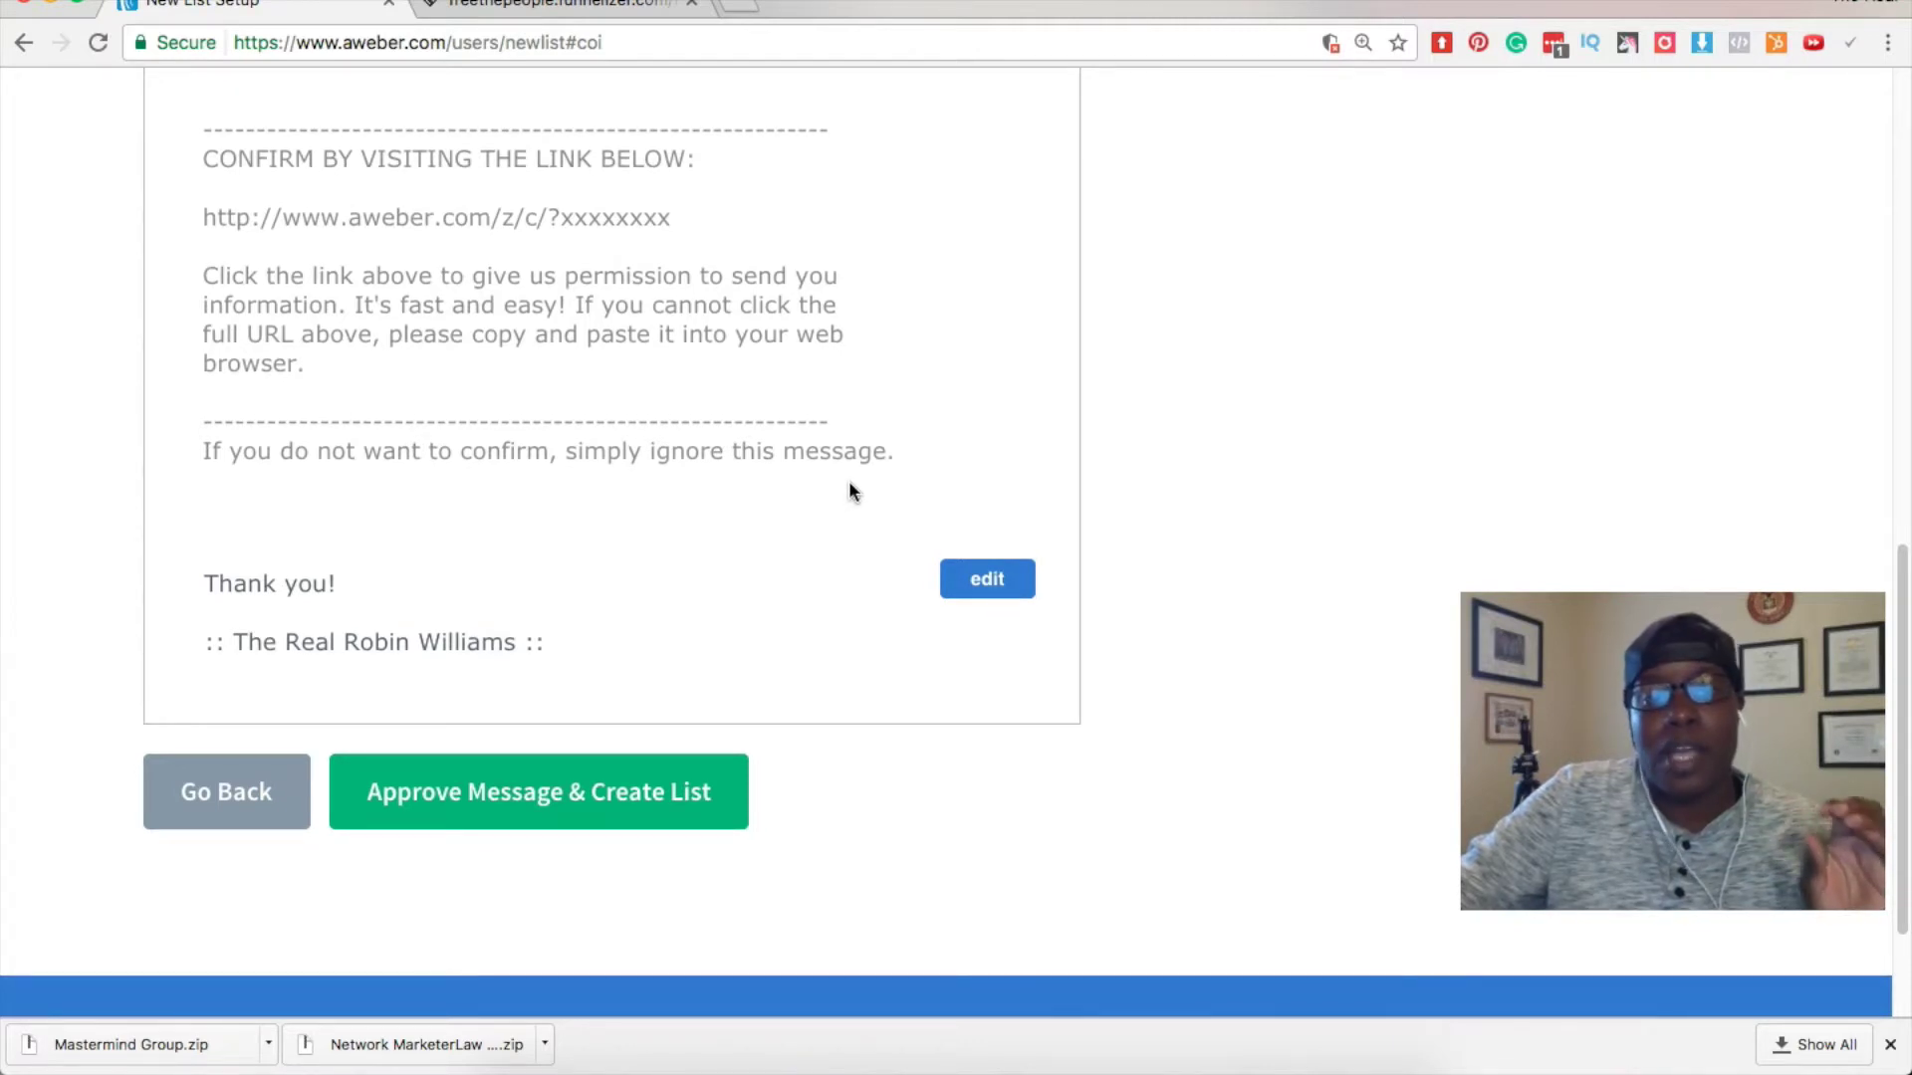
{"action": "scroll", "coordinate": [850, 490], "scroll_direction": "up", "scroll_amount": 4}
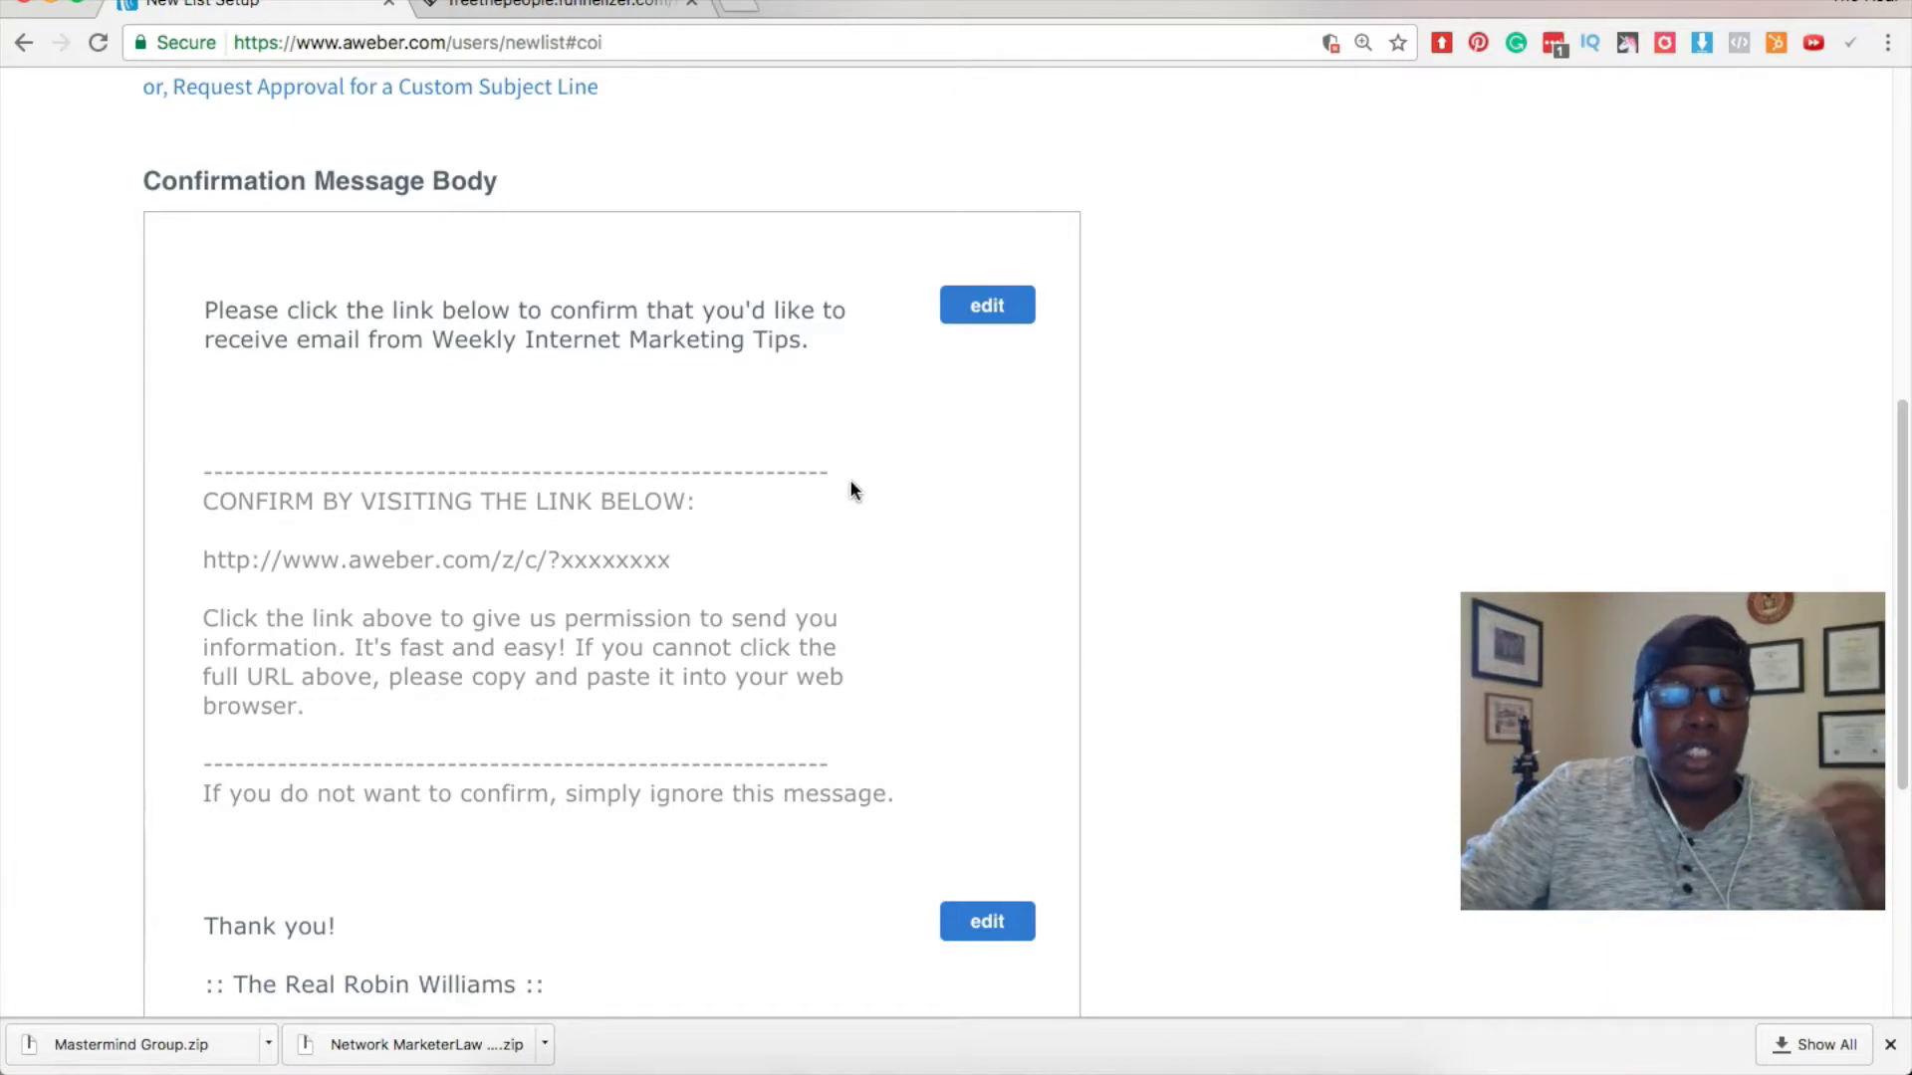
{"action": "left_click", "coordinate": [866, 468]}
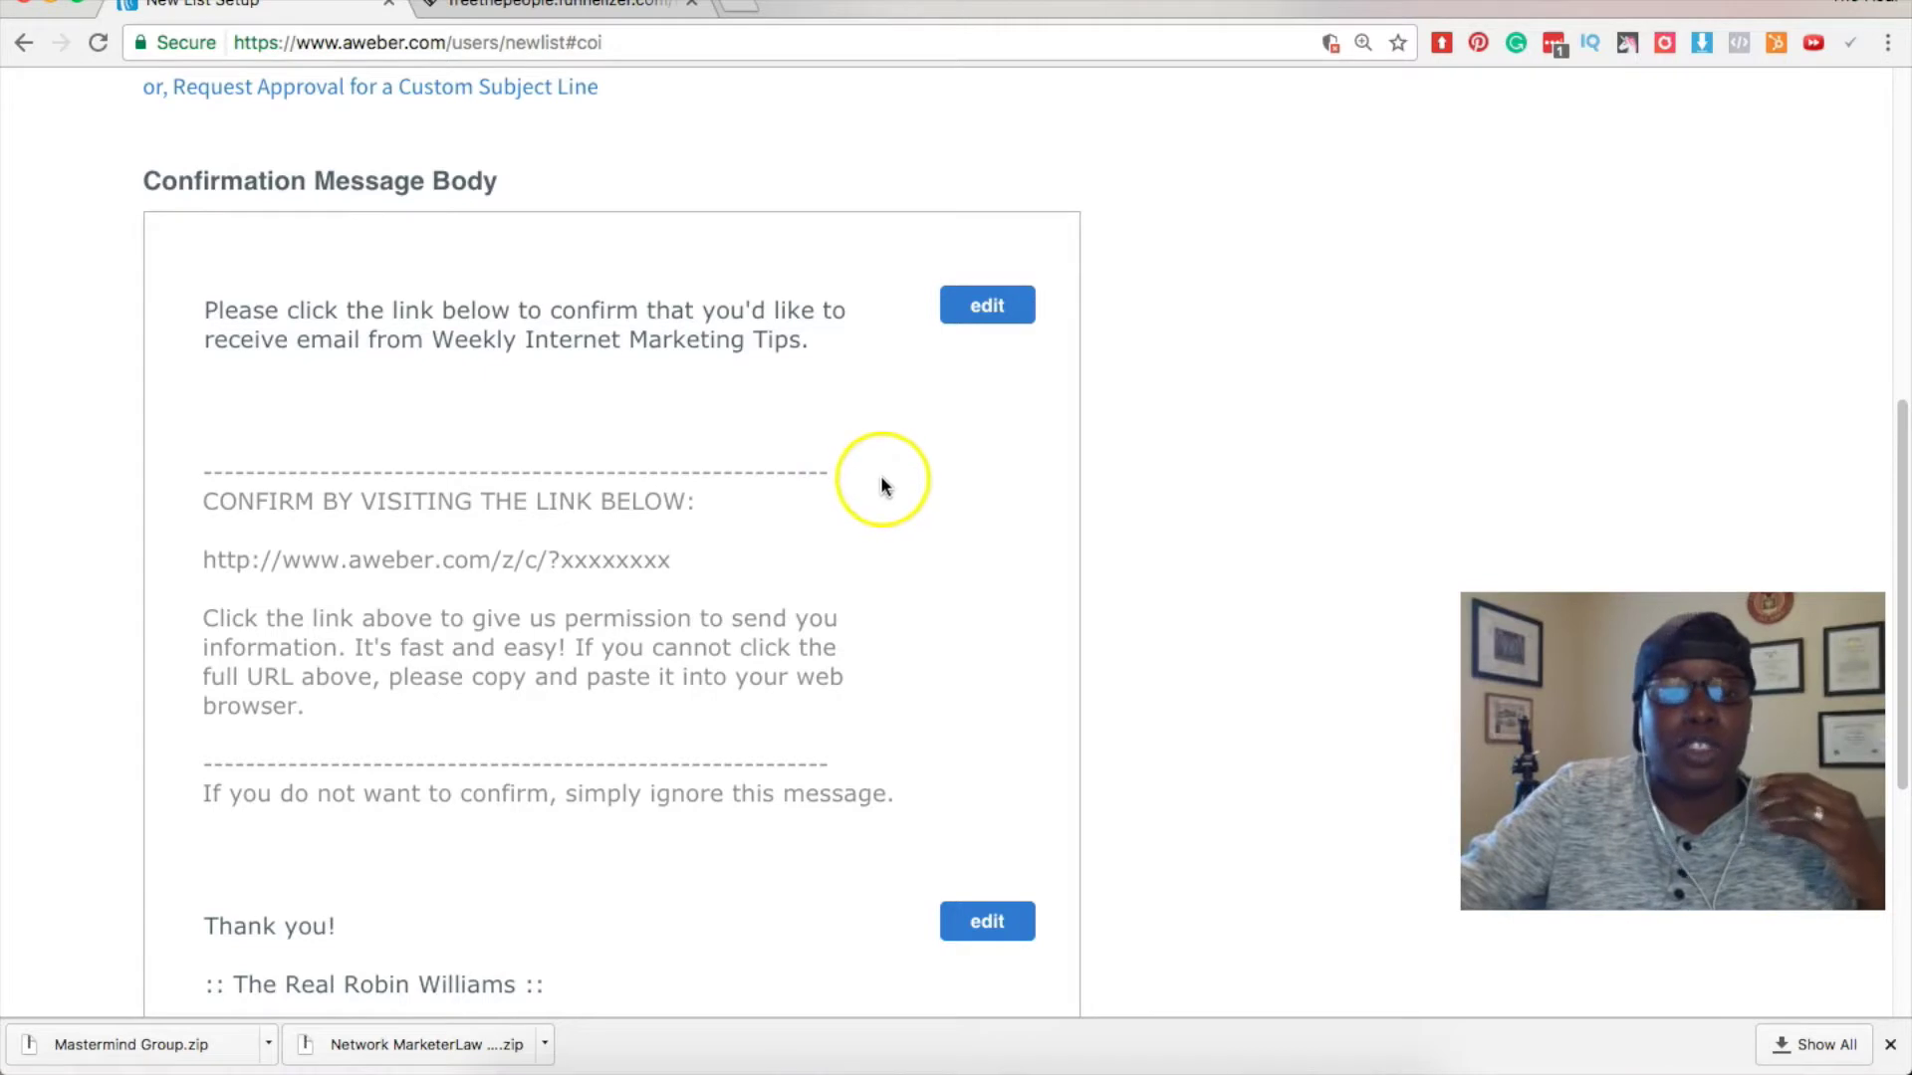
Approve the confirmation message as is and create the list.
{"action": "scroll", "coordinate": [881, 478], "scroll_direction": "up", "scroll_amount": 8}
{"action": "scroll", "coordinate": [881, 483], "scroll_direction": "down", "scroll_amount": 9}
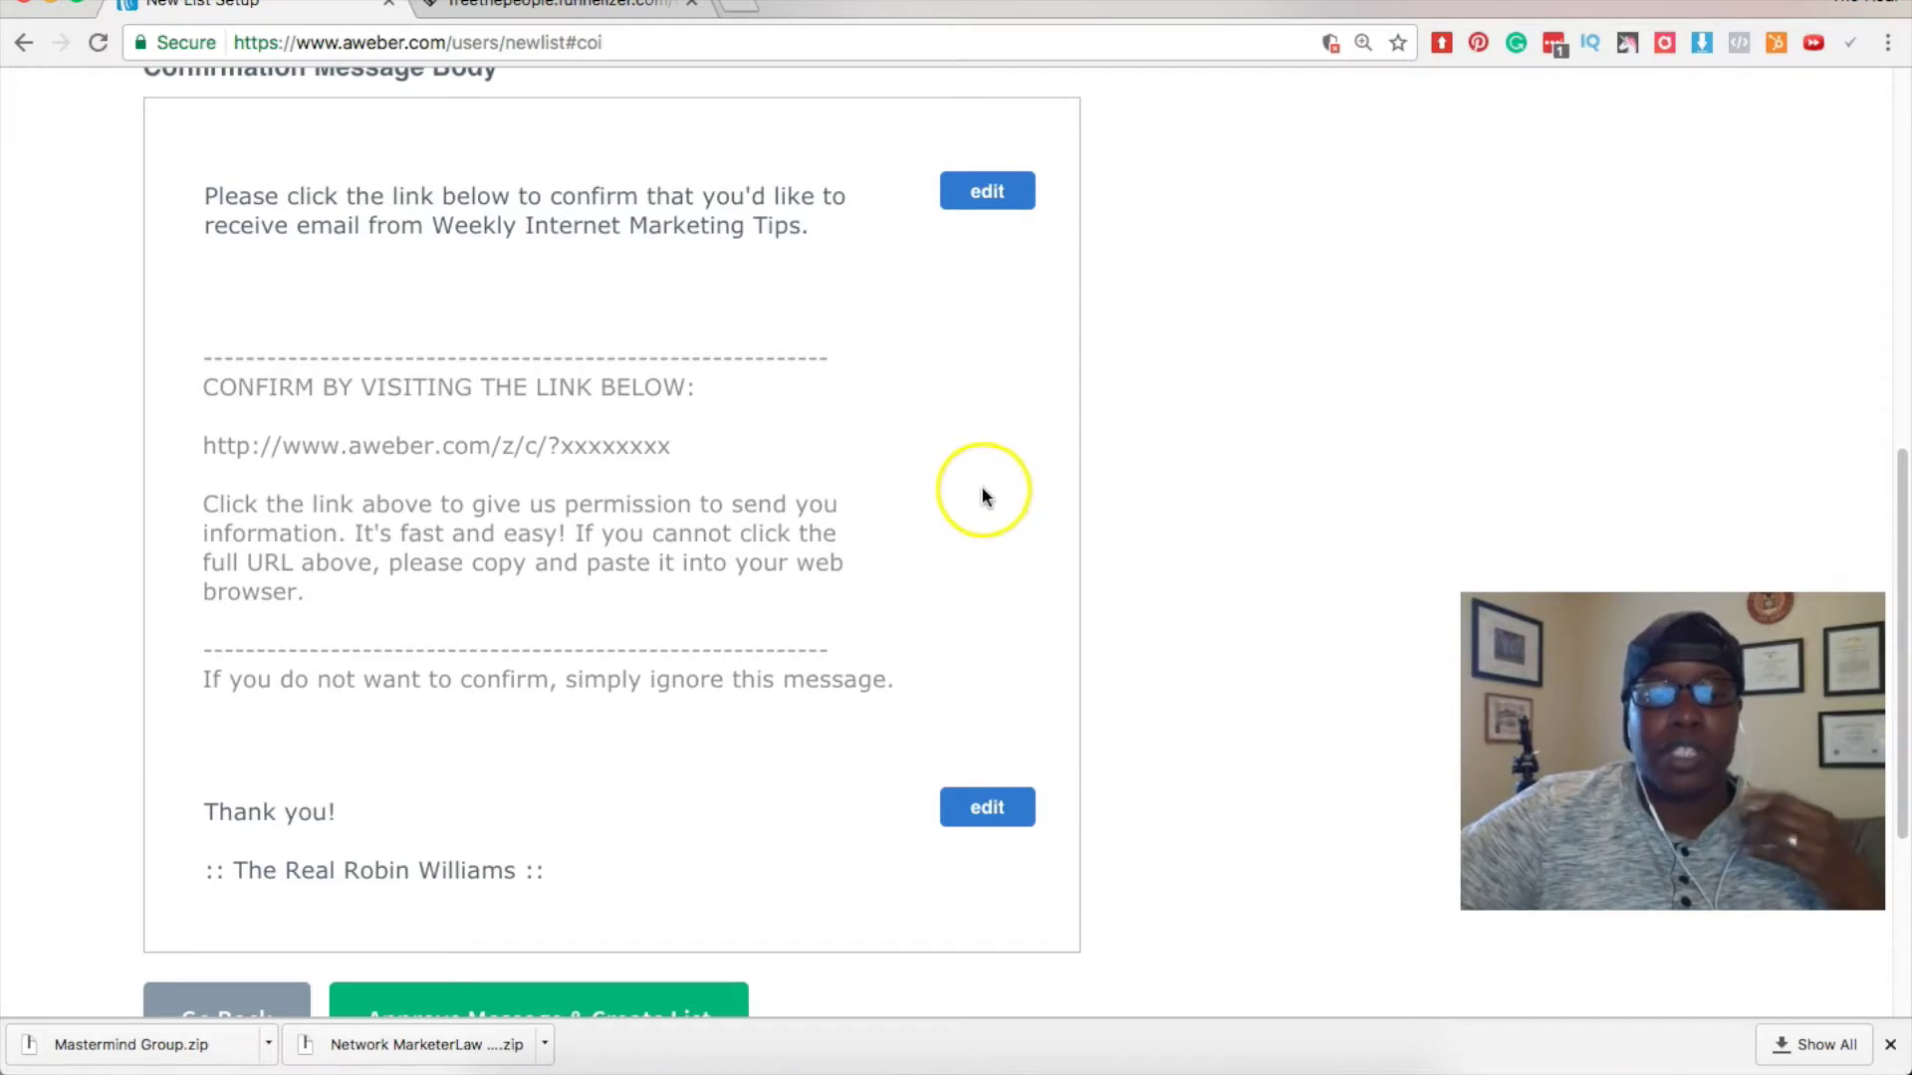
{"action": "scroll", "coordinate": [976, 495], "scroll_direction": "up", "scroll_amount": 10}
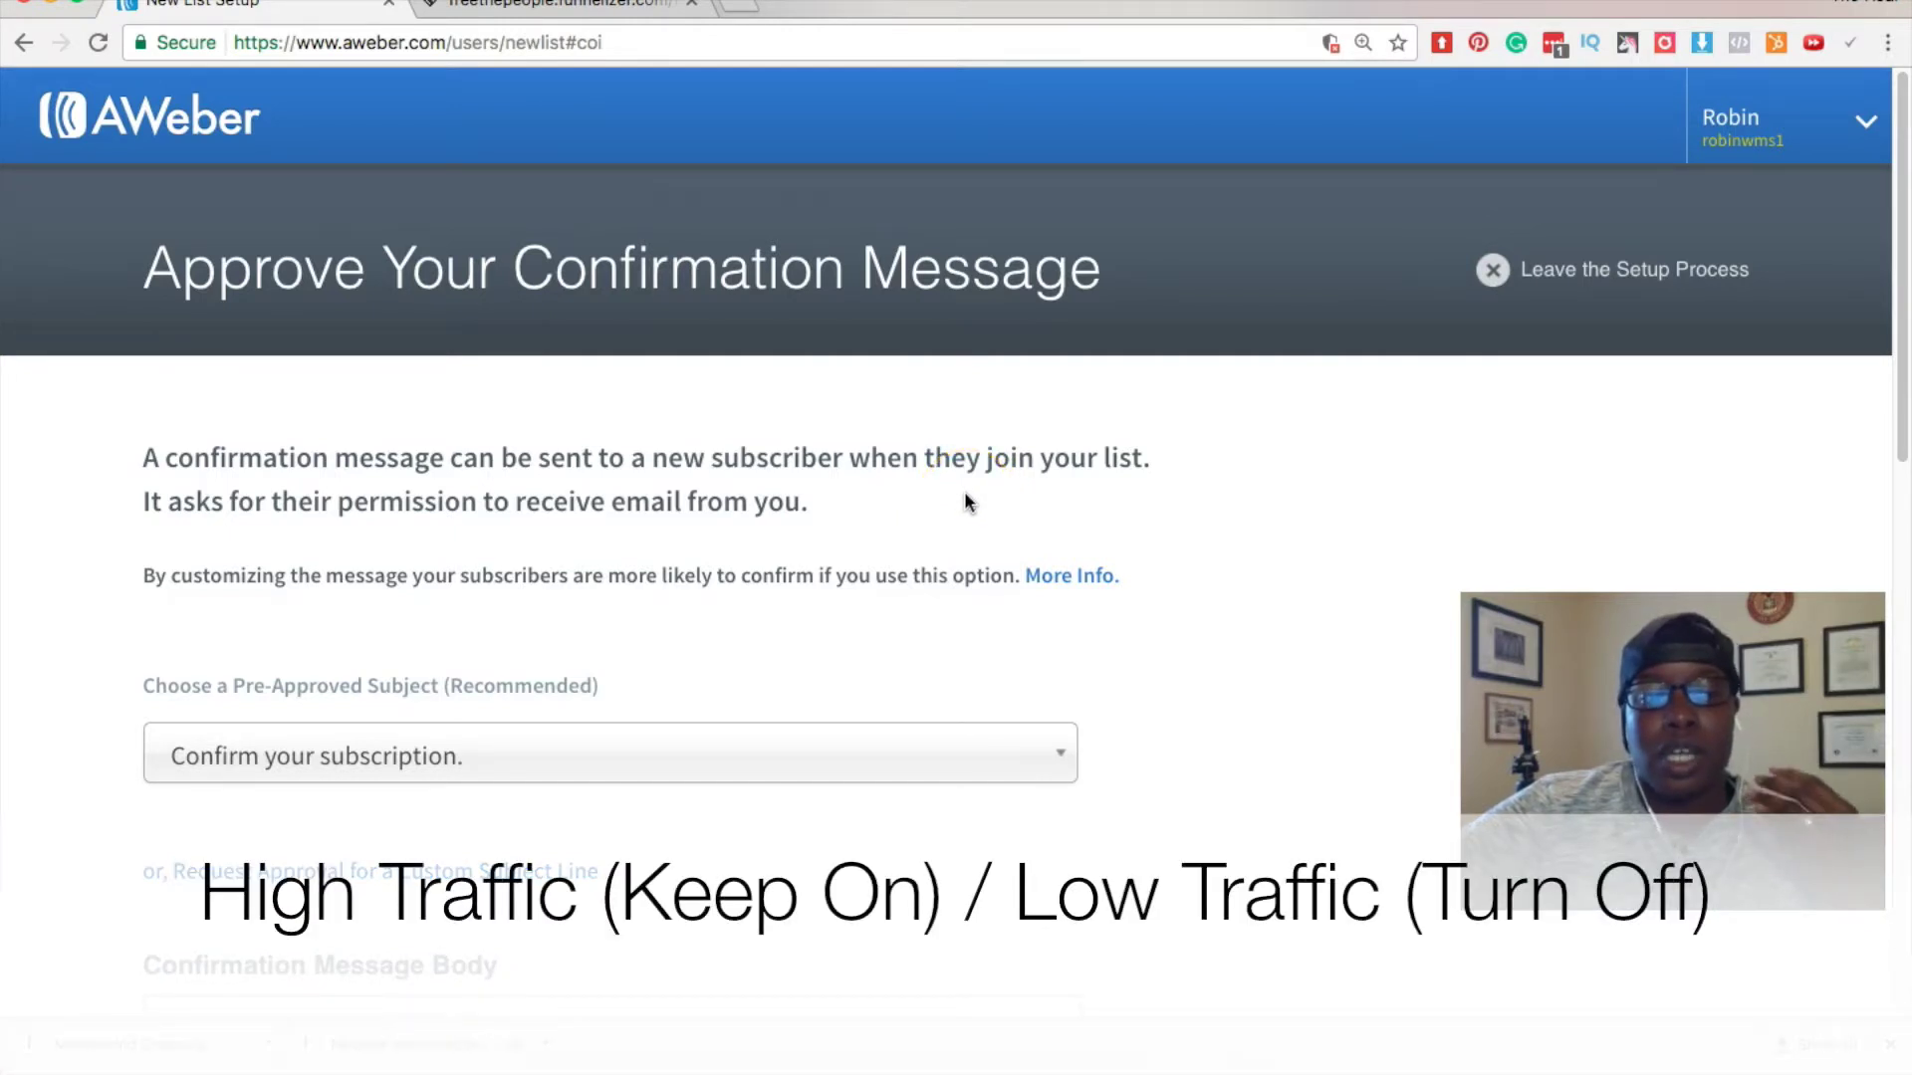
{"action": "scroll", "coordinate": [964, 492], "scroll_direction": "down", "scroll_amount": 1}
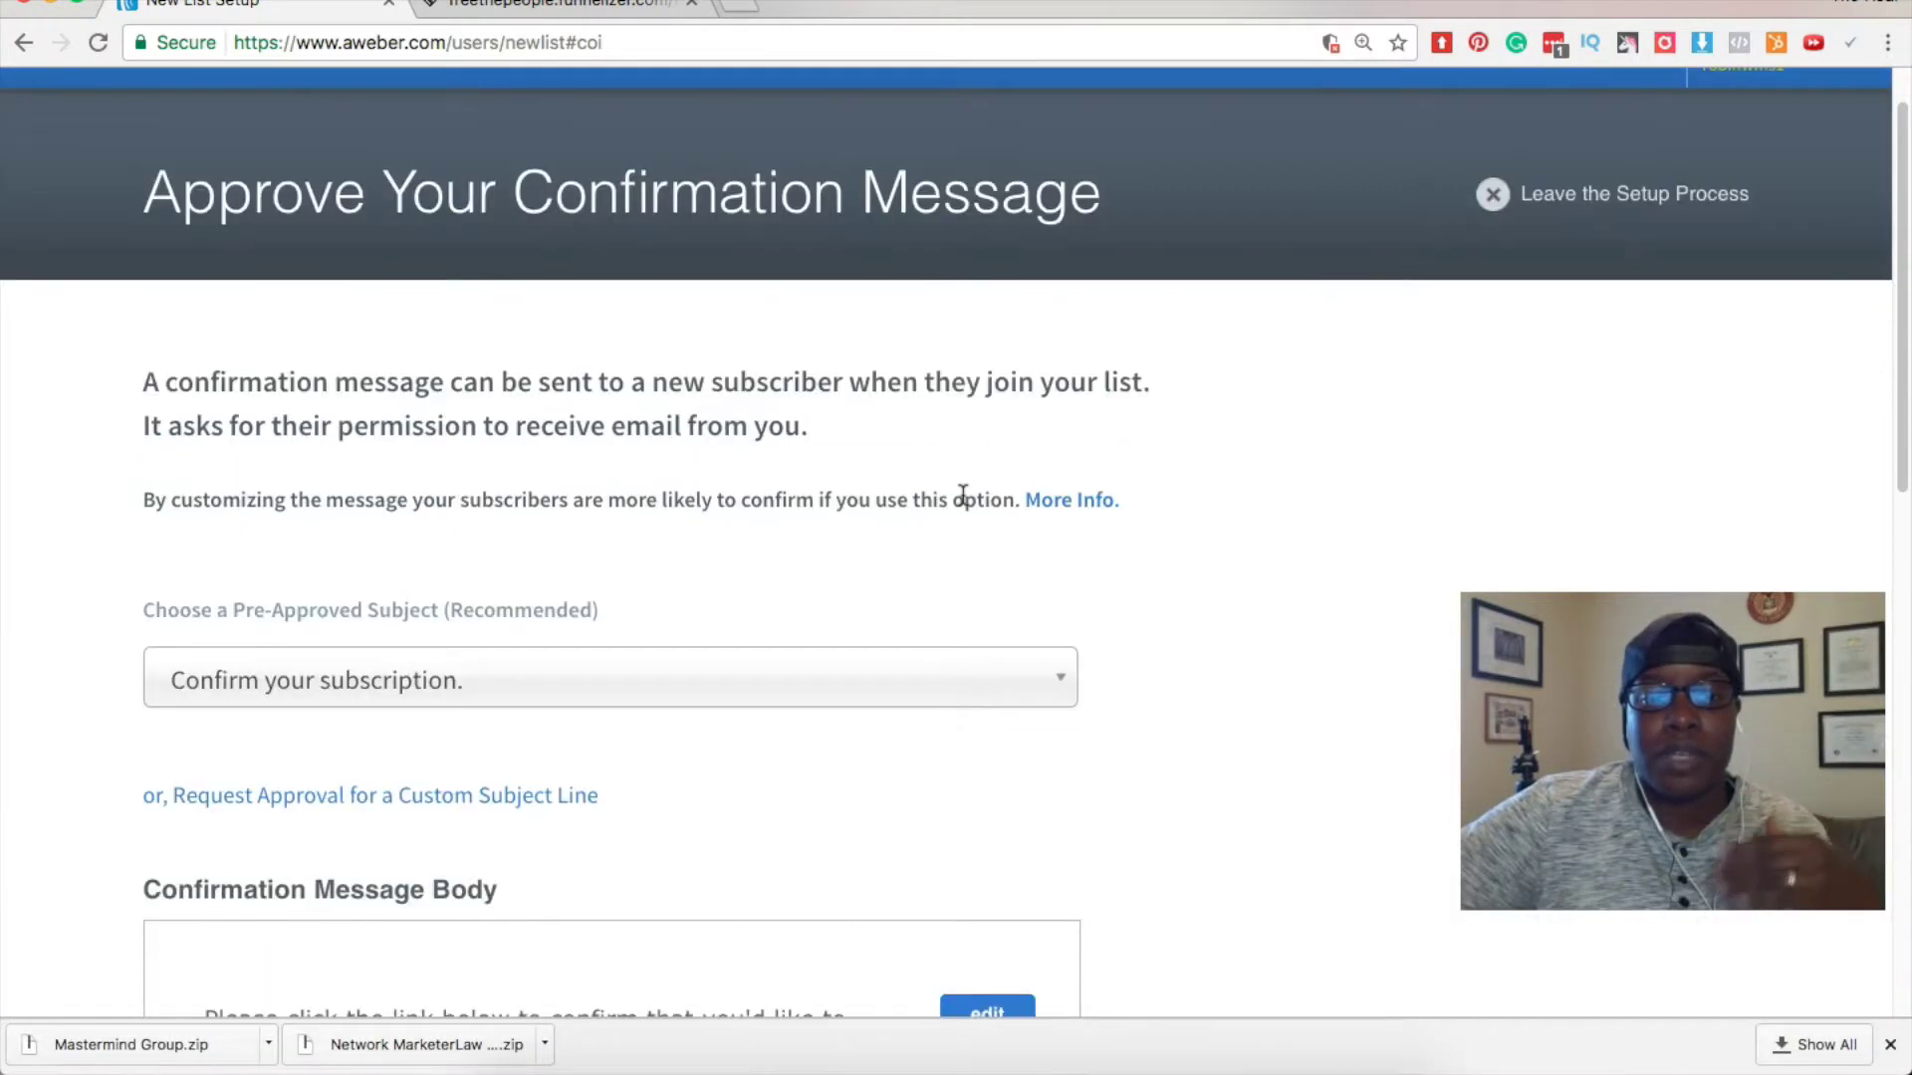
{"action": "scroll", "coordinate": [961, 495], "scroll_direction": "down", "scroll_amount": 3}
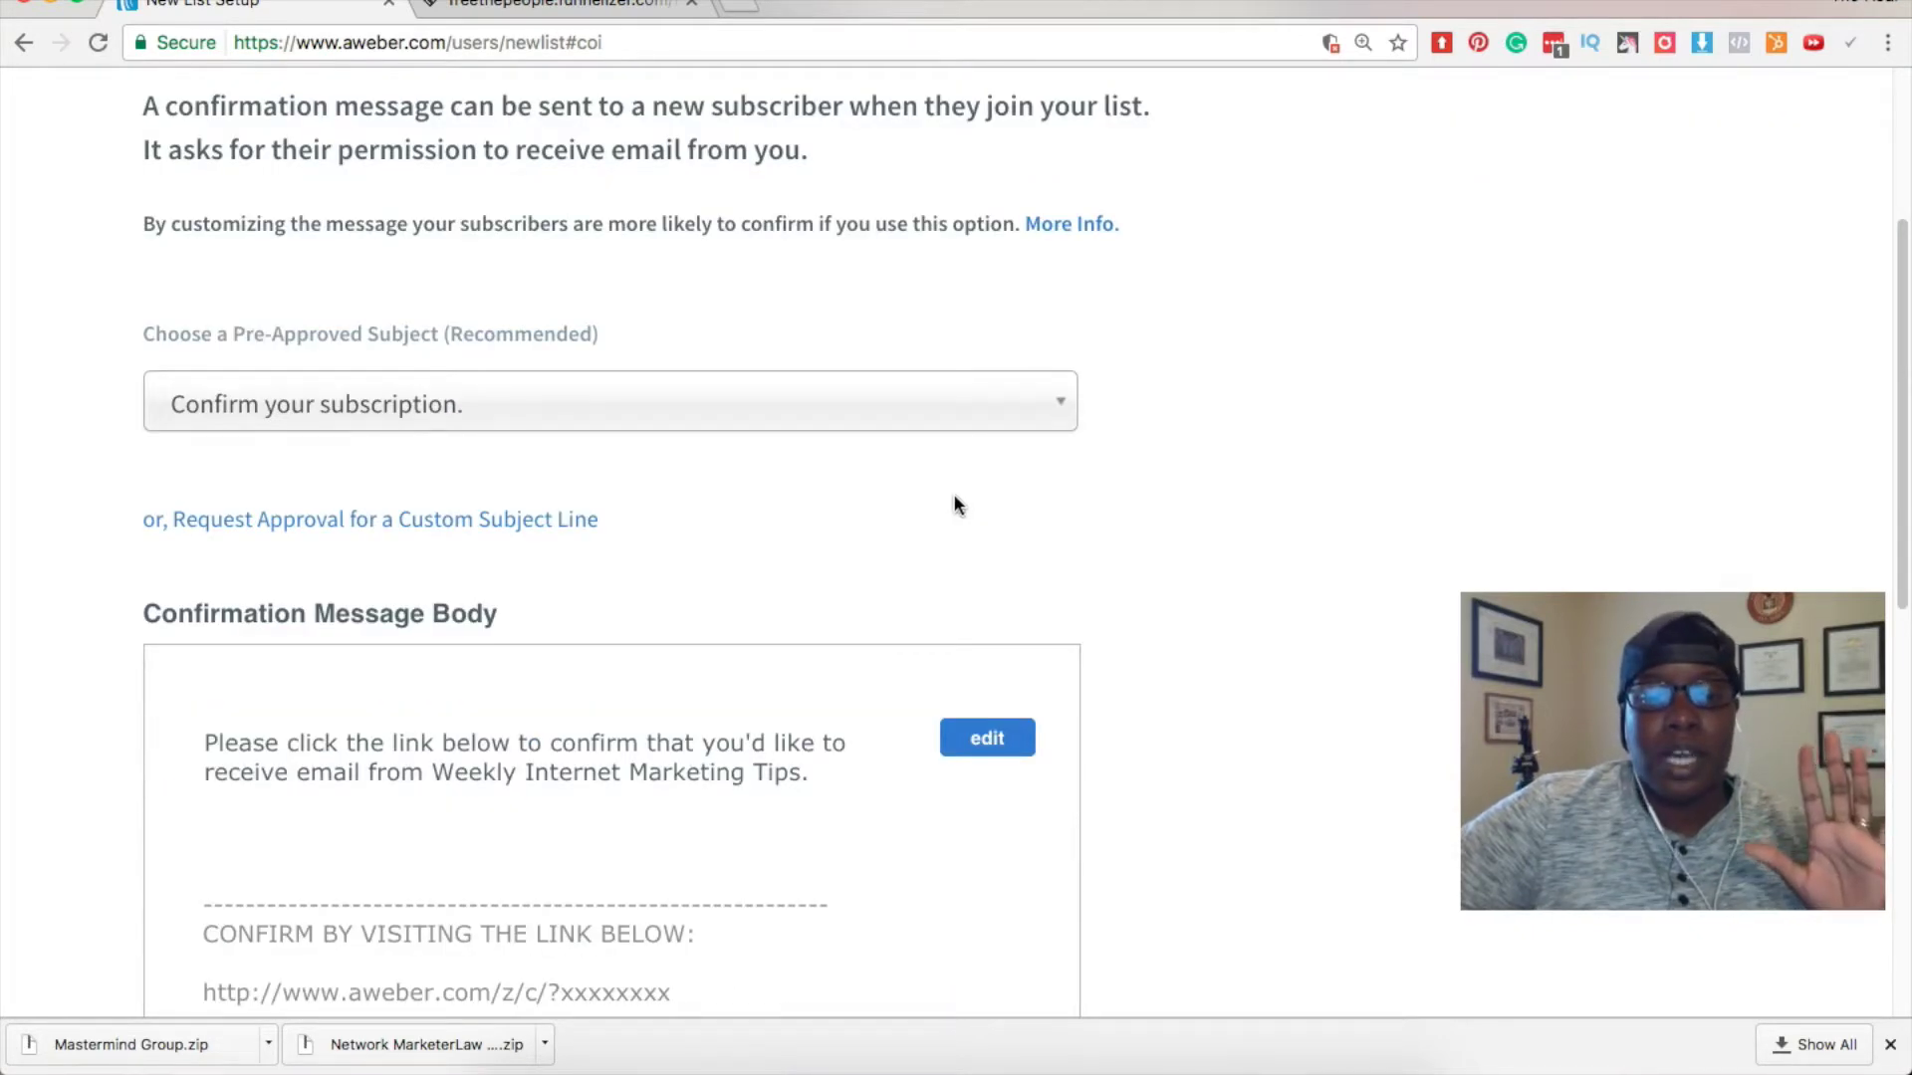
{"action": "scroll", "coordinate": [952, 495], "scroll_direction": "down", "scroll_amount": 10}
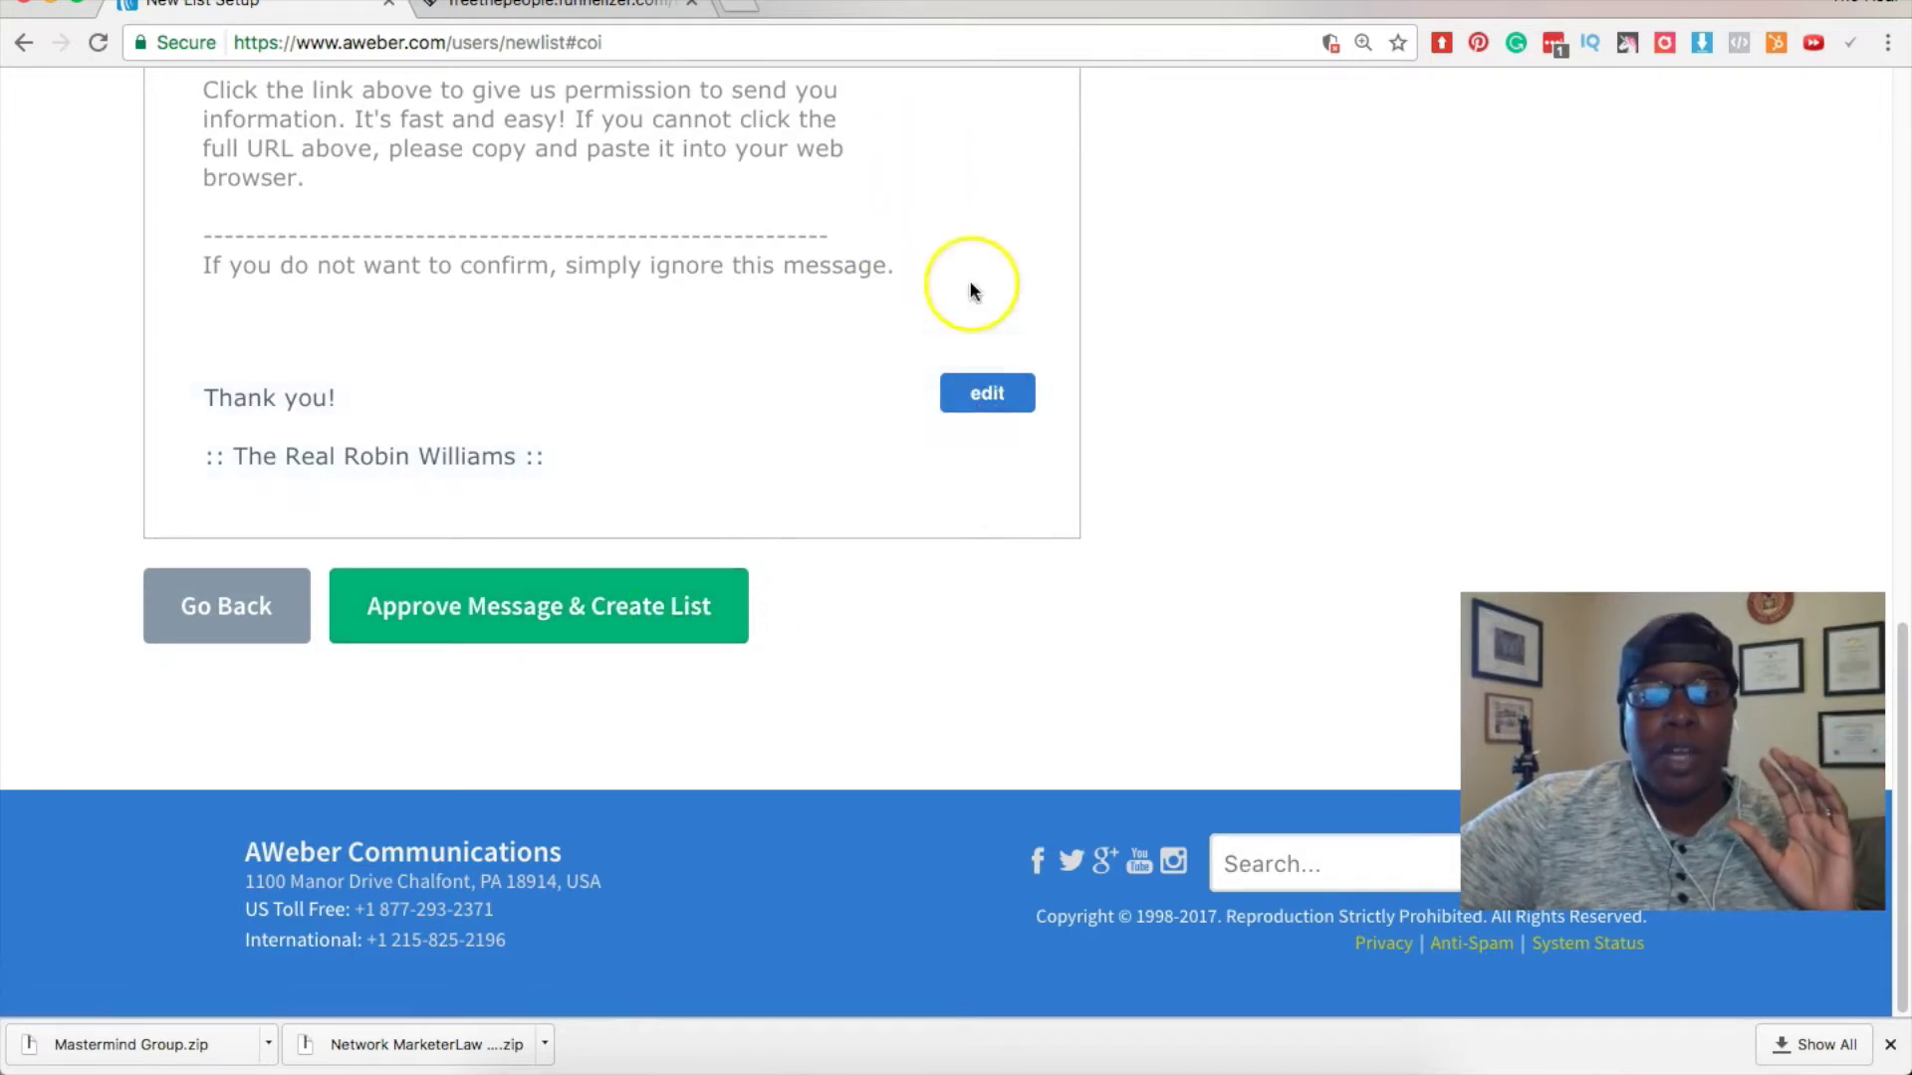
{"action": "left_click", "coordinate": [648, 610]}
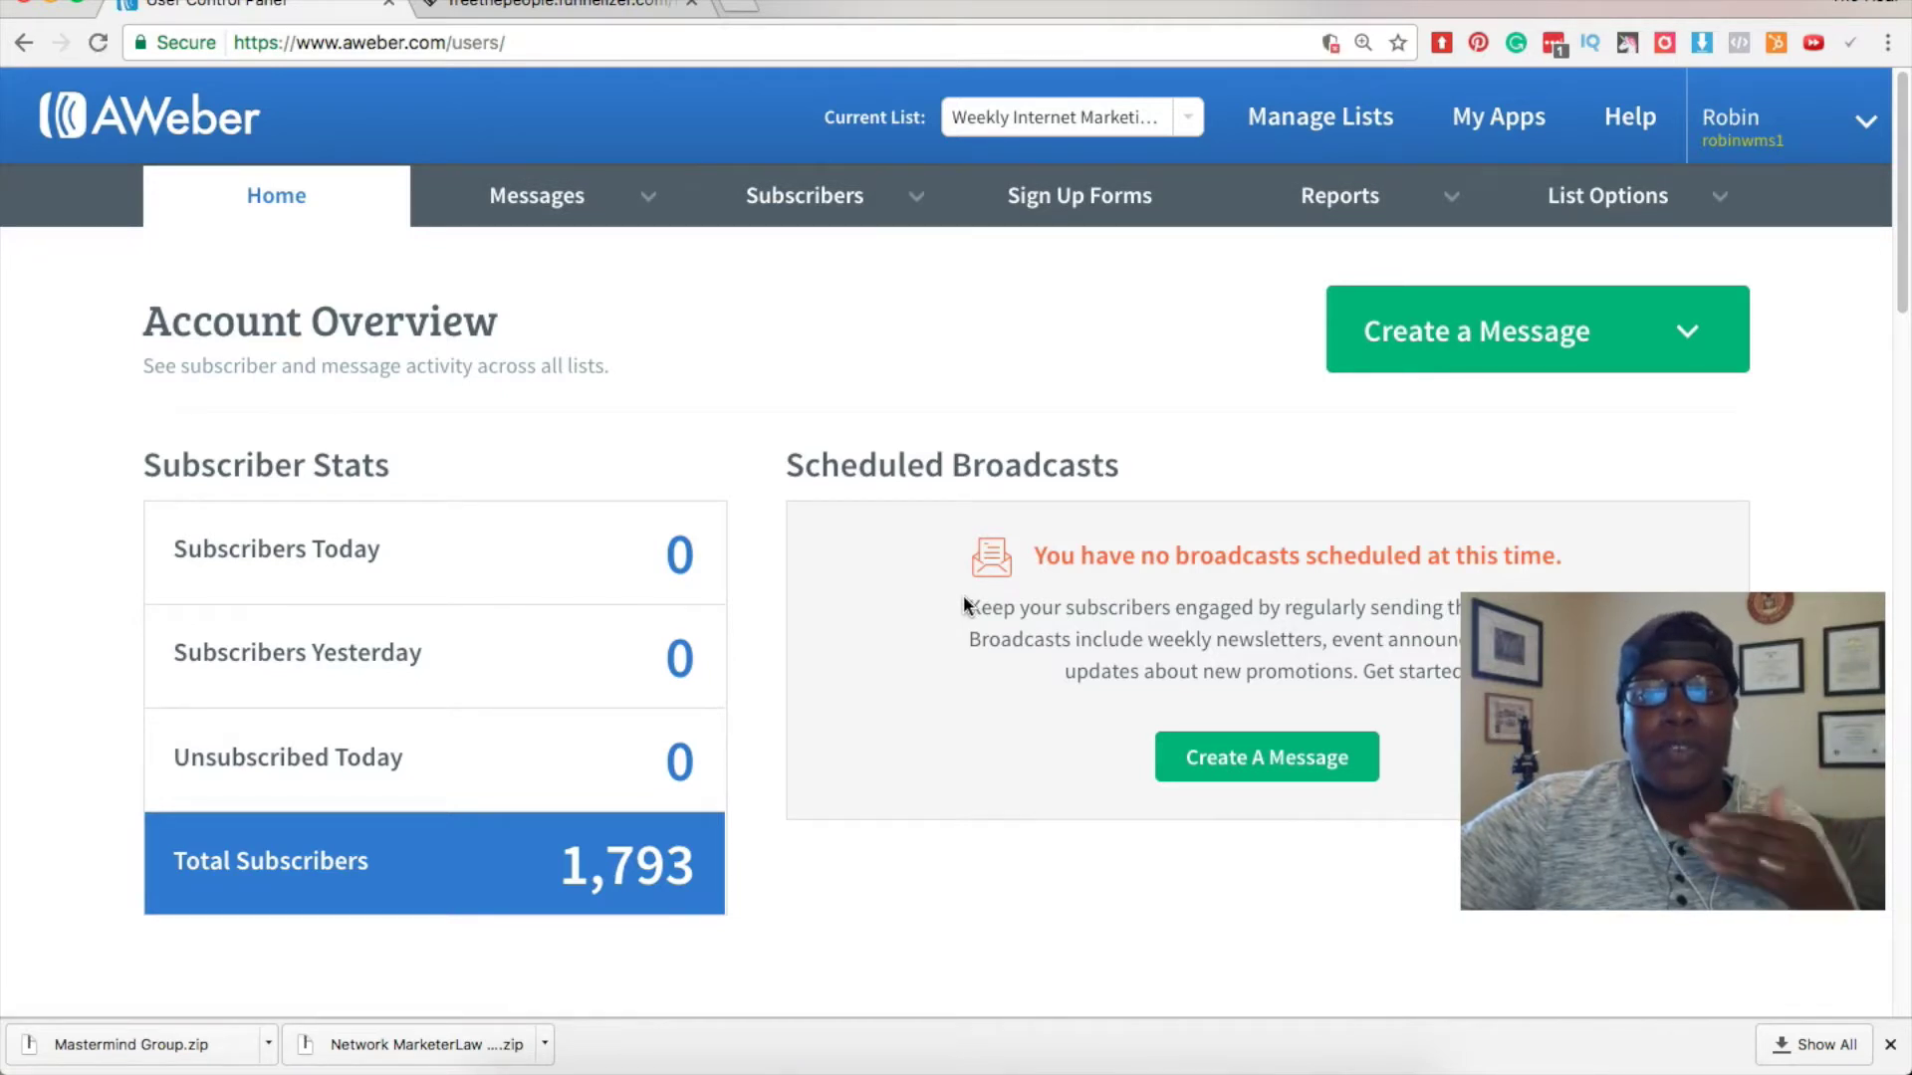
Drop open the List Options menu for Weekly Internet Marketing Tips.
{"action": "mouse_move", "coordinate": [1712, 192]}
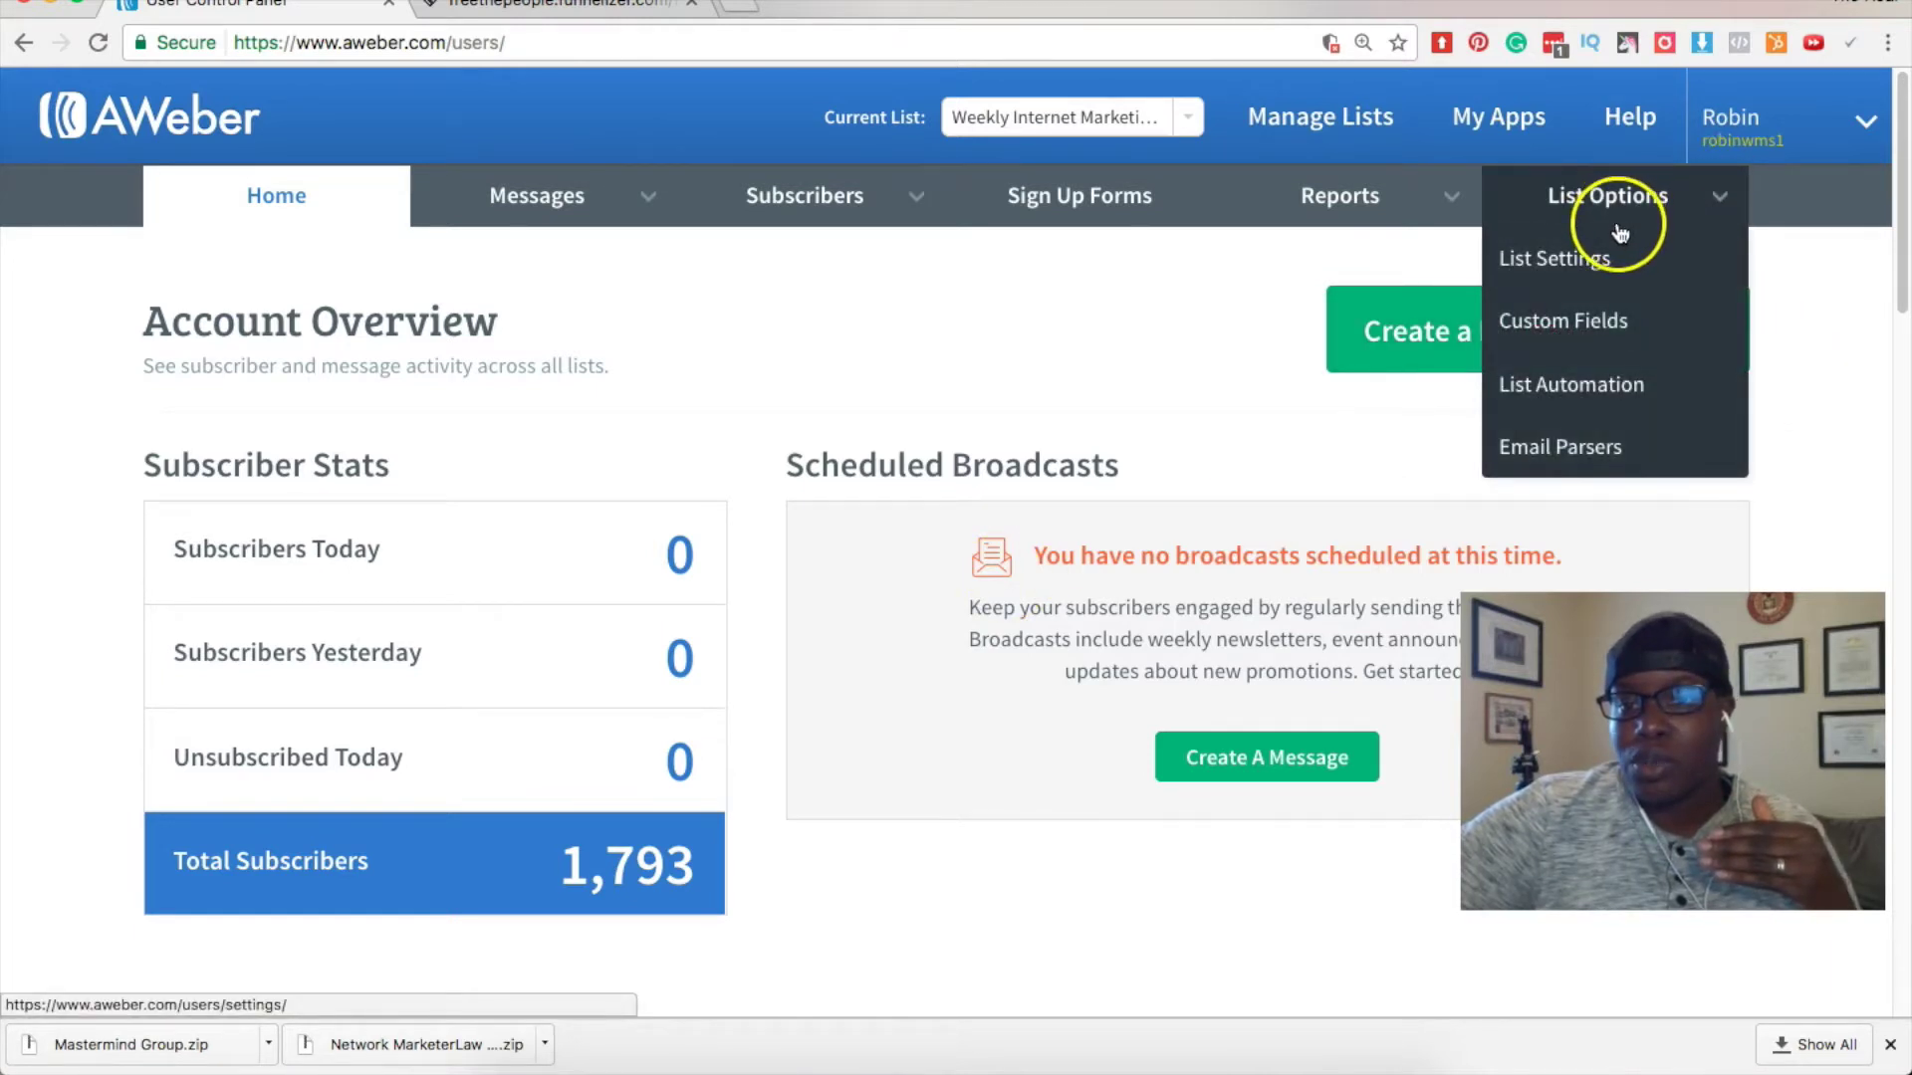
{"action": "mouse_move", "coordinate": [1472, 202]}
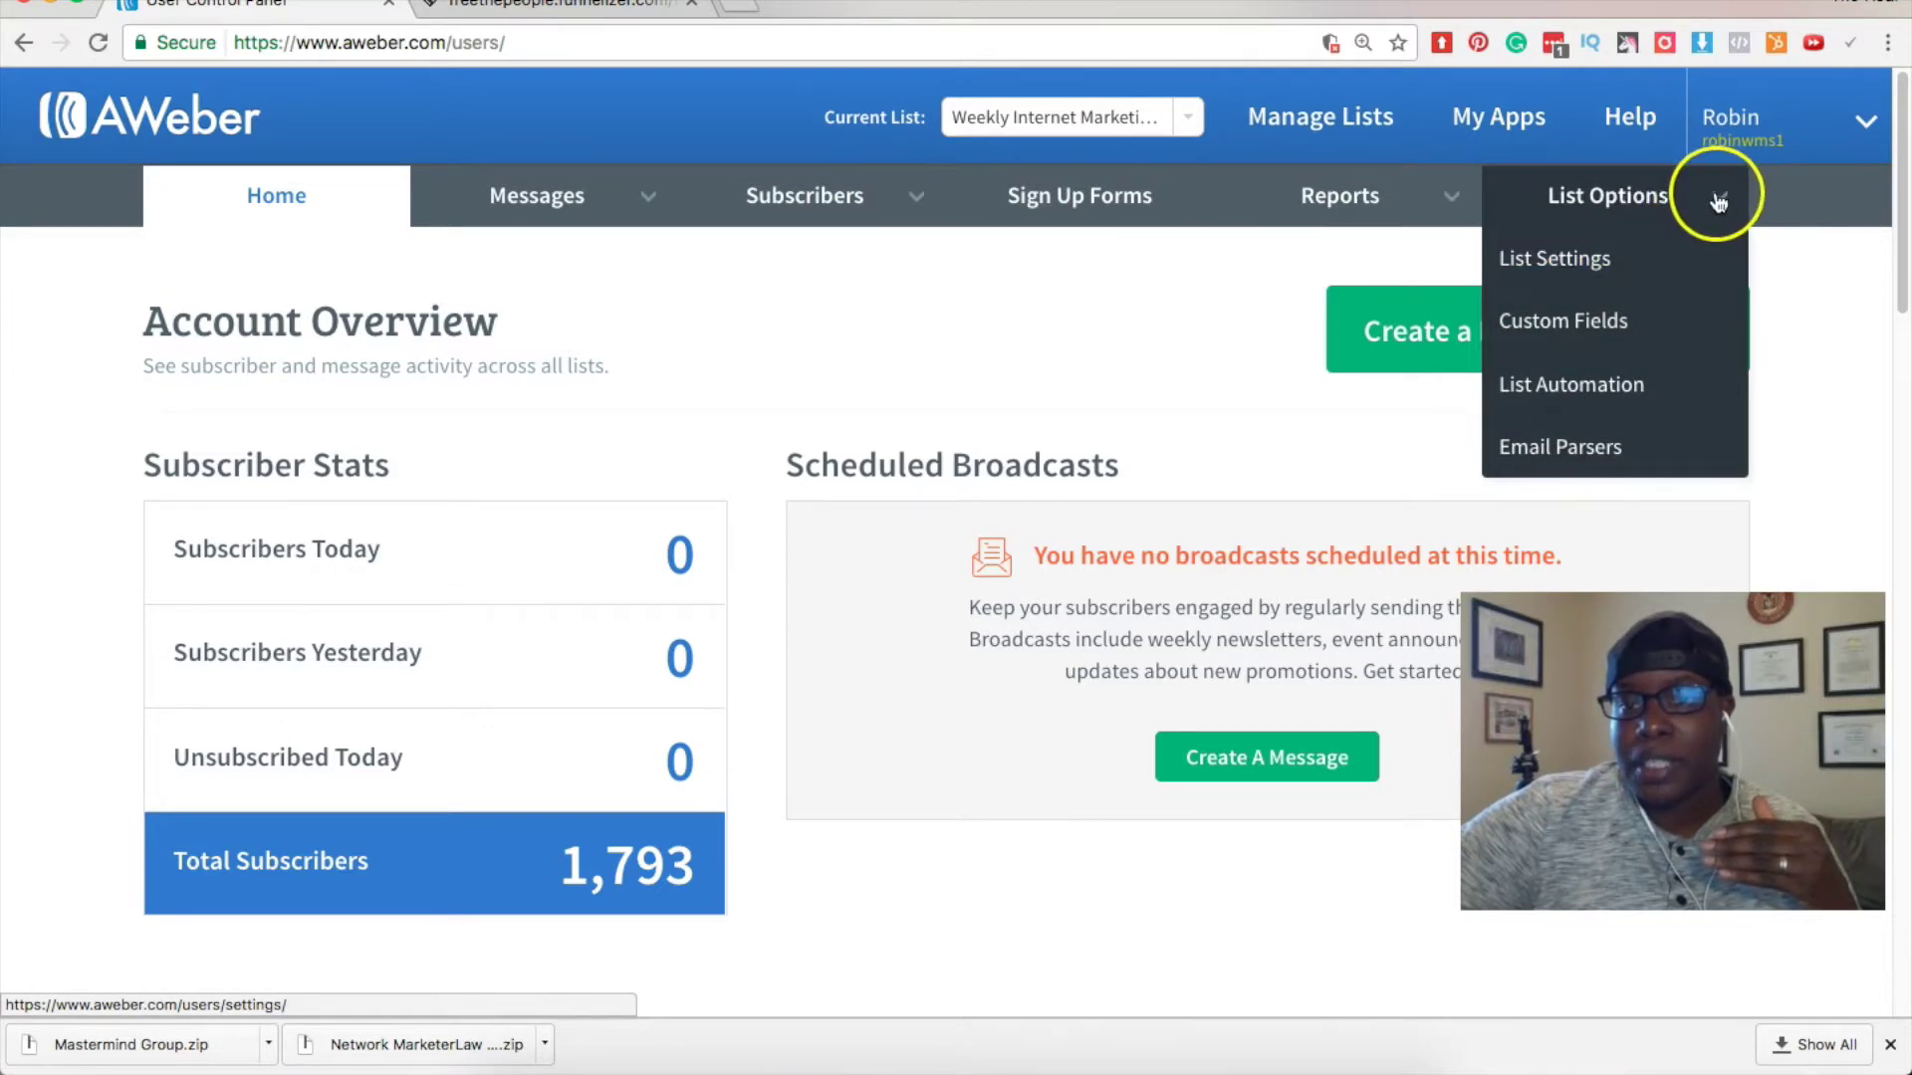
Show the list's Confirmed Opt-In settings, with import opt-in emails off and no success page URL.
{"action": "left_click", "coordinate": [1651, 249]}
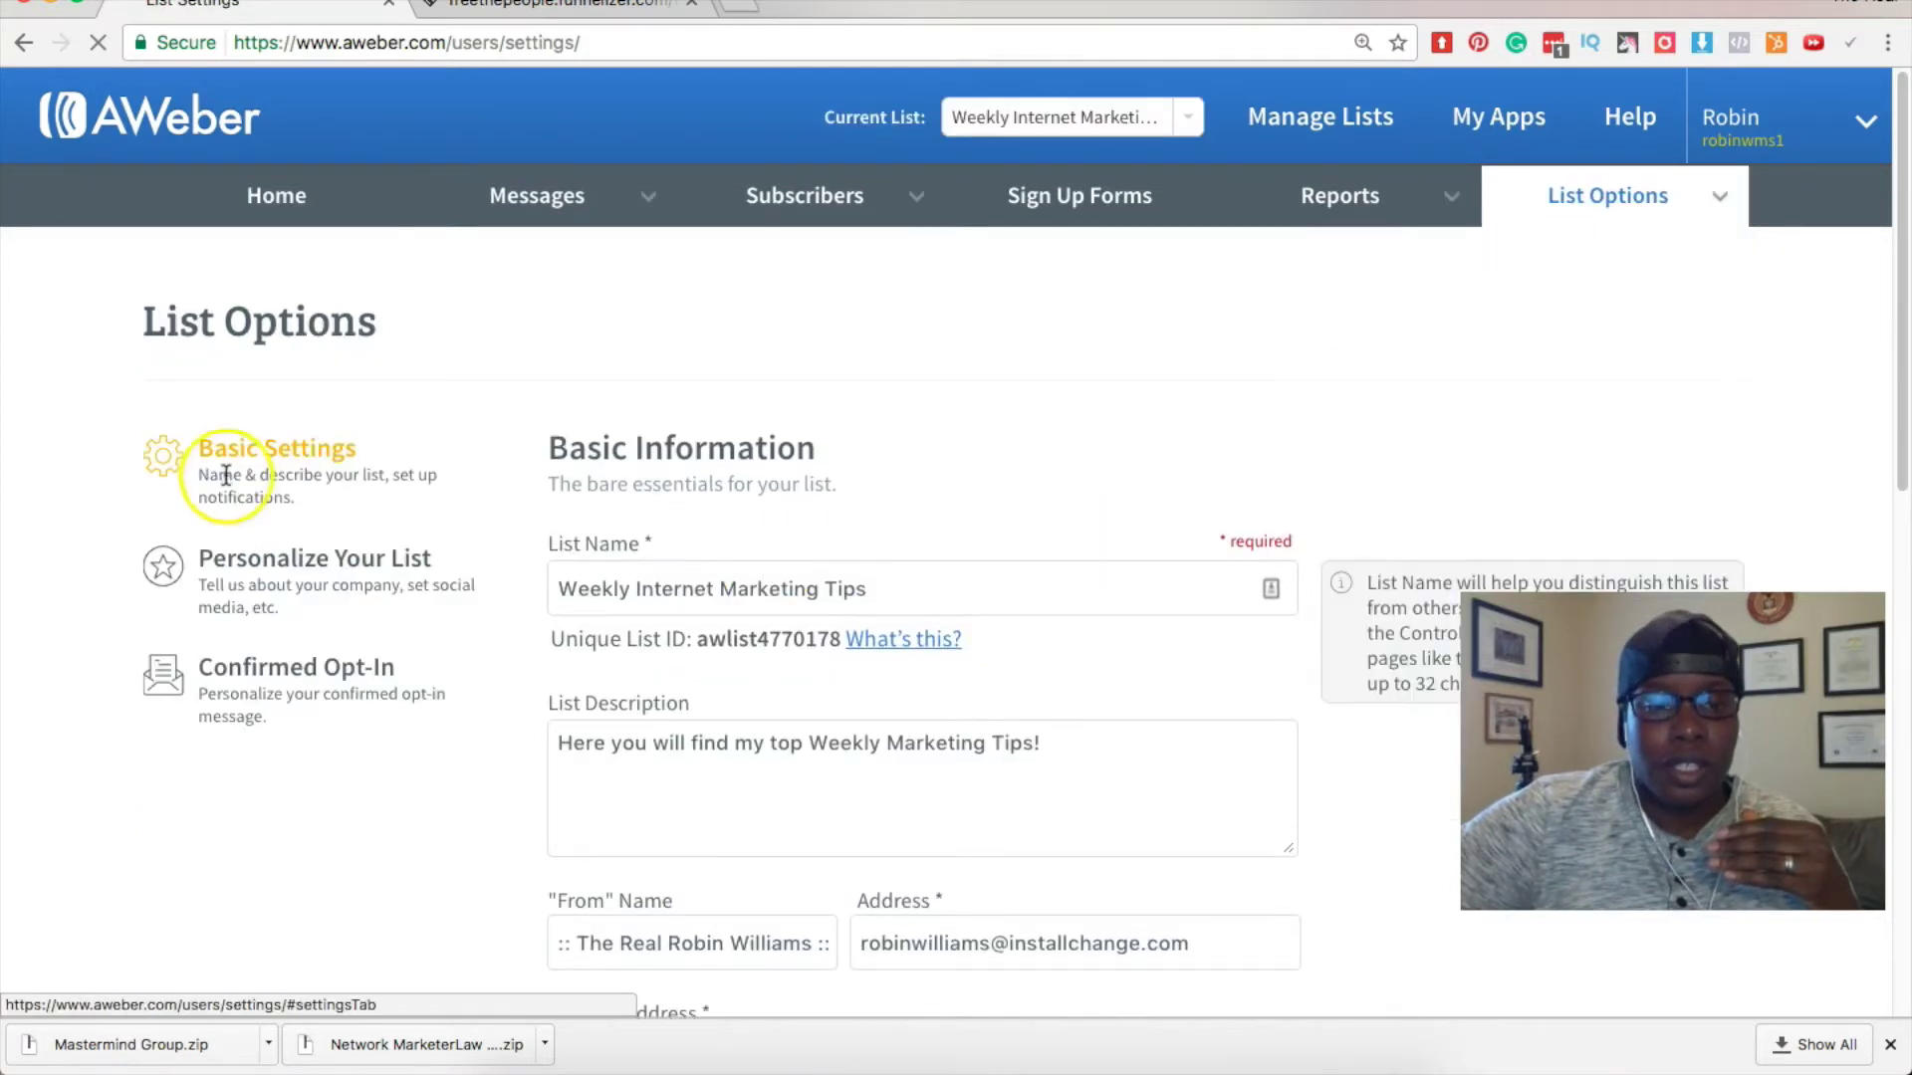
{"action": "scroll", "coordinate": [226, 478], "scroll_direction": "down", "scroll_amount": 10}
{"action": "scroll", "coordinate": [227, 480], "scroll_direction": "up", "scroll_amount": 6}
{"action": "scroll", "coordinate": [229, 479], "scroll_direction": "up", "scroll_amount": 2}
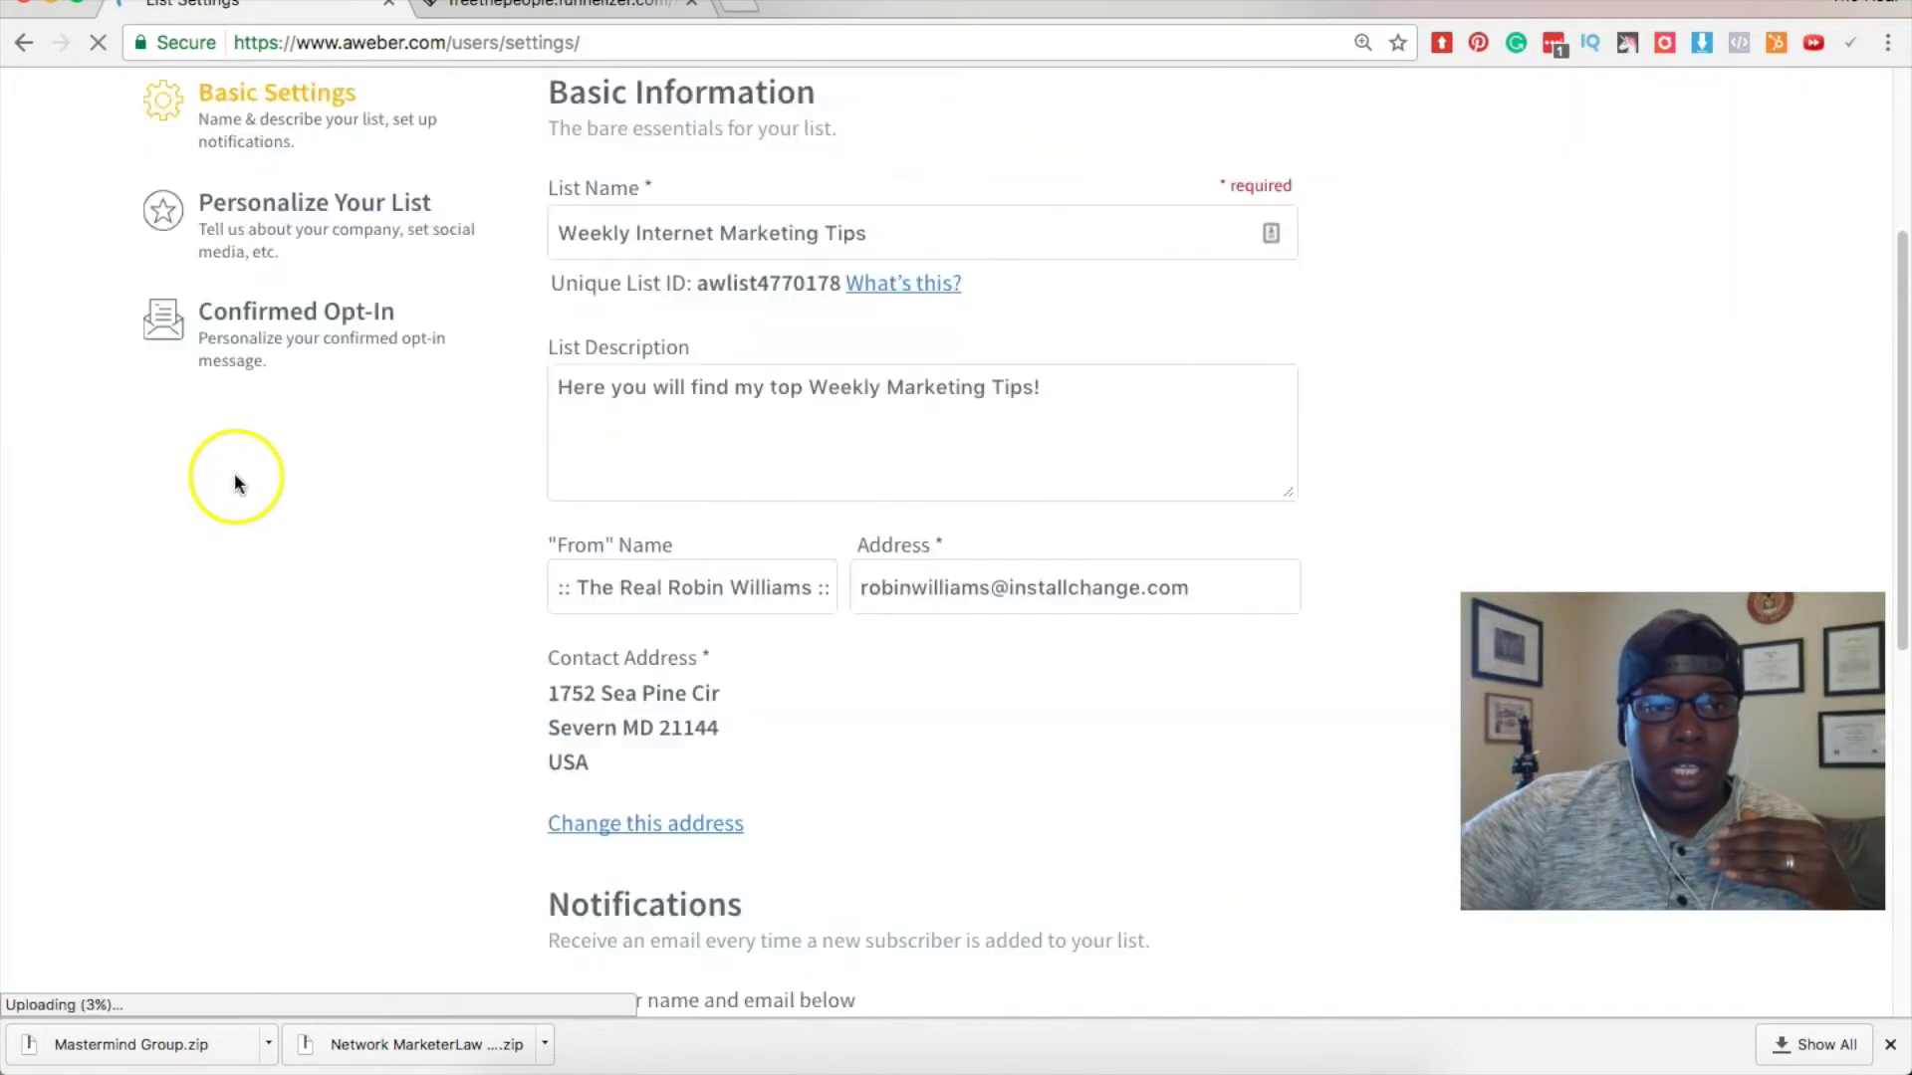
{"action": "scroll", "coordinate": [235, 482], "scroll_direction": "up", "scroll_amount": 4}
{"action": "left_click", "coordinate": [288, 671]}
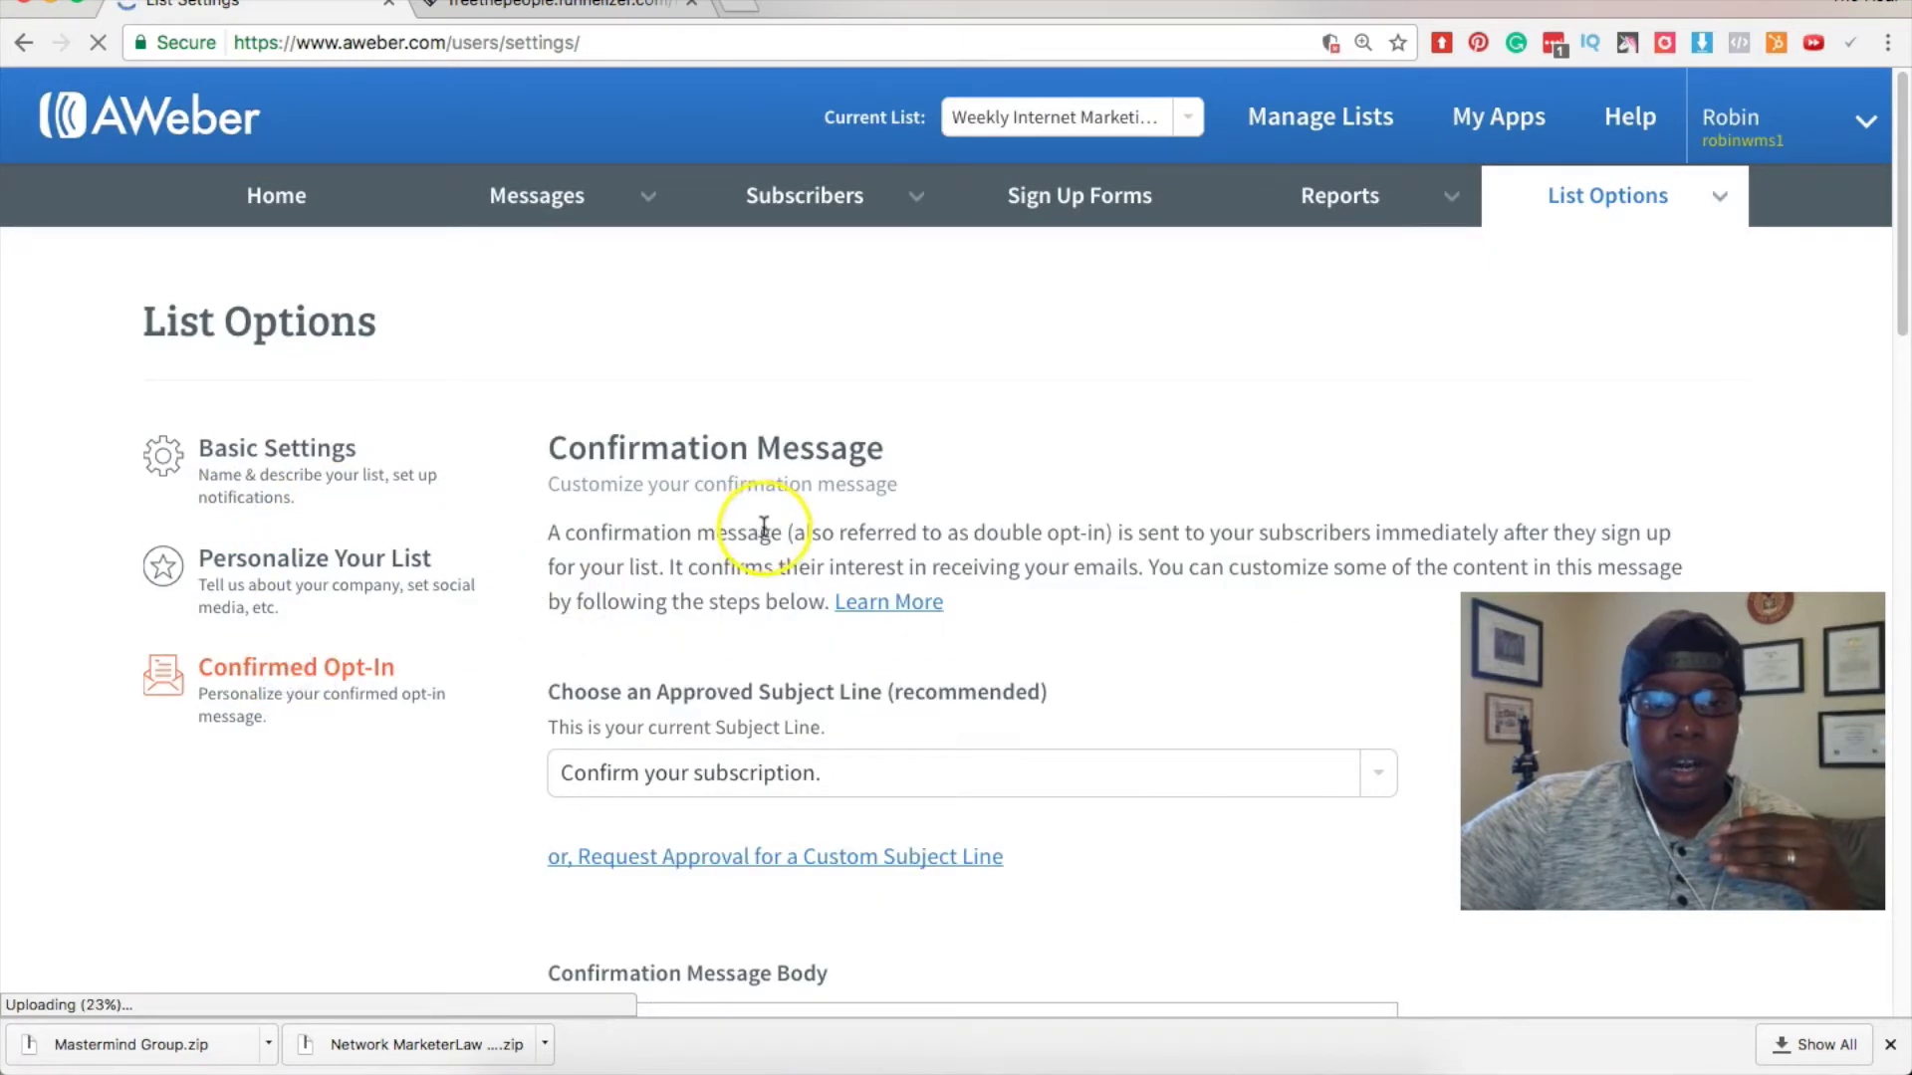
{"action": "scroll", "coordinate": [697, 524], "scroll_direction": "down", "scroll_amount": 5}
{"action": "scroll", "coordinate": [657, 507], "scroll_direction": "down", "scroll_amount": 7}
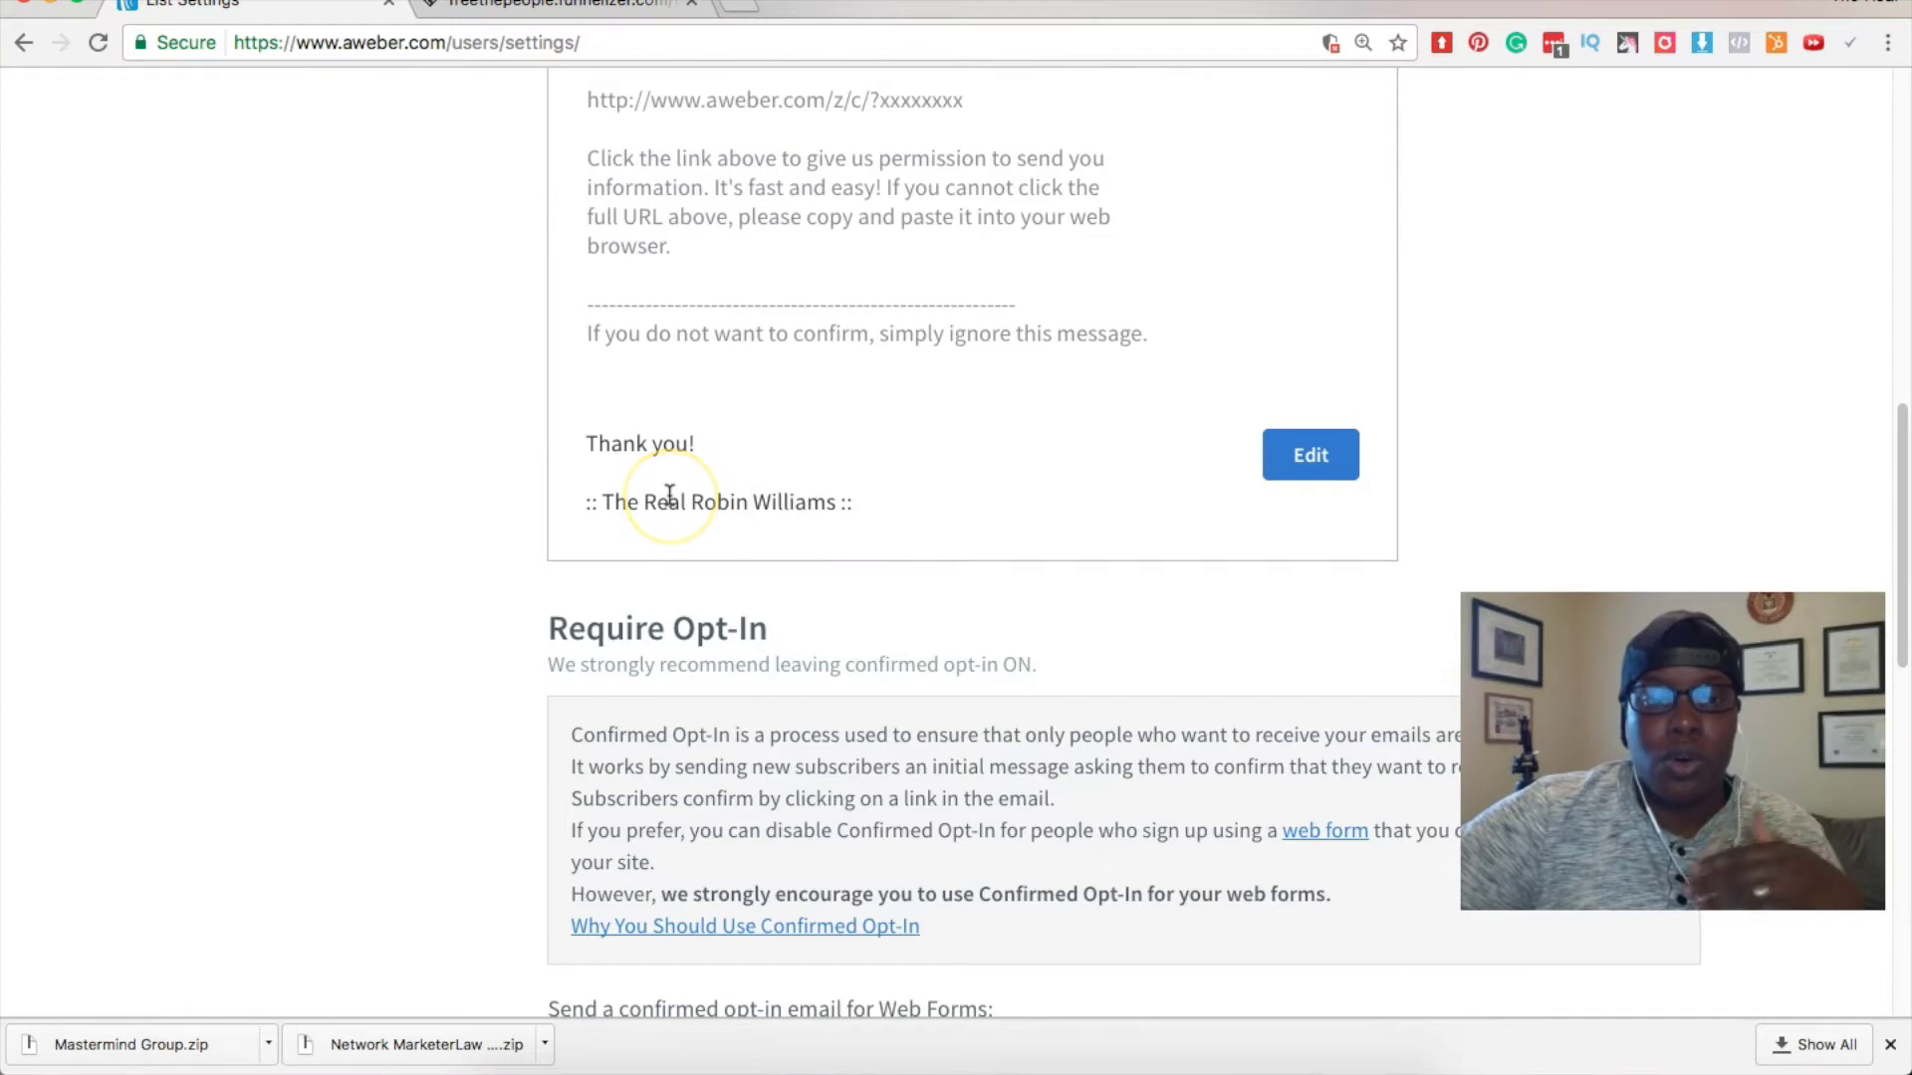
{"action": "scroll", "coordinate": [669, 495], "scroll_direction": "down", "scroll_amount": 1}
{"action": "scroll", "coordinate": [669, 494], "scroll_direction": "down", "scroll_amount": 10}
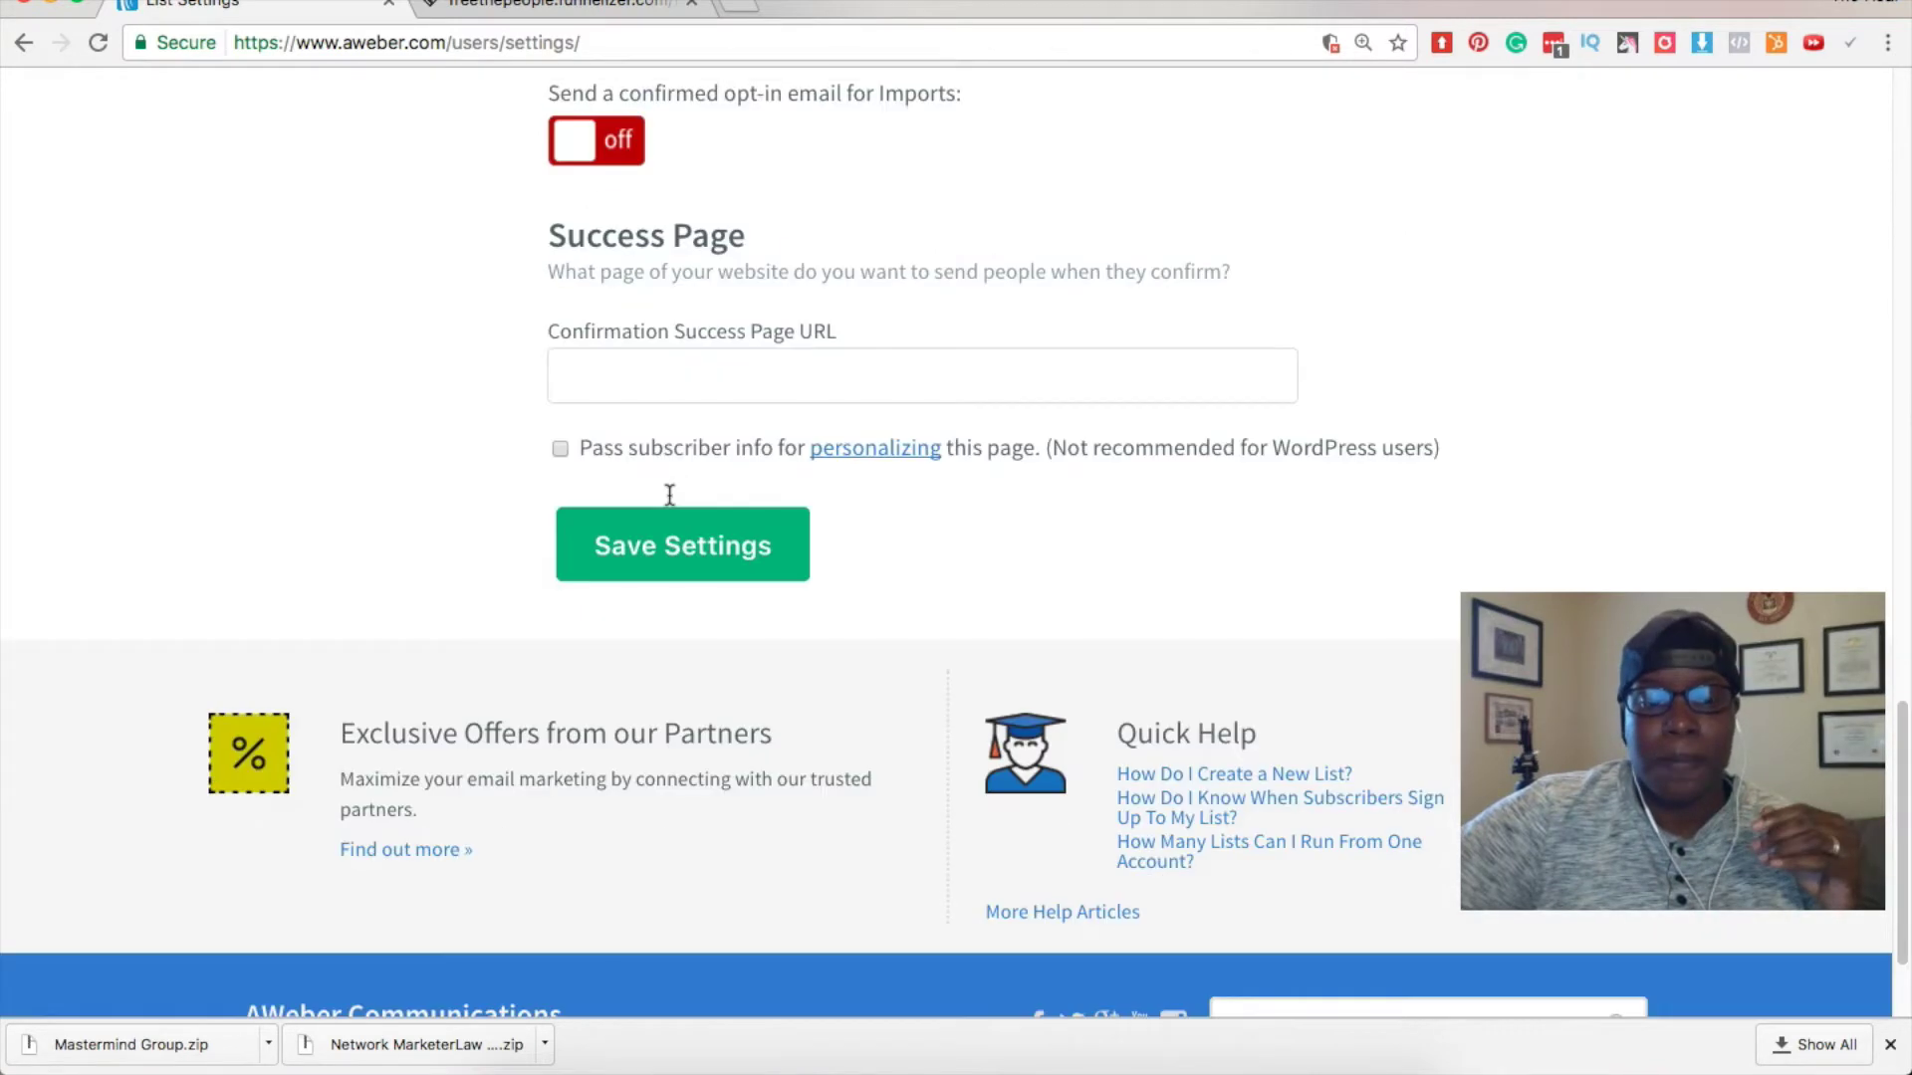
{"action": "scroll", "coordinate": [669, 495], "scroll_direction": "up", "scroll_amount": 5}
Switch off the Web Forms confirmed opt-in toggle and confirm with Yes.
{"action": "left_click", "coordinate": [534, 532]}
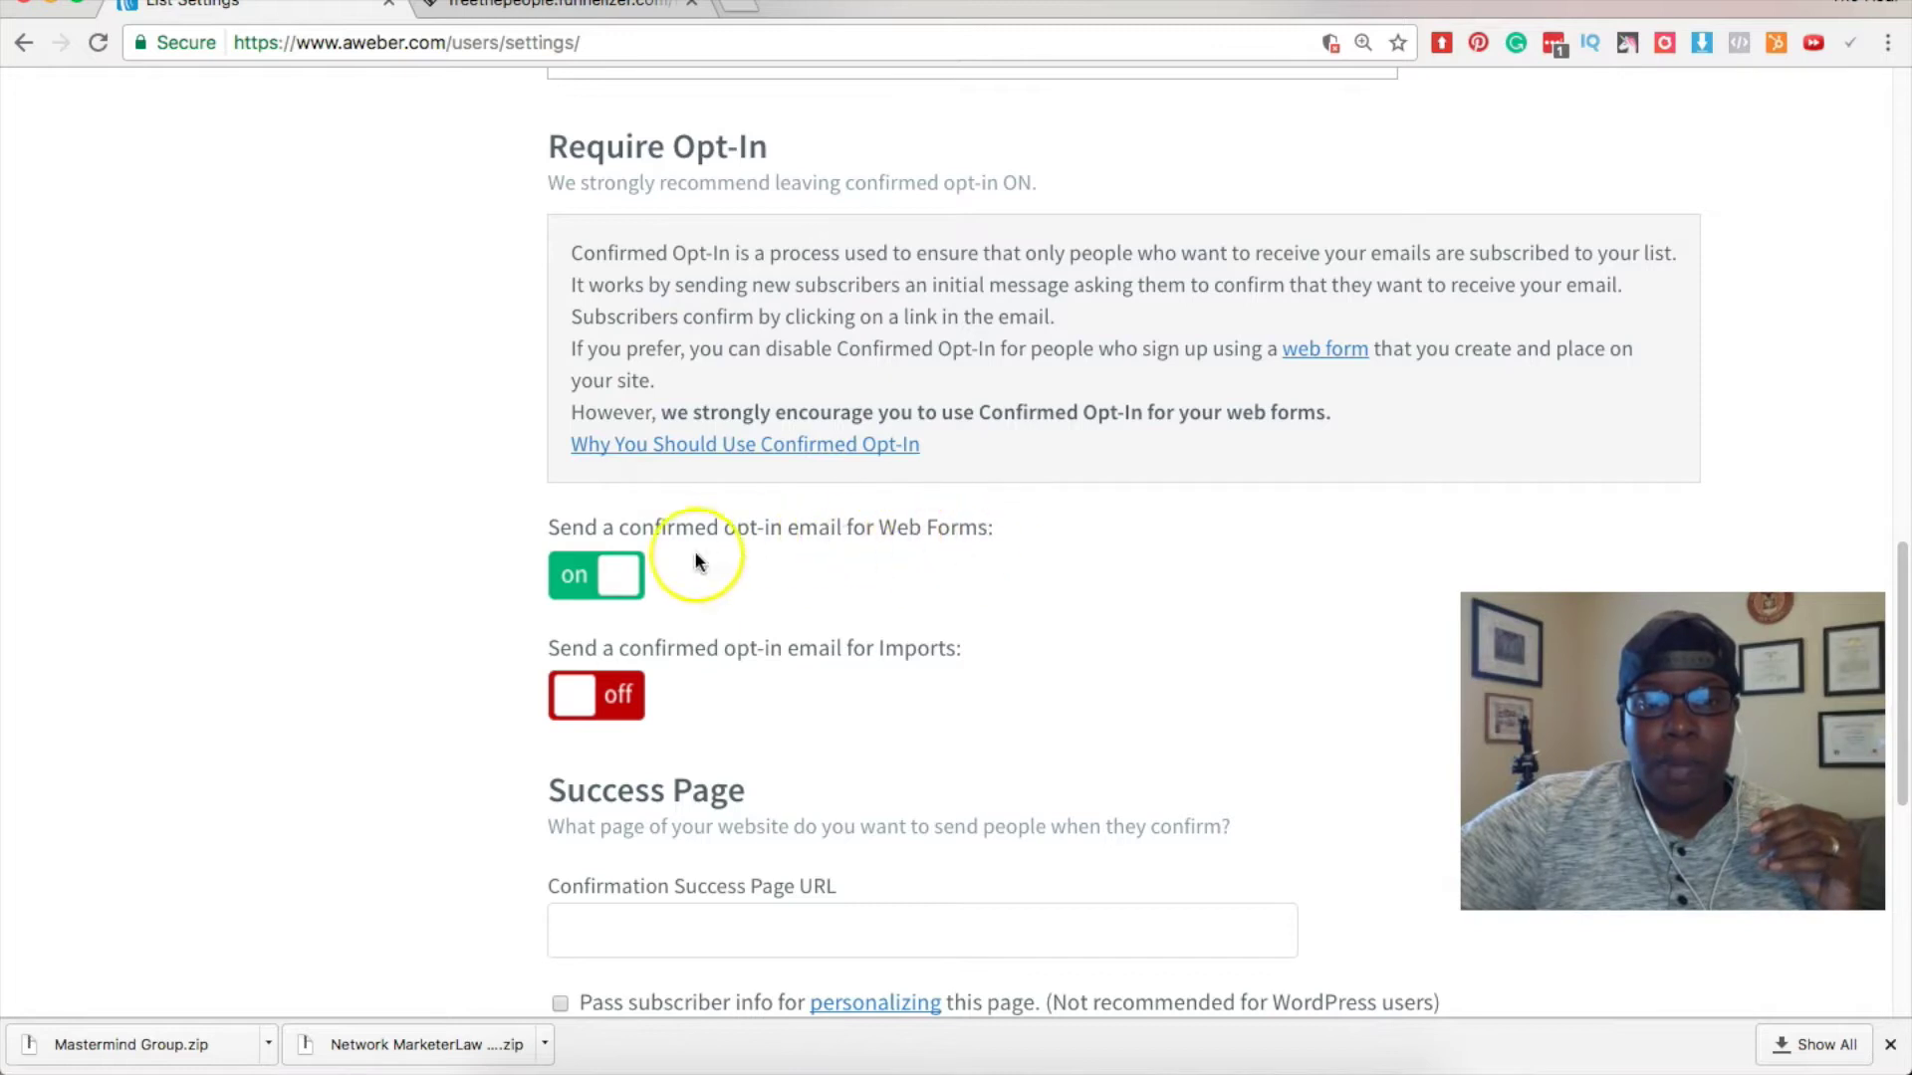
{"action": "left_click", "coordinate": [619, 574]}
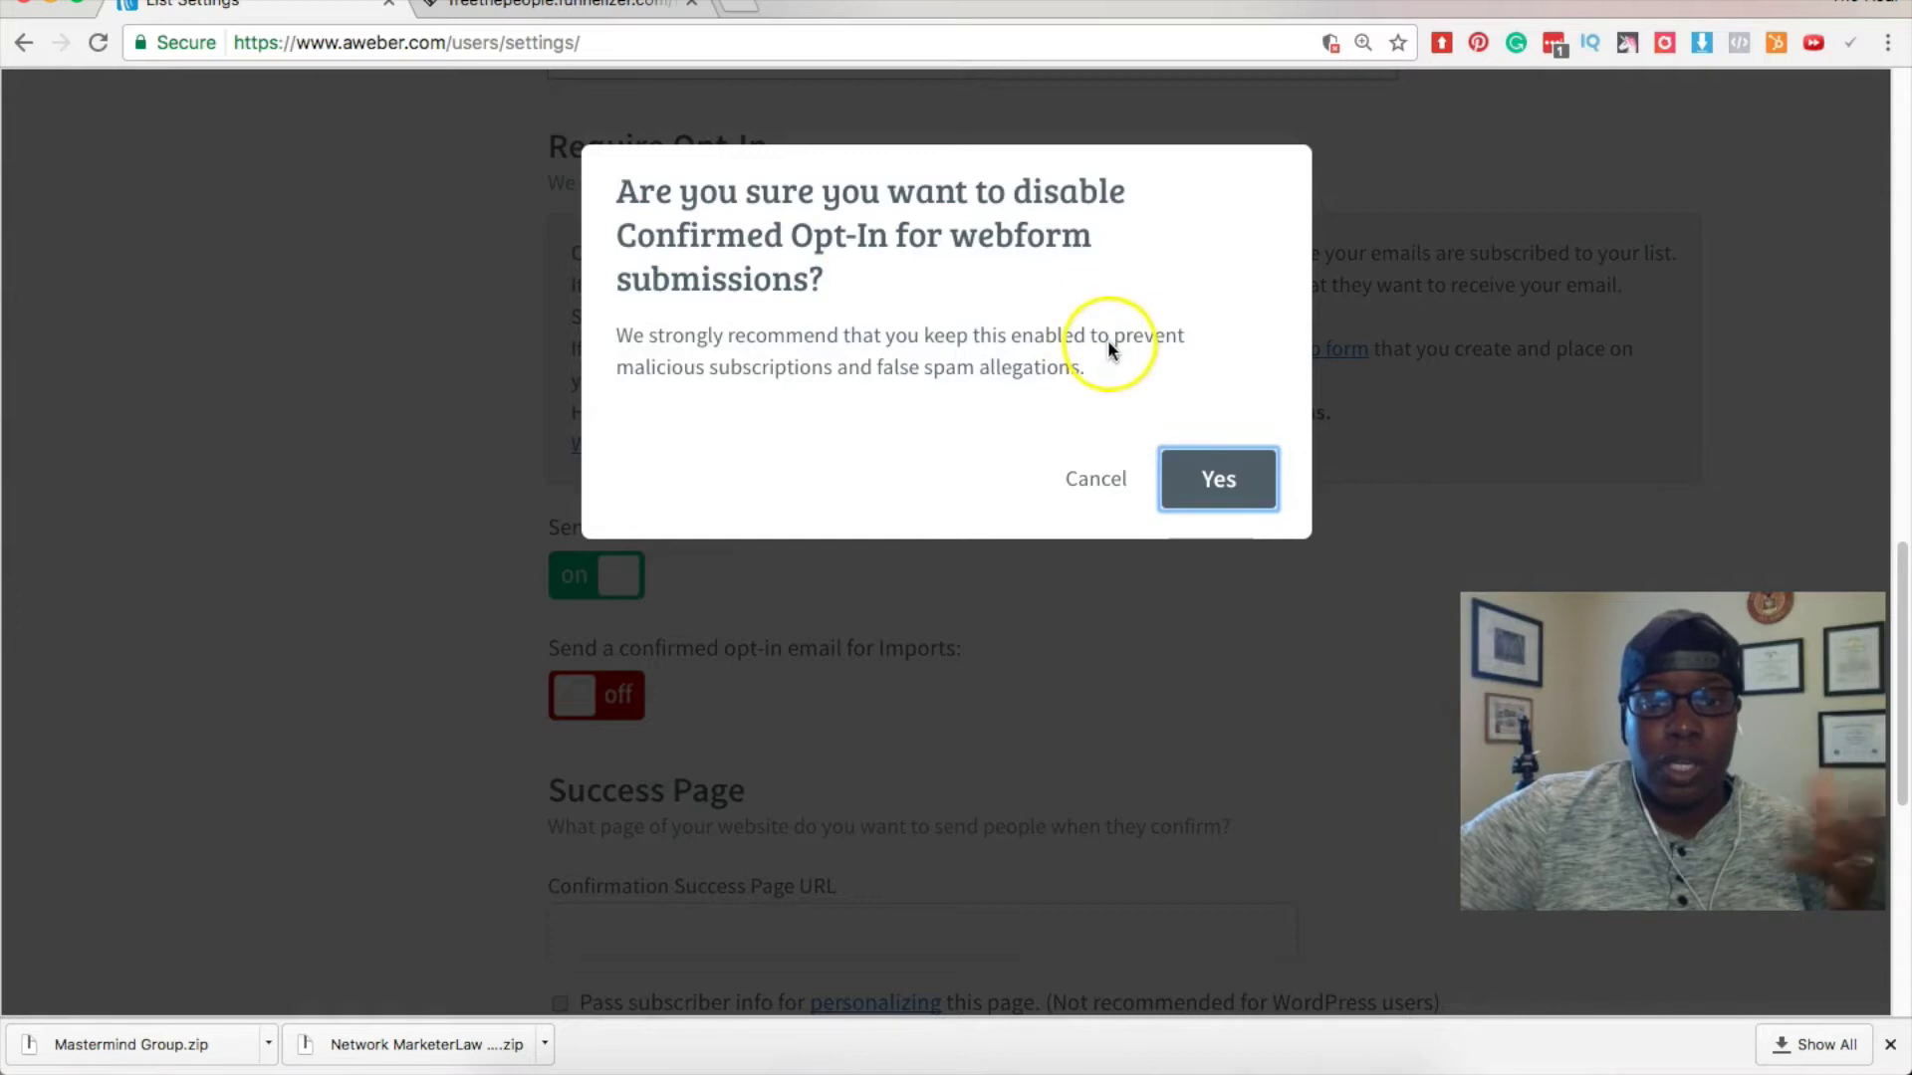
{"action": "left_click", "coordinate": [1213, 474]}
{"action": "scroll", "coordinate": [1211, 472], "scroll_direction": "down", "scroll_amount": 6}
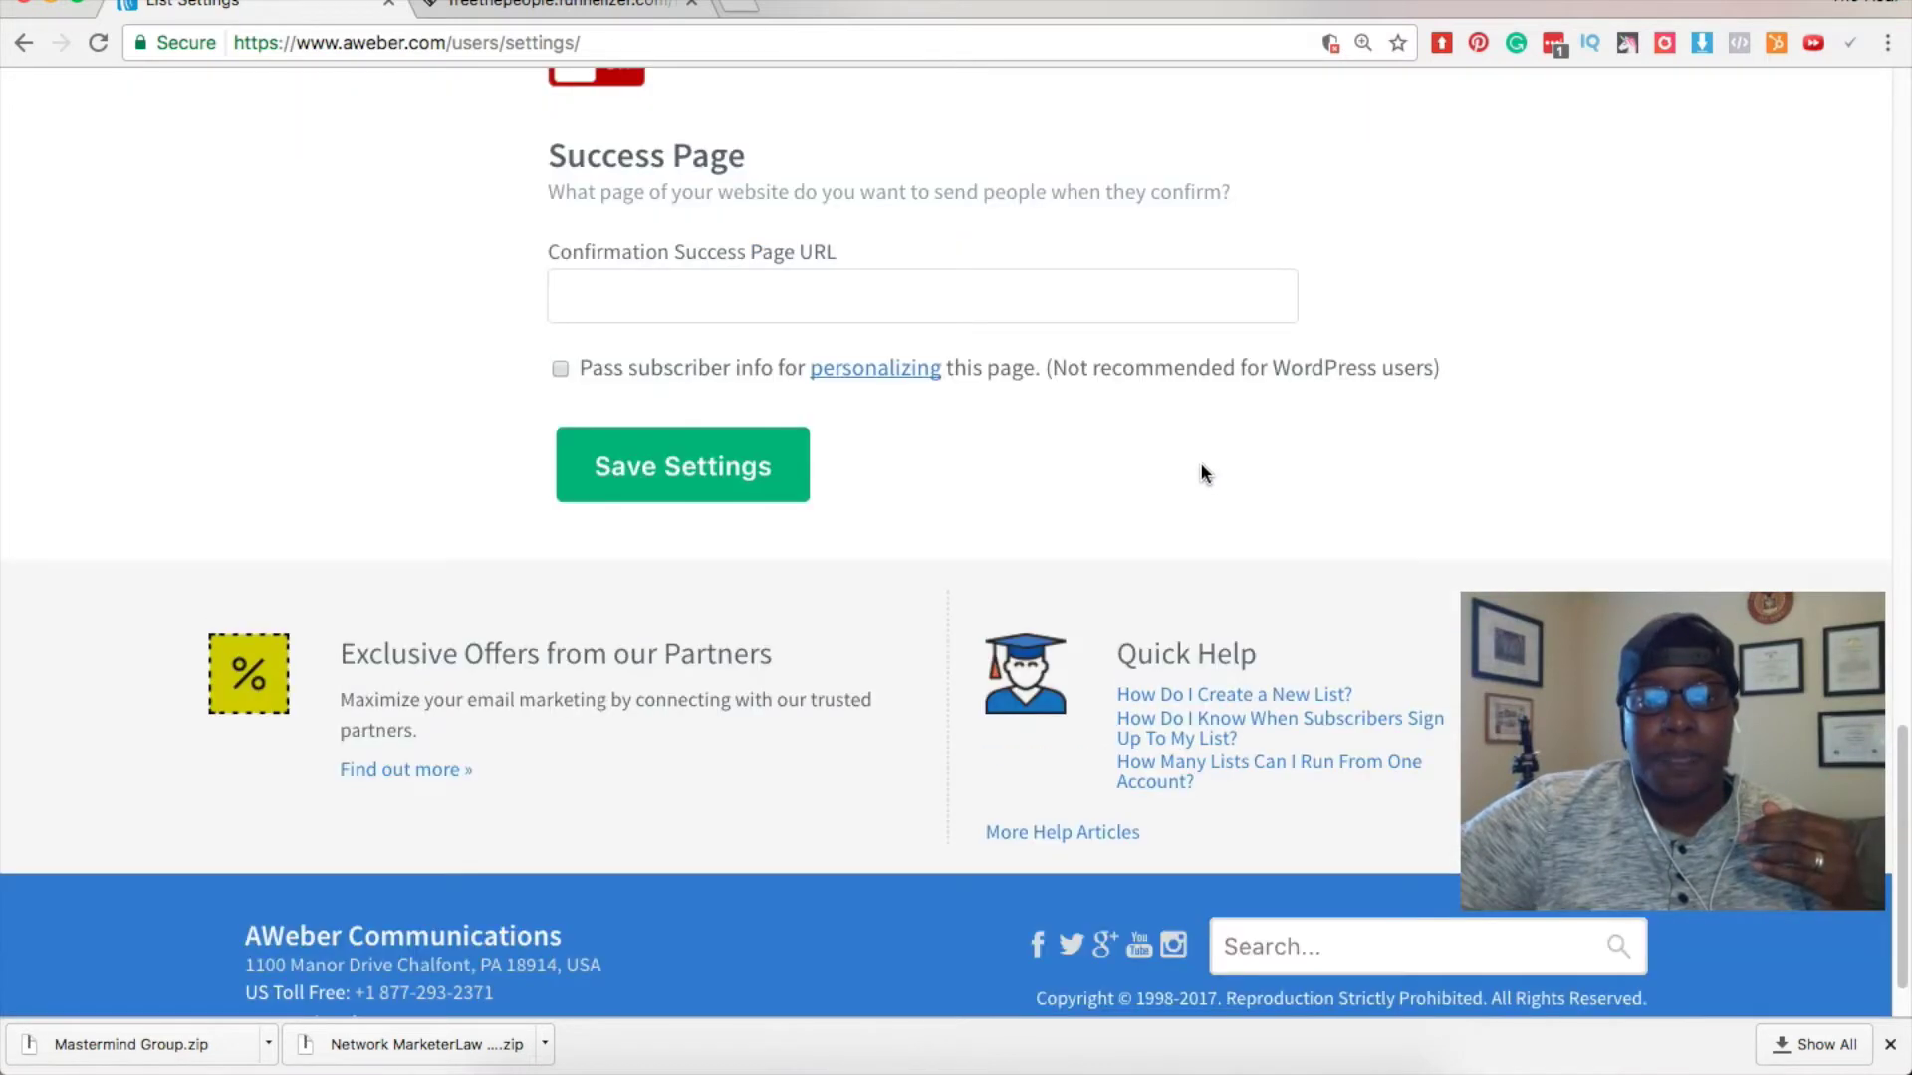
{"action": "scroll", "coordinate": [1185, 463], "scroll_direction": "up", "scroll_amount": 10}
{"action": "scroll", "coordinate": [1030, 408], "scroll_direction": "up", "scroll_amount": 5}
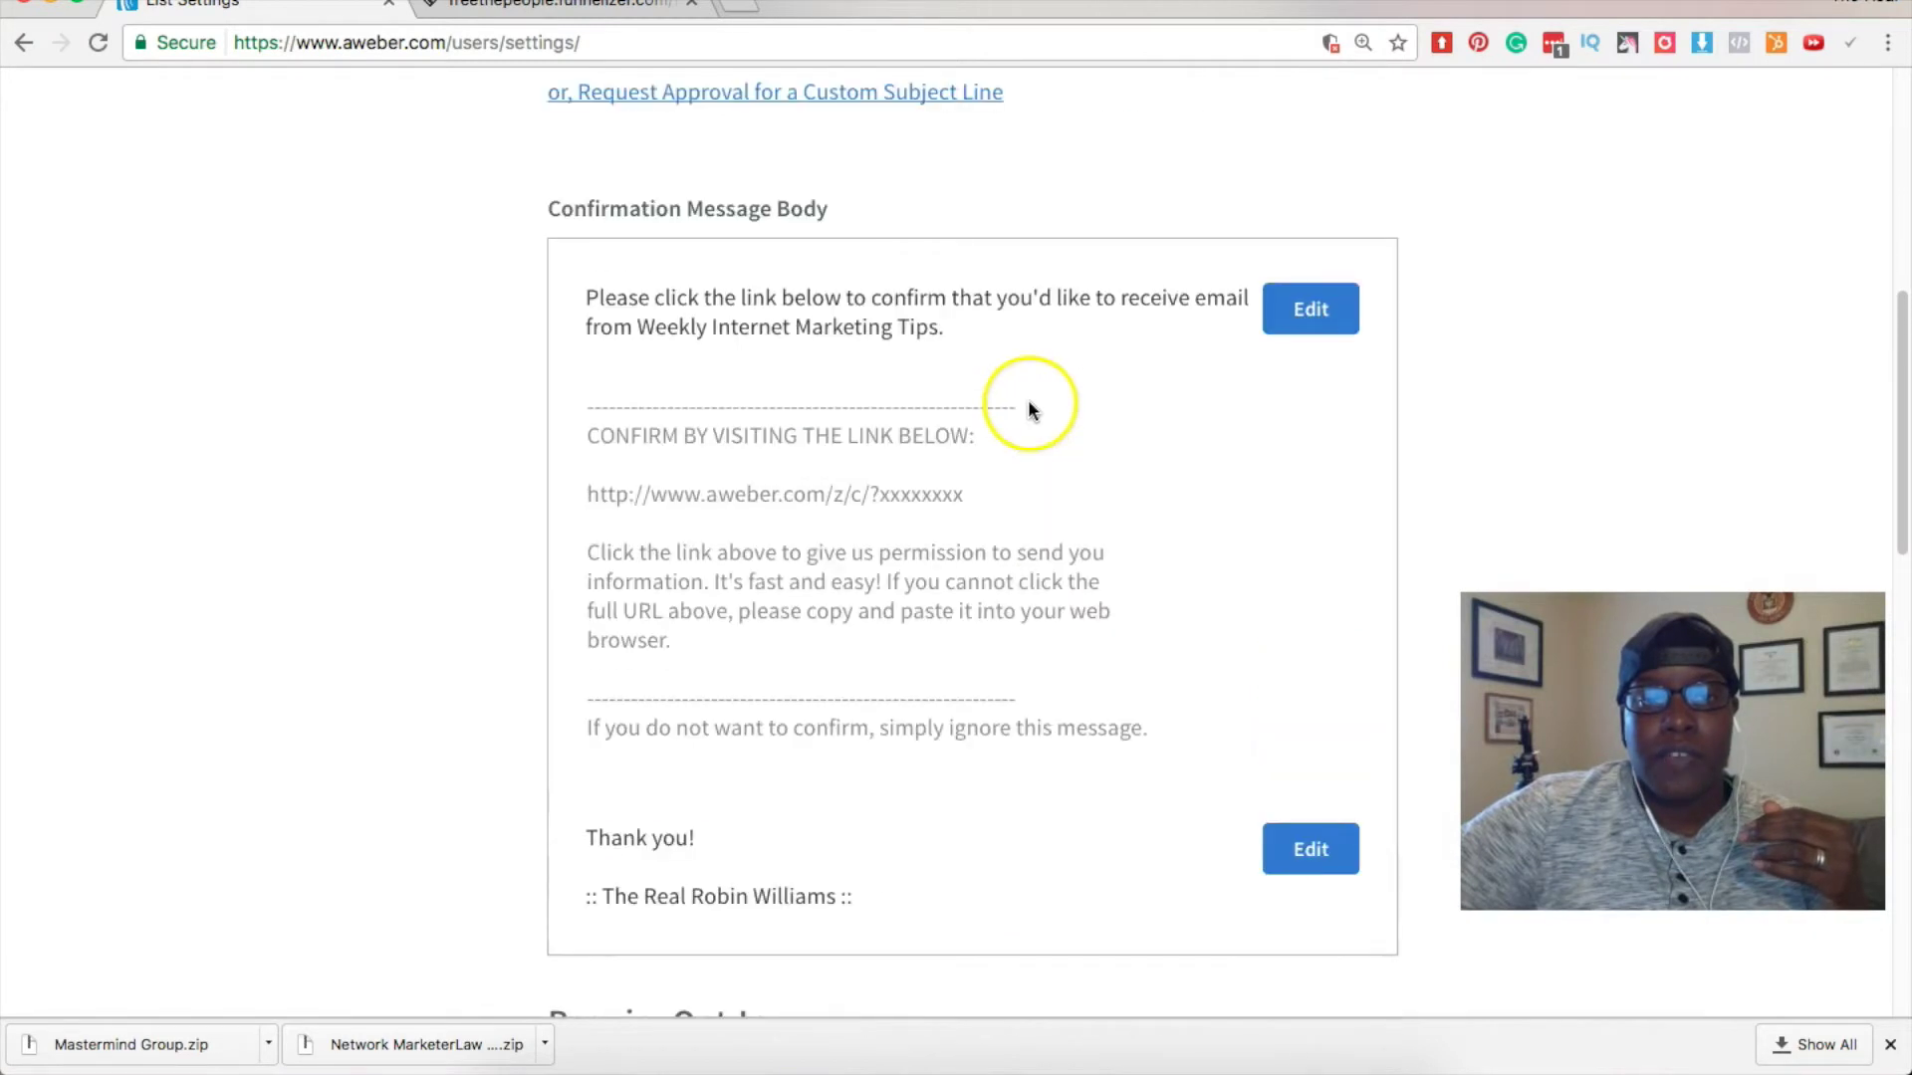
{"action": "scroll", "coordinate": [1030, 408], "scroll_direction": "down", "scroll_amount": 12}
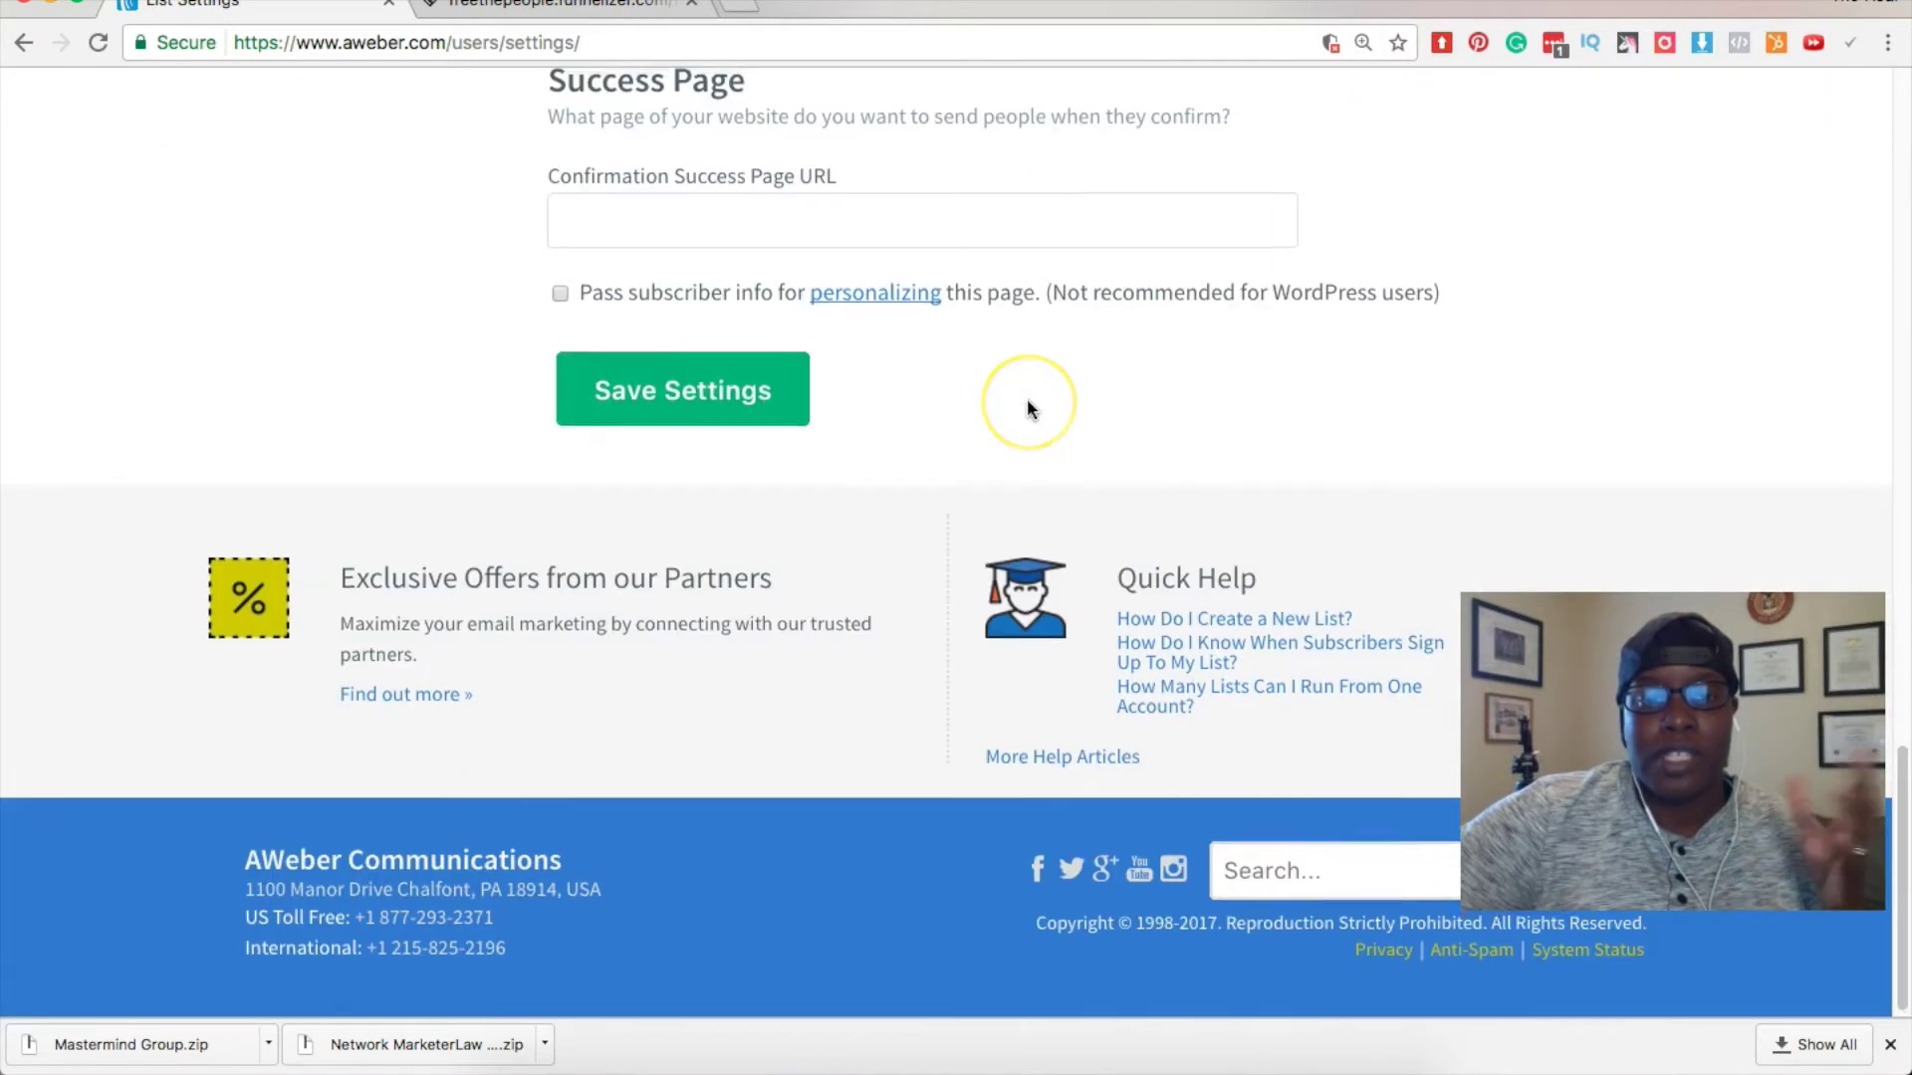
{"action": "scroll", "coordinate": [1026, 403], "scroll_direction": "up", "scroll_amount": 1}
Place the caret in the empty success page URL field.
{"action": "left_click", "coordinate": [947, 310]}
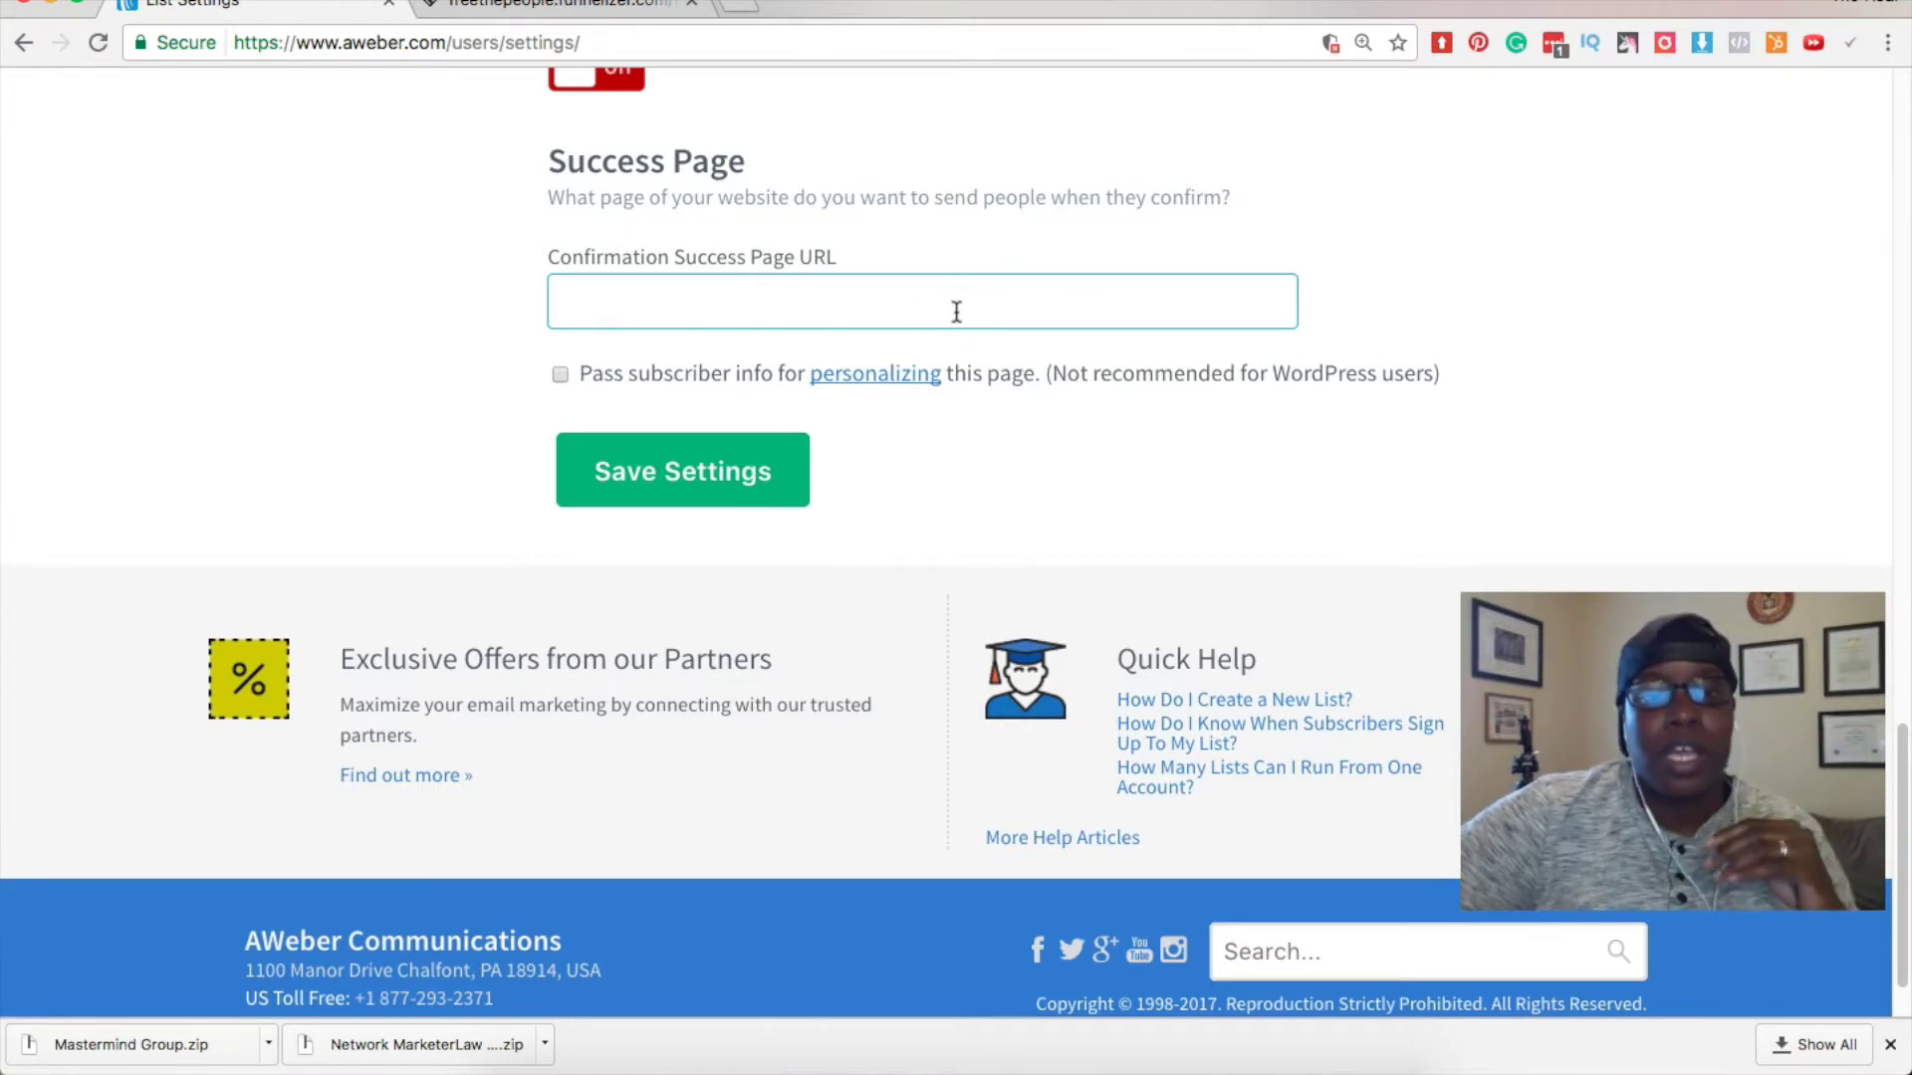
{"action": "scroll", "coordinate": [956, 311], "scroll_direction": "up", "scroll_amount": 12}
{"action": "scroll", "coordinate": [953, 314], "scroll_direction": "down", "scroll_amount": 10}
{"action": "scroll", "coordinate": [953, 317], "scroll_direction": "up", "scroll_amount": 12}
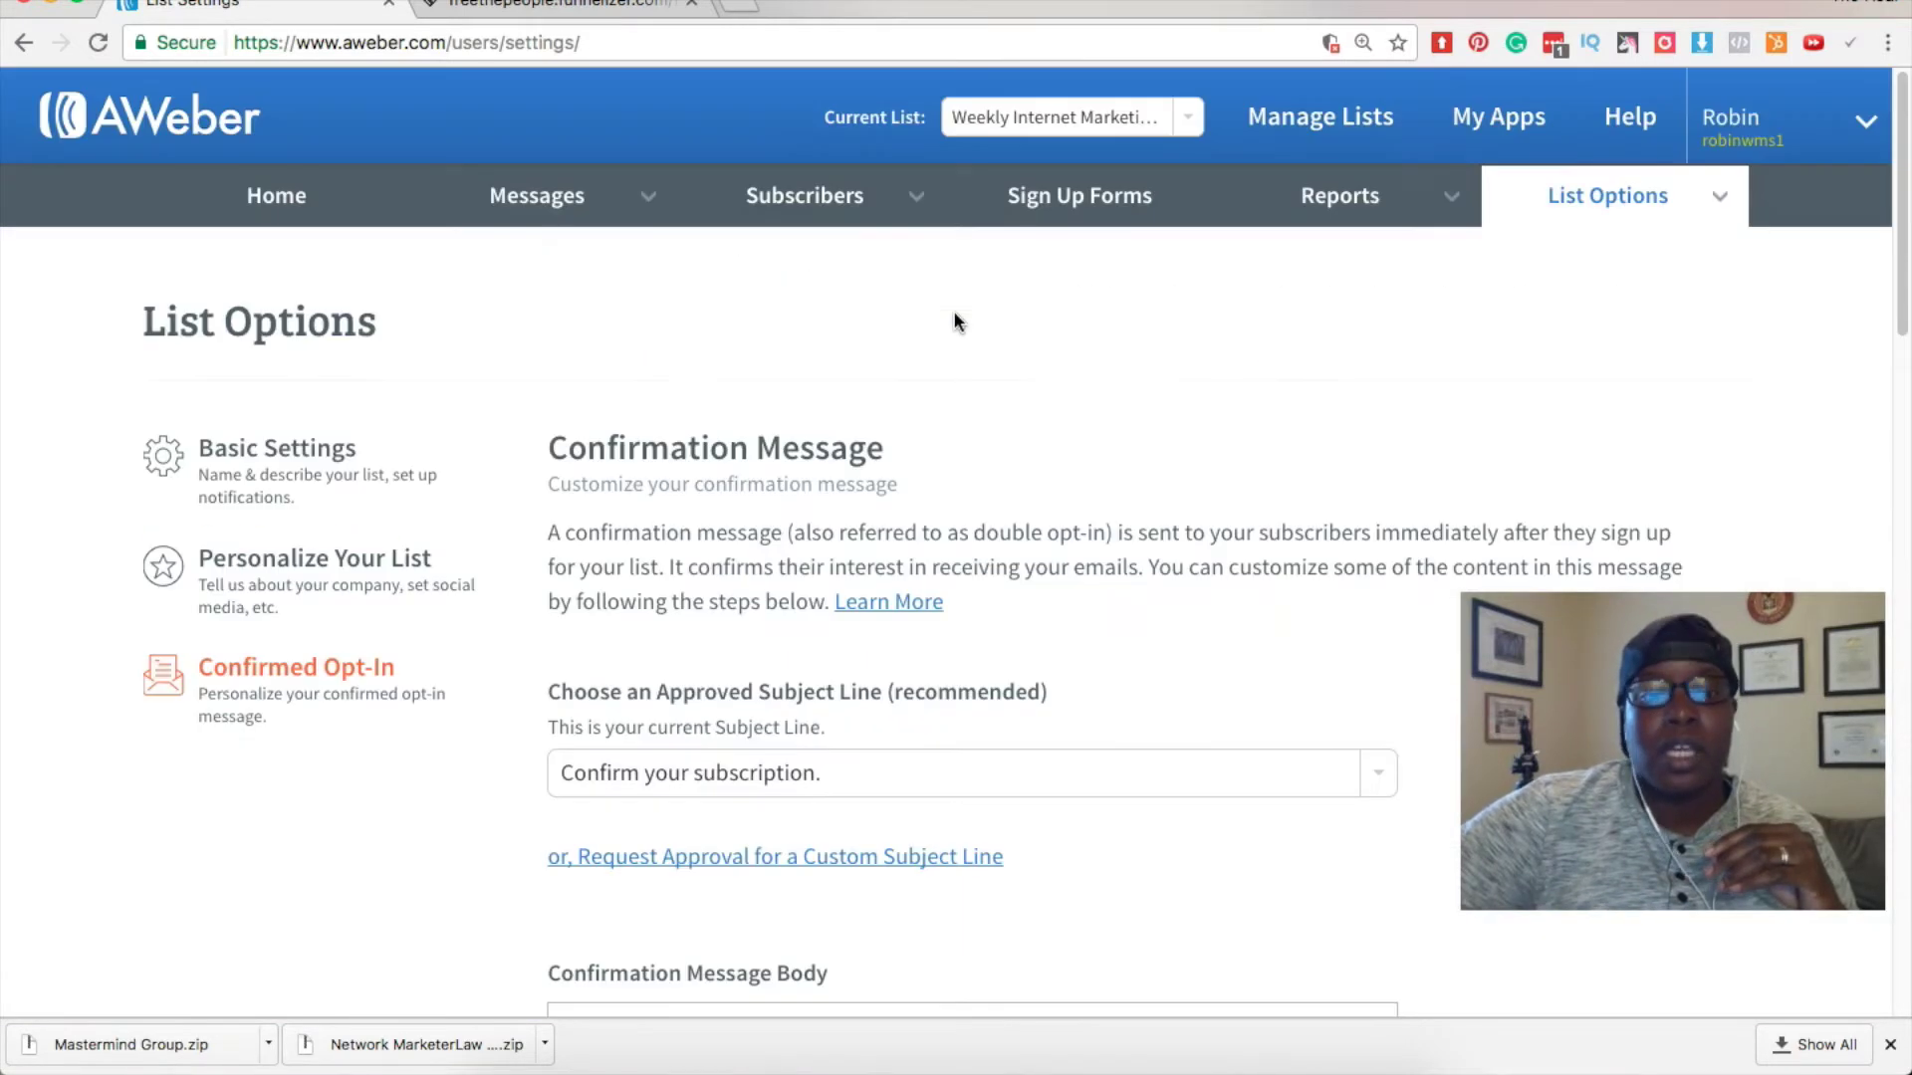
Switch to Basic Settings and scroll to the Notifications section.
{"action": "left_click", "coordinate": [261, 448]}
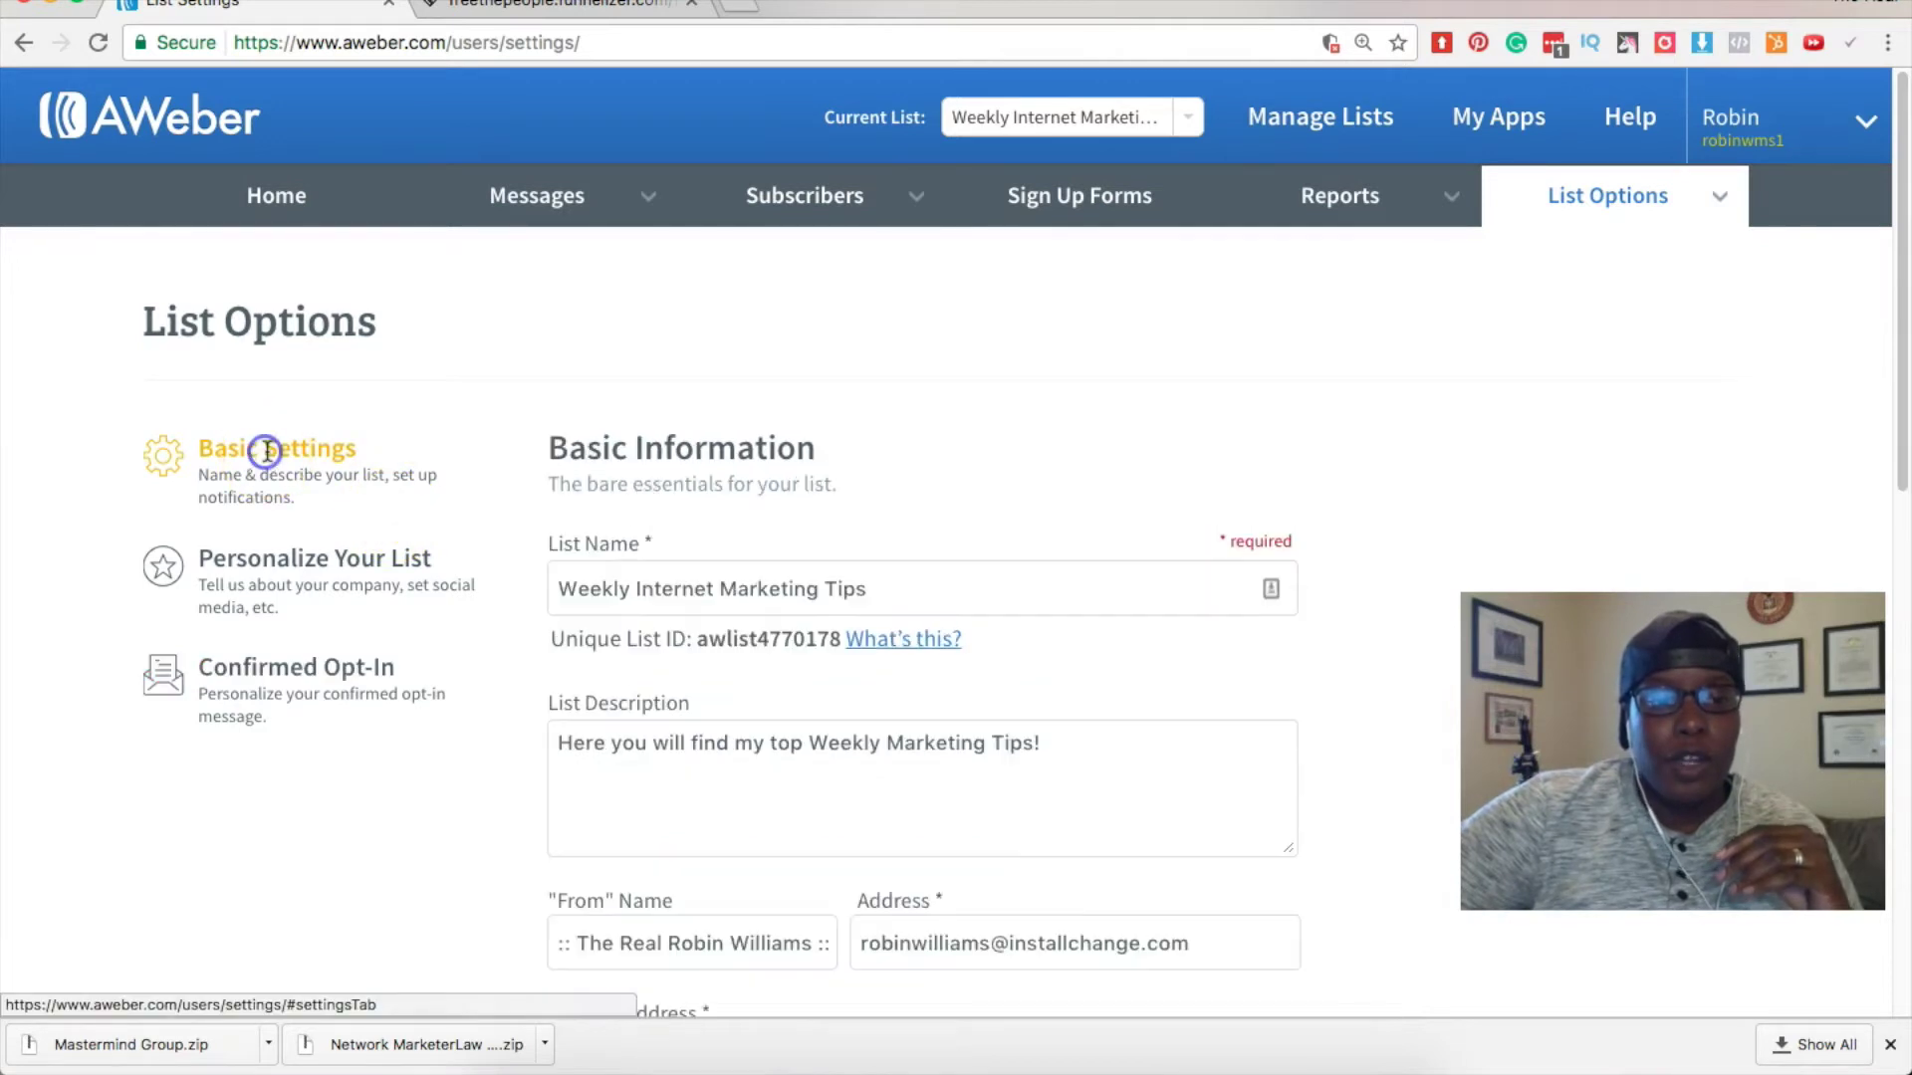
{"action": "scroll", "coordinate": [613, 495], "scroll_direction": "down", "scroll_amount": 1}
{"action": "scroll", "coordinate": [613, 495], "scroll_direction": "down", "scroll_amount": 5}
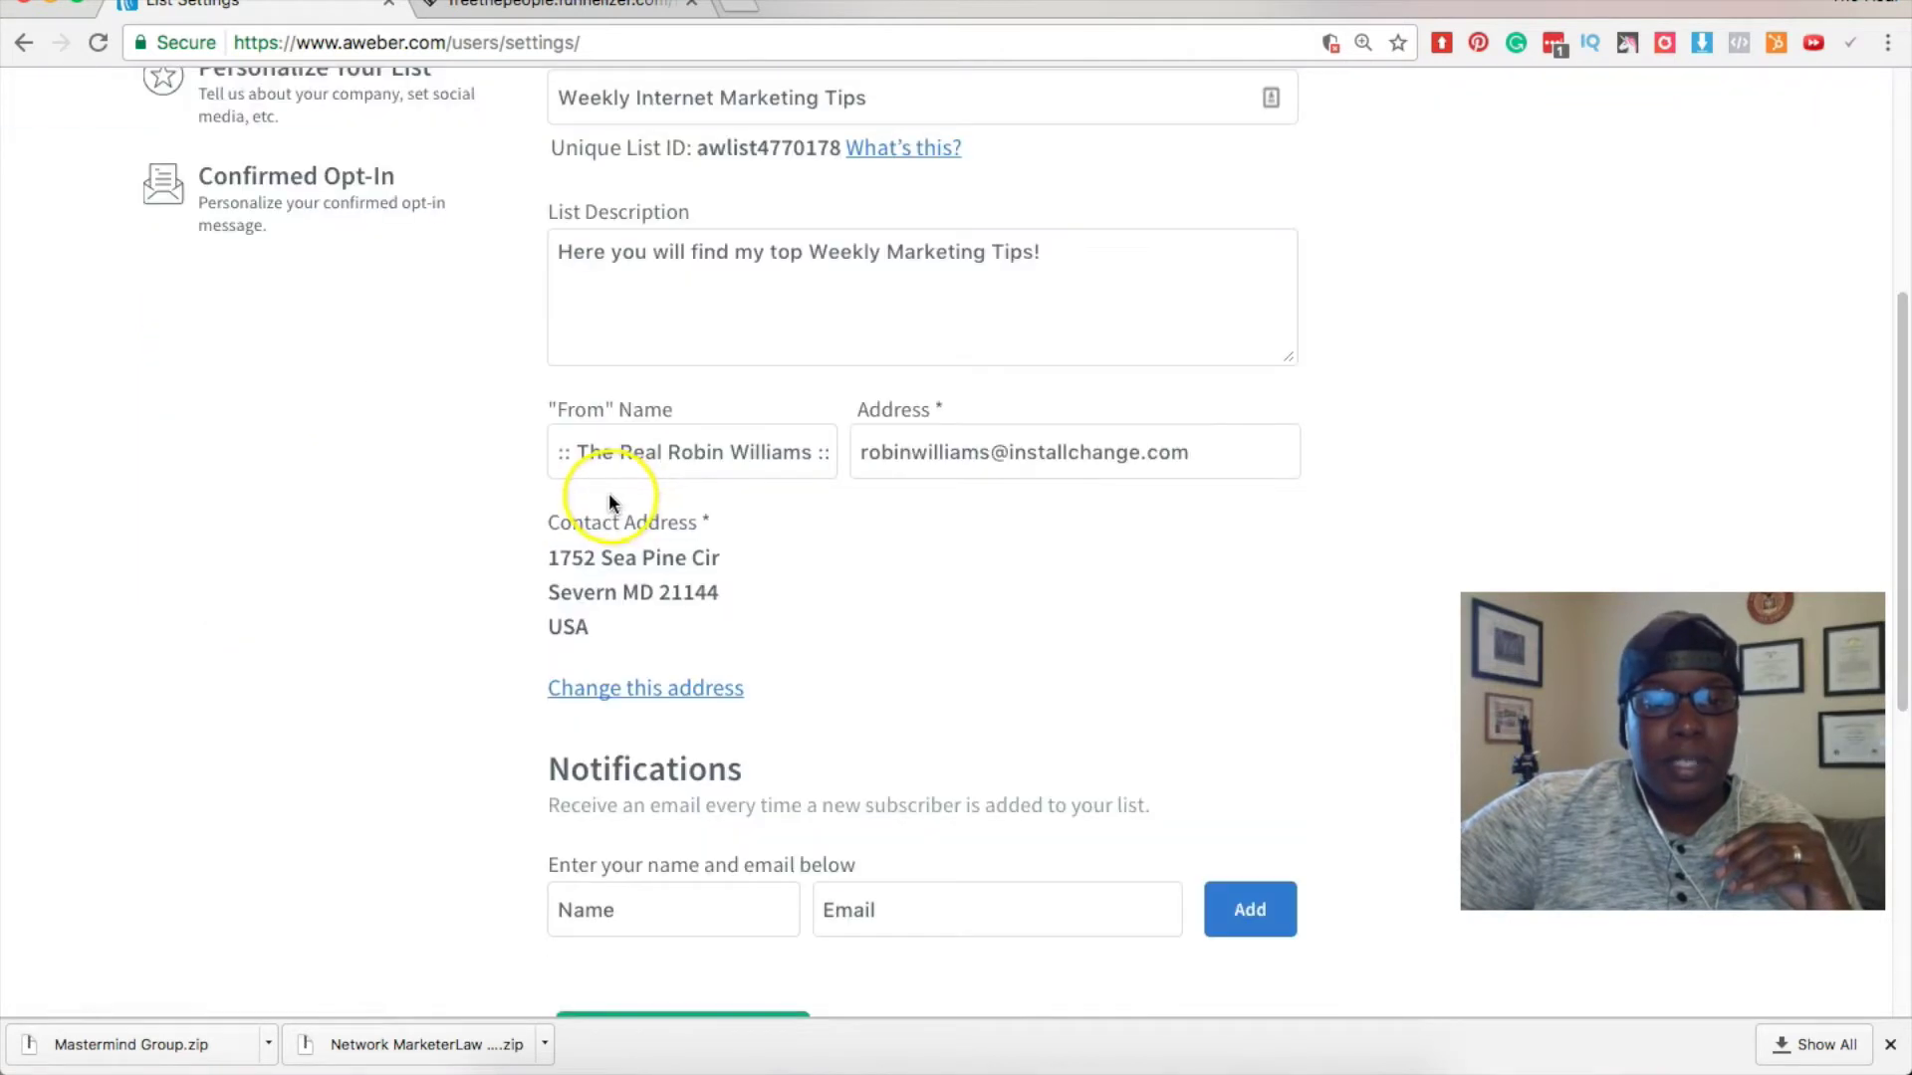
{"action": "scroll", "coordinate": [610, 501], "scroll_direction": "down", "scroll_amount": 5}
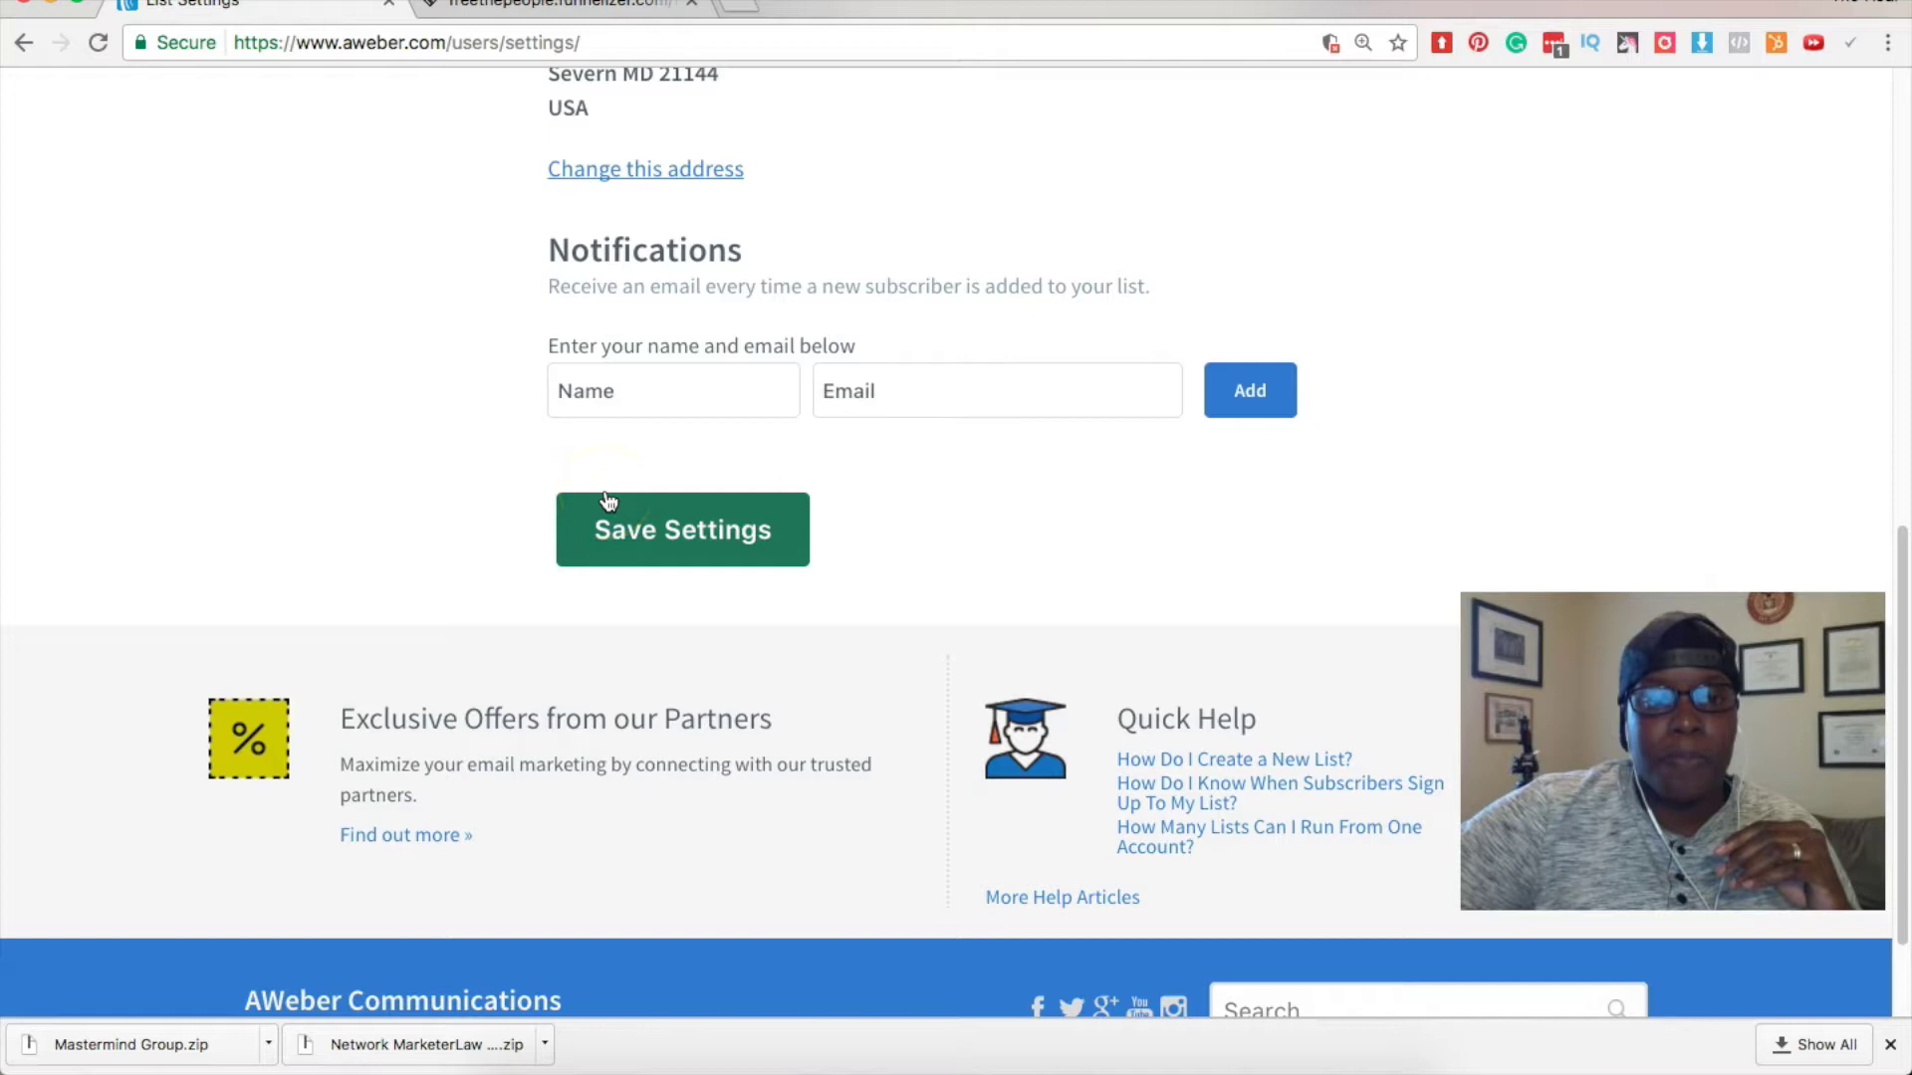
{"action": "scroll", "coordinate": [609, 500], "scroll_direction": "up", "scroll_amount": 3}
{"action": "scroll", "coordinate": [608, 500], "scroll_direction": "down", "scroll_amount": 1}
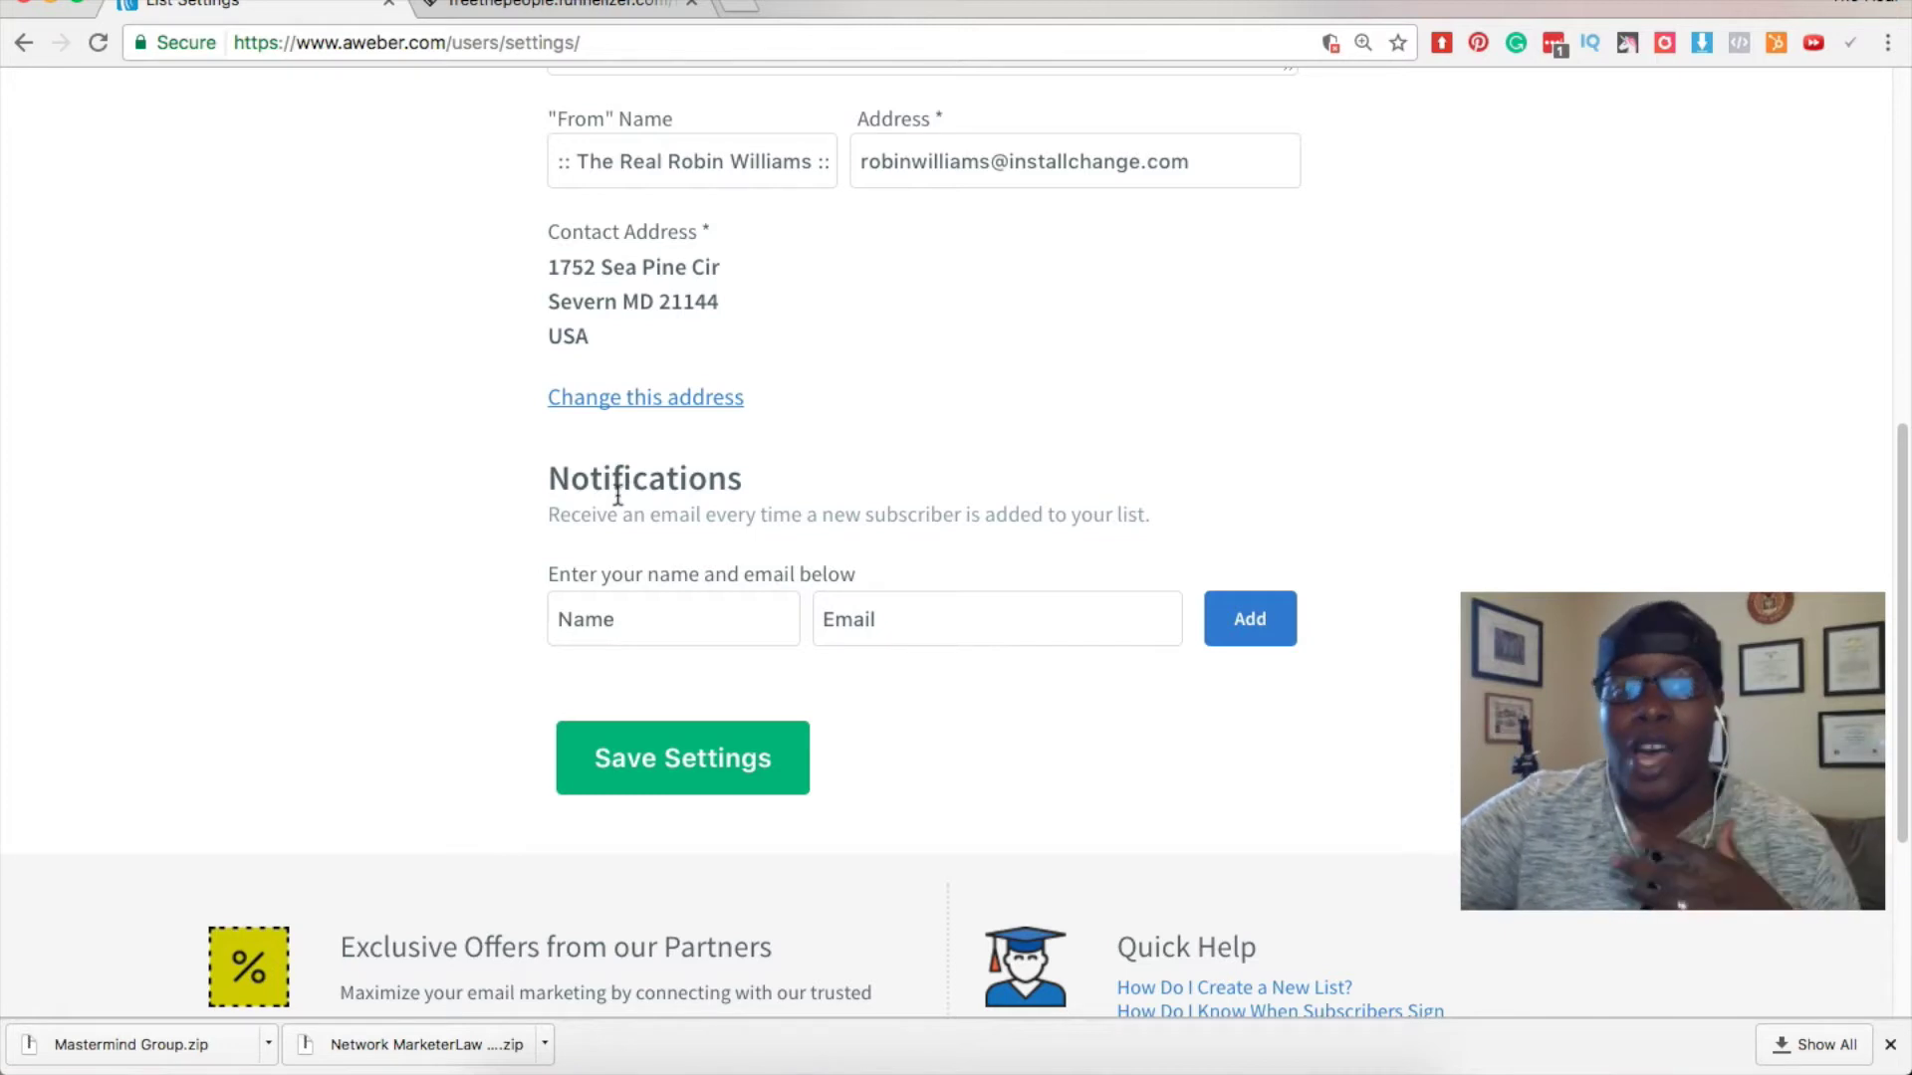
Add the owner's name and email as a notification recipient, then save the settings.
{"action": "left_click", "coordinate": [641, 616]}
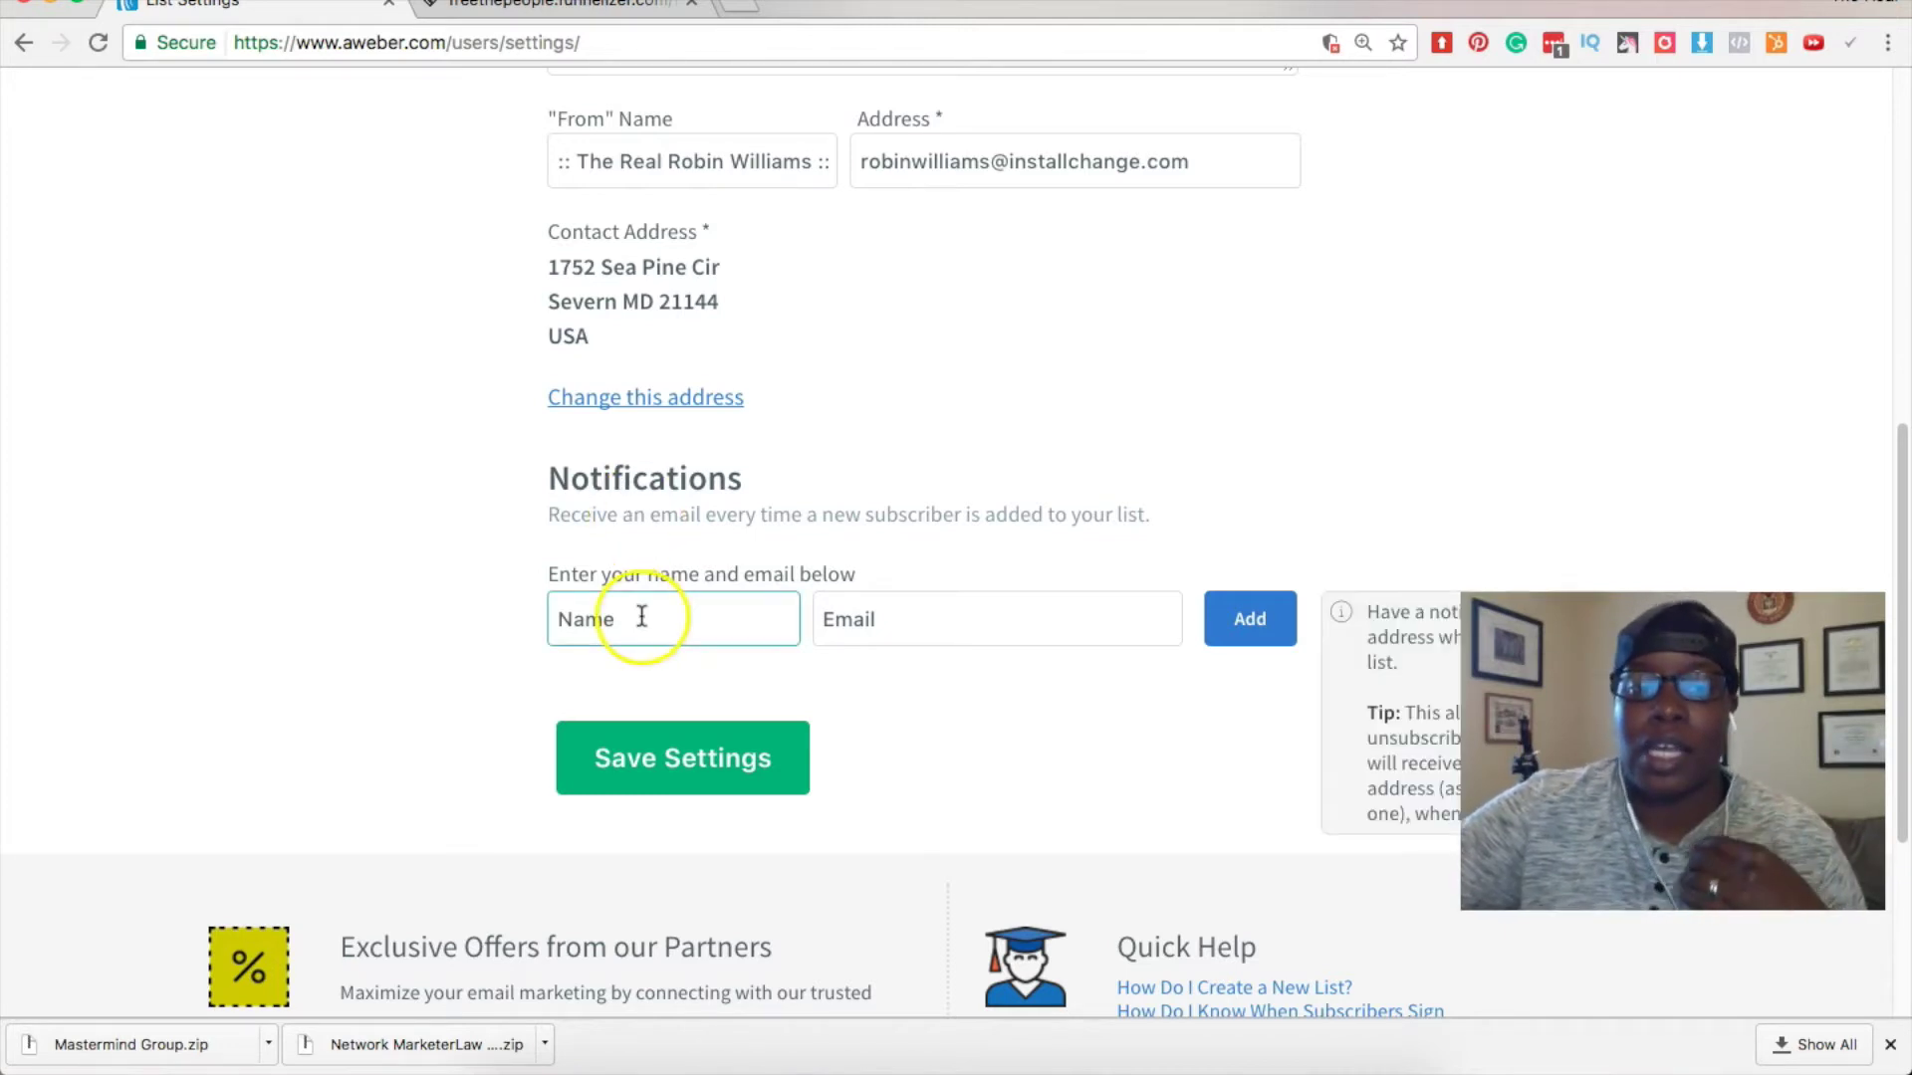
{"action": "type", "text": "Robin"}
{"action": "key", "text": "Tab"}
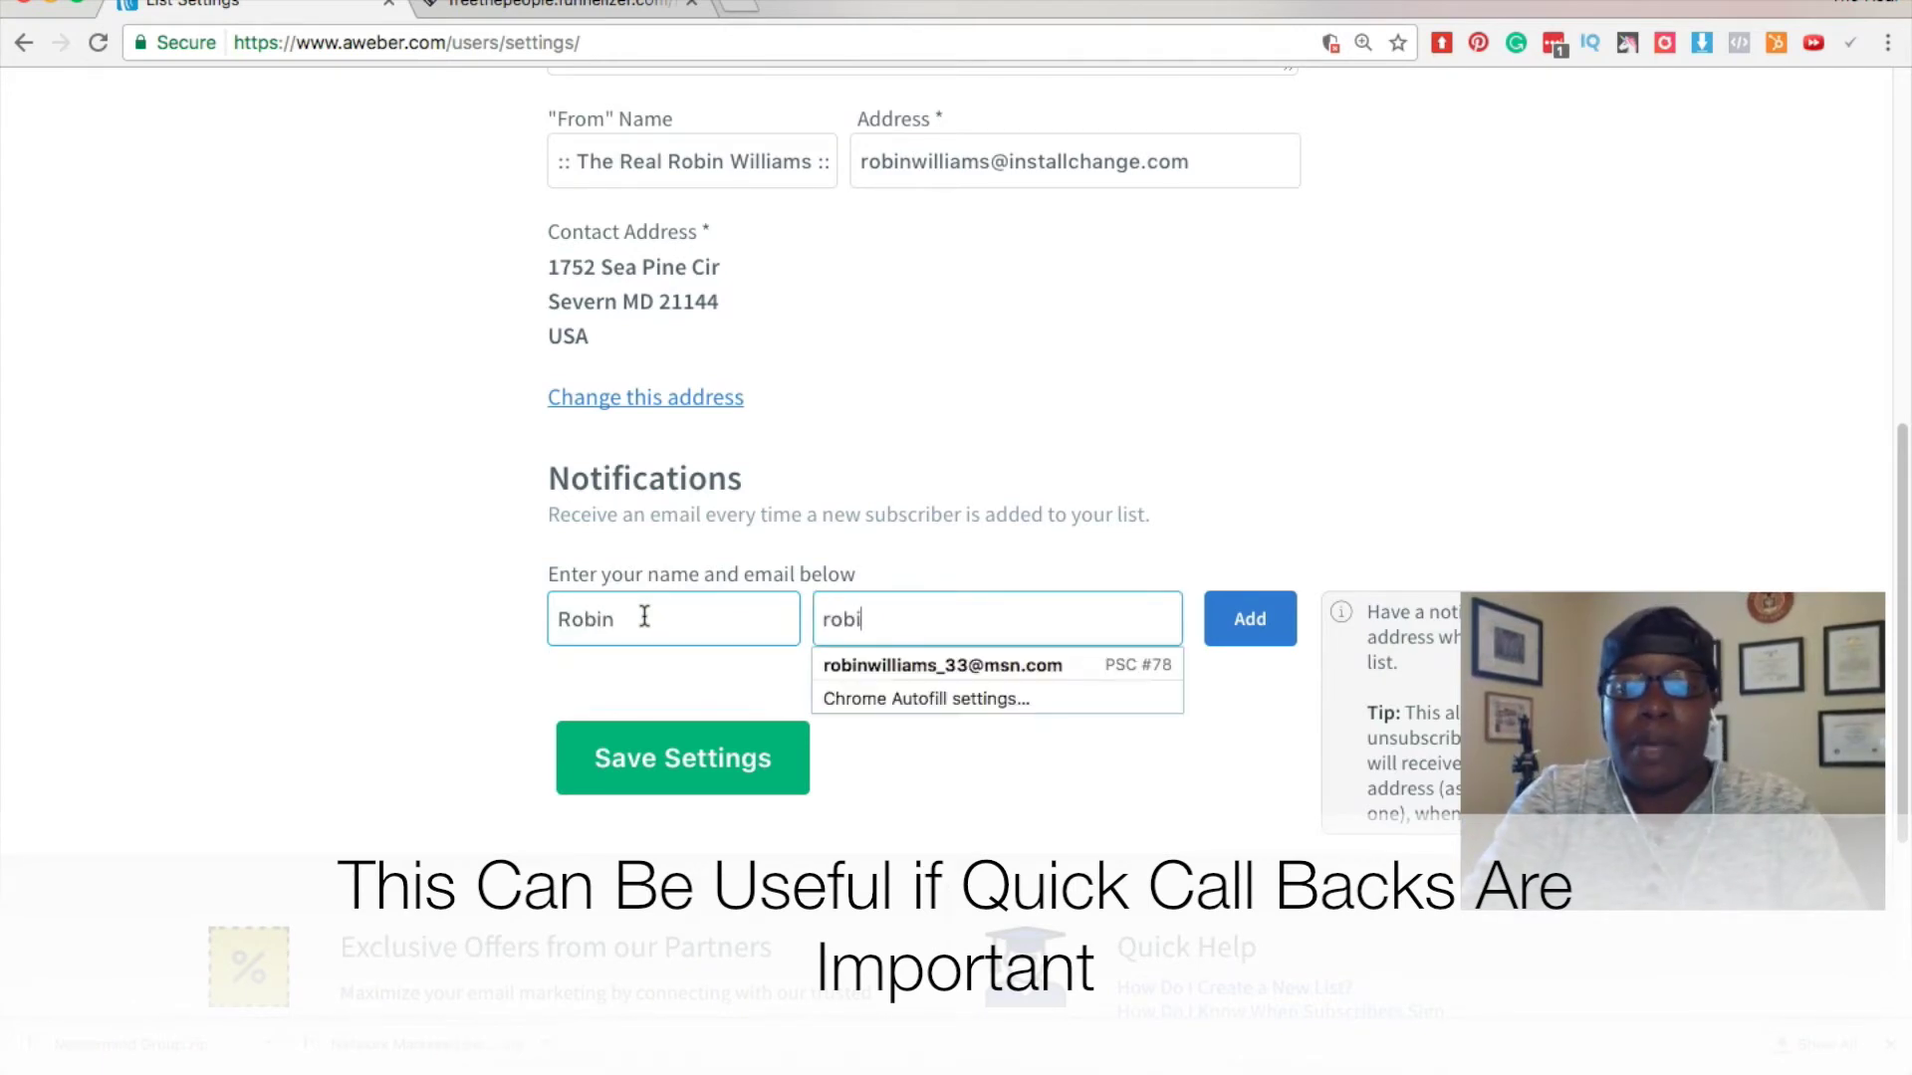
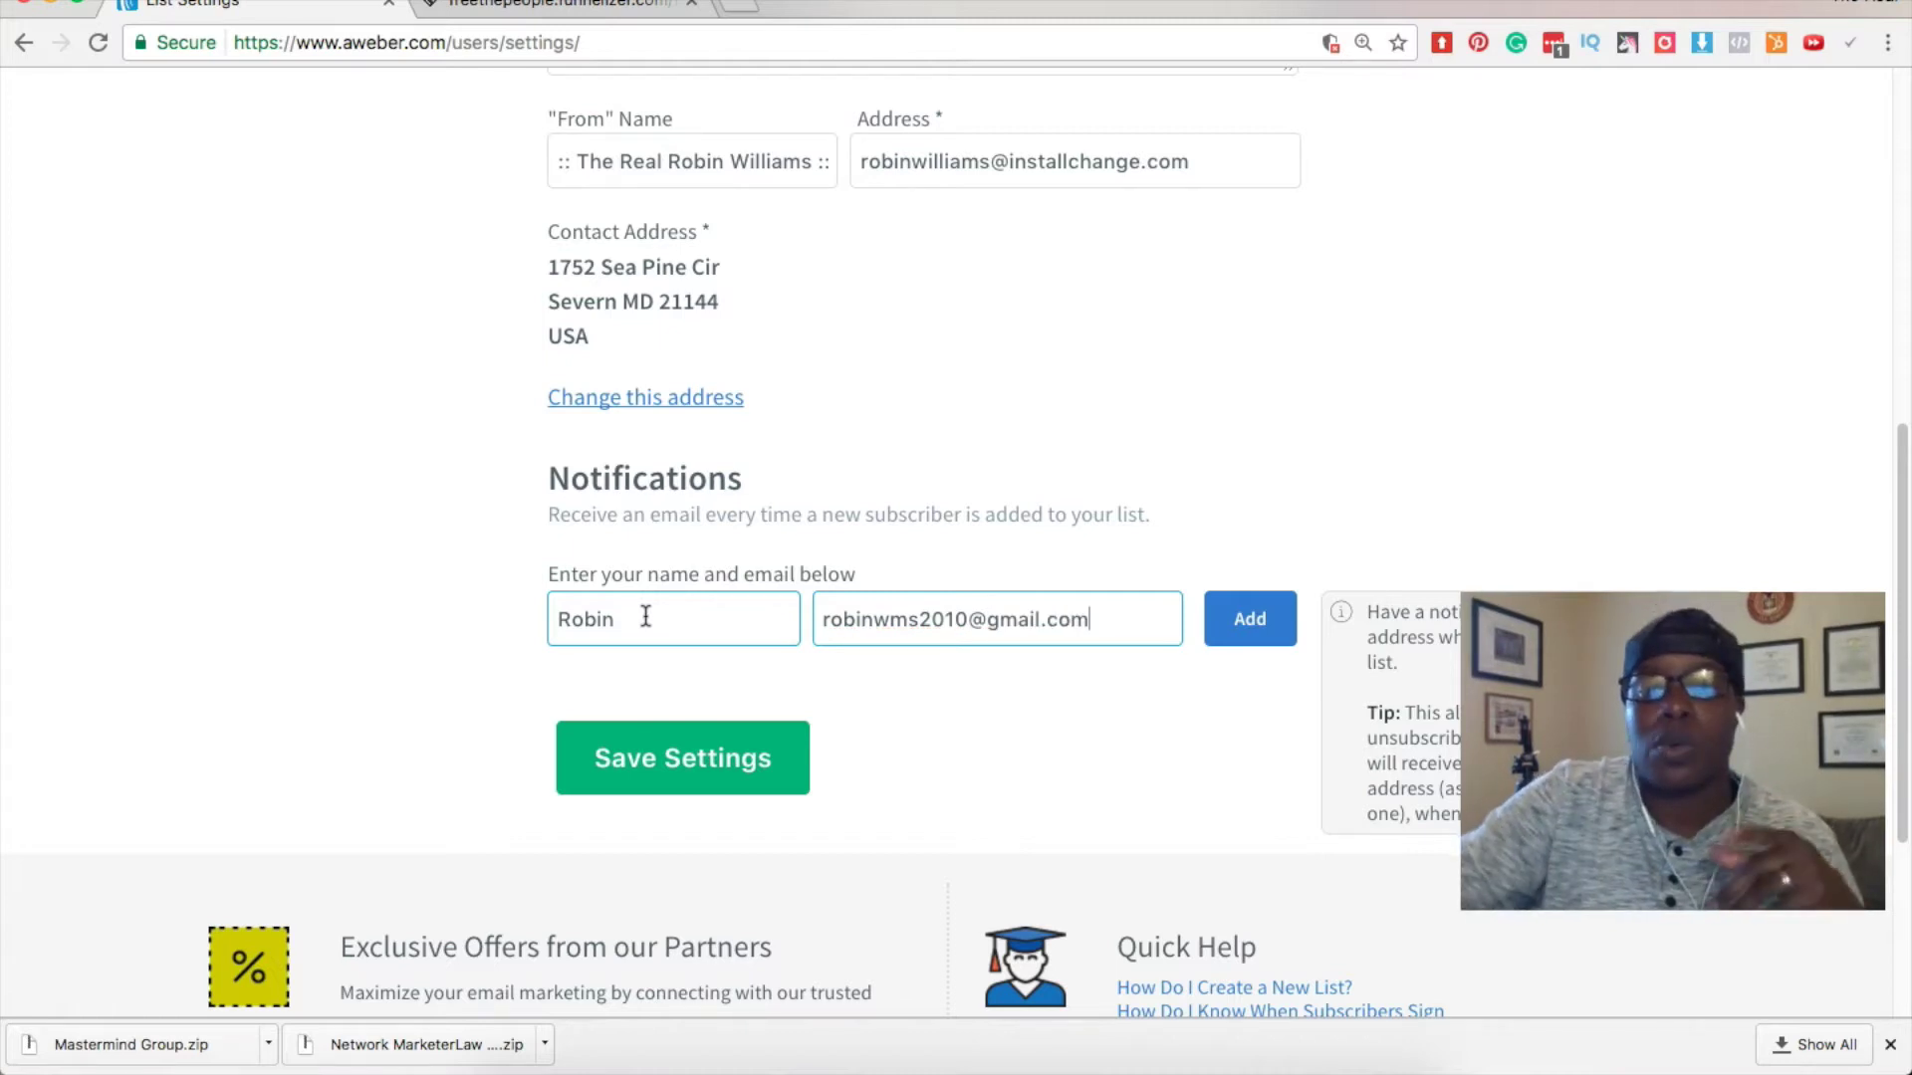
{"action": "left_click", "coordinate": [1247, 645]}
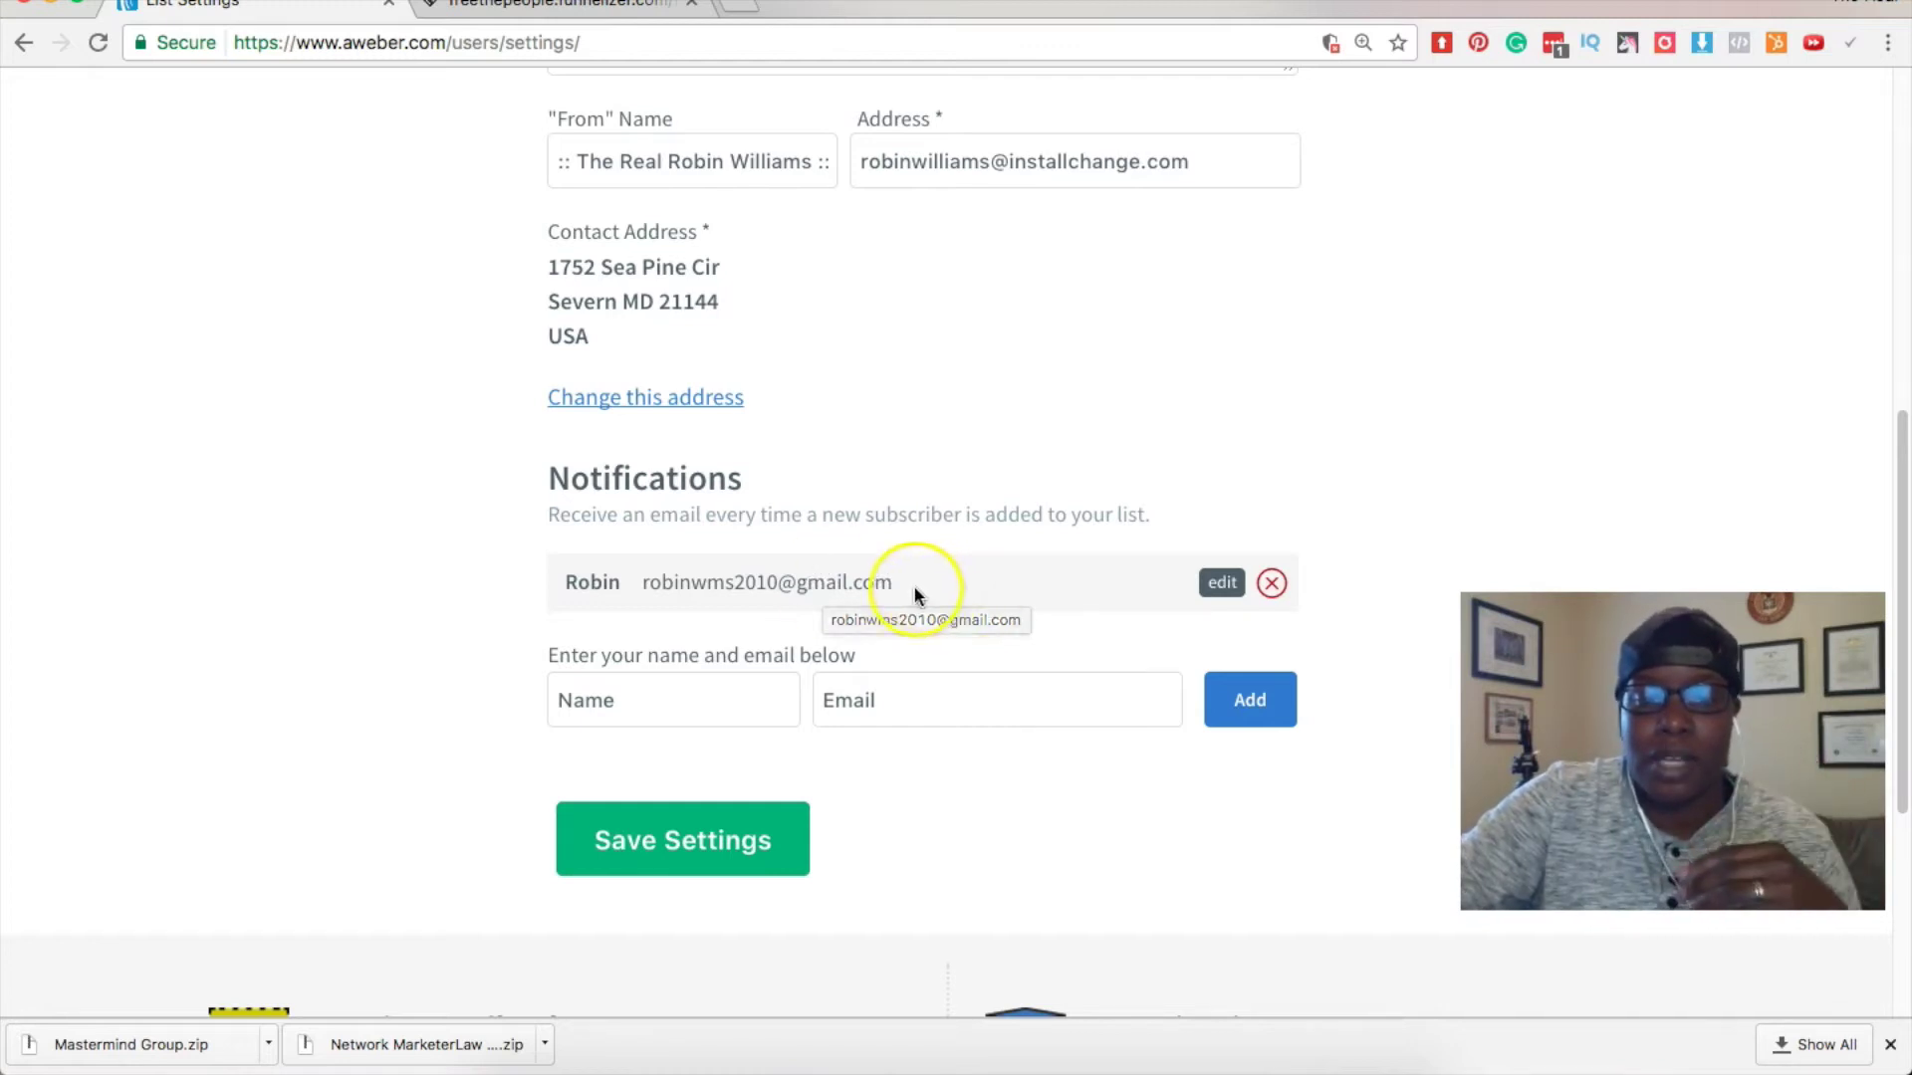
{"action": "left_click", "coordinate": [717, 841]}
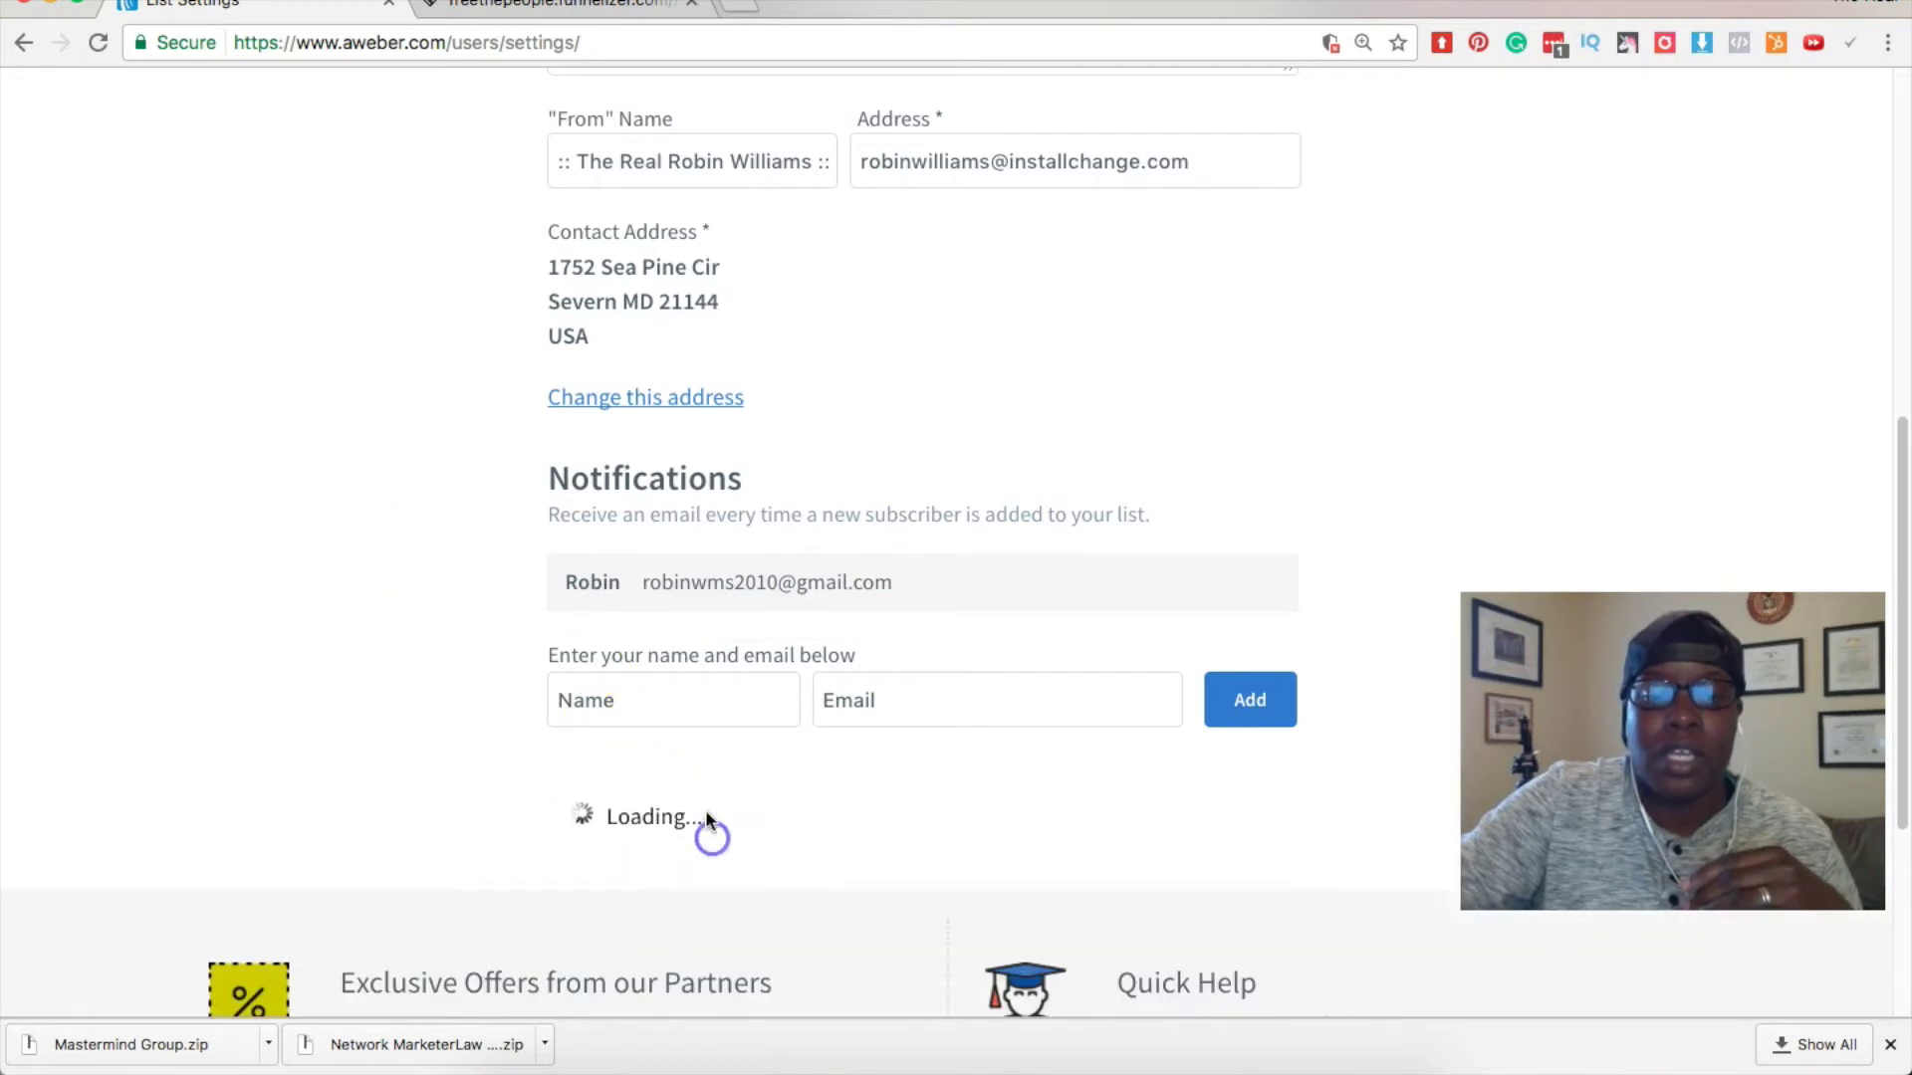
{"action": "scroll", "coordinate": [448, 567], "scroll_direction": "up", "scroll_amount": 5}
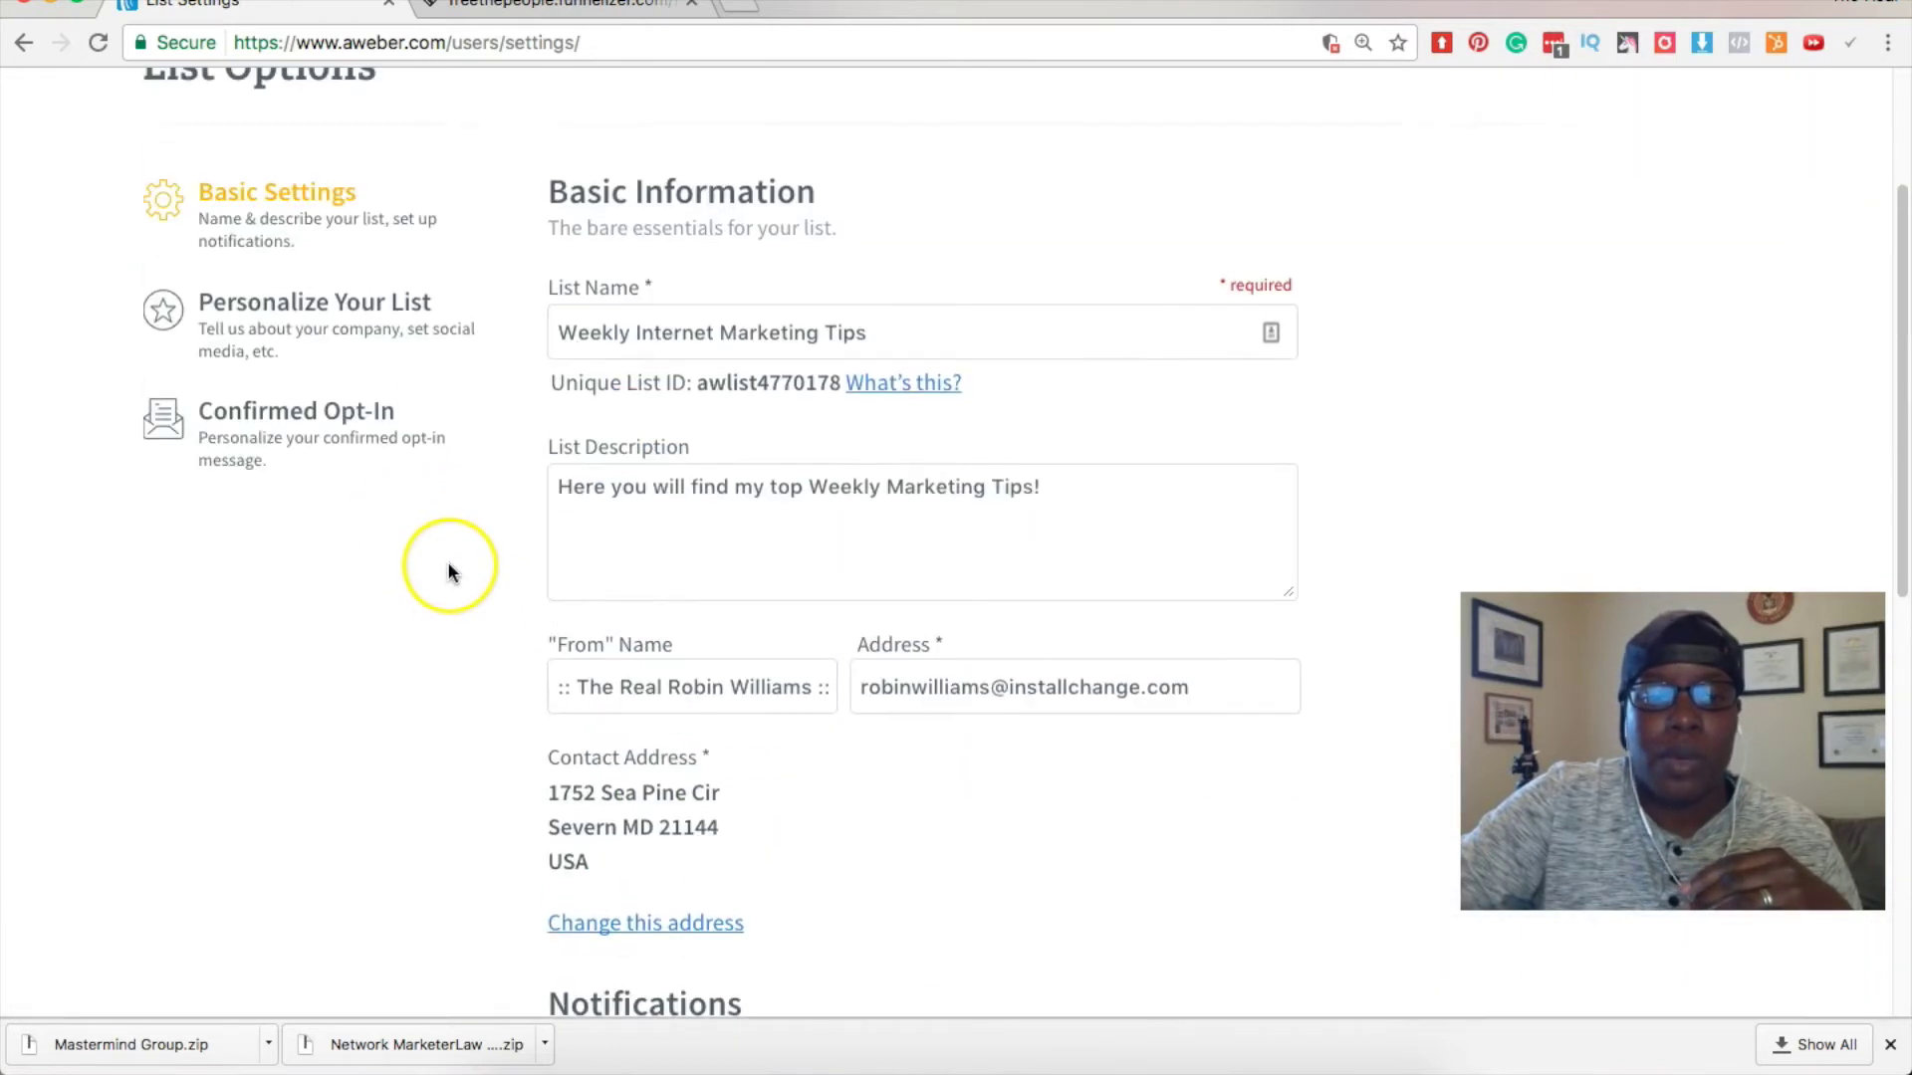
Open the Personalize Your List settings, selecting the company name field.
{"action": "left_click", "coordinate": [324, 303]}
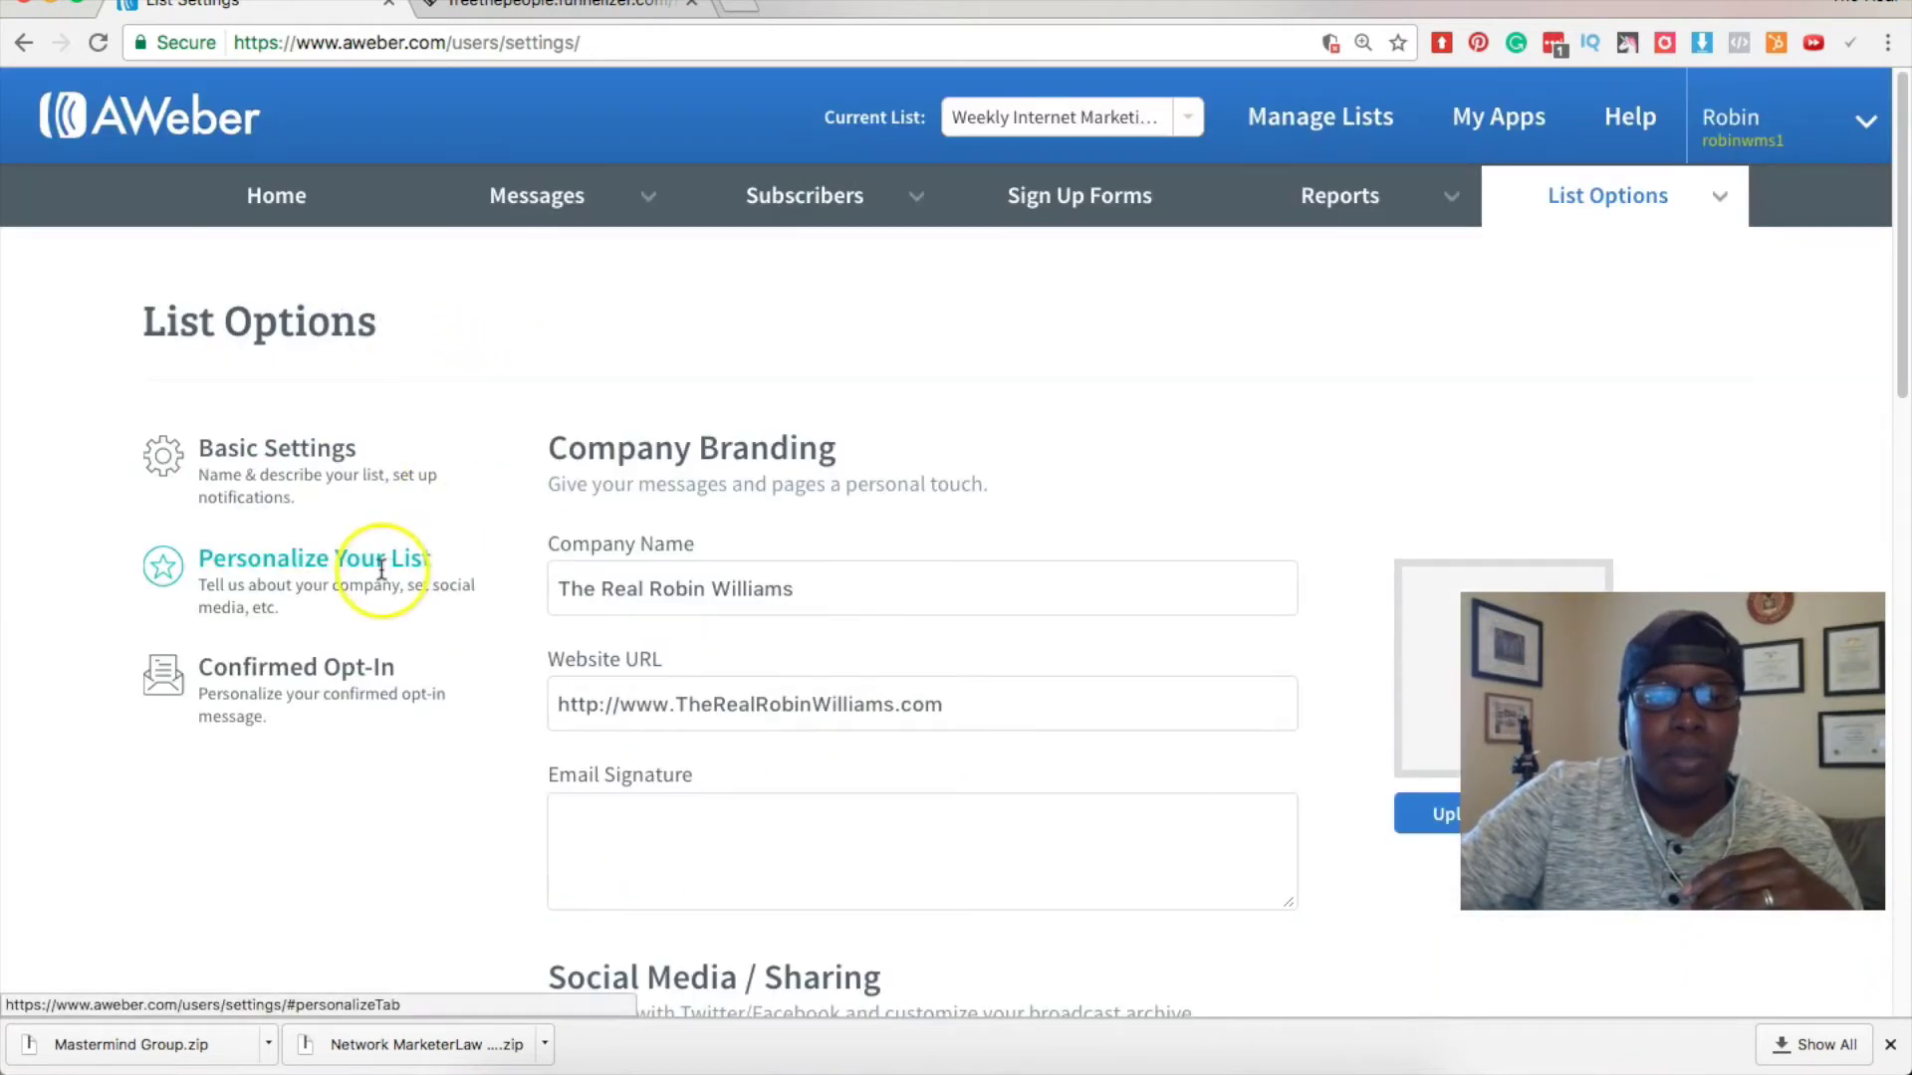
{"action": "left_click", "coordinate": [707, 594]}
{"action": "scroll", "coordinate": [707, 594], "scroll_direction": "down", "scroll_amount": 6}
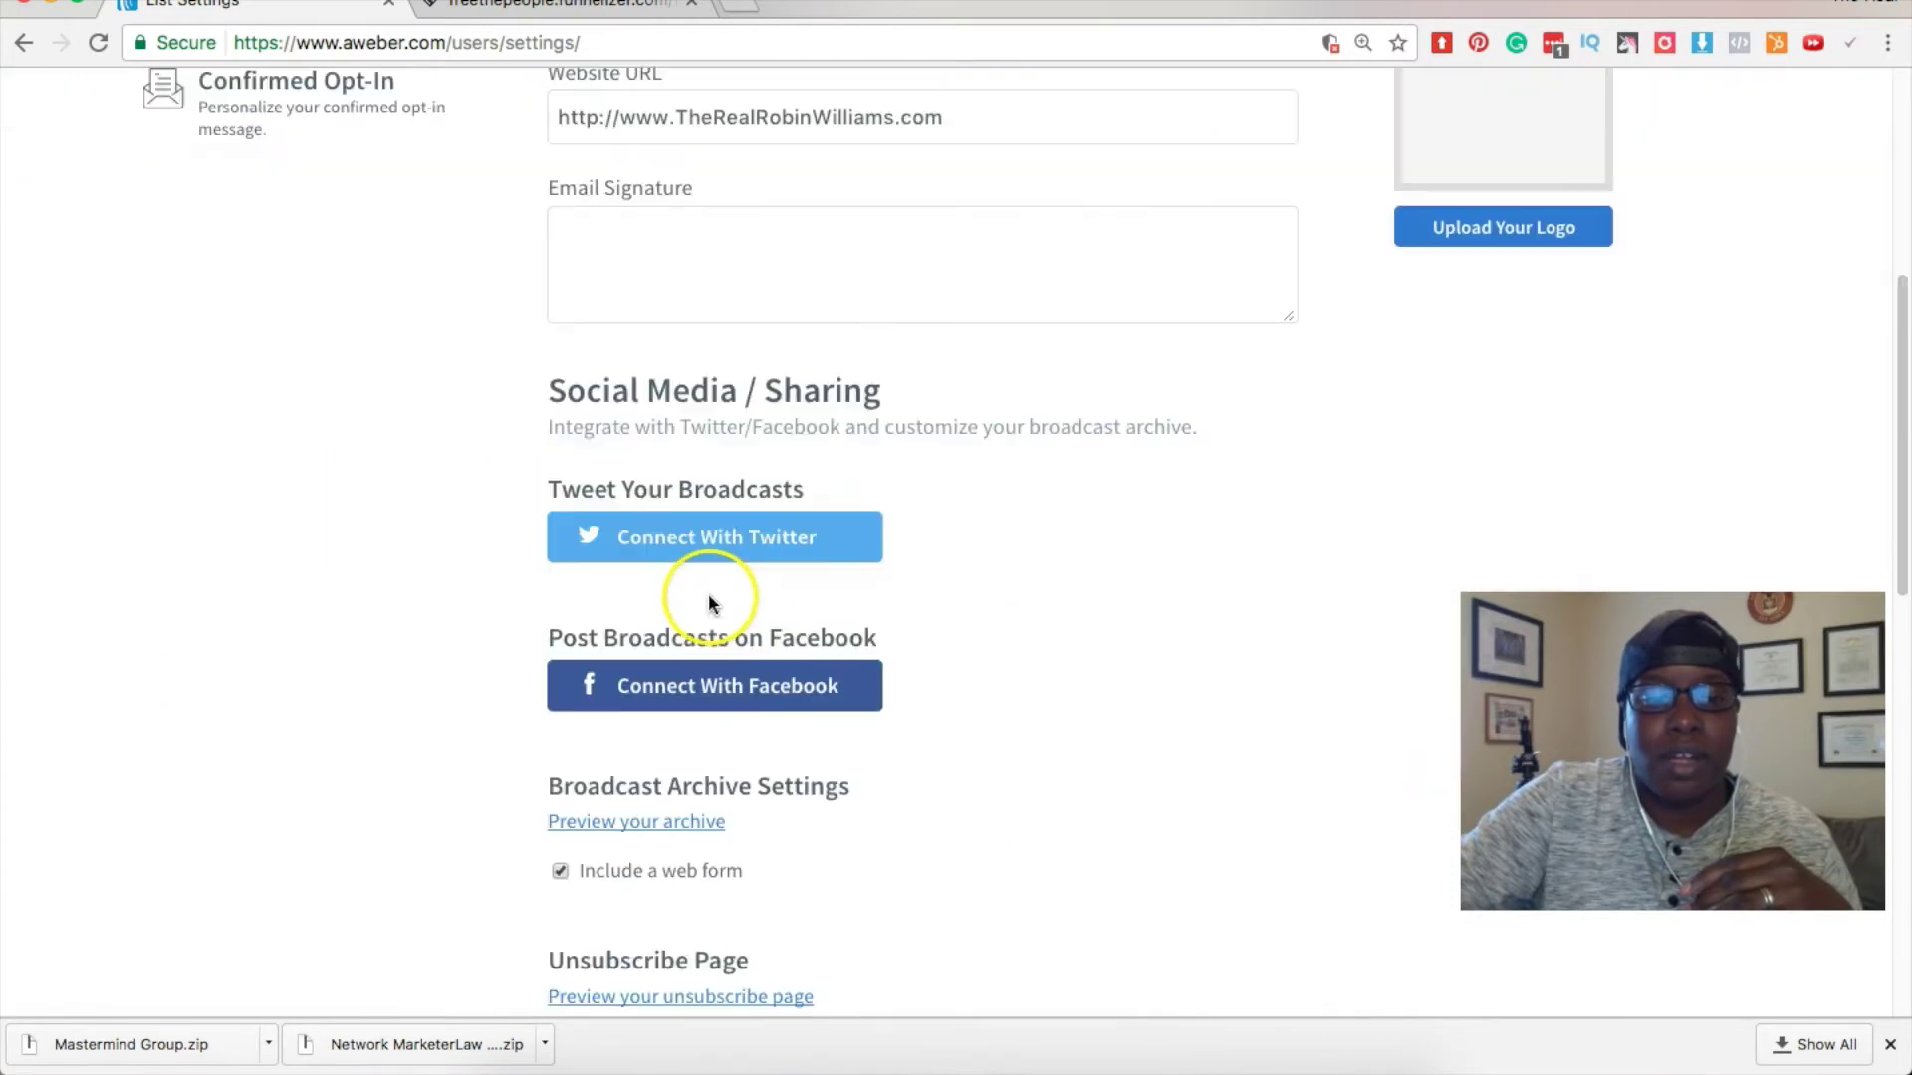
{"action": "scroll", "coordinate": [704, 598], "scroll_direction": "up", "scroll_amount": 1}
Insert the full email signature with the 'emailsig,' text-expander shortcut, ending in the P.S.
{"action": "left_click", "coordinate": [577, 344]}
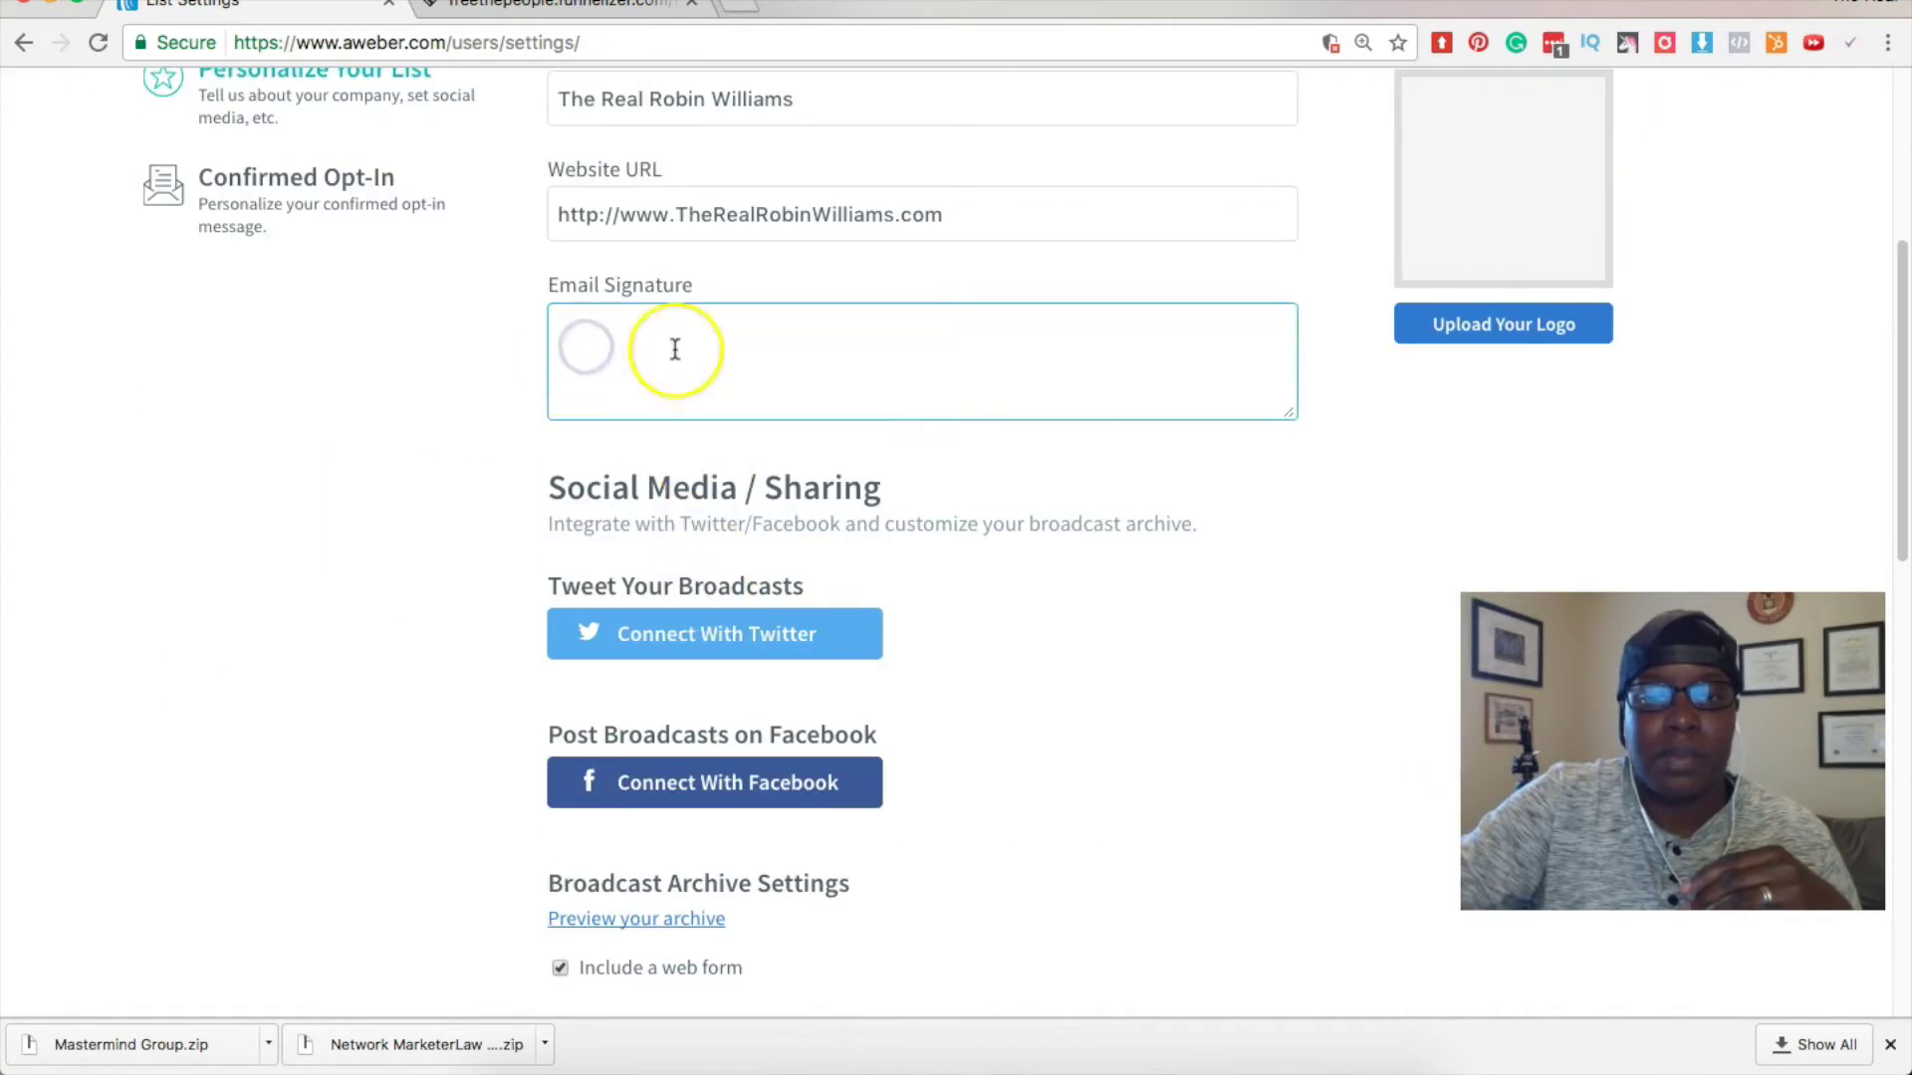
{"action": "type", "text": "emailsig,"}
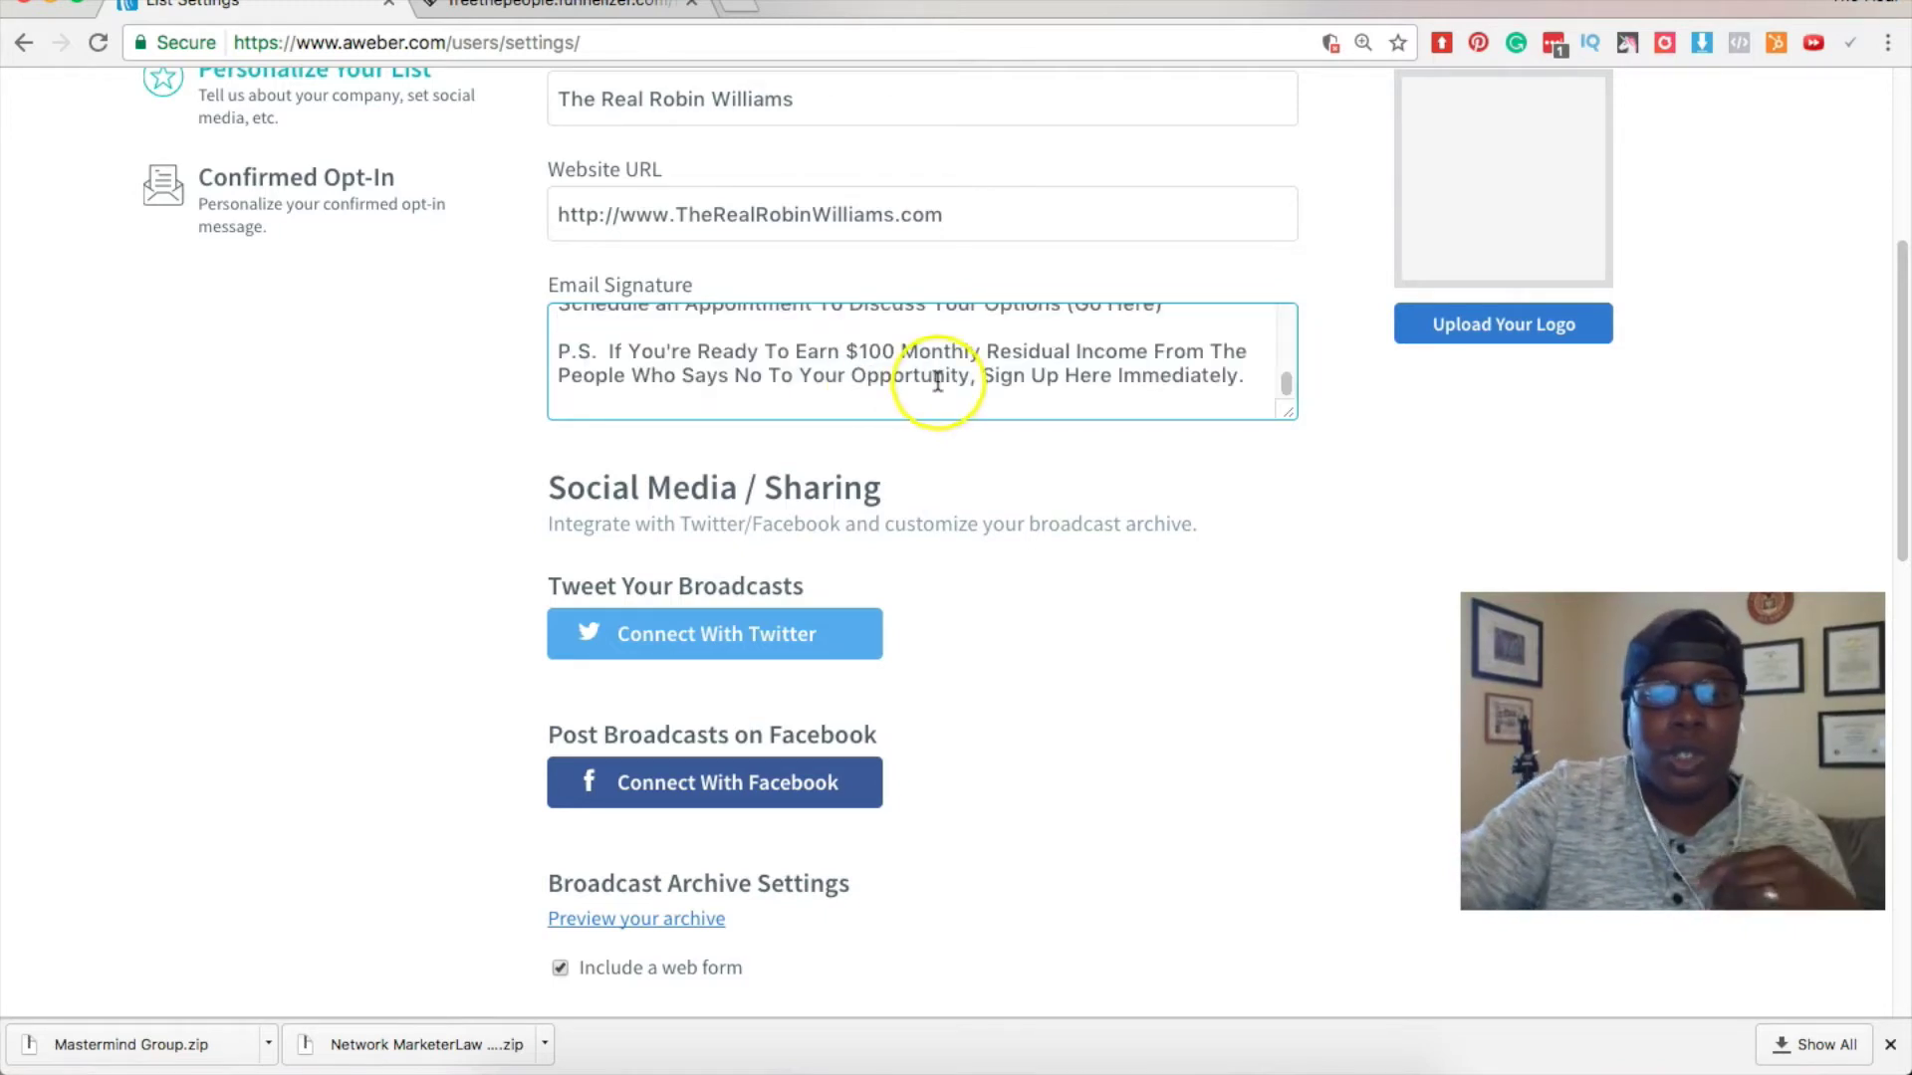
{"action": "scroll", "coordinate": [931, 388], "scroll_direction": "up", "scroll_amount": 10}
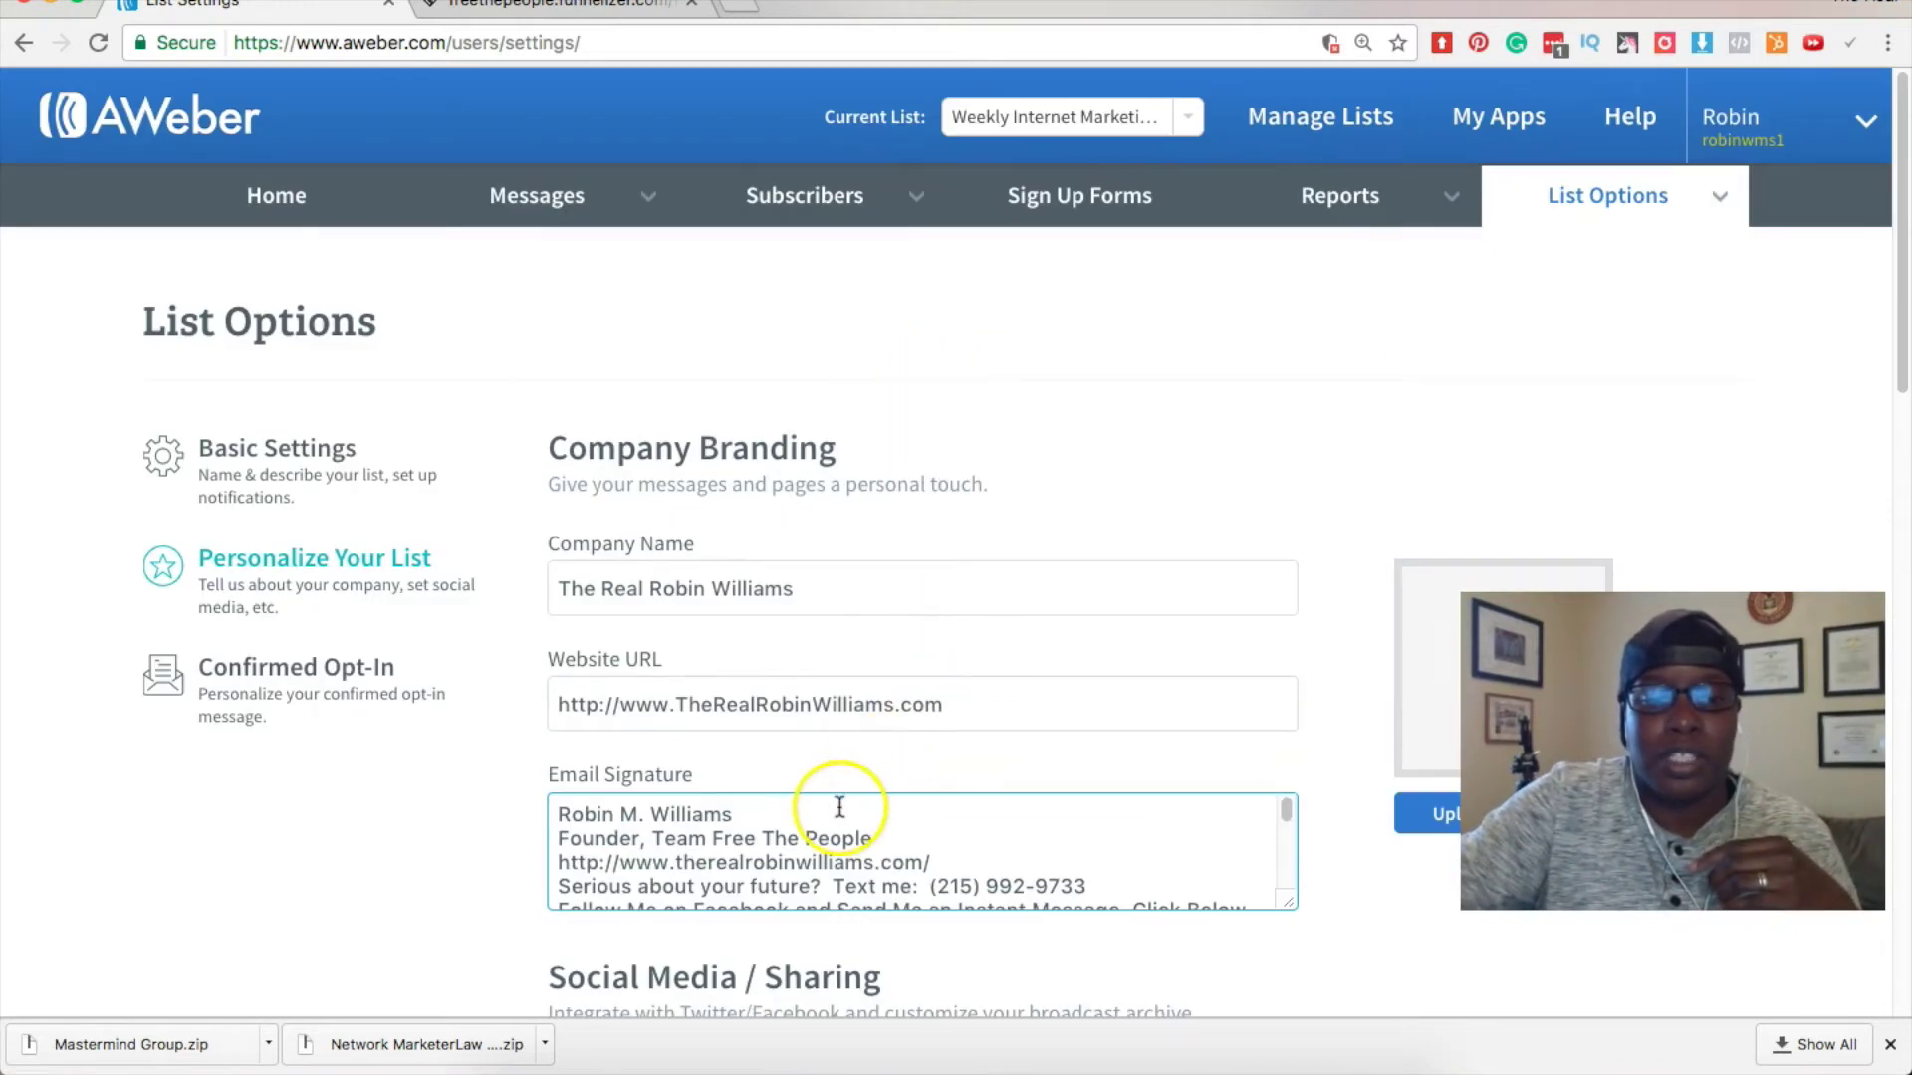
{"action": "scroll", "coordinate": [839, 798], "scroll_direction": "down", "scroll_amount": 1}
{"action": "scroll", "coordinate": [840, 801], "scroll_direction": "down", "scroll_amount": 10}
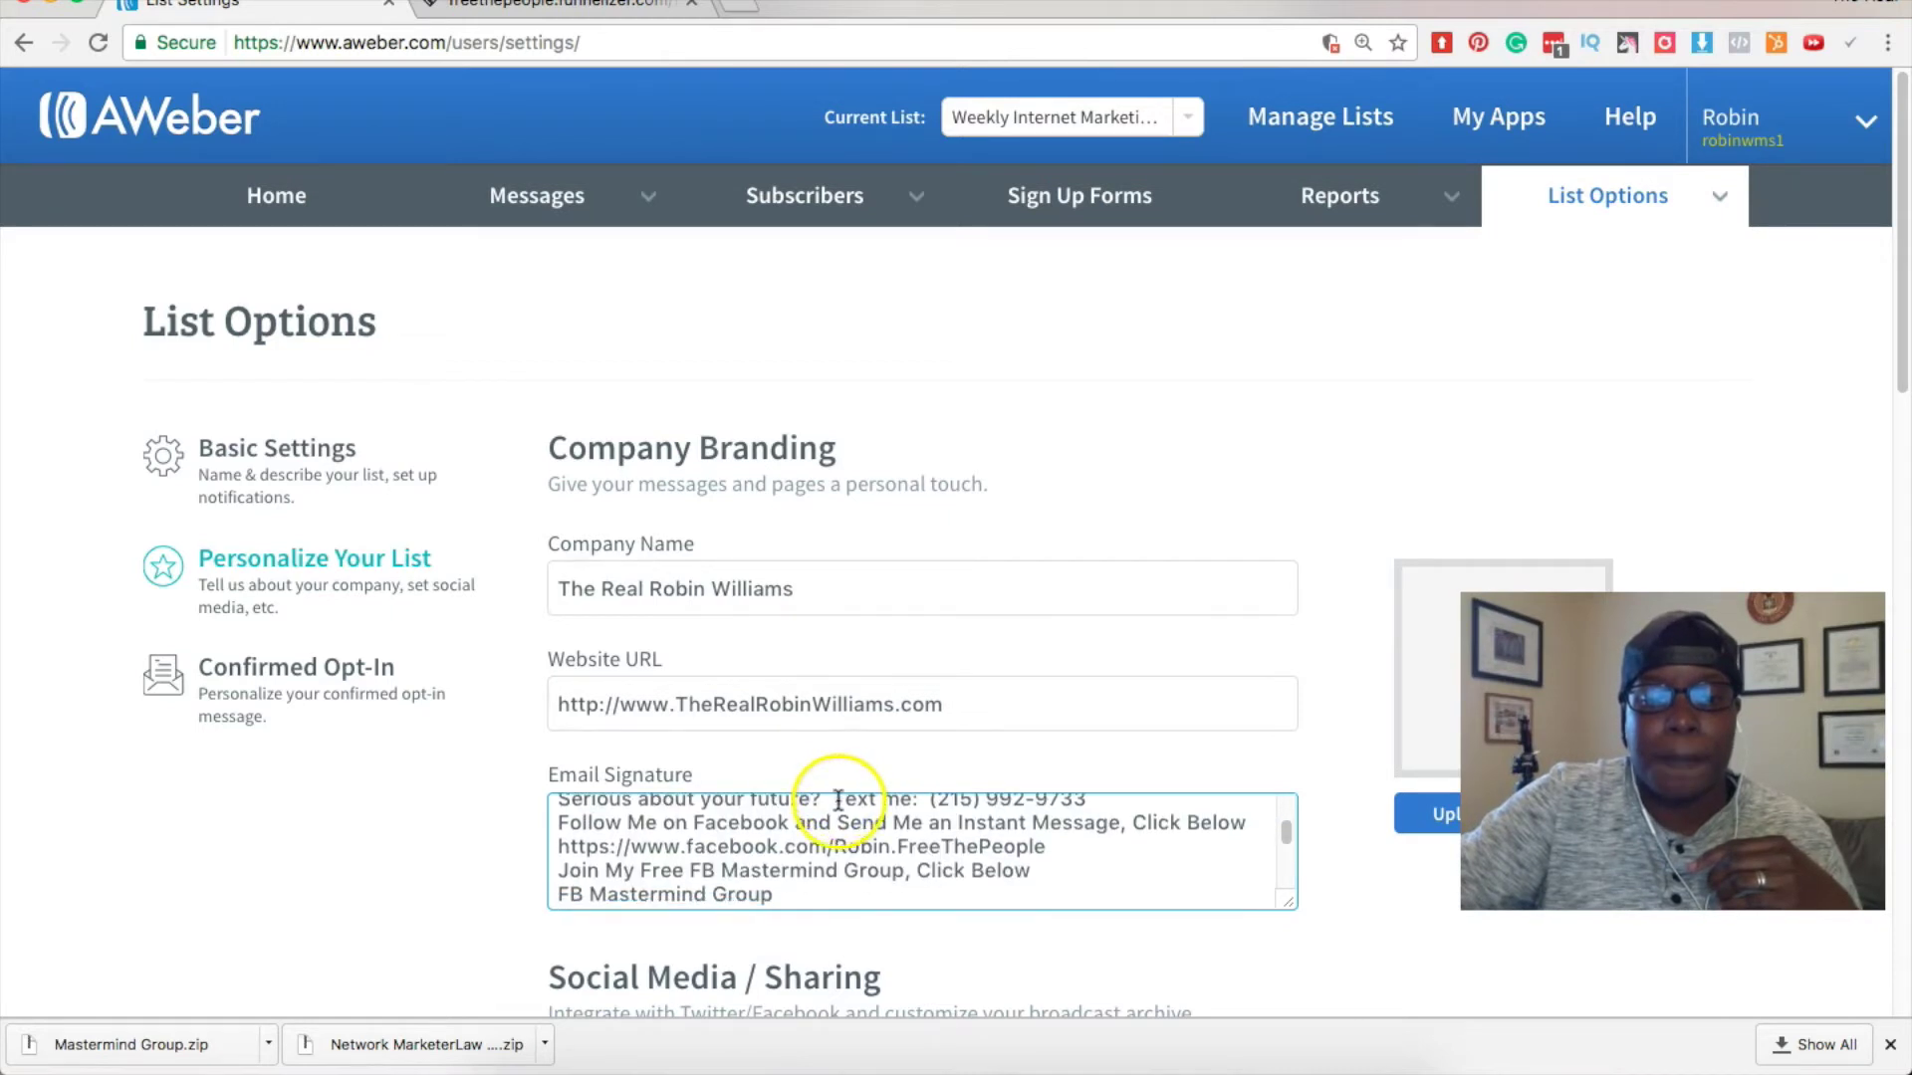
{"action": "left_click", "coordinate": [912, 404]}
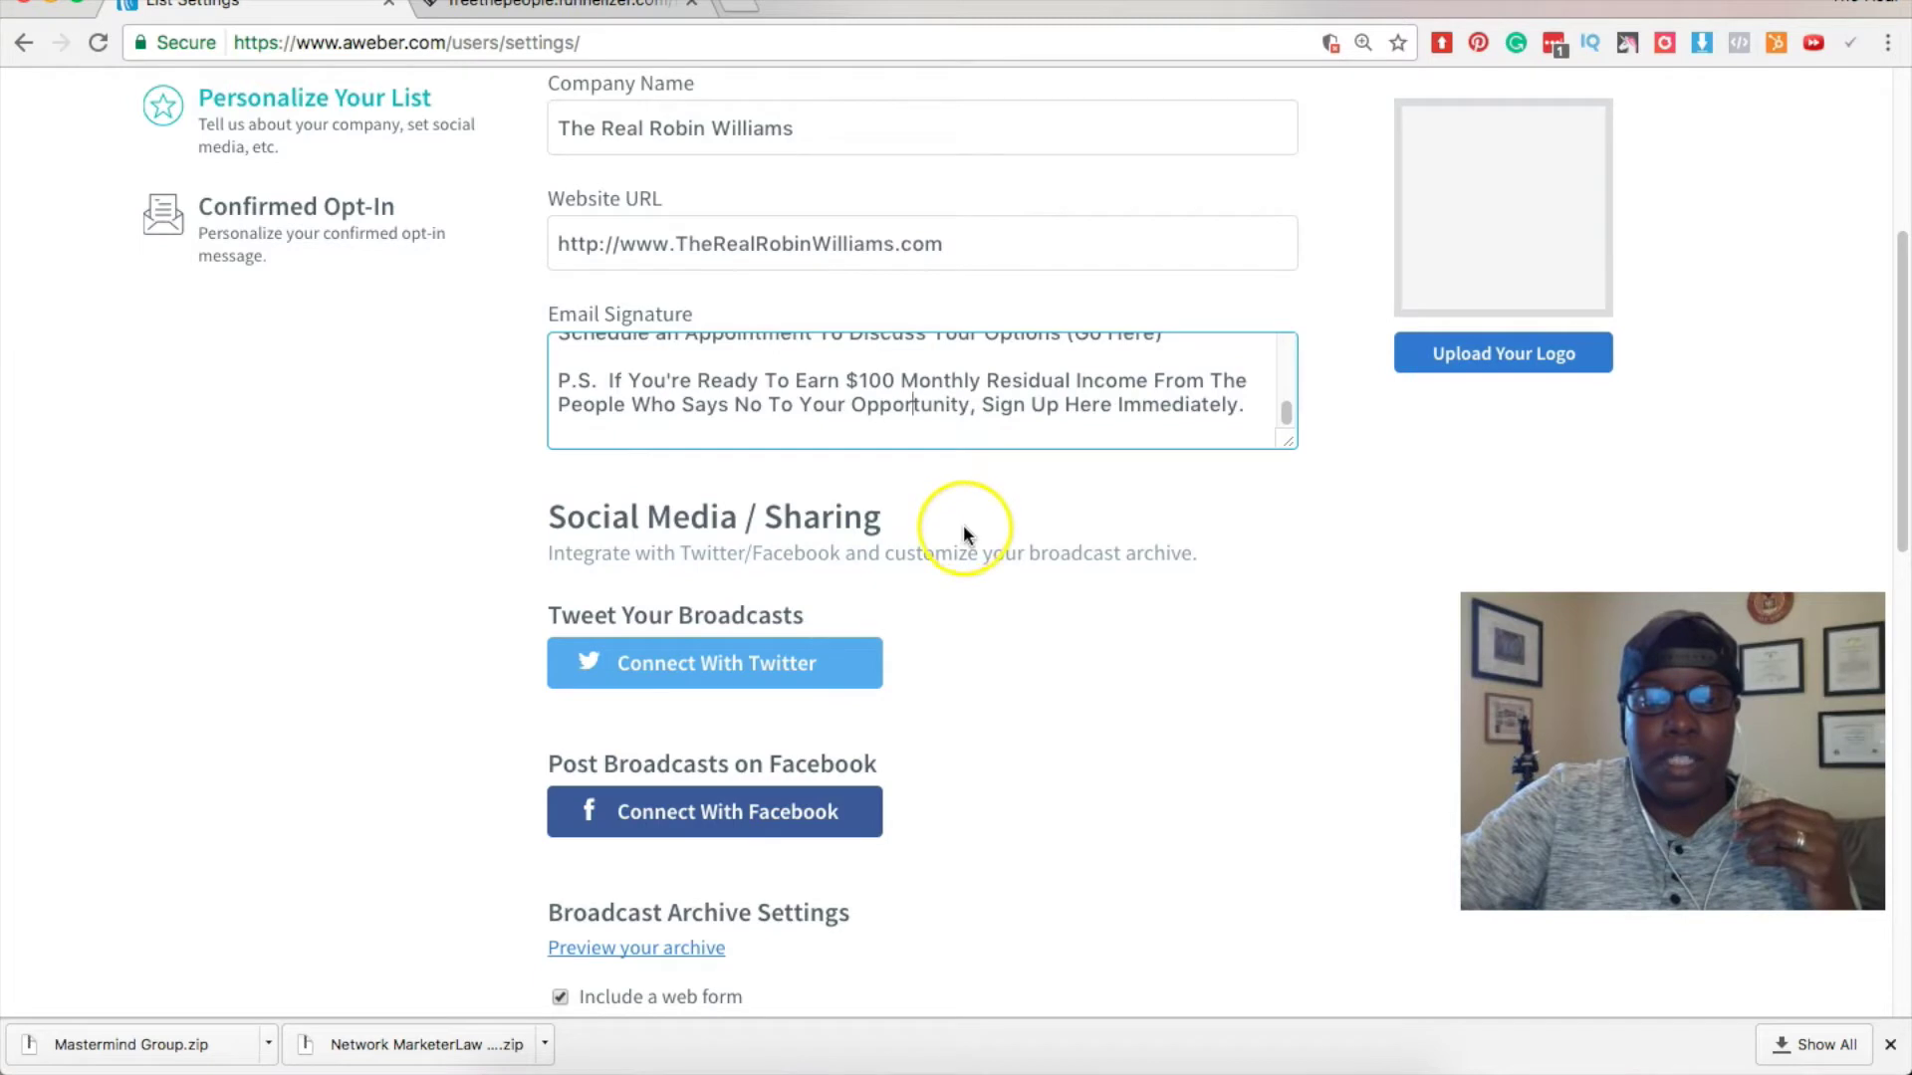
{"action": "scroll", "coordinate": [964, 532], "scroll_direction": "down", "scroll_amount": 3}
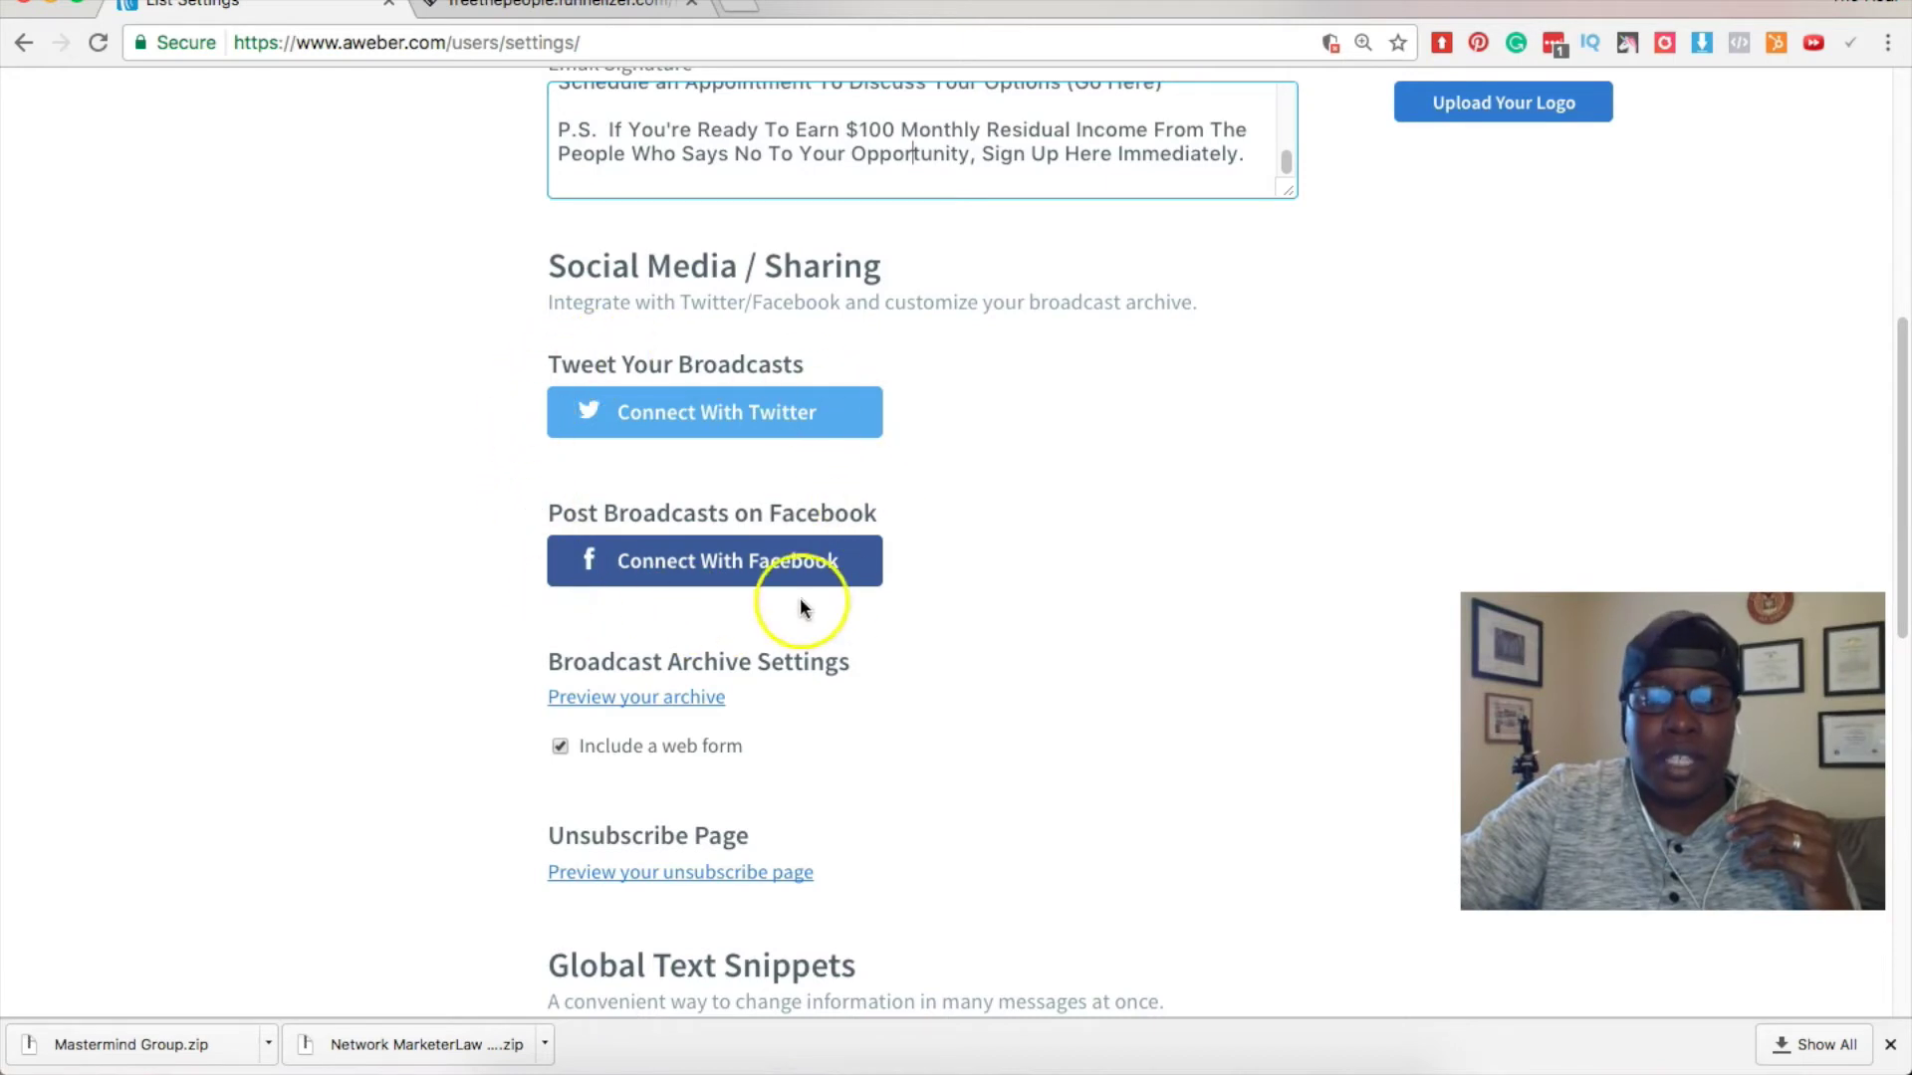
{"action": "scroll", "coordinate": [932, 578], "scroll_direction": "down", "scroll_amount": 4}
{"action": "scroll", "coordinate": [933, 582], "scroll_direction": "down", "scroll_amount": 6}
{"action": "scroll", "coordinate": [932, 583], "scroll_direction": "up", "scroll_amount": 2}
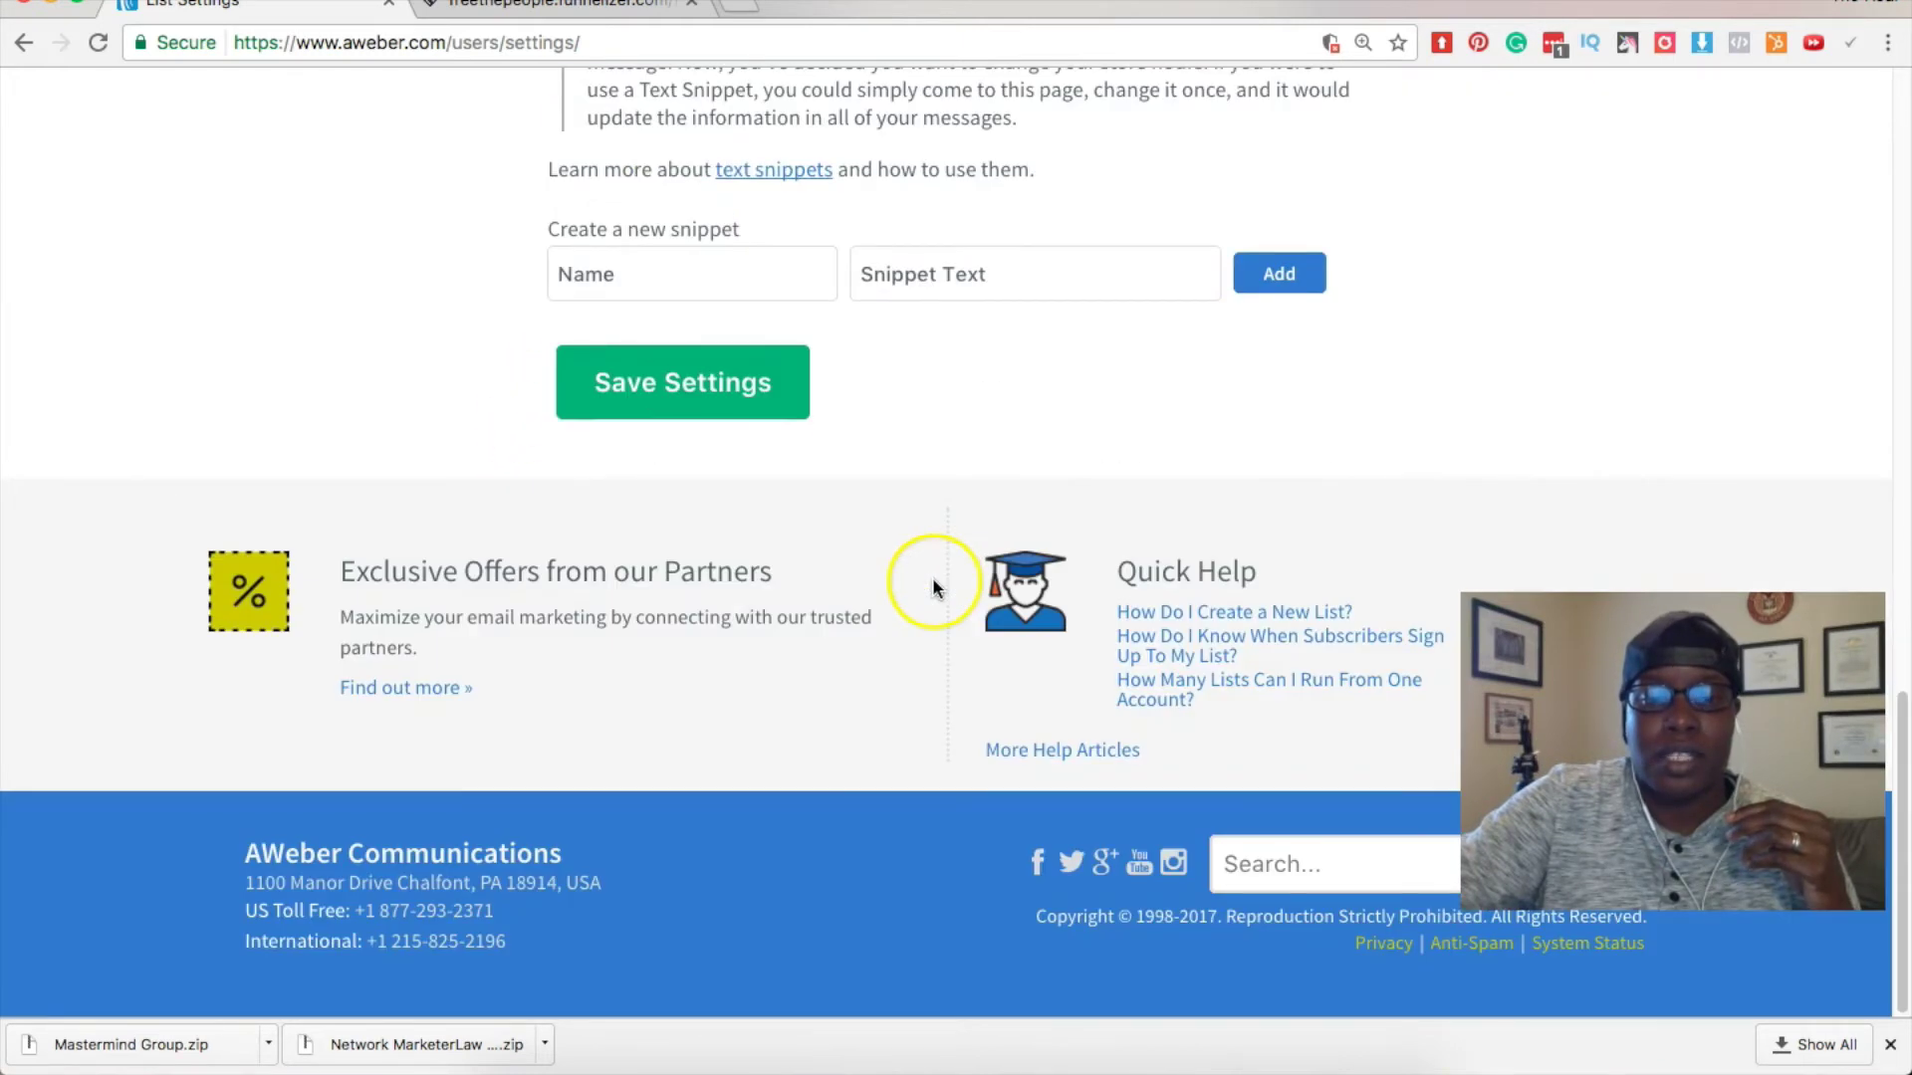
{"action": "scroll", "coordinate": [930, 573], "scroll_direction": "up", "scroll_amount": 10}
{"action": "scroll", "coordinate": [845, 588], "scroll_direction": "down", "scroll_amount": 6}
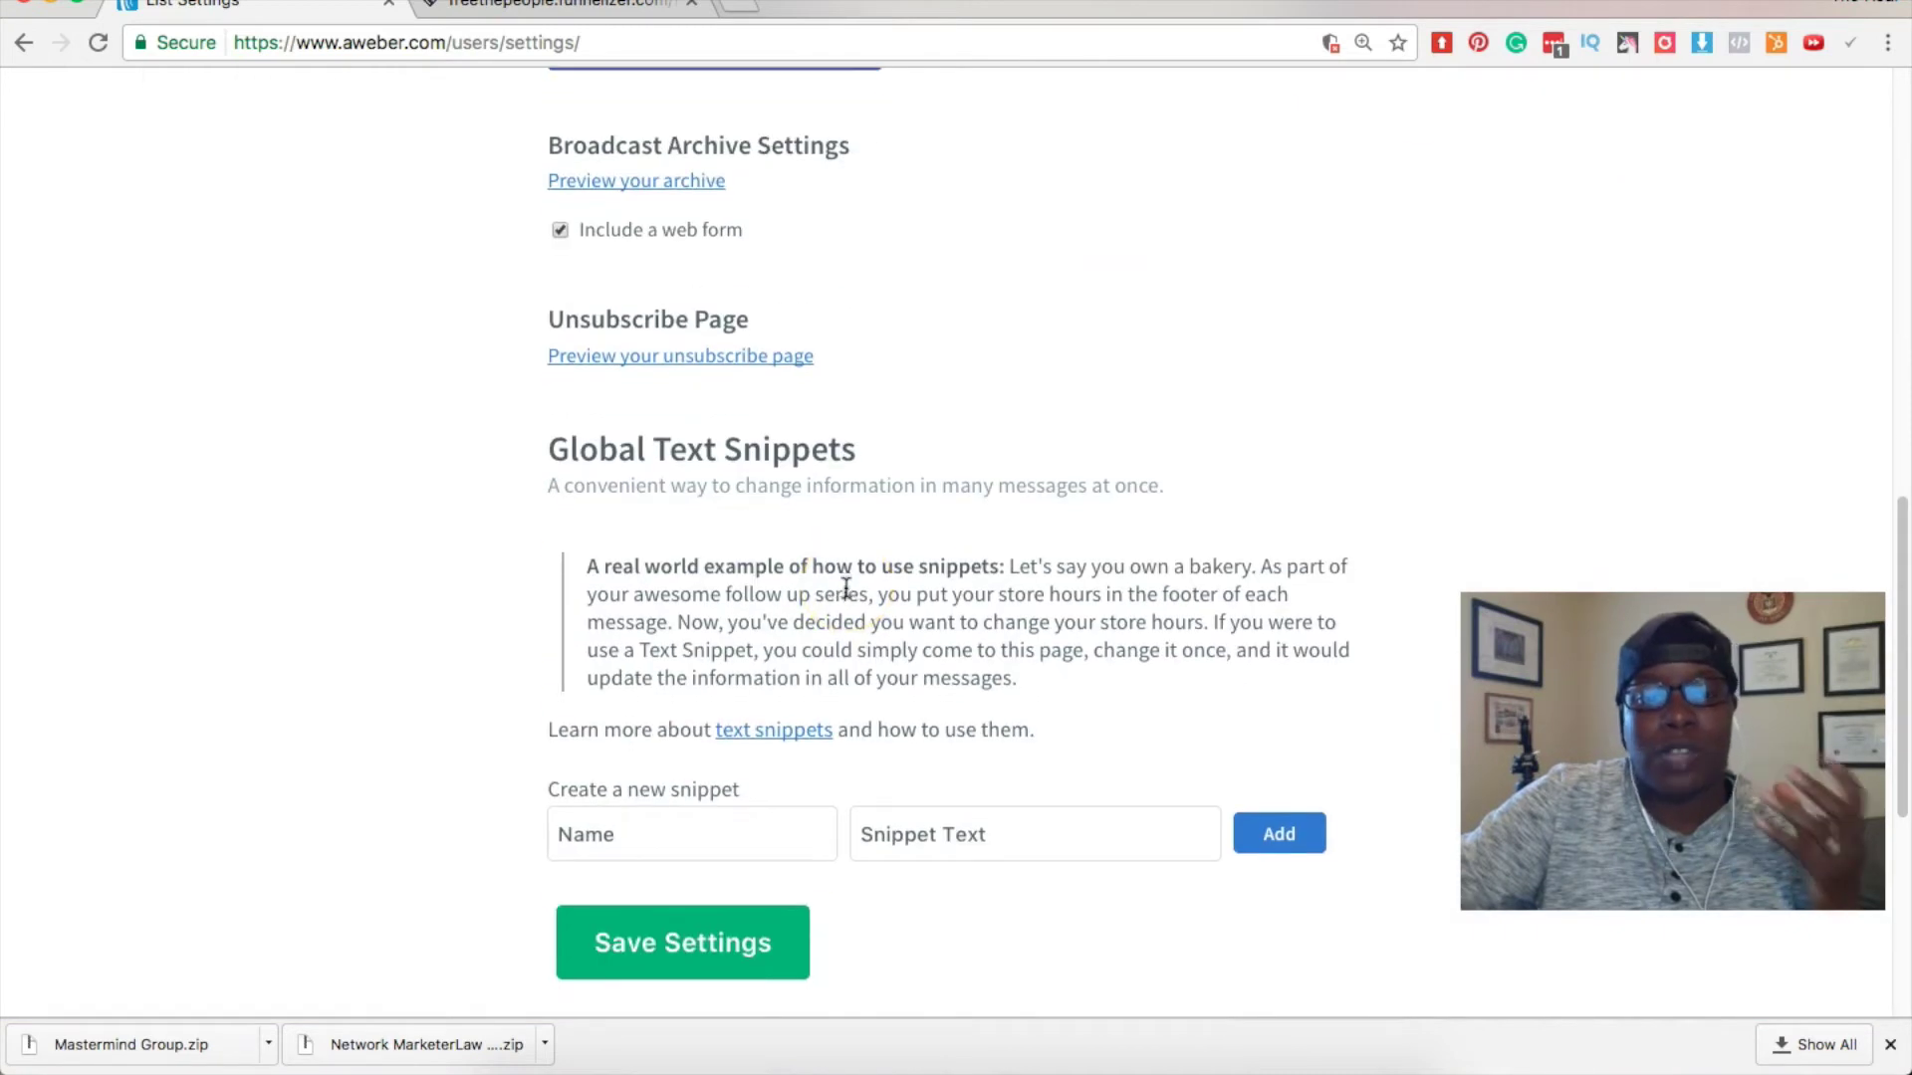
{"action": "scroll", "coordinate": [843, 589], "scroll_direction": "down", "scroll_amount": 2}
Look over the Create a new snippet fields under Global Text Snippets.
{"action": "left_click", "coordinate": [787, 747]}
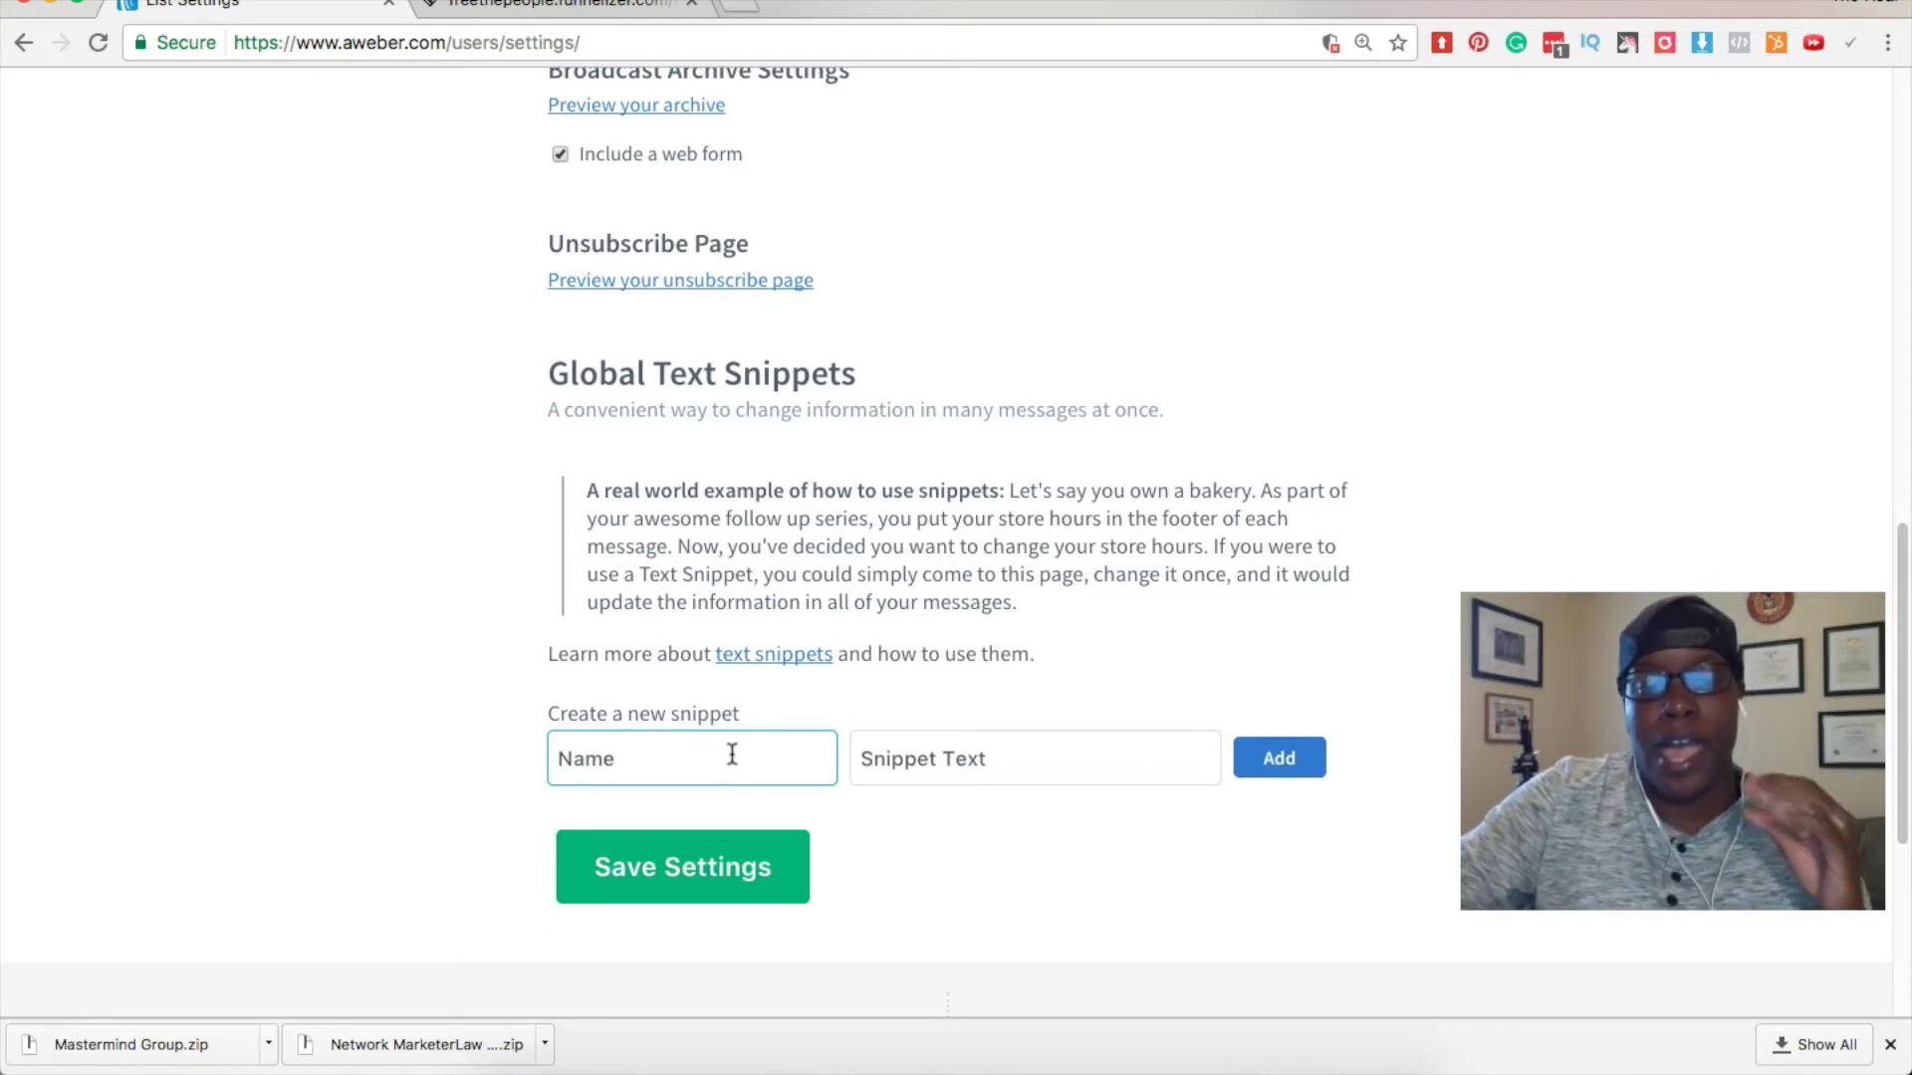
{"action": "left_click", "coordinate": [724, 729]}
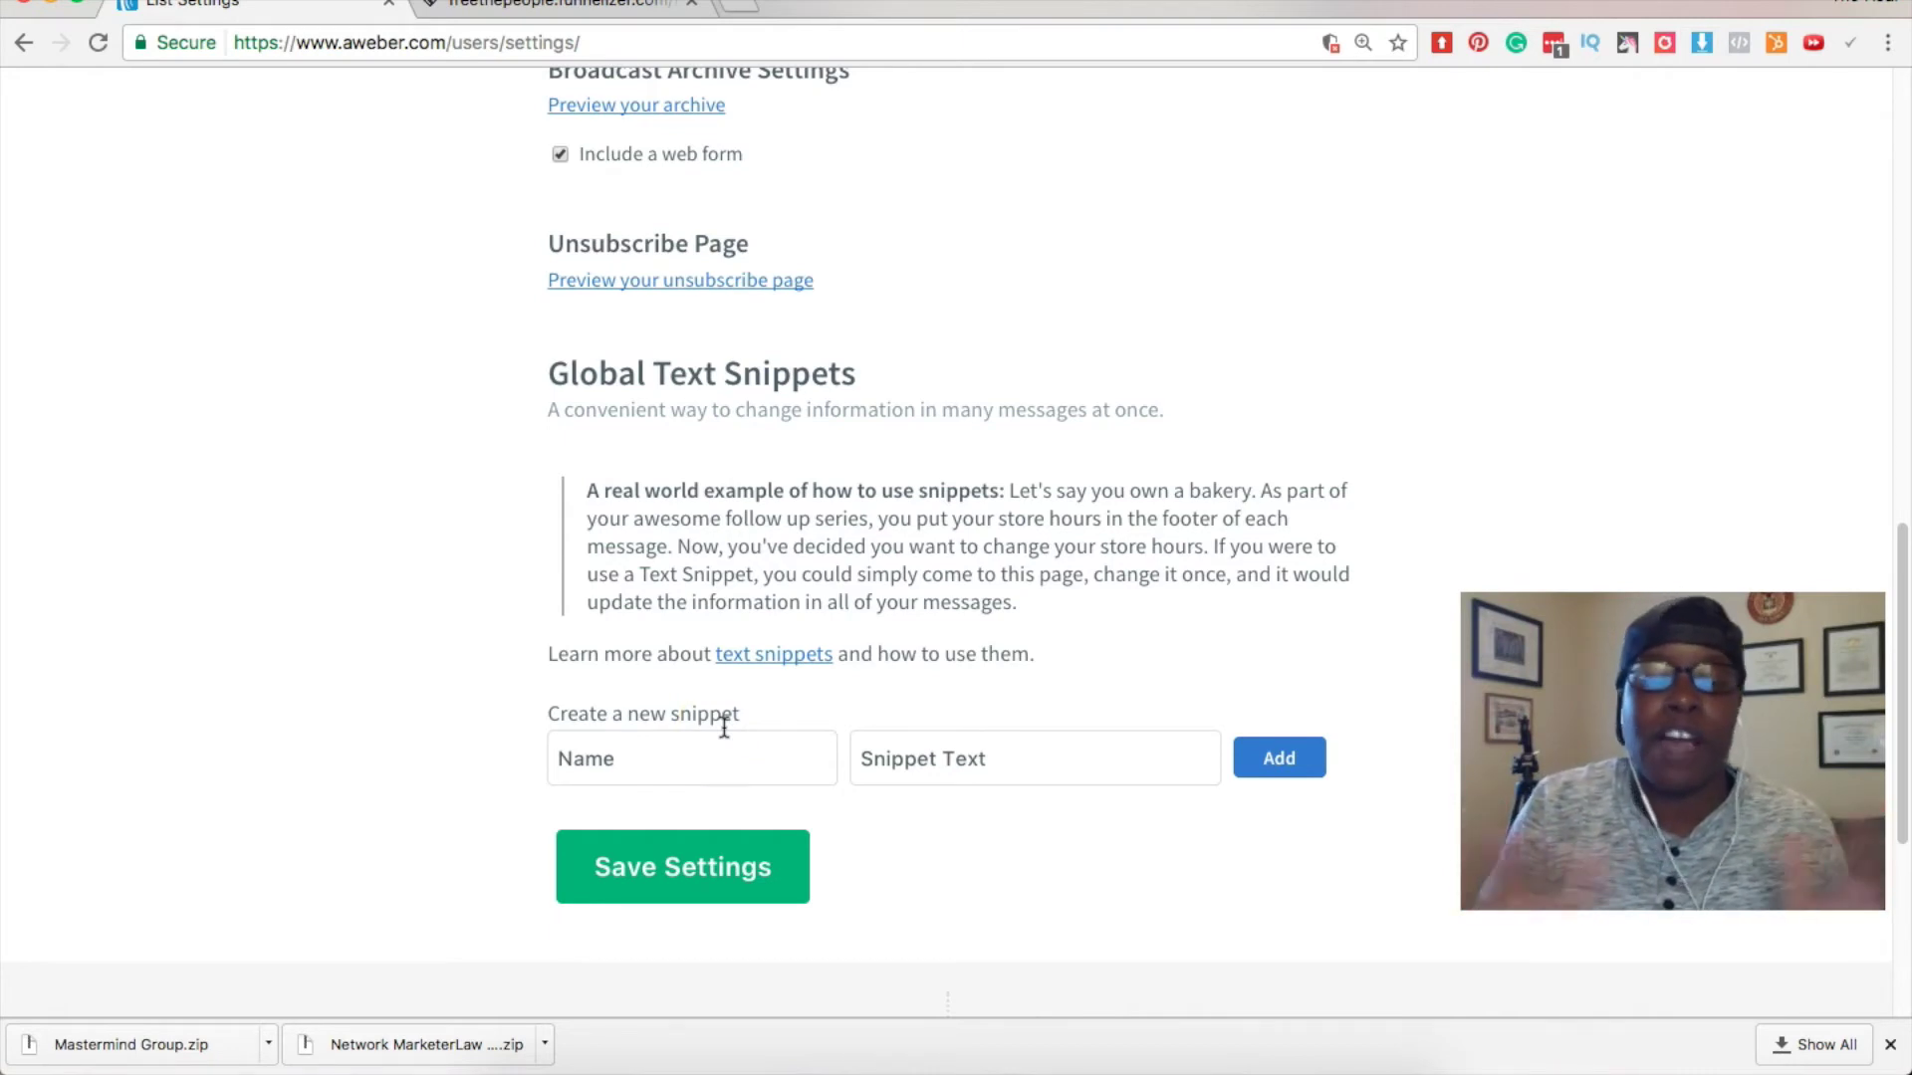
{"action": "left_click", "coordinate": [724, 755]}
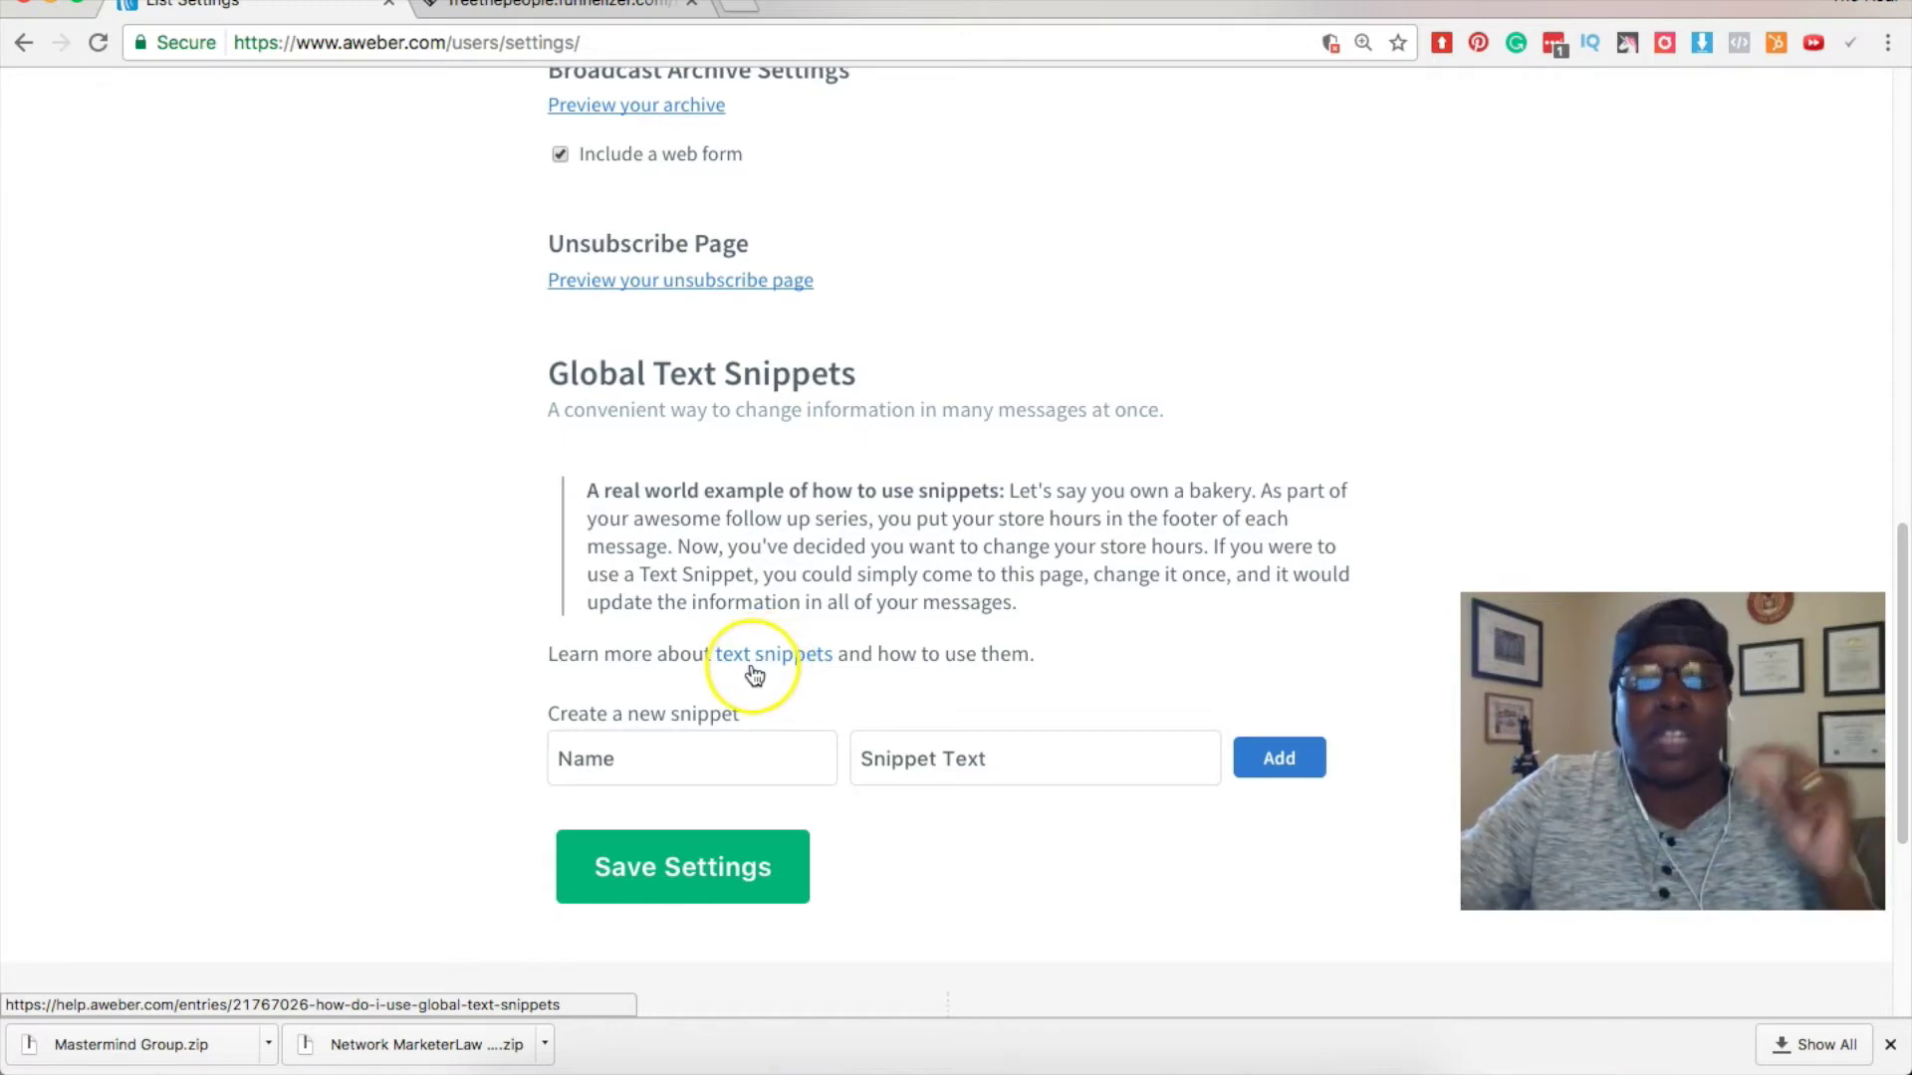
{"action": "left_click", "coordinate": [752, 659]}
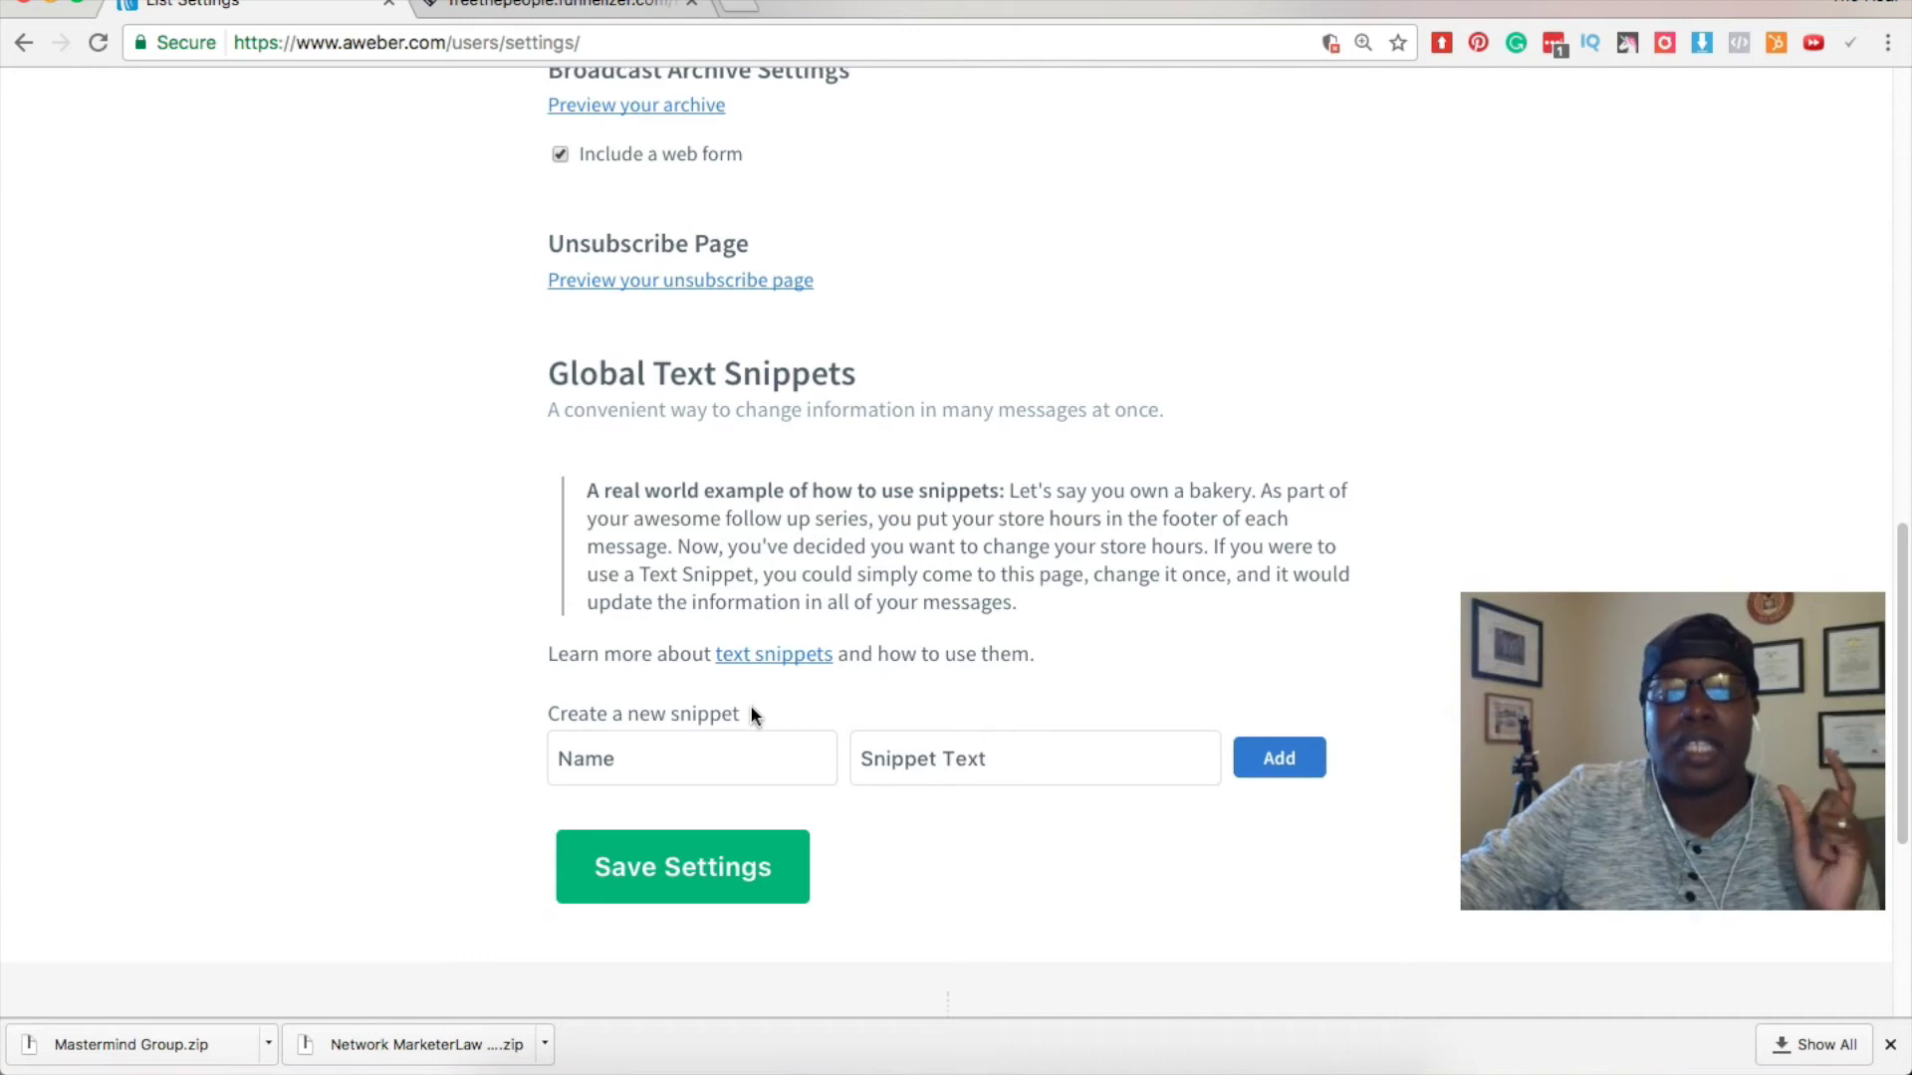
{"action": "left_click", "coordinate": [760, 765]}
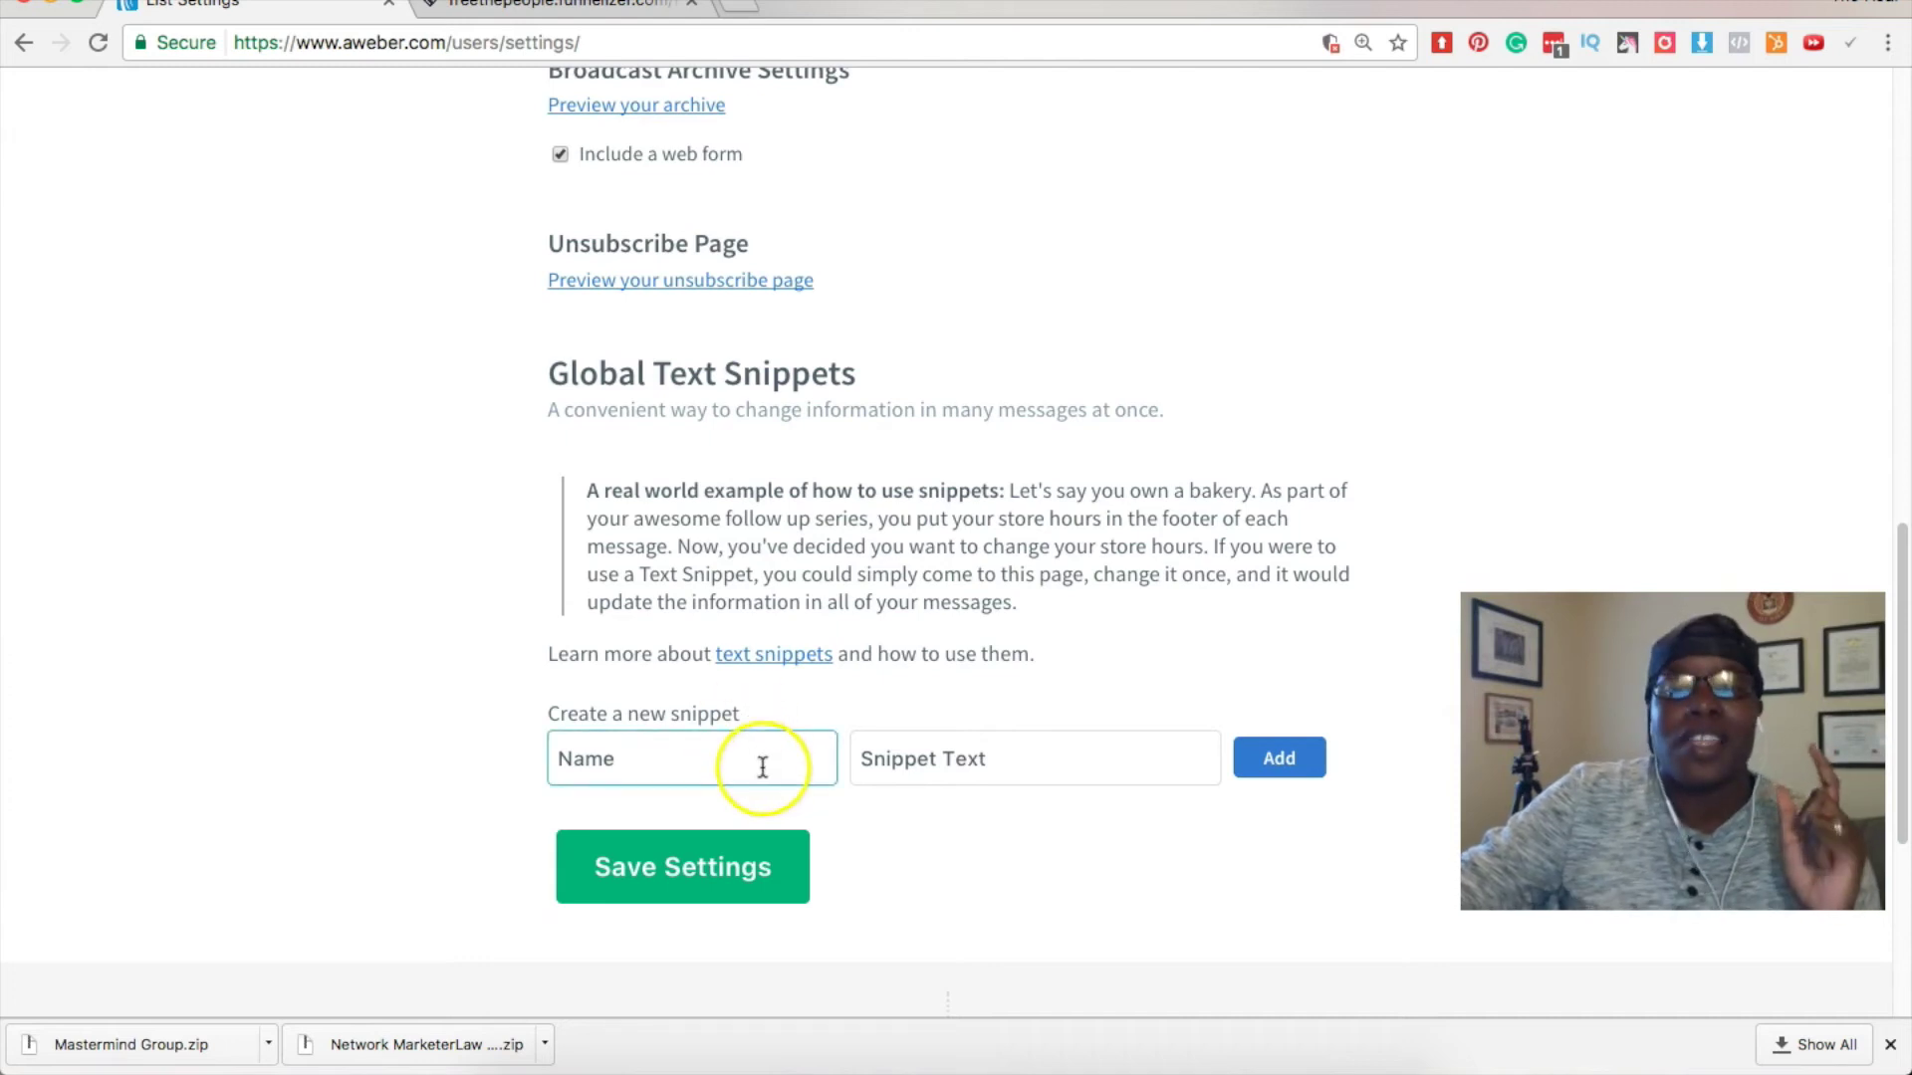
{"action": "scroll", "coordinate": [762, 767], "scroll_direction": "down", "scroll_amount": 5}
{"action": "scroll", "coordinate": [764, 763], "scroll_direction": "up", "scroll_amount": 5}
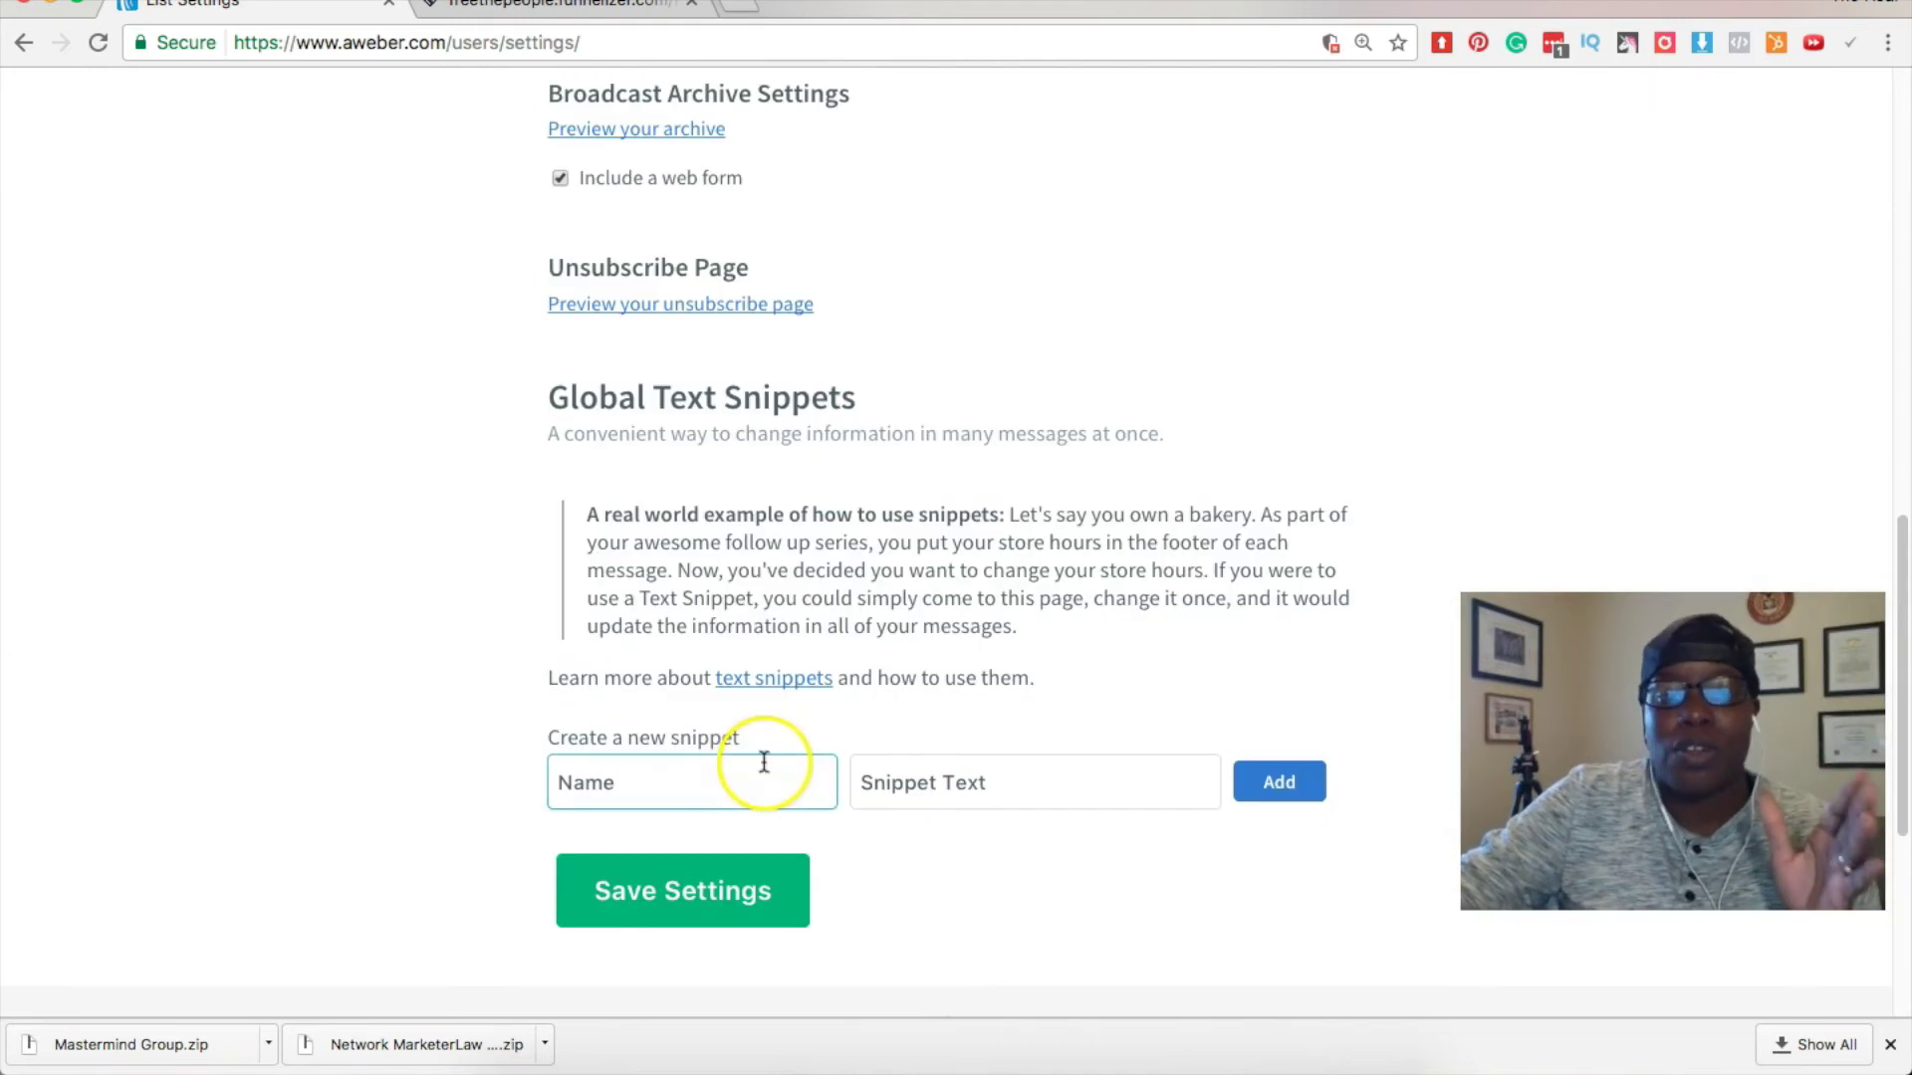
Save the personalization settings with the company branding and P.S.-ending signature.
{"action": "left_click", "coordinate": [745, 888]}
{"action": "scroll", "coordinate": [394, 556], "scroll_direction": "up", "scroll_amount": 5}
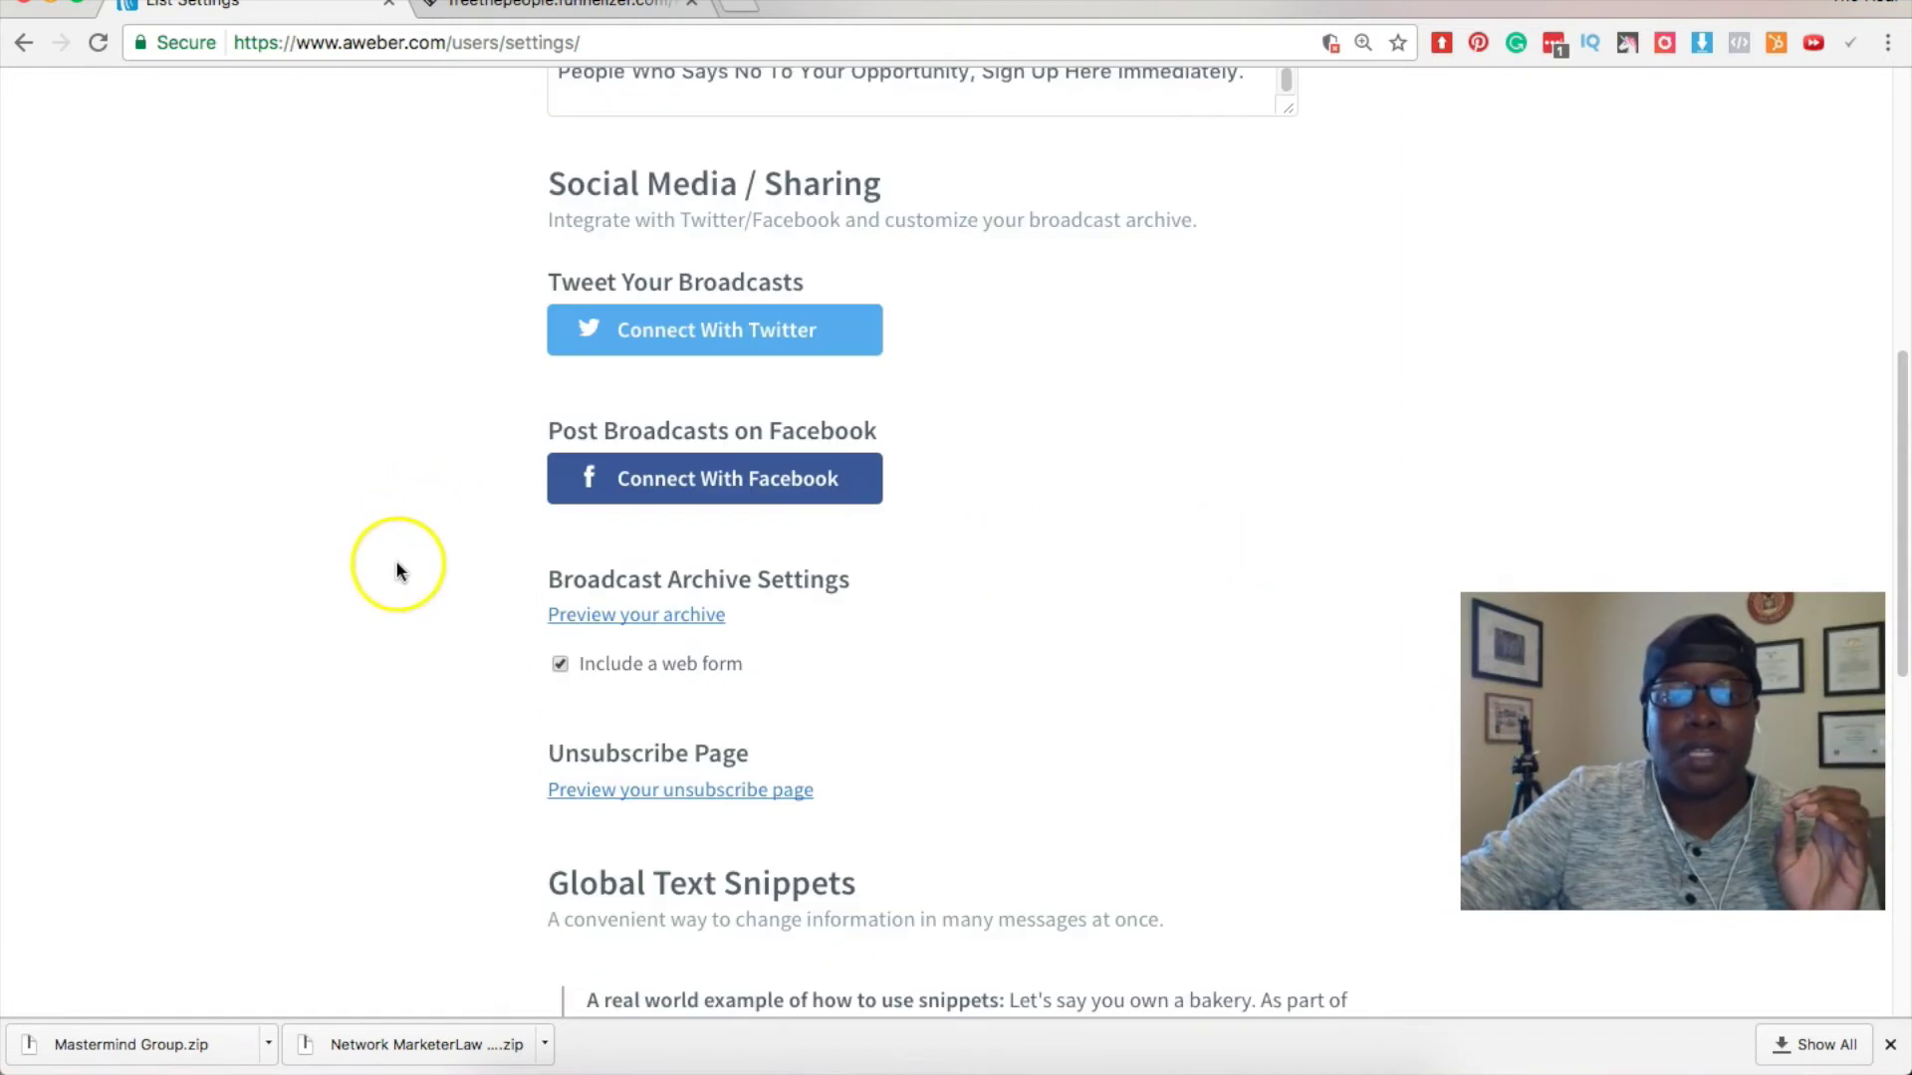
{"action": "scroll", "coordinate": [396, 569], "scroll_direction": "down", "scroll_amount": 10}
{"action": "scroll", "coordinate": [397, 564], "scroll_direction": "up", "scroll_amount": 15}
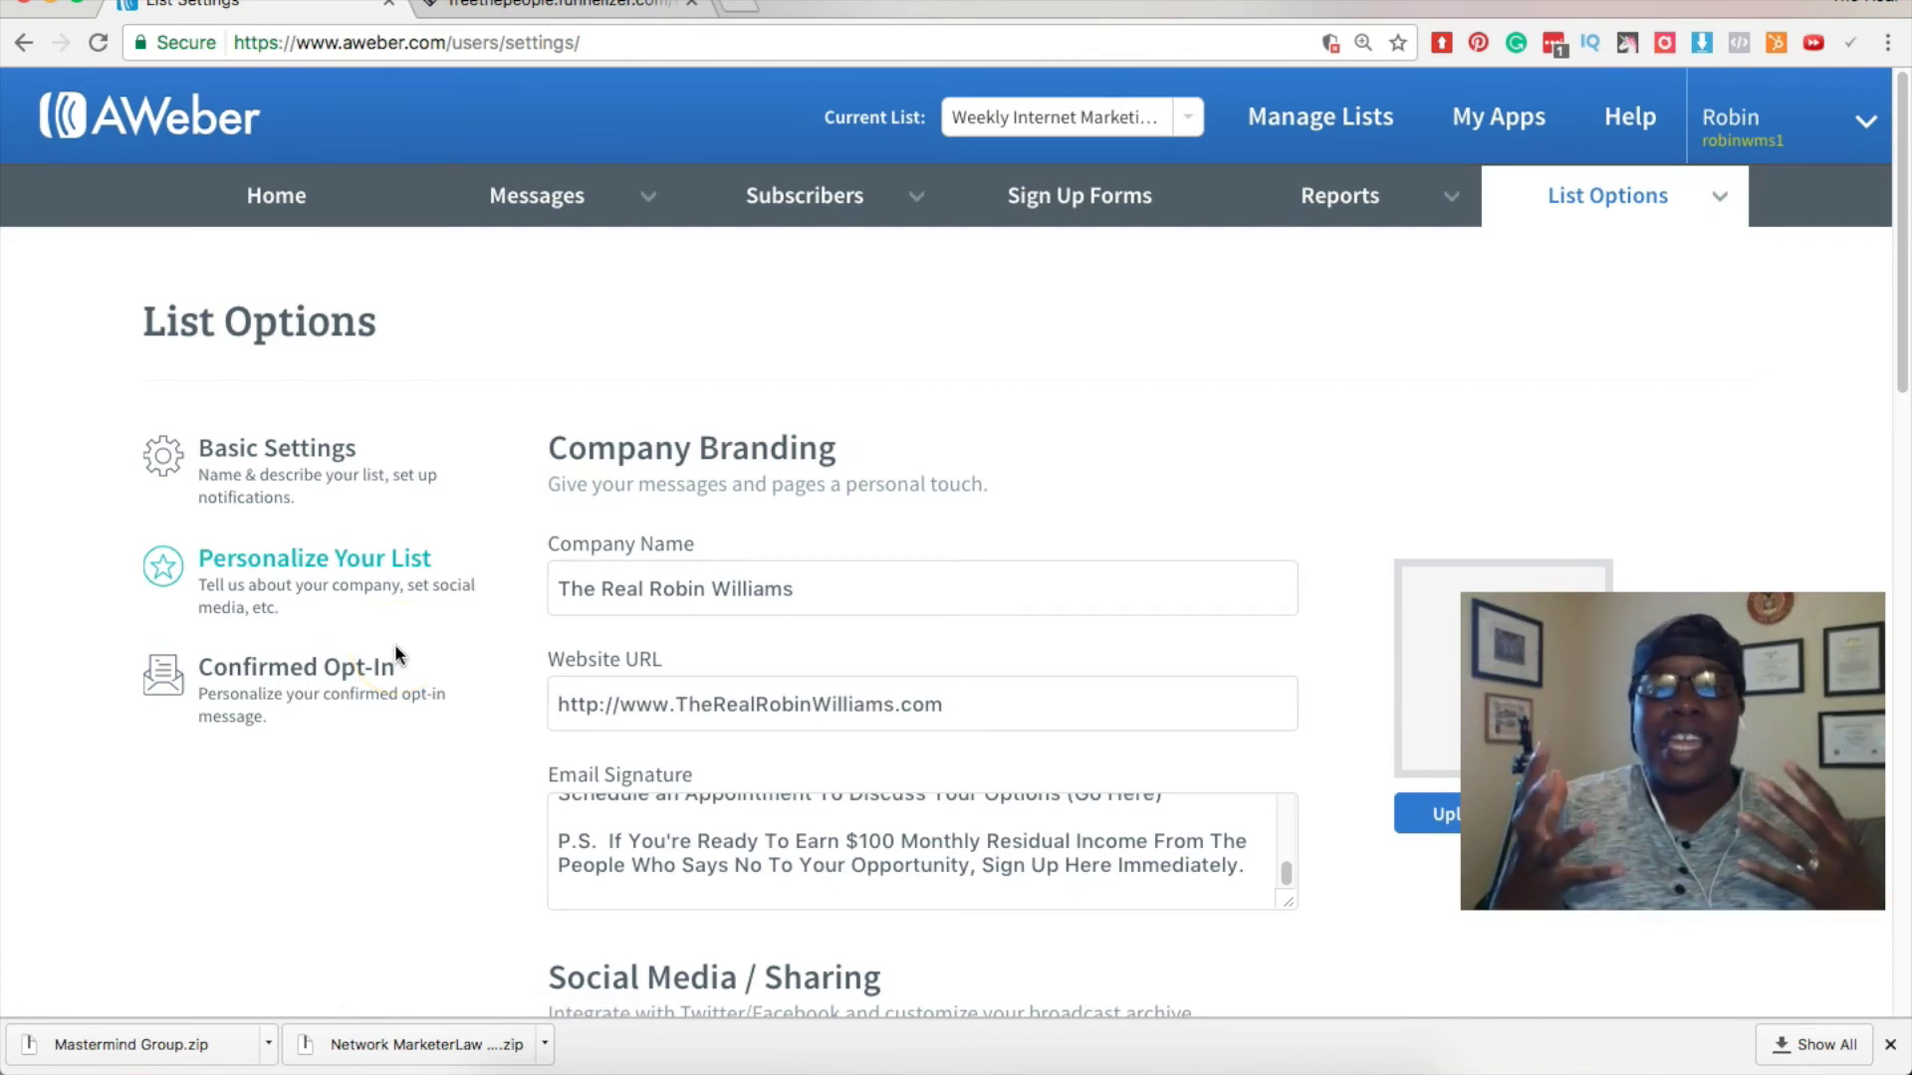
Go through Manage Lists to the Home account overview page.
{"action": "left_click", "coordinate": [1170, 117]}
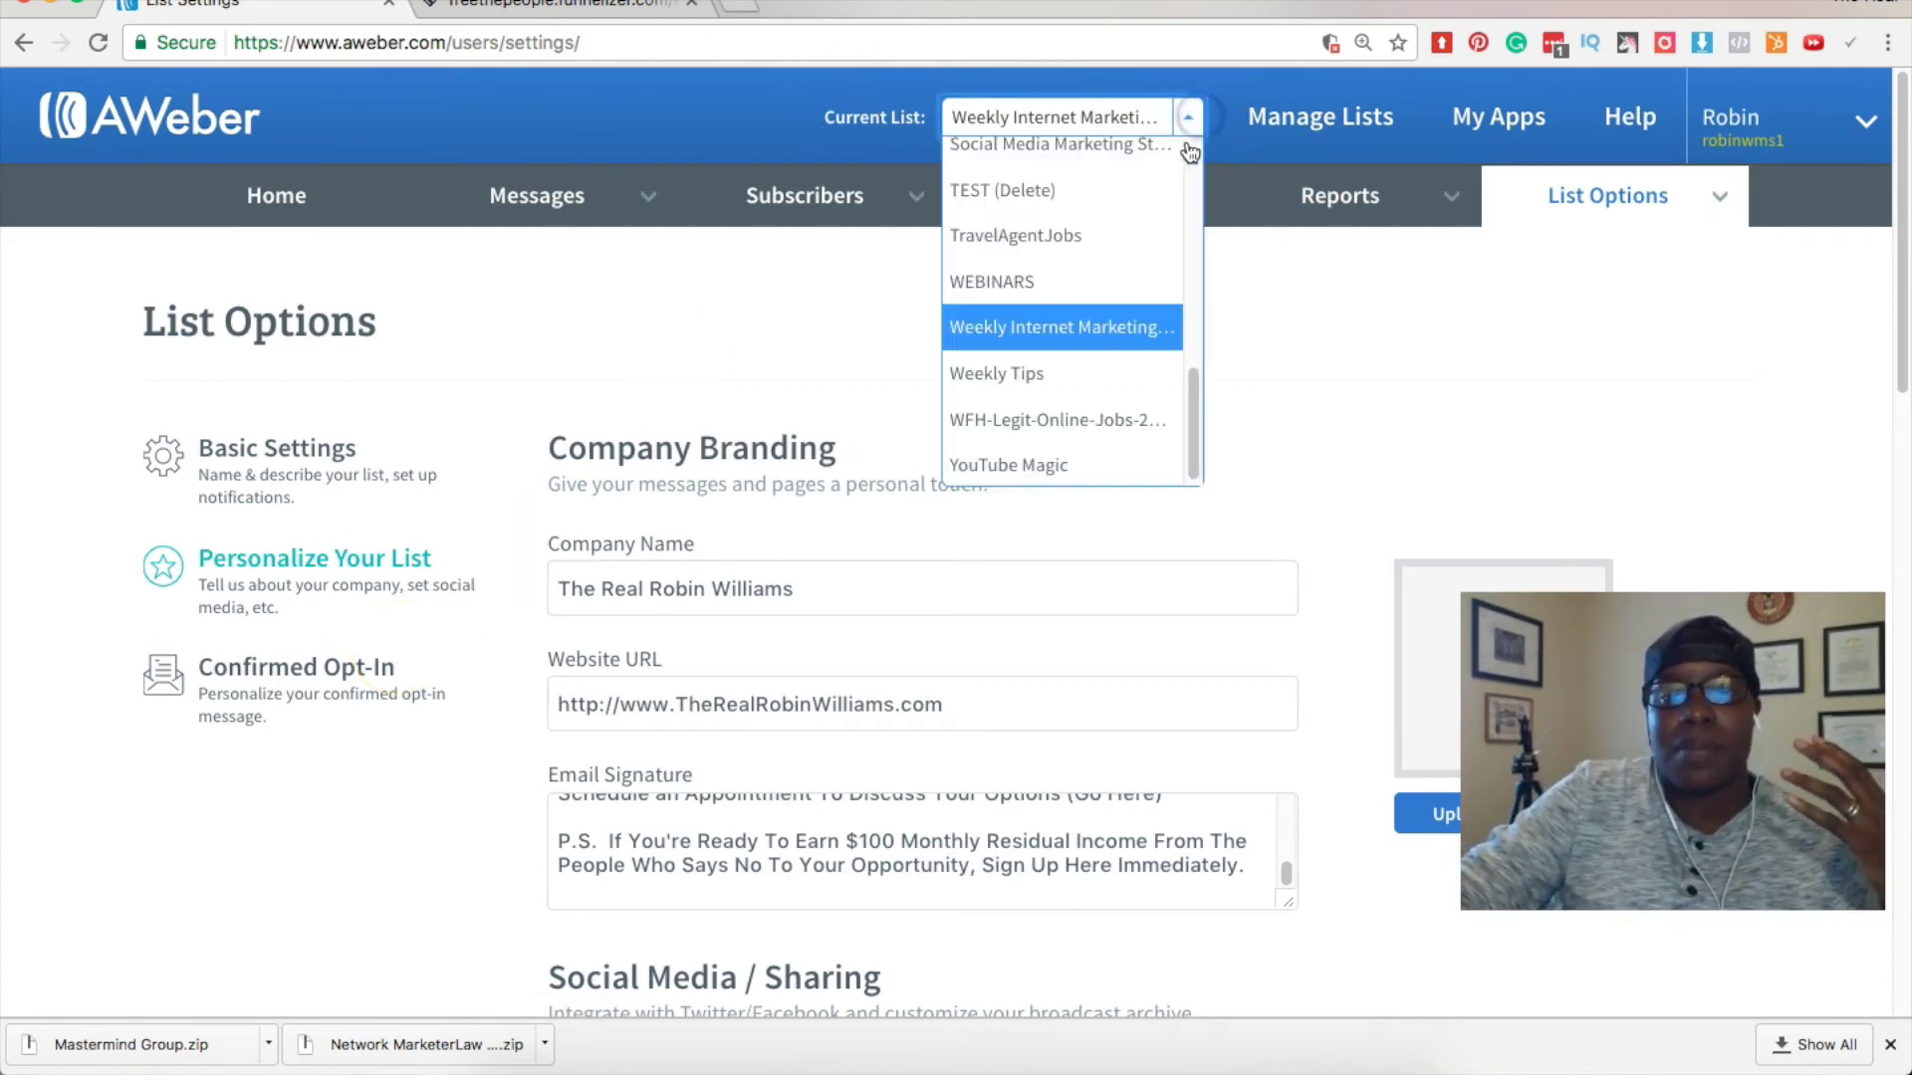
{"action": "left_click", "coordinate": [1284, 118]}
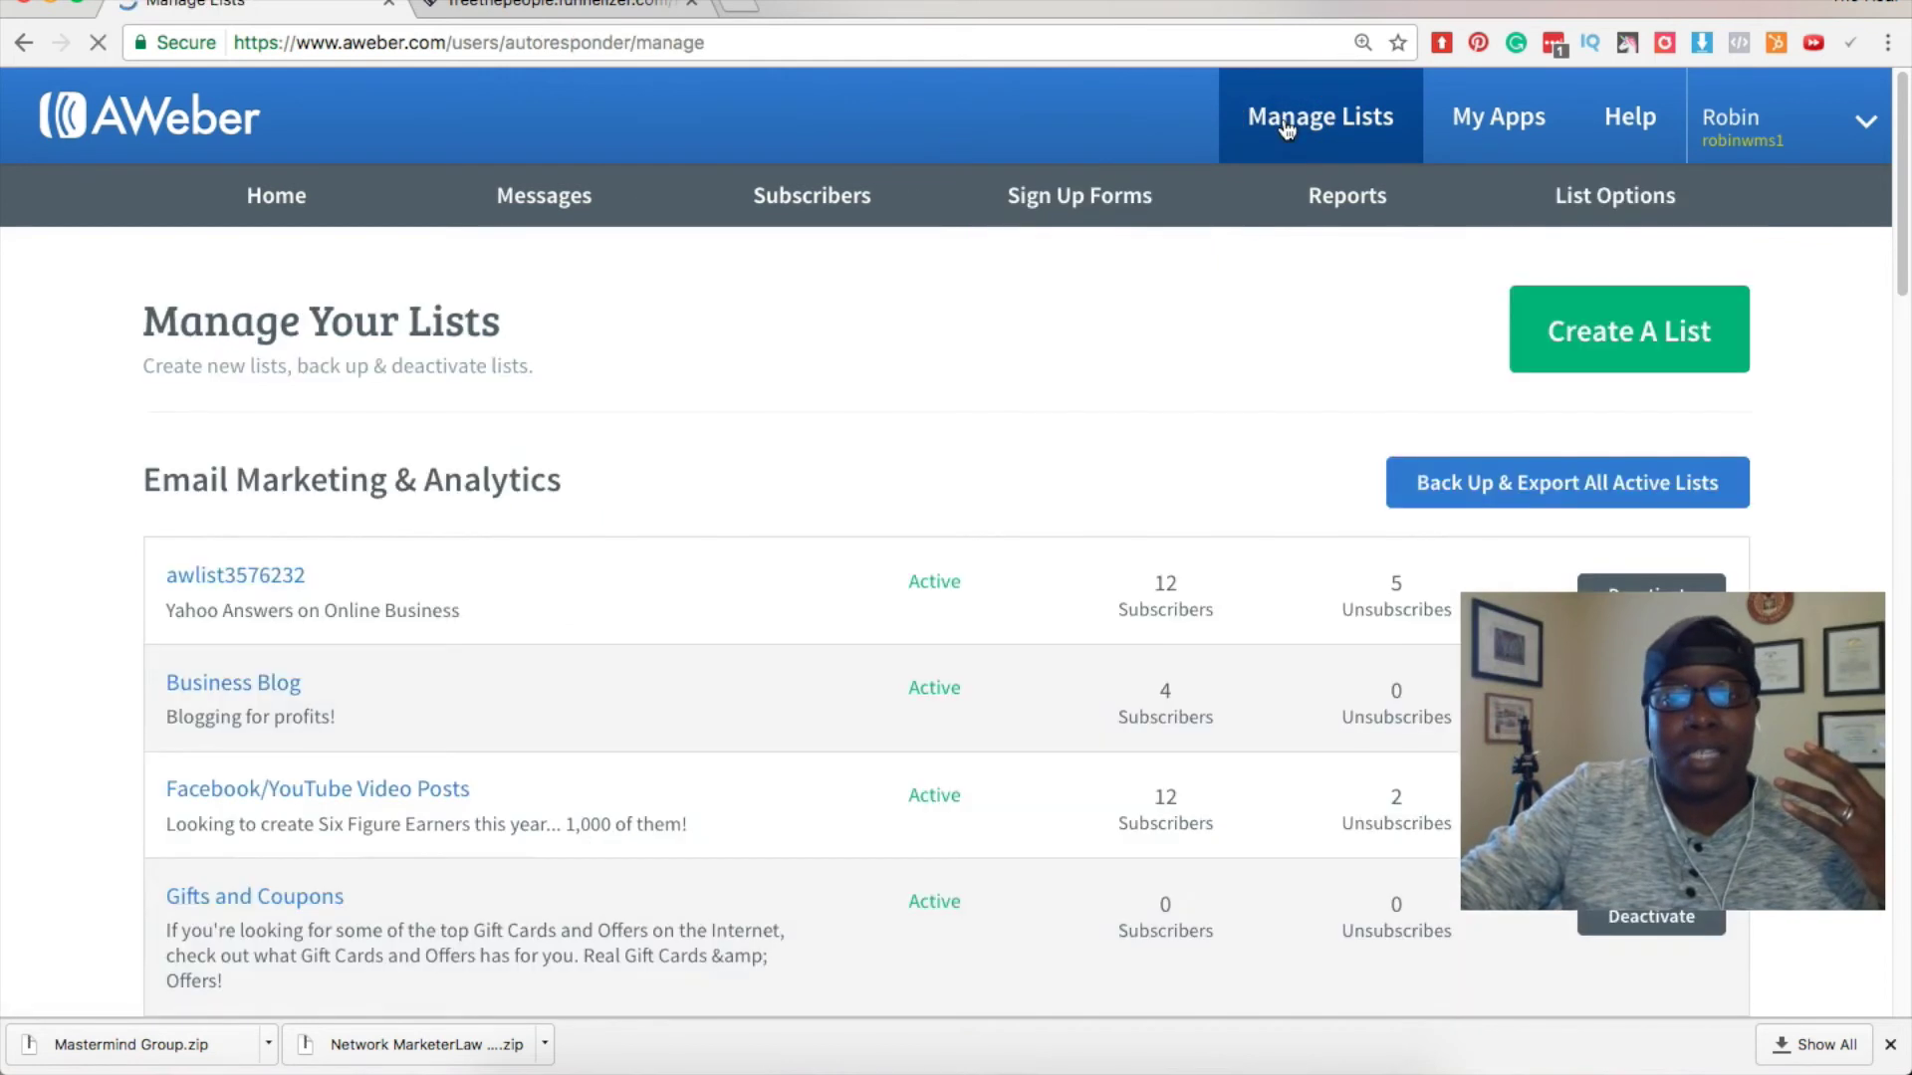
{"action": "scroll", "coordinate": [818, 453], "scroll_direction": "down", "scroll_amount": 15}
{"action": "scroll", "coordinate": [818, 458], "scroll_direction": "down", "scroll_amount": 5}
{"action": "scroll", "coordinate": [820, 457], "scroll_direction": "up", "scroll_amount": 20}
{"action": "left_click", "coordinate": [264, 208]}
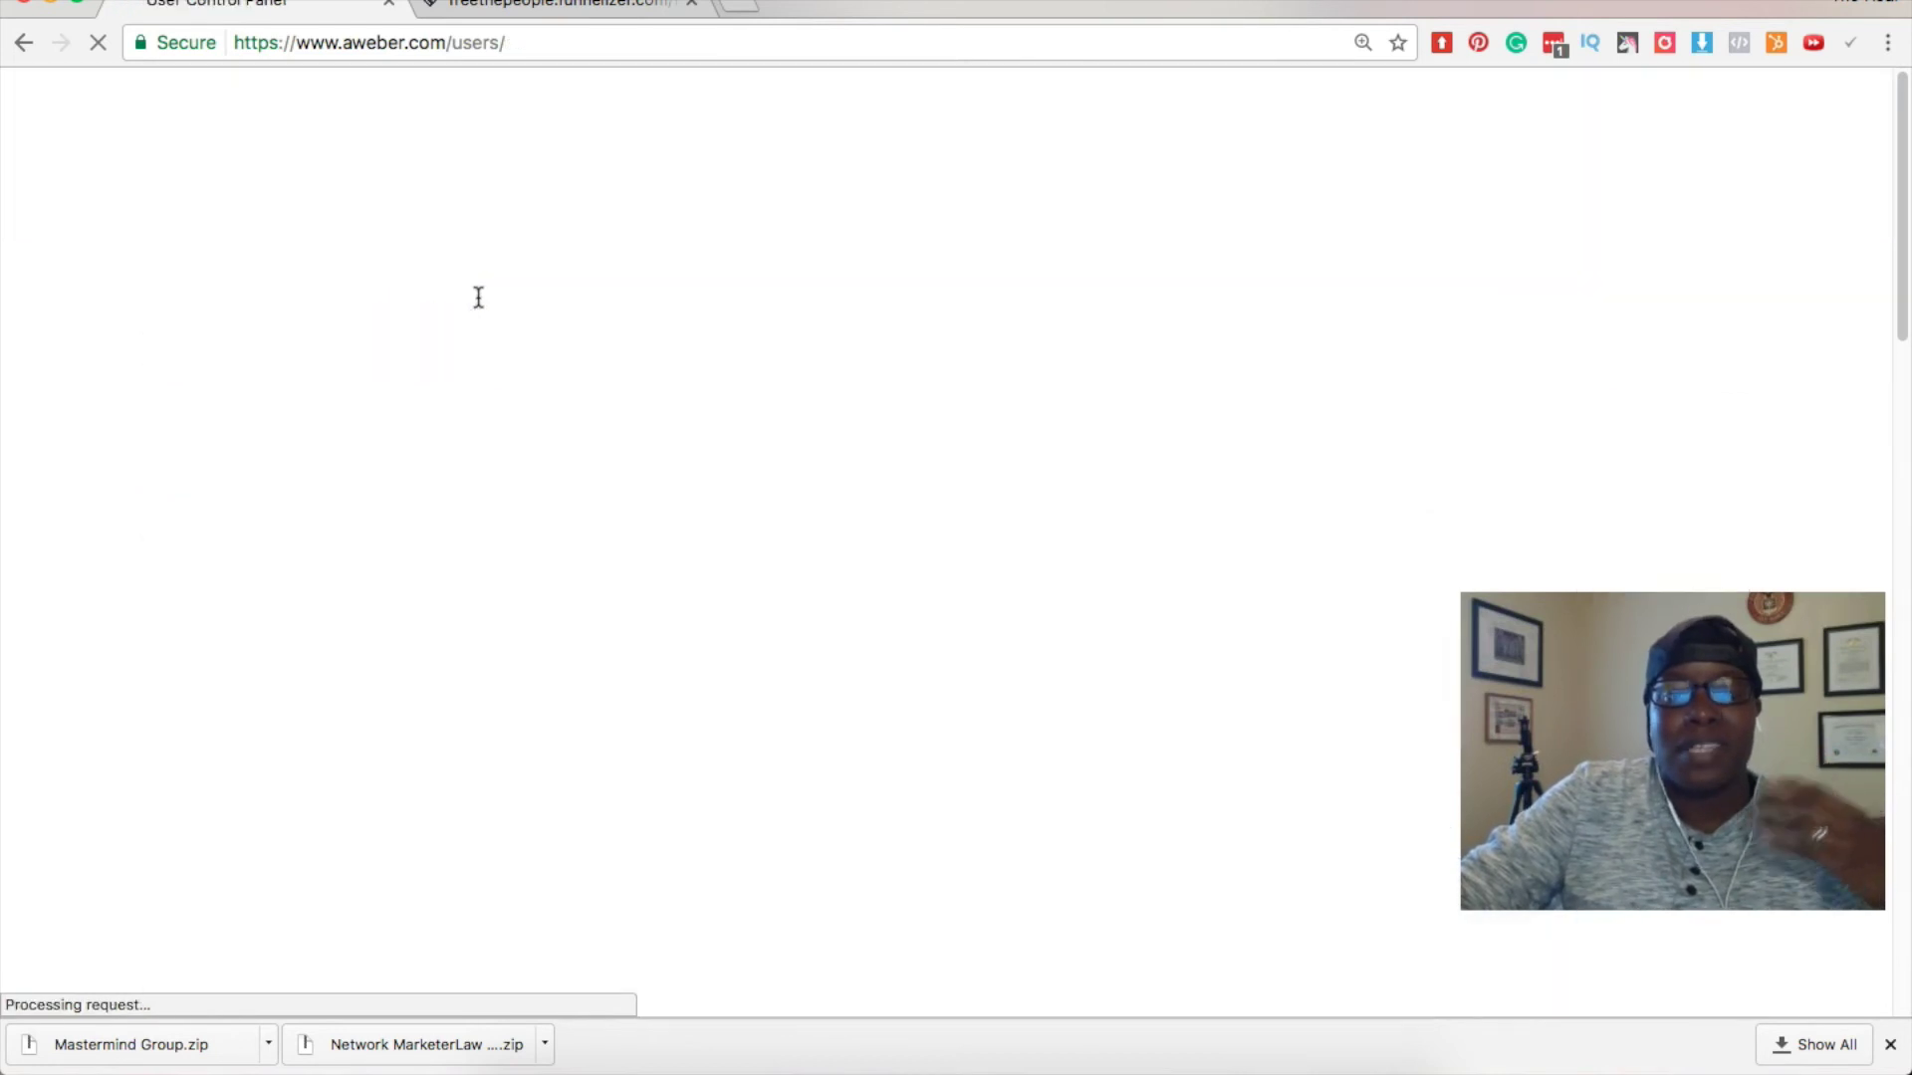
{"action": "scroll", "coordinate": [510, 416], "scroll_direction": "down", "scroll_amount": 15}
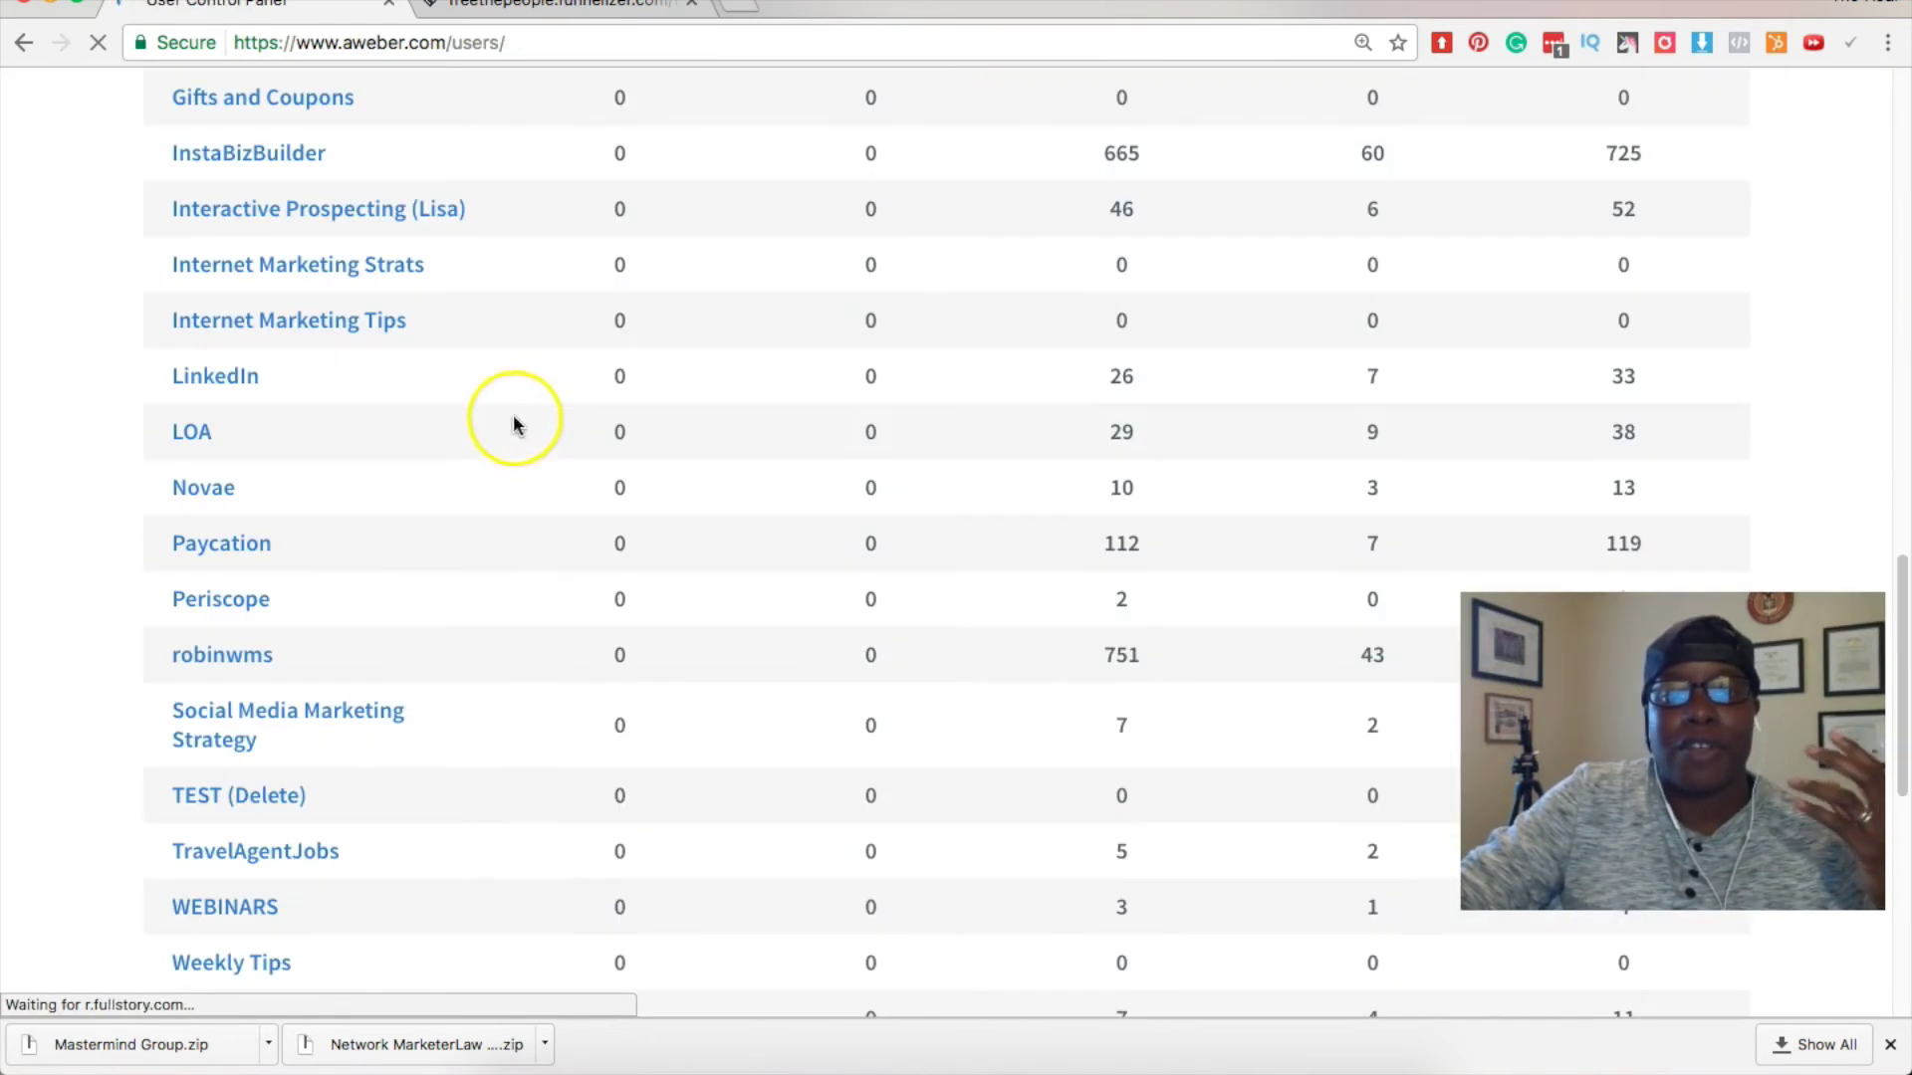
{"action": "scroll", "coordinate": [512, 415], "scroll_direction": "down", "scroll_amount": 10}
{"action": "scroll", "coordinate": [513, 426], "scroll_direction": "up", "scroll_amount": 5}
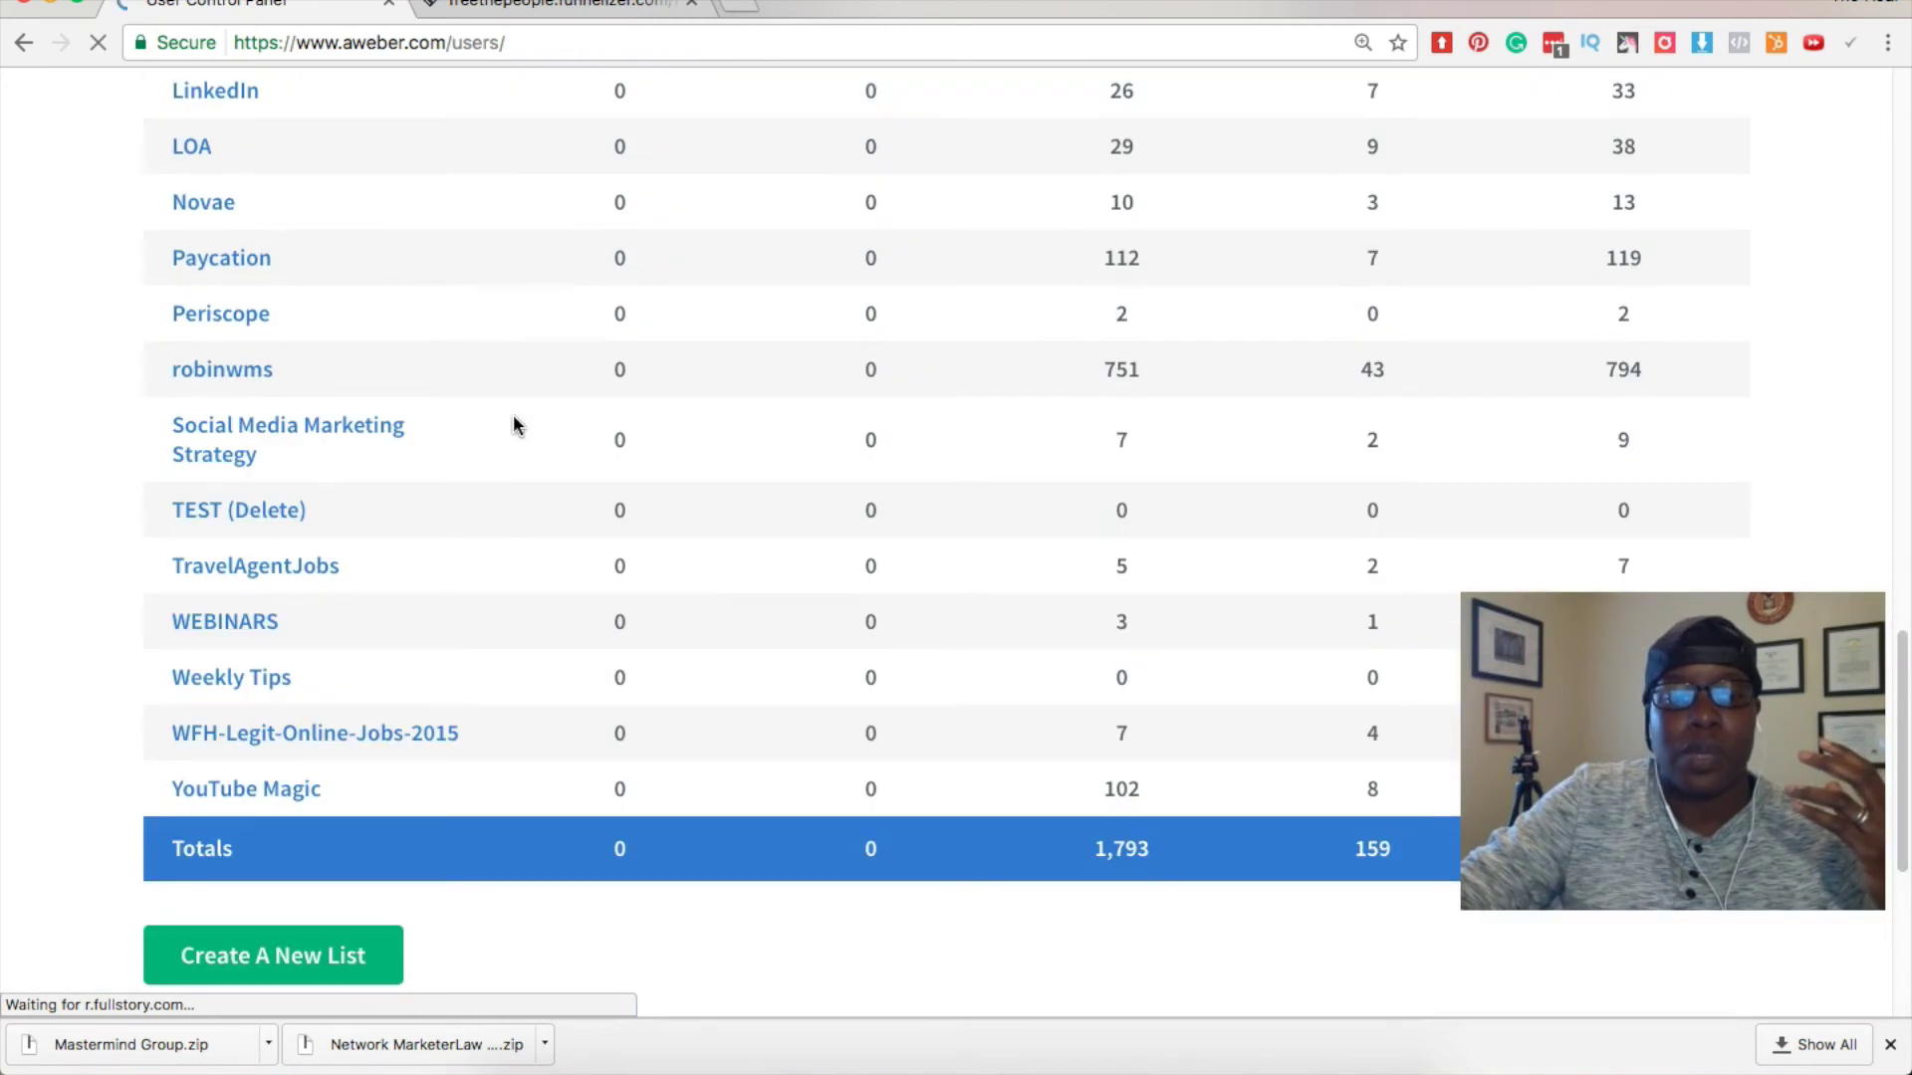
{"action": "scroll", "coordinate": [512, 415], "scroll_direction": "up", "scroll_amount": 15}
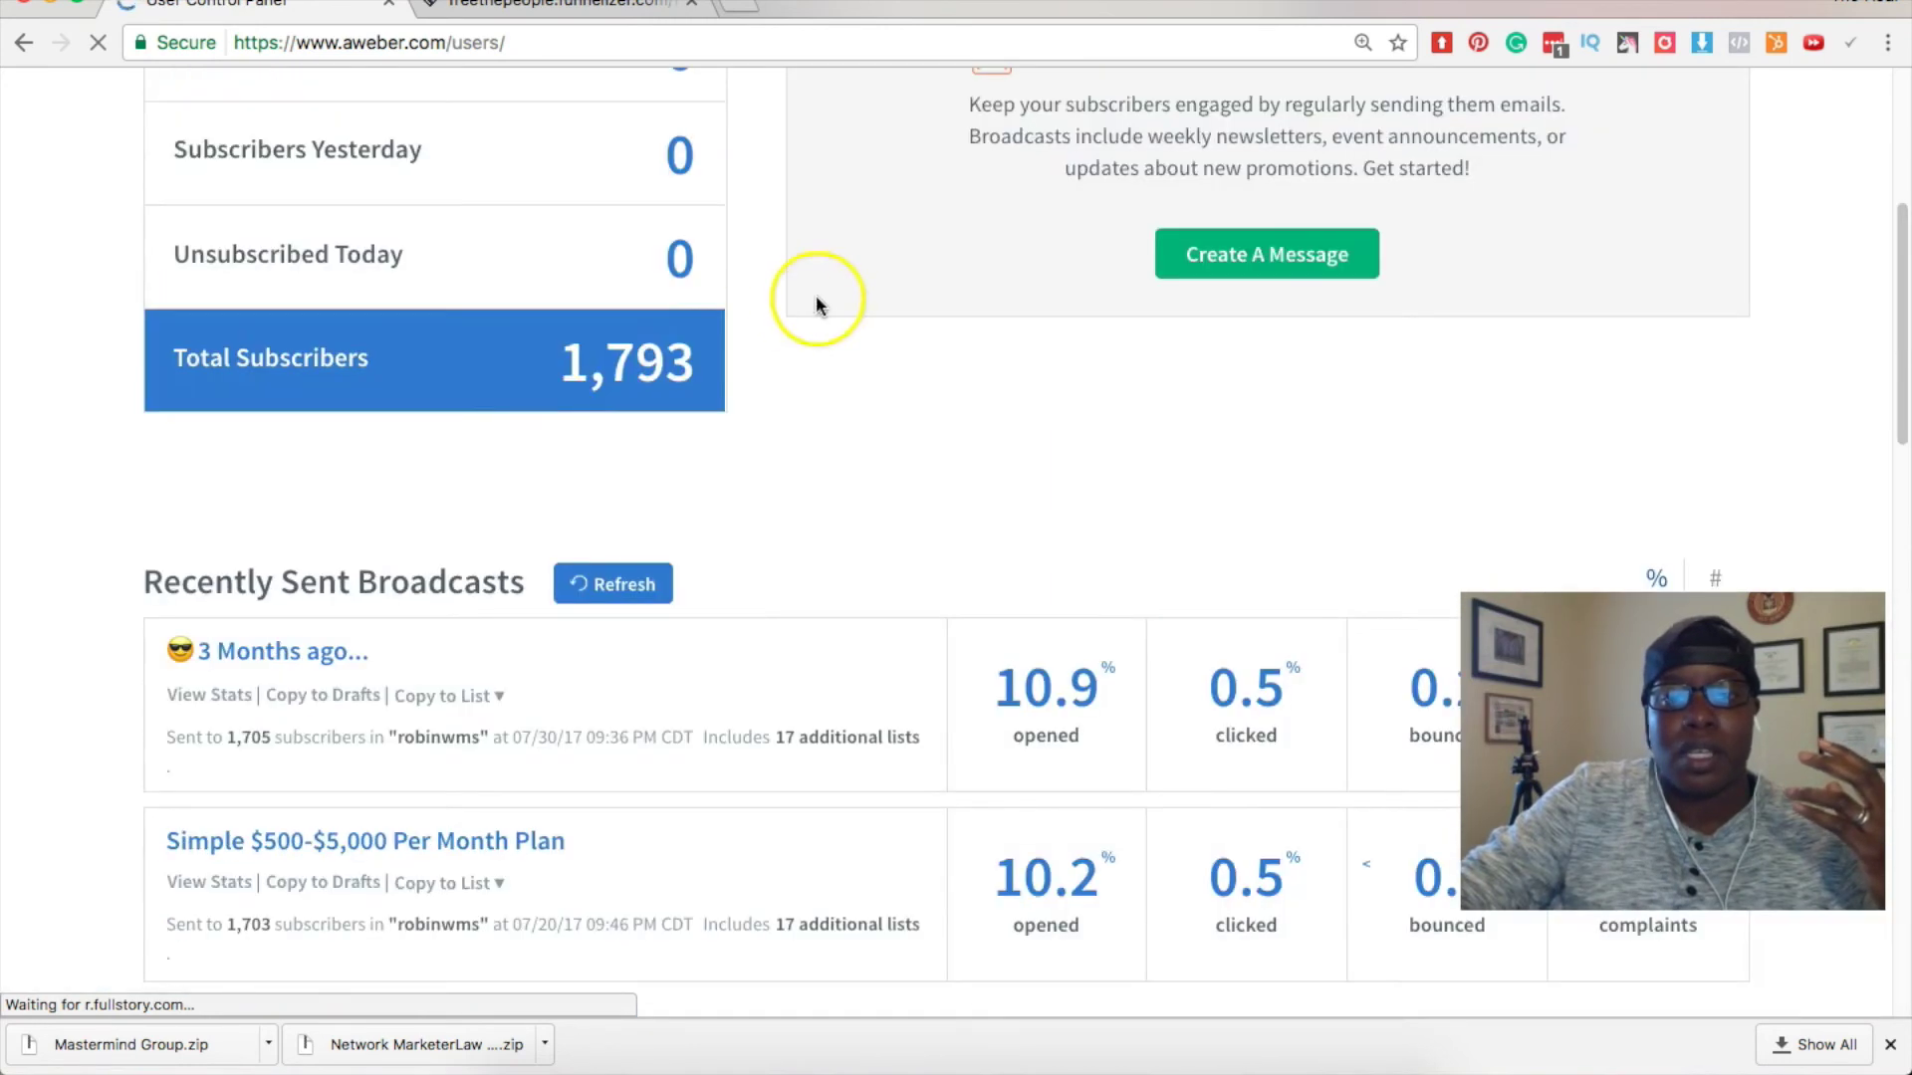
{"action": "scroll", "coordinate": [815, 295], "scroll_direction": "up", "scroll_amount": 5}
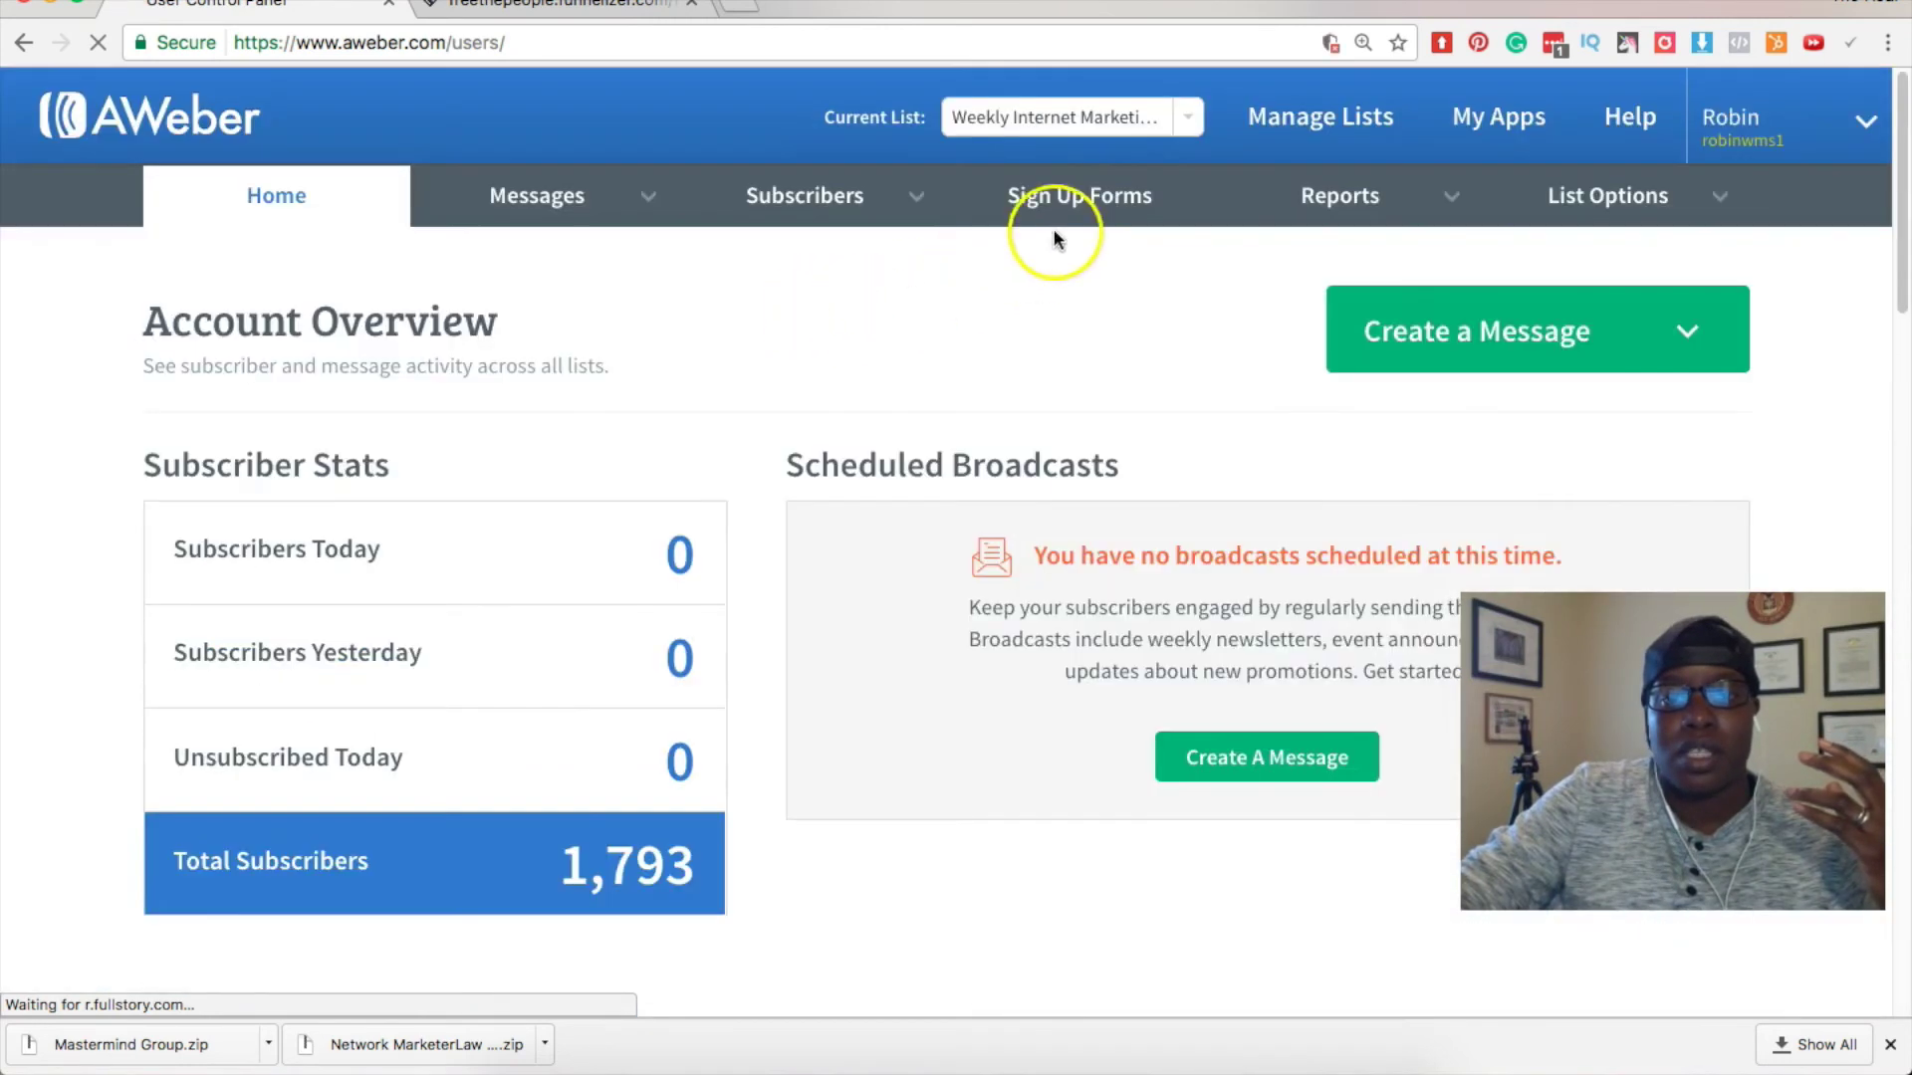
Reselect Weekly Internet Marketing Tips as the current list.
{"action": "left_click", "coordinate": [1186, 119]}
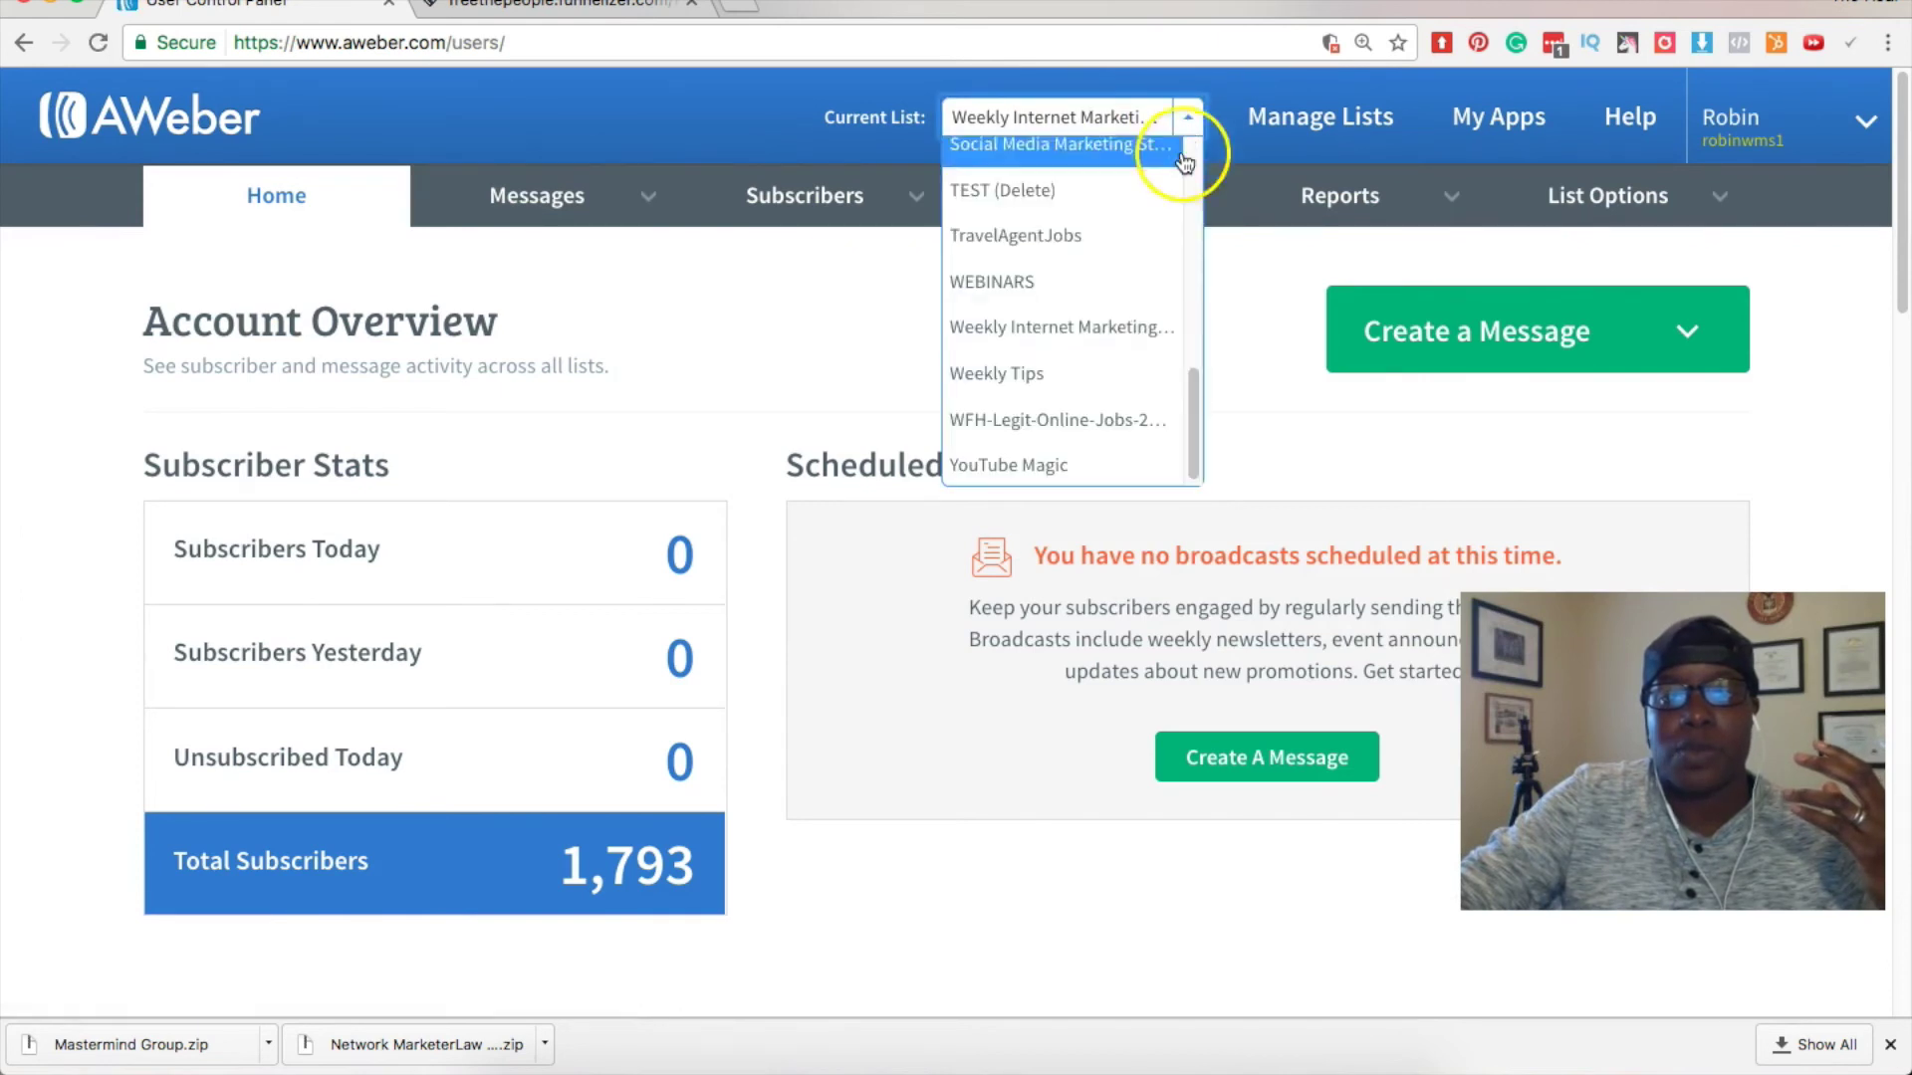
{"action": "left_click", "coordinate": [1155, 332]}
{"action": "scroll", "coordinate": [814, 492], "scroll_direction": "down", "scroll_amount": 15}
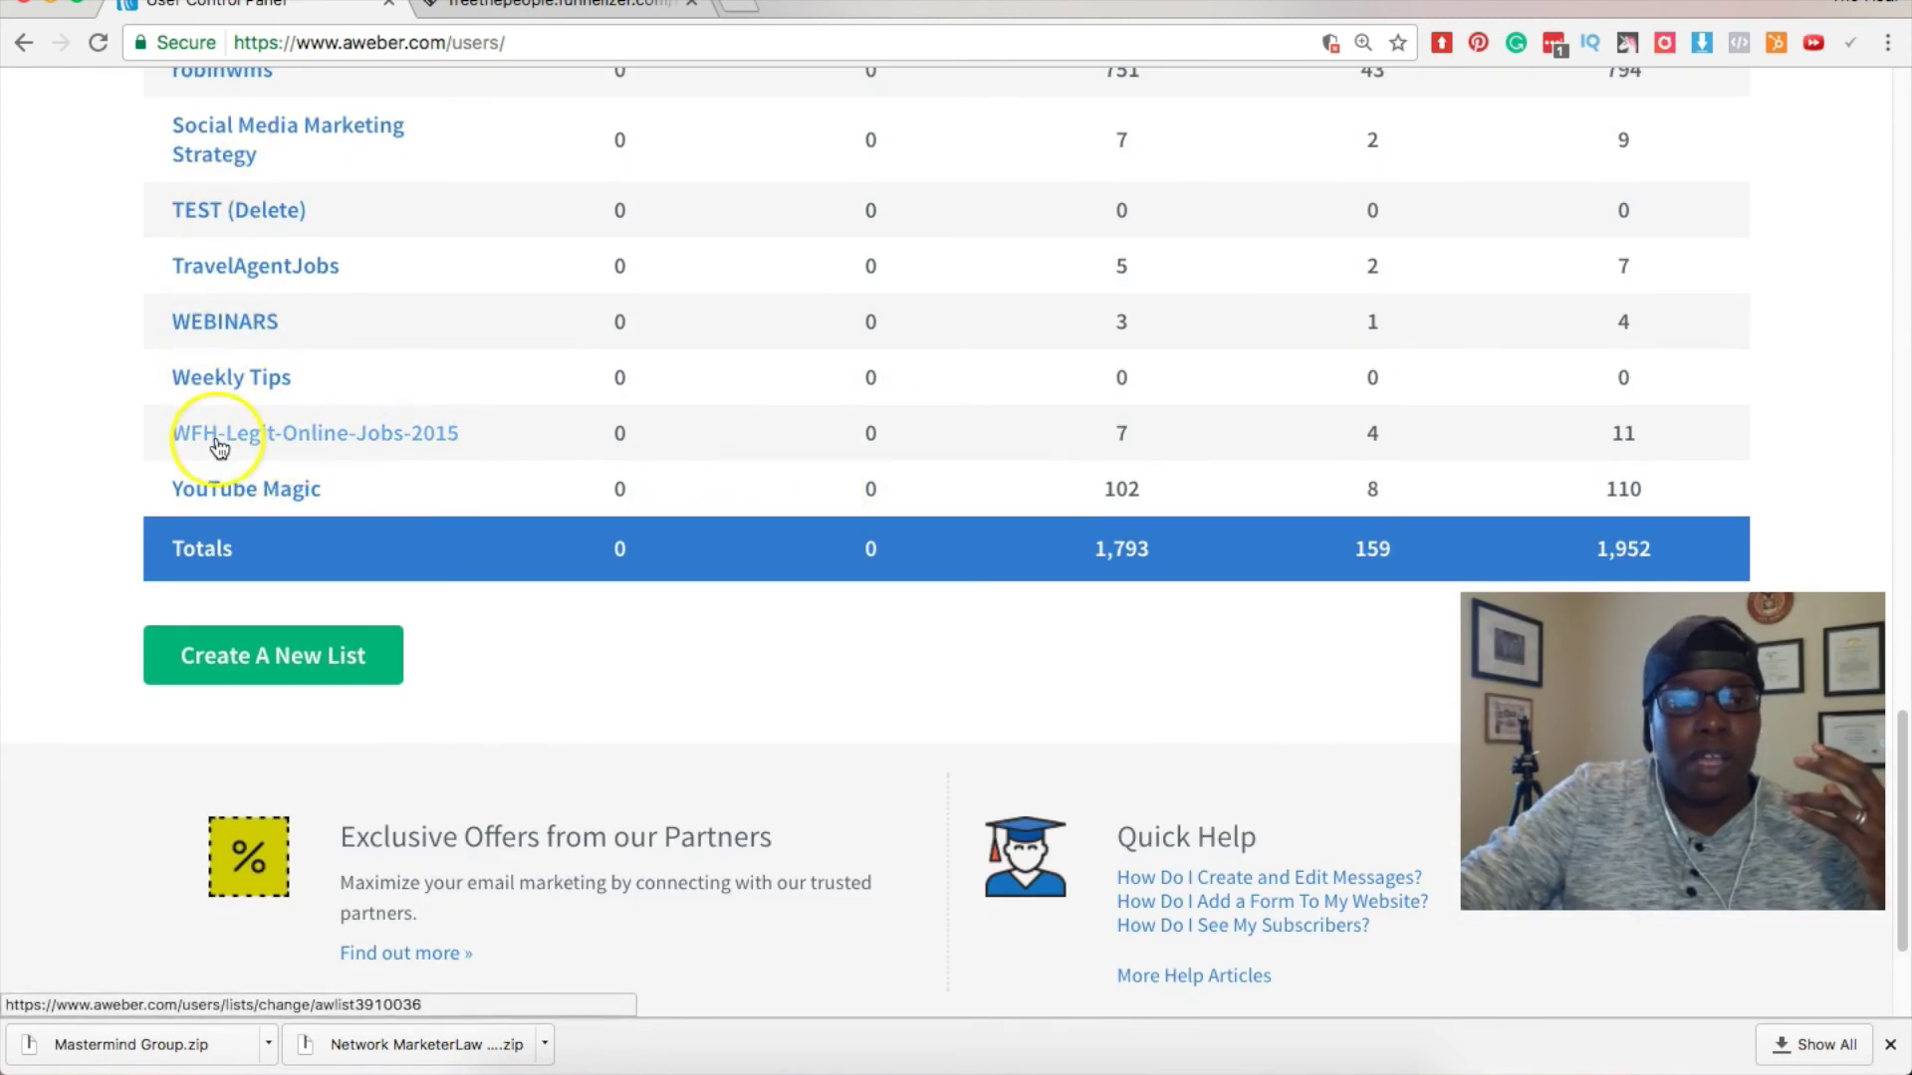
{"action": "scroll", "coordinate": [215, 440], "scroll_direction": "up", "scroll_amount": 5}
{"action": "scroll", "coordinate": [217, 444], "scroll_direction": "down", "scroll_amount": 5}
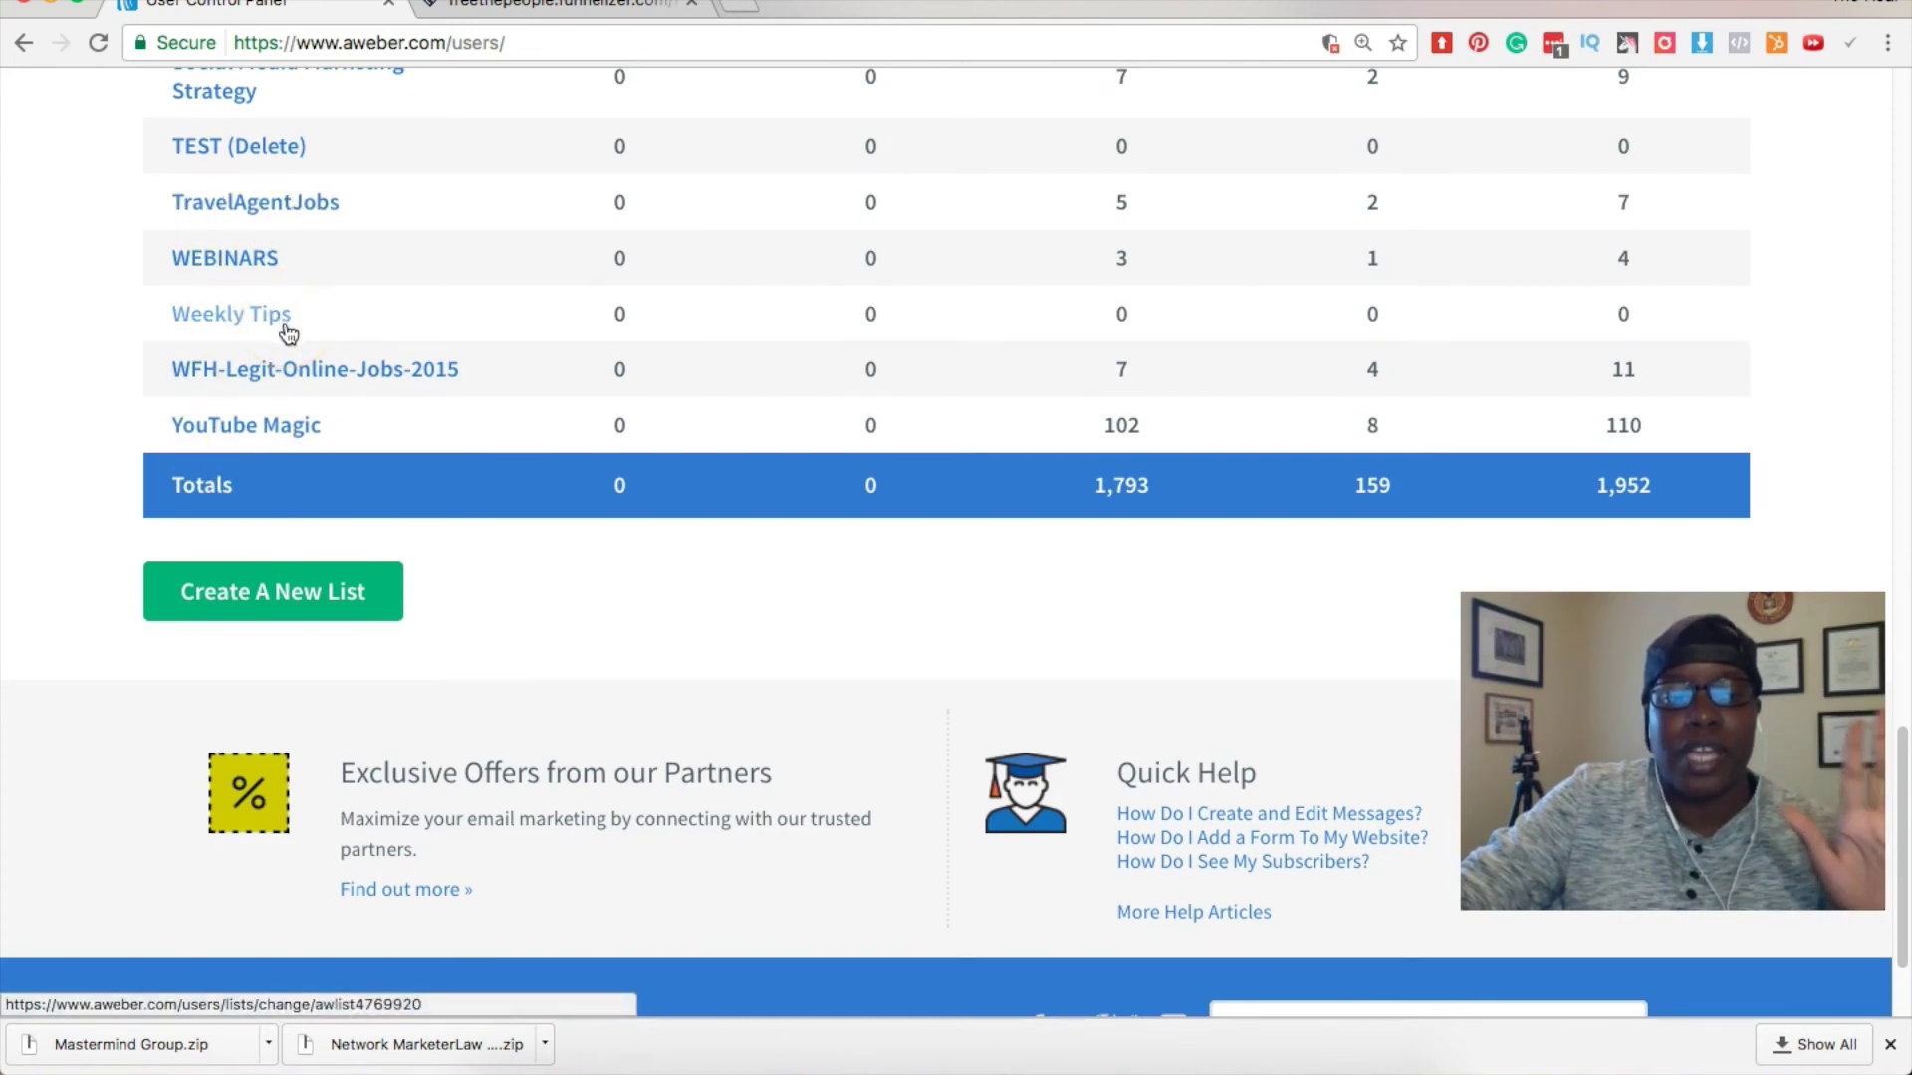
{"action": "scroll", "coordinate": [287, 328], "scroll_direction": "up", "scroll_amount": 15}
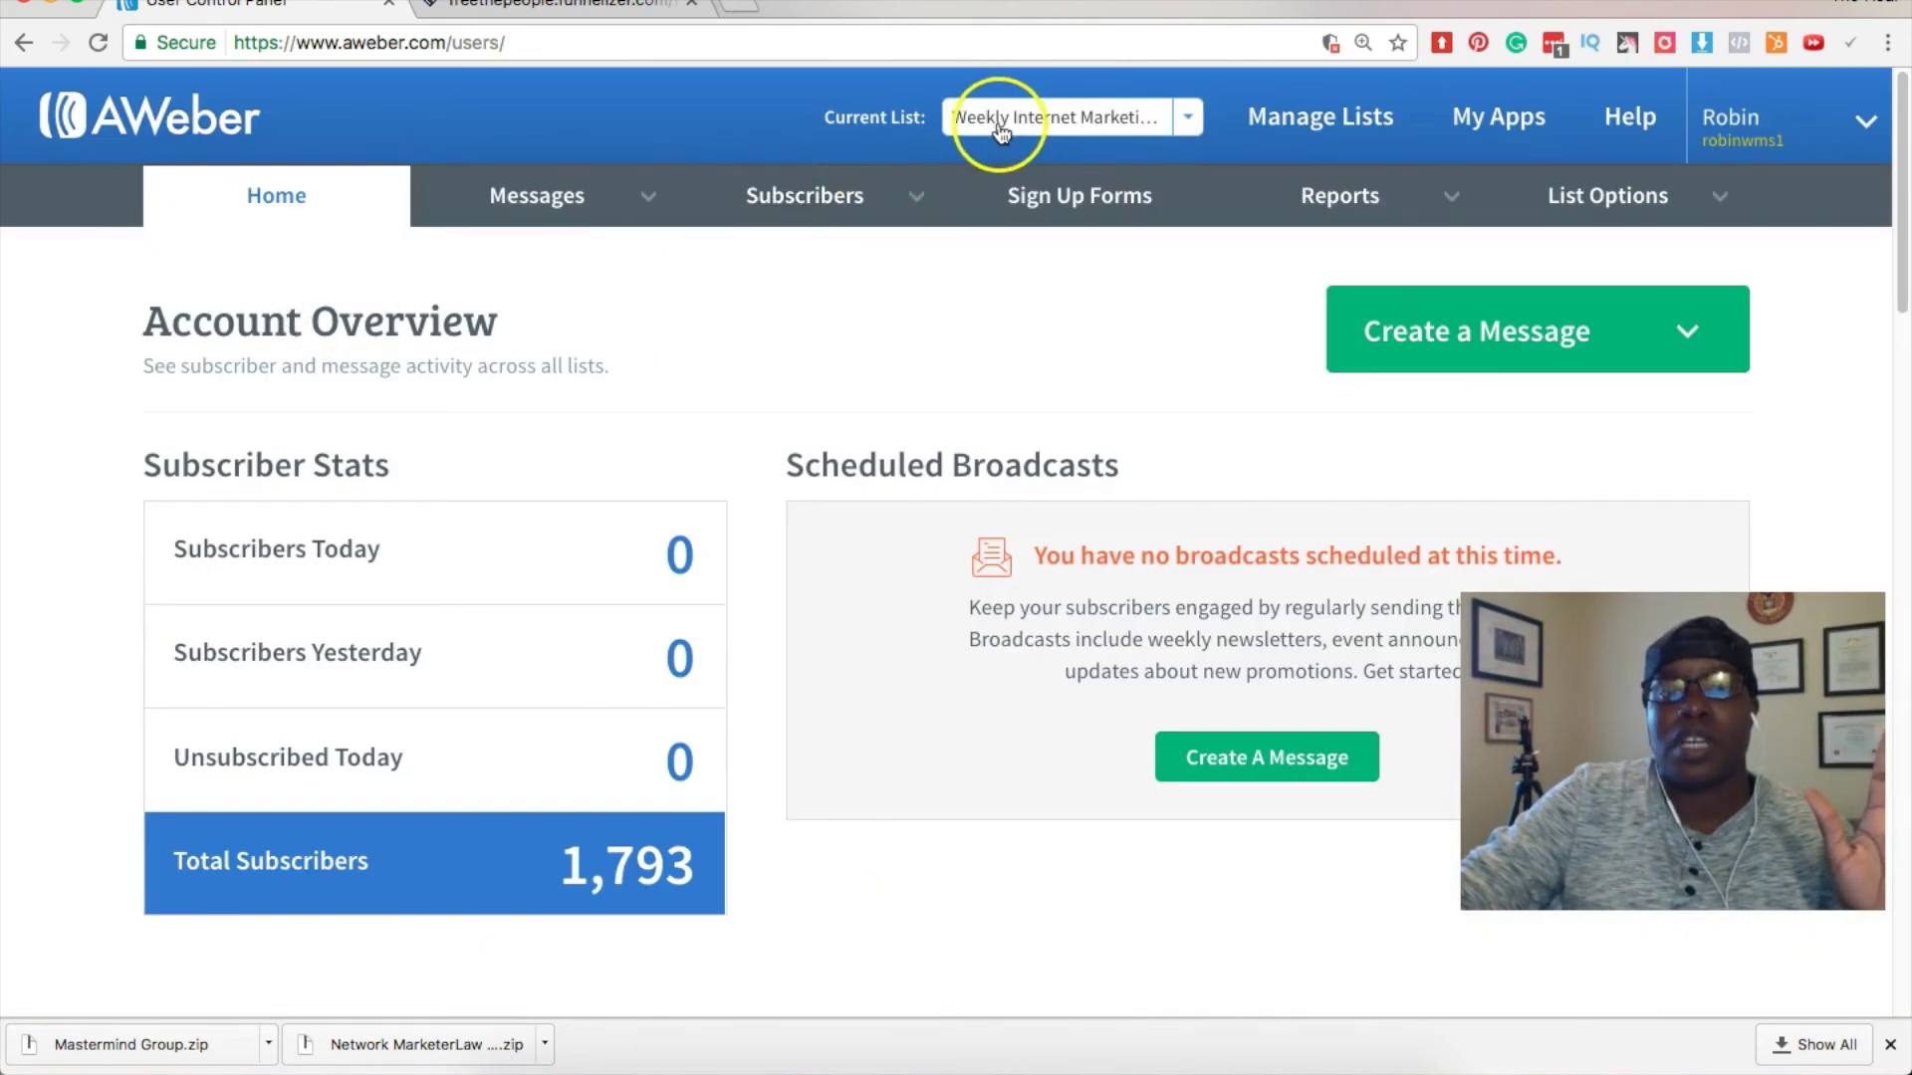